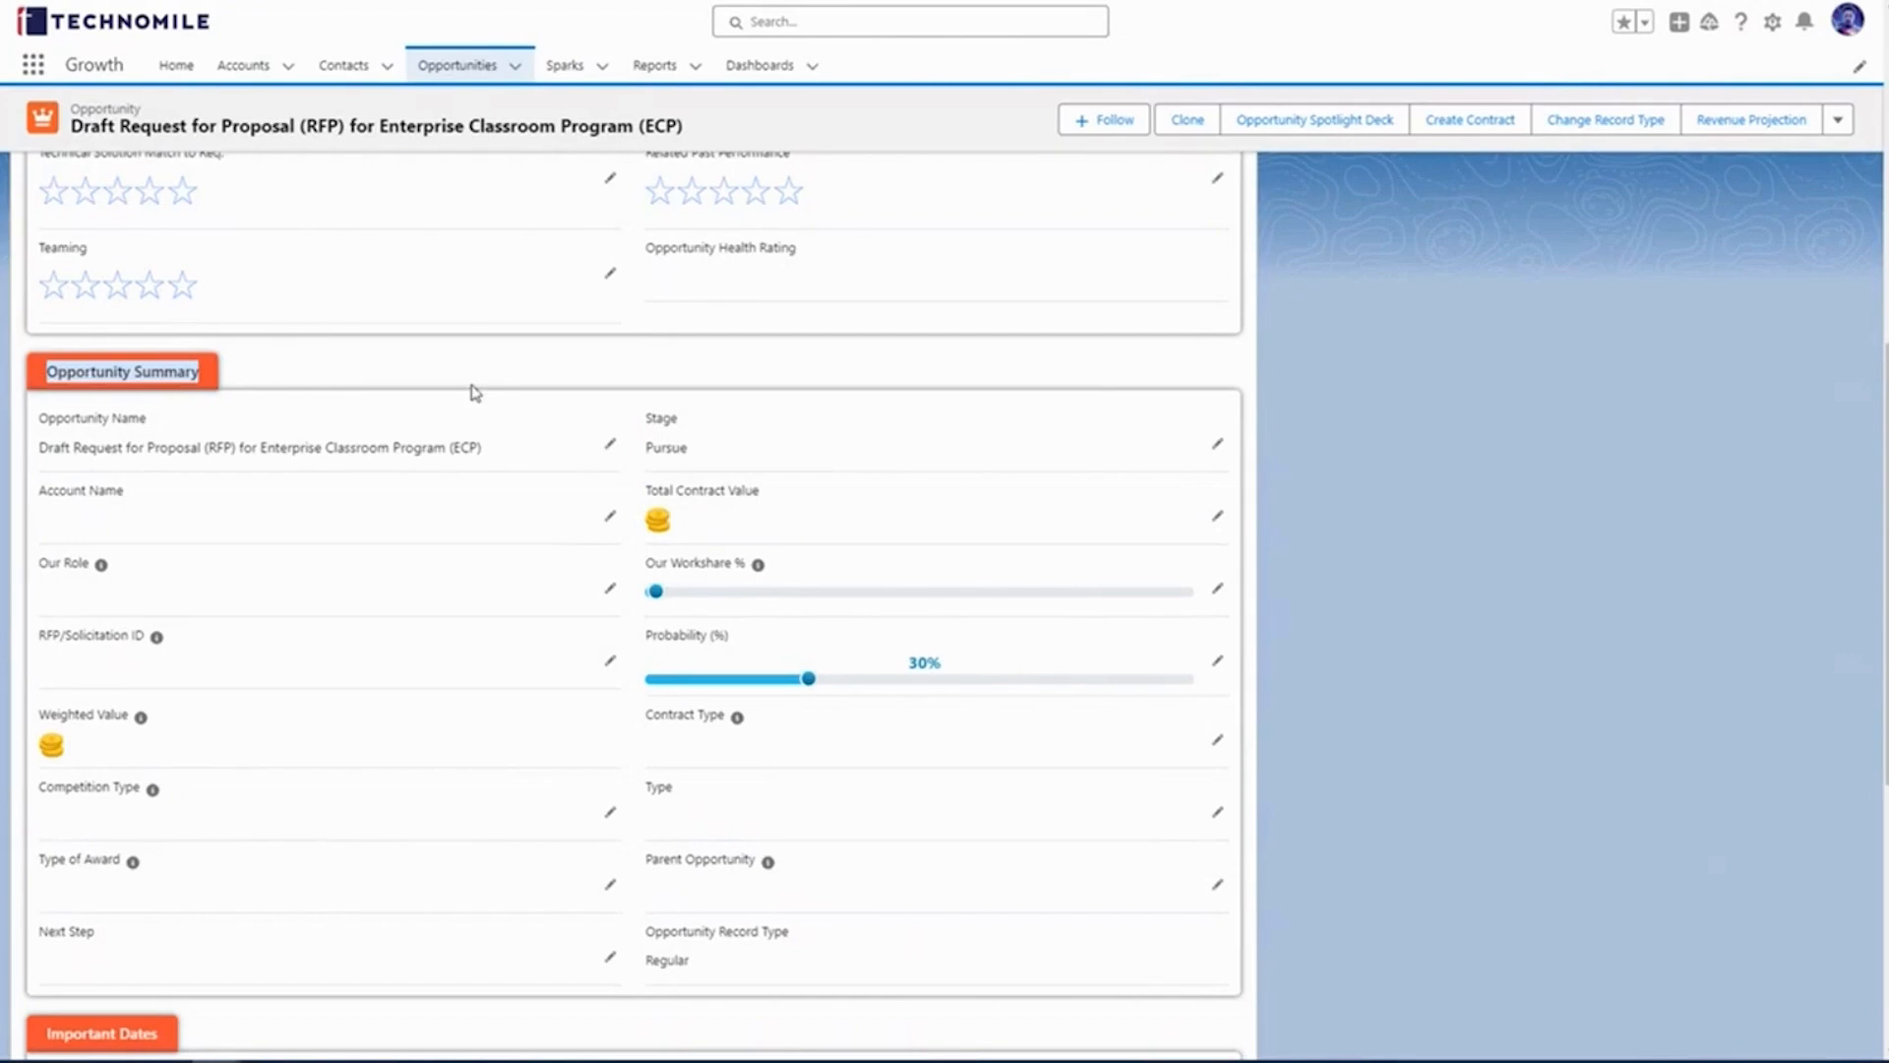
# Step: Open the Opportunity Summary fields for editing and start the account name lookup
pyautogui.click(1219, 450)
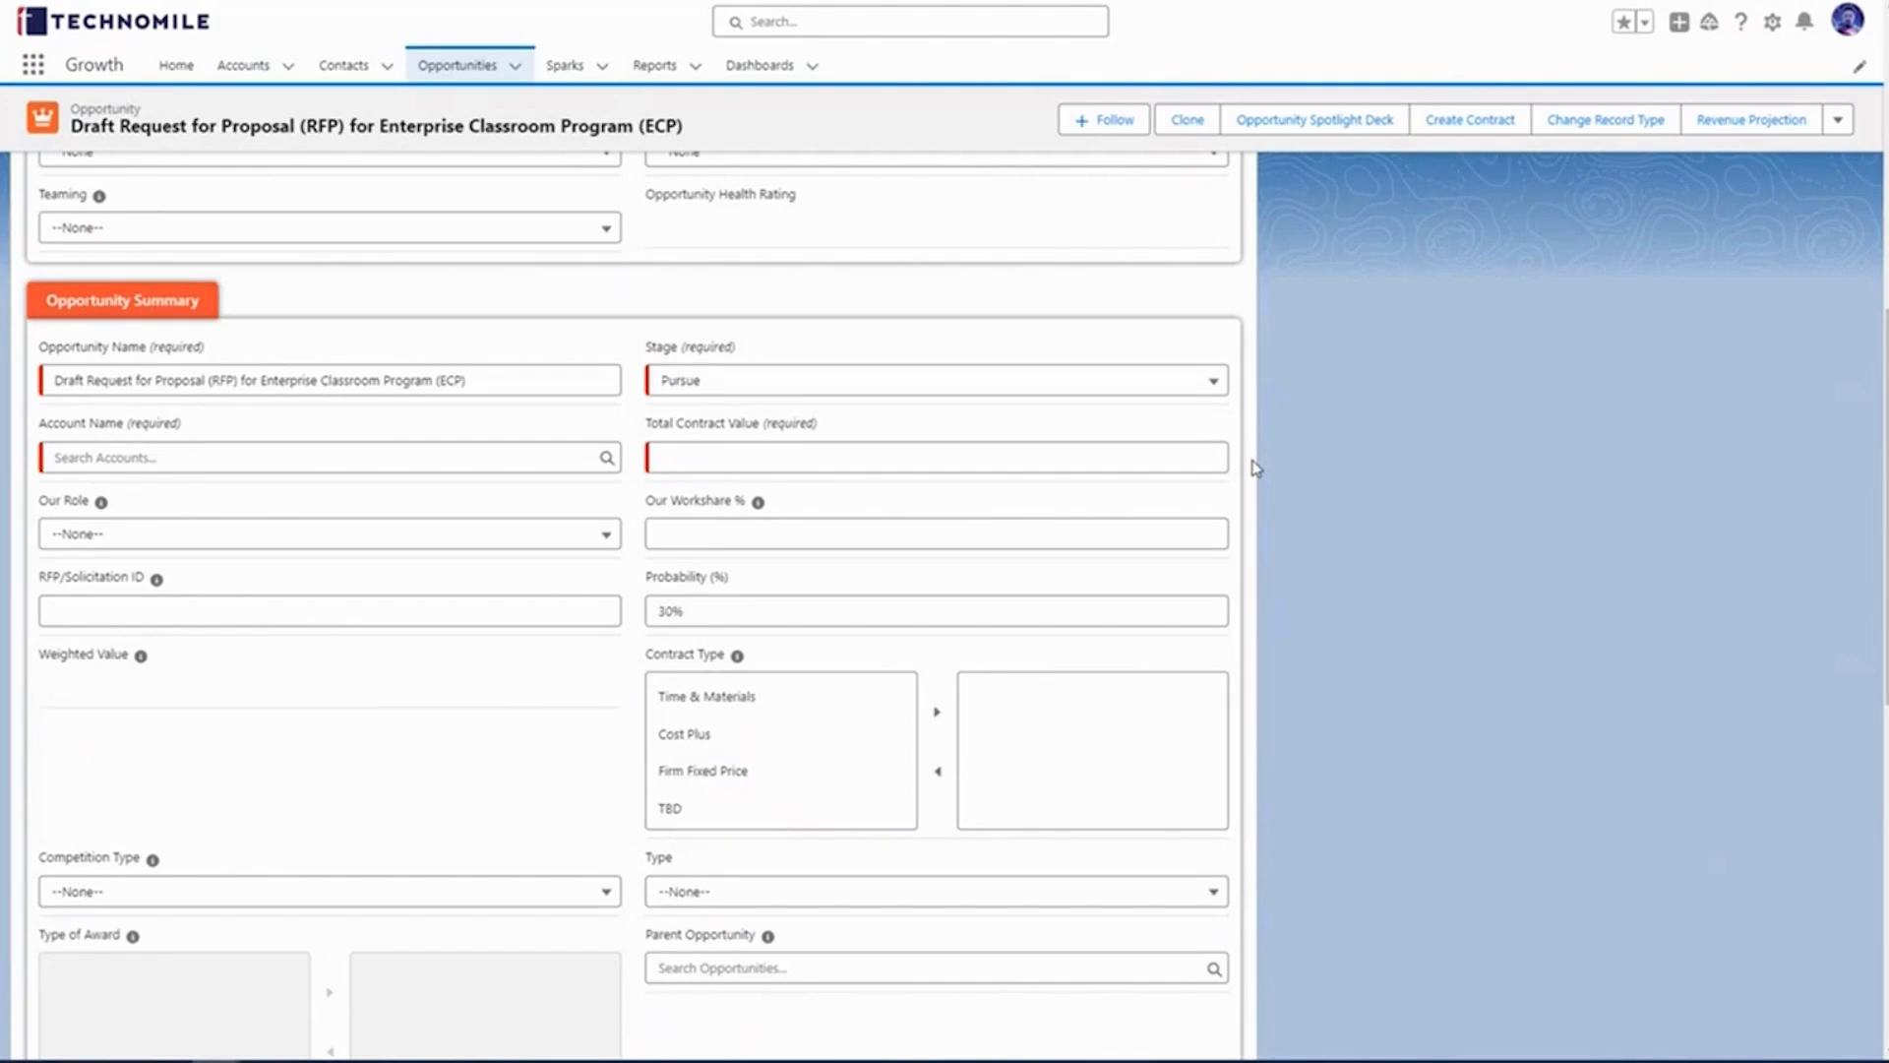
pyautogui.click(334, 449)
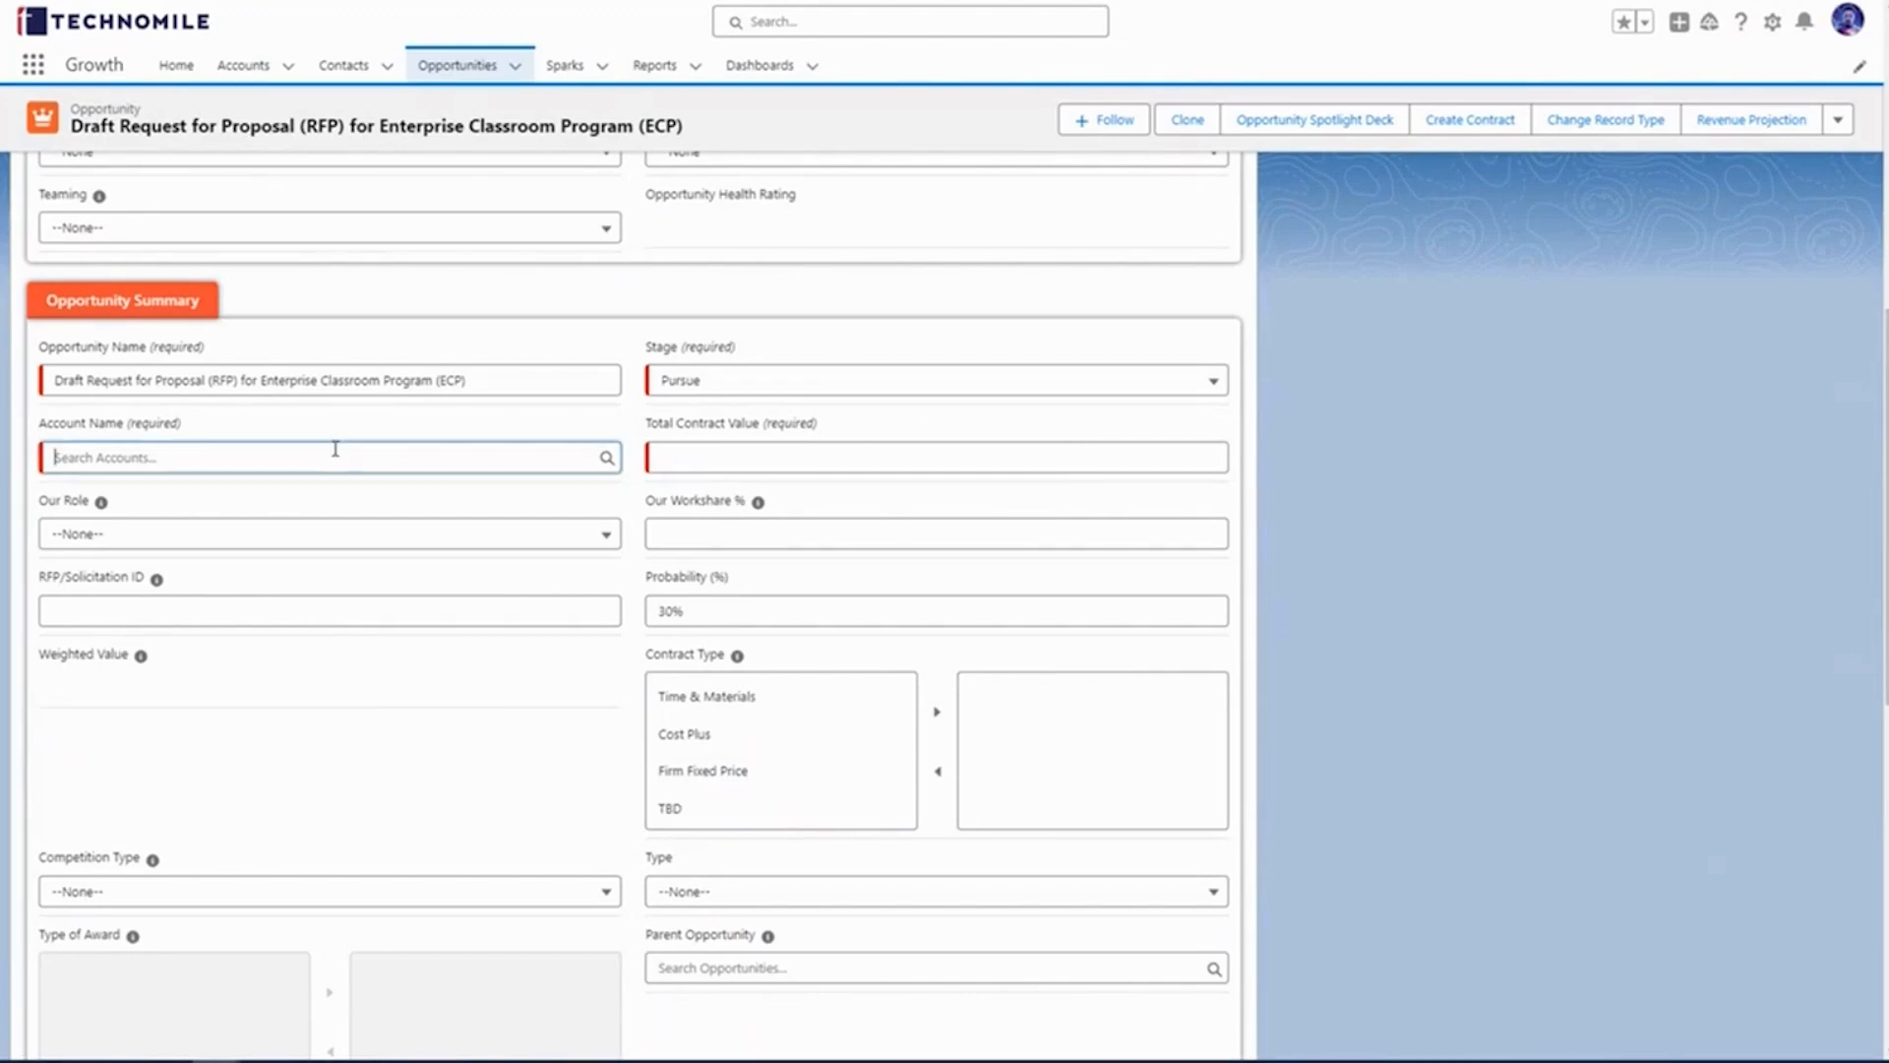
pyautogui.click(276, 540)
pyautogui.click(607, 457)
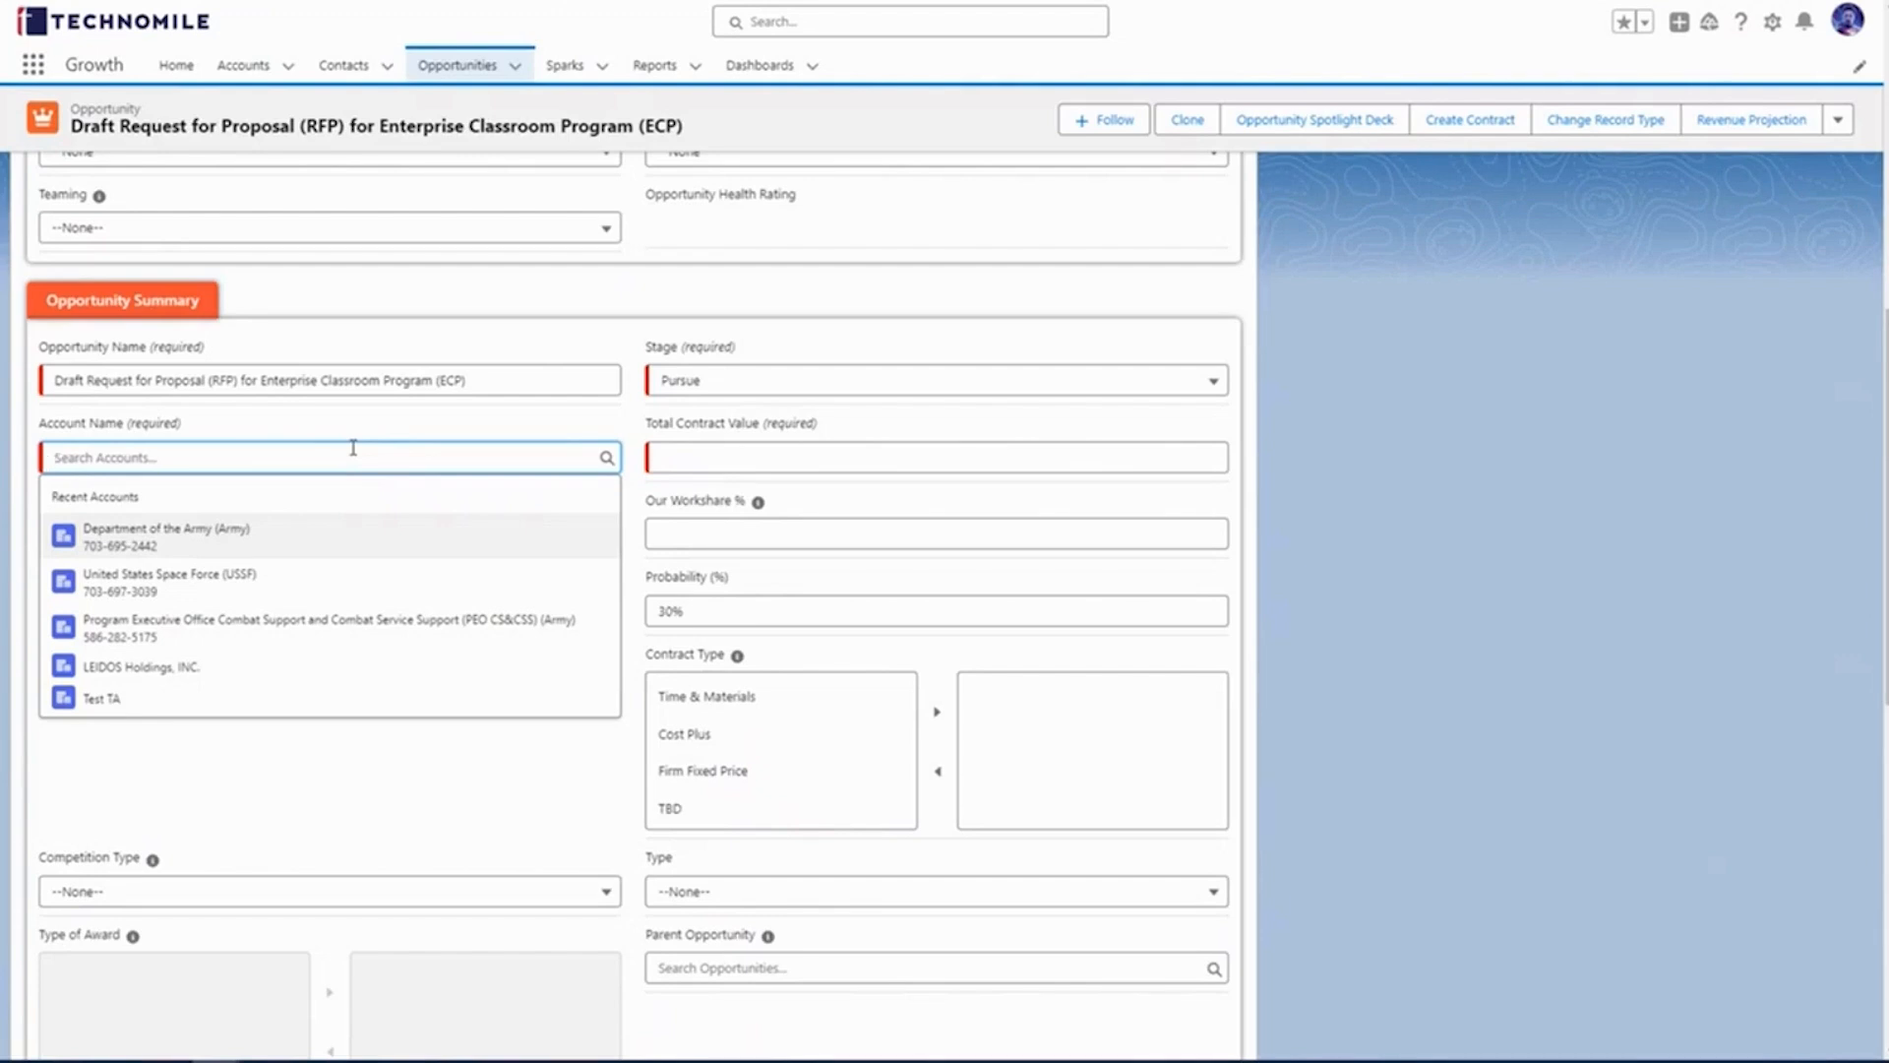
pyautogui.write('air force')
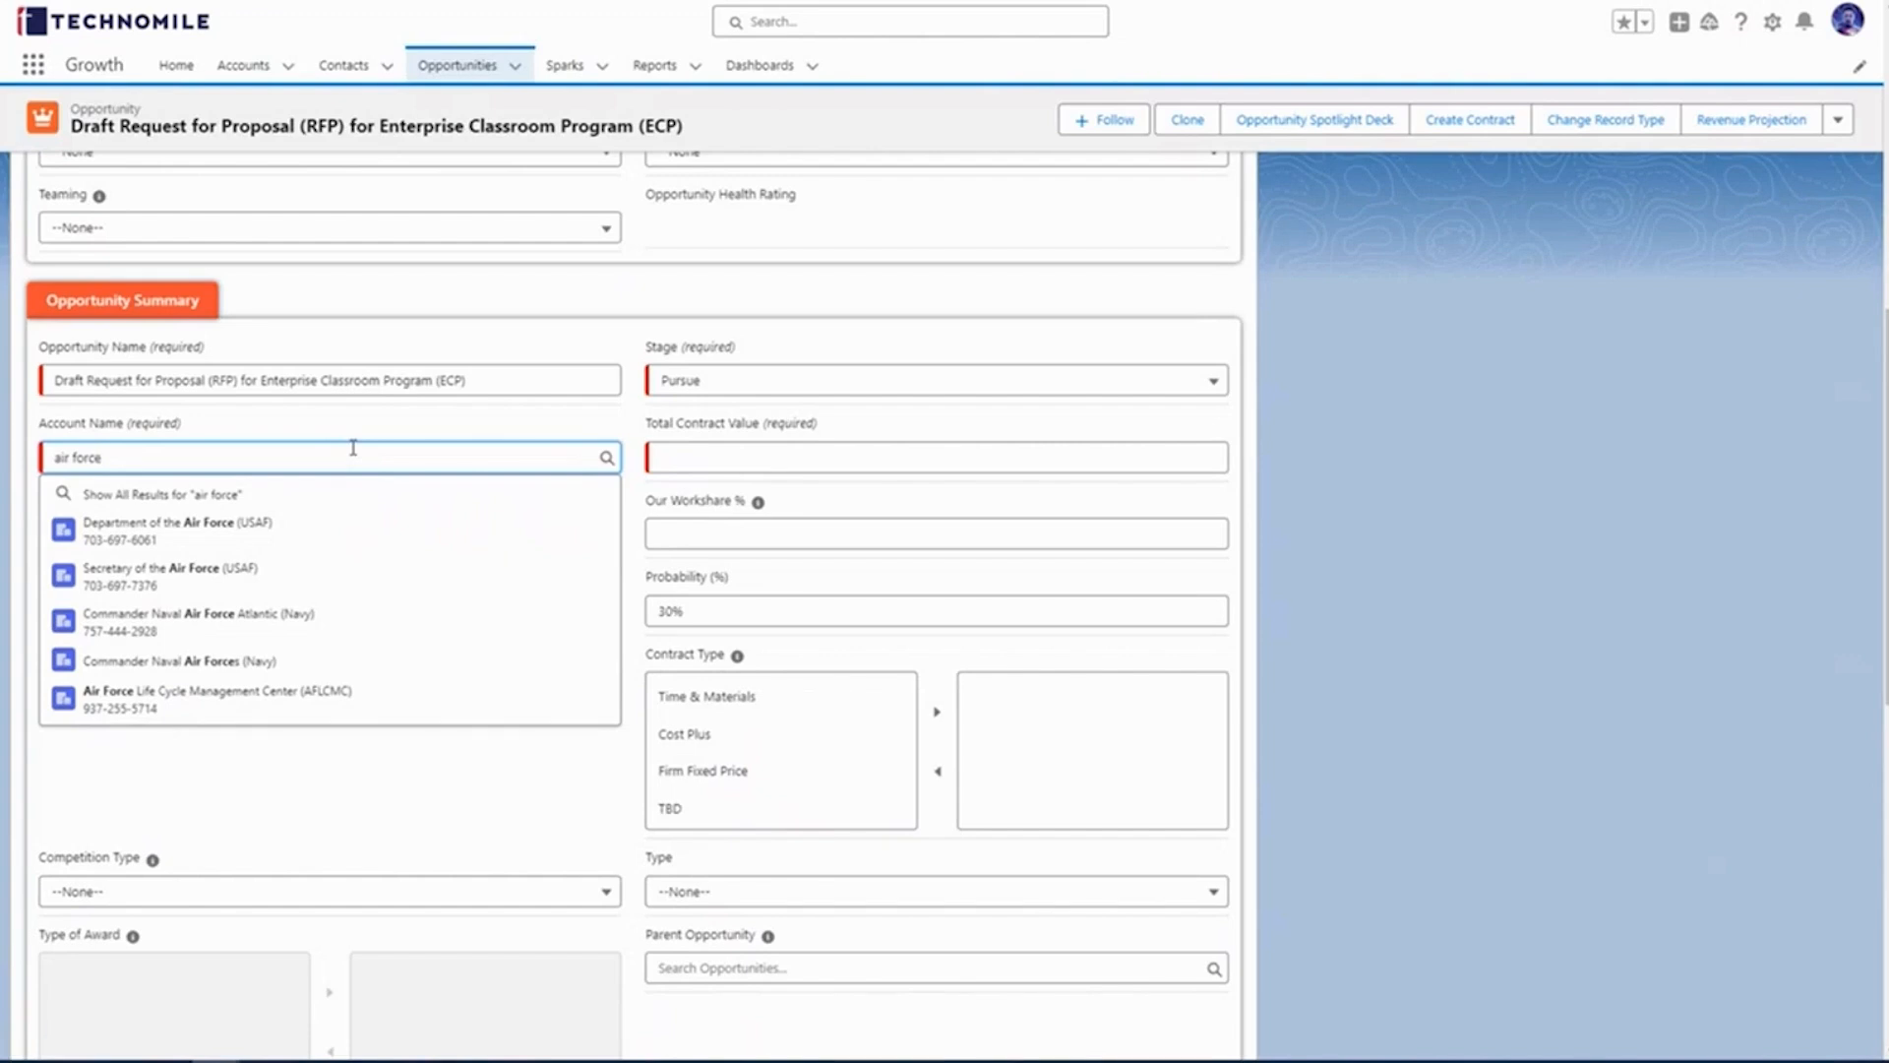
pyautogui.press('BackSpace')
pyautogui.press('BackSpace')
pyautogui.press('BackSpace')
pyautogui.press('BackSpace')
pyautogui.press('BackSpace')
pyautogui.press('BackSpace')
pyautogui.press('BackSpace')
pyautogui.press('BackSpace')
pyautogui.press('BackSpace')
# Step: Set the account name to Department of the Army (Army) and the total contract value to 2,000,000
pyautogui.write('army')
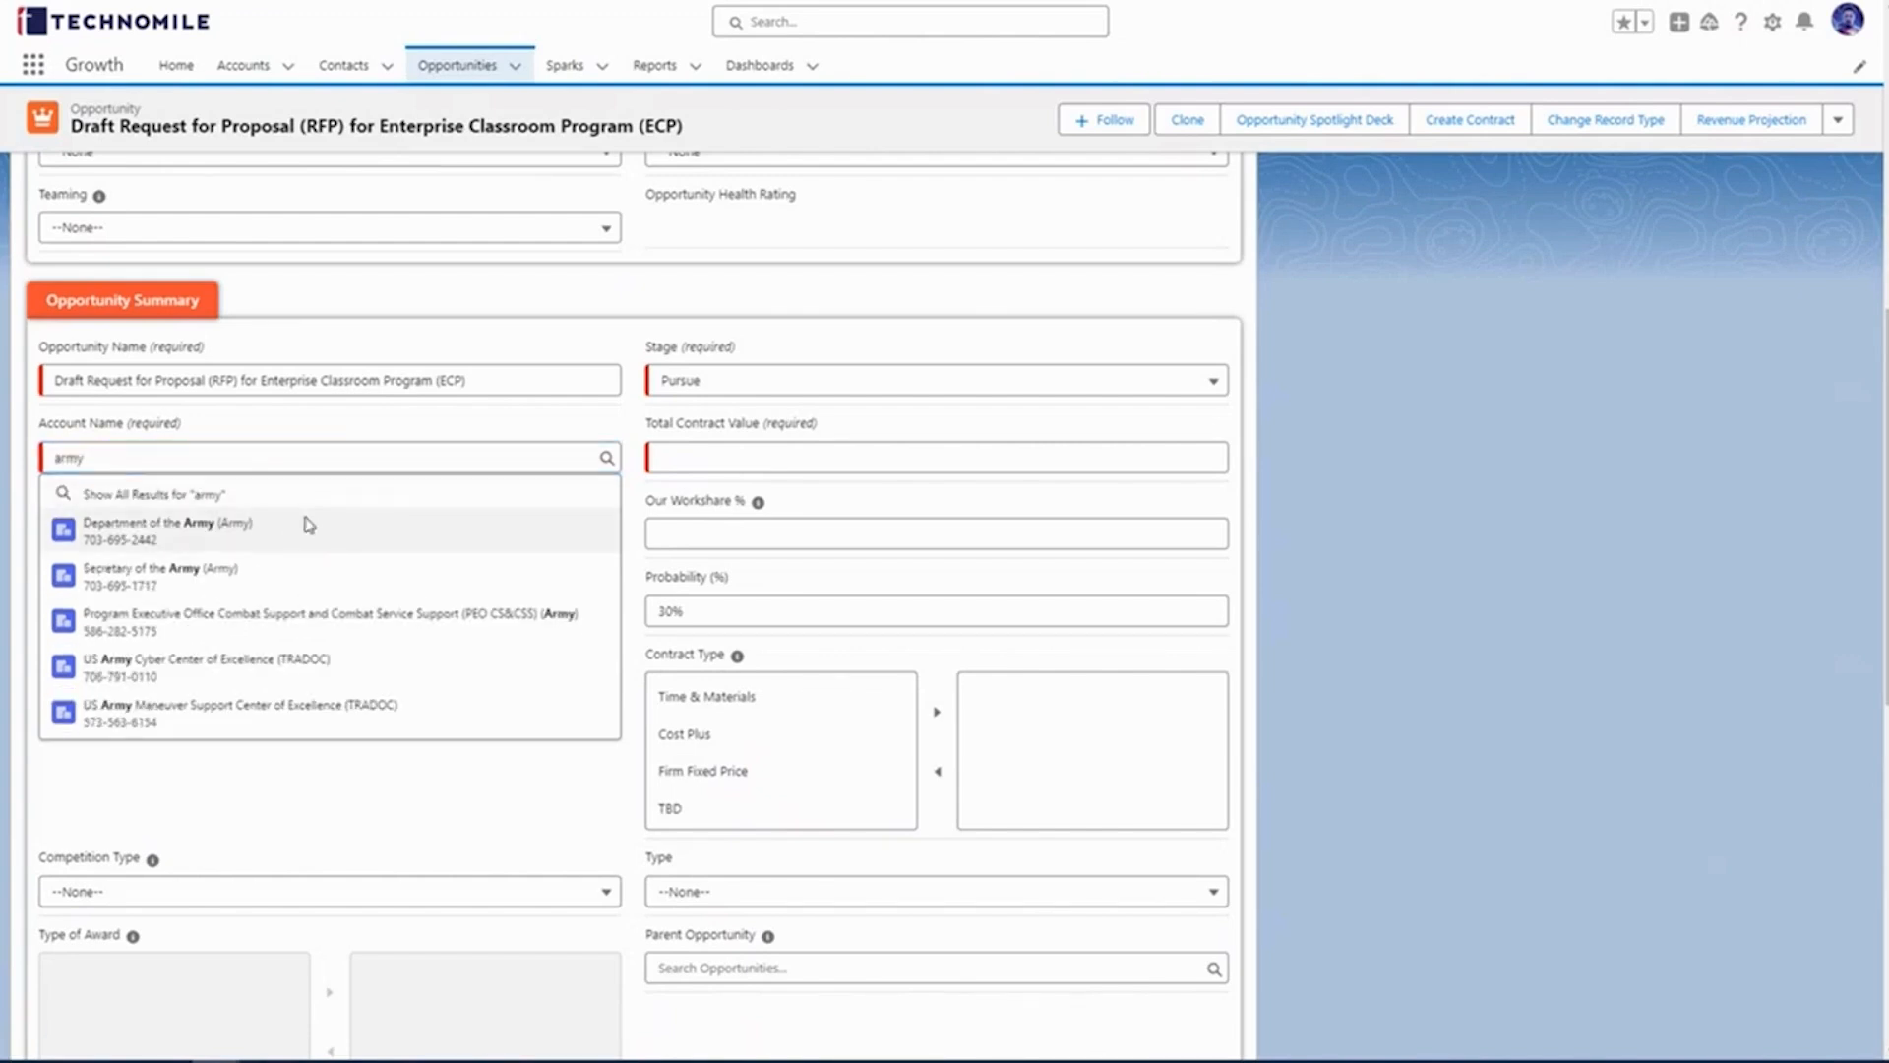
pyautogui.click(308, 525)
pyautogui.click(800, 457)
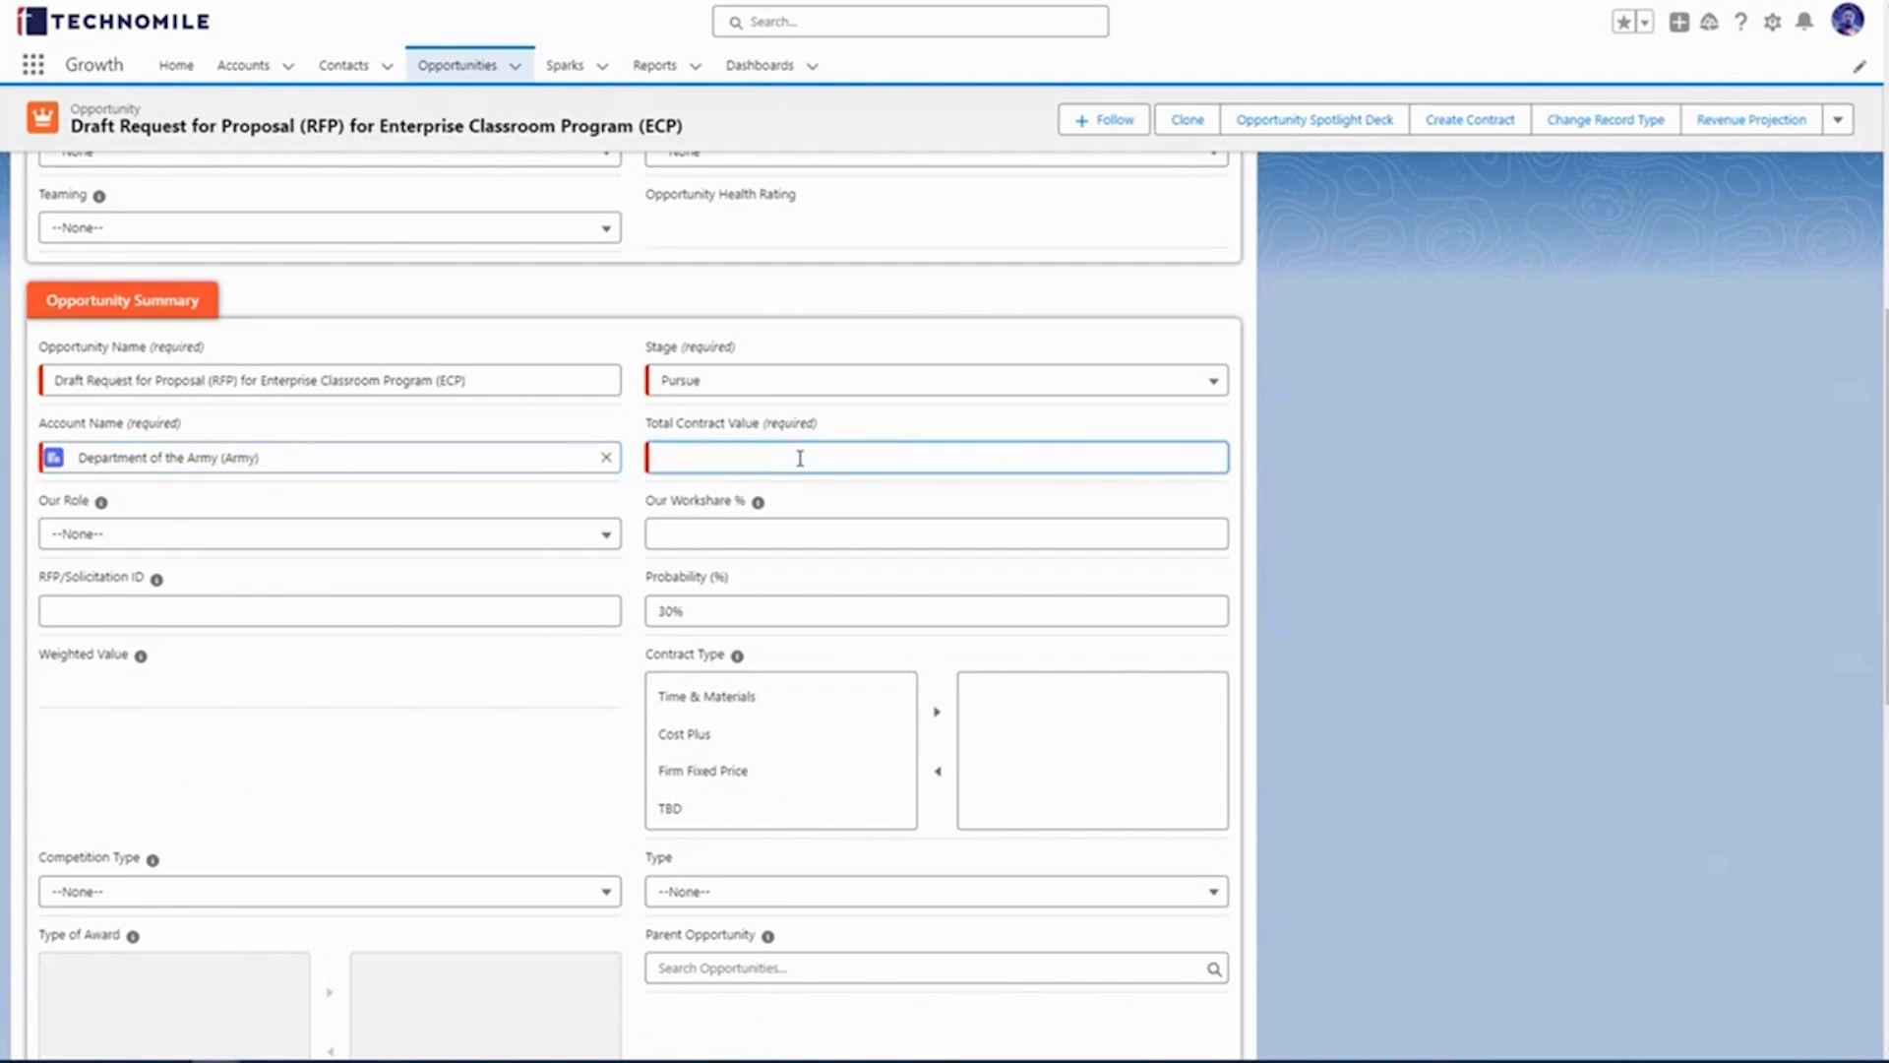
pyautogui.write('2000000')
# Step: Set the opportunity's Our Workshare % to 75%
pyautogui.scroll(-3, 632, 556)
pyautogui.scroll(2, 633, 558)
pyautogui.click(777, 434)
pyautogui.write('75')
pyautogui.click(1249, 416)
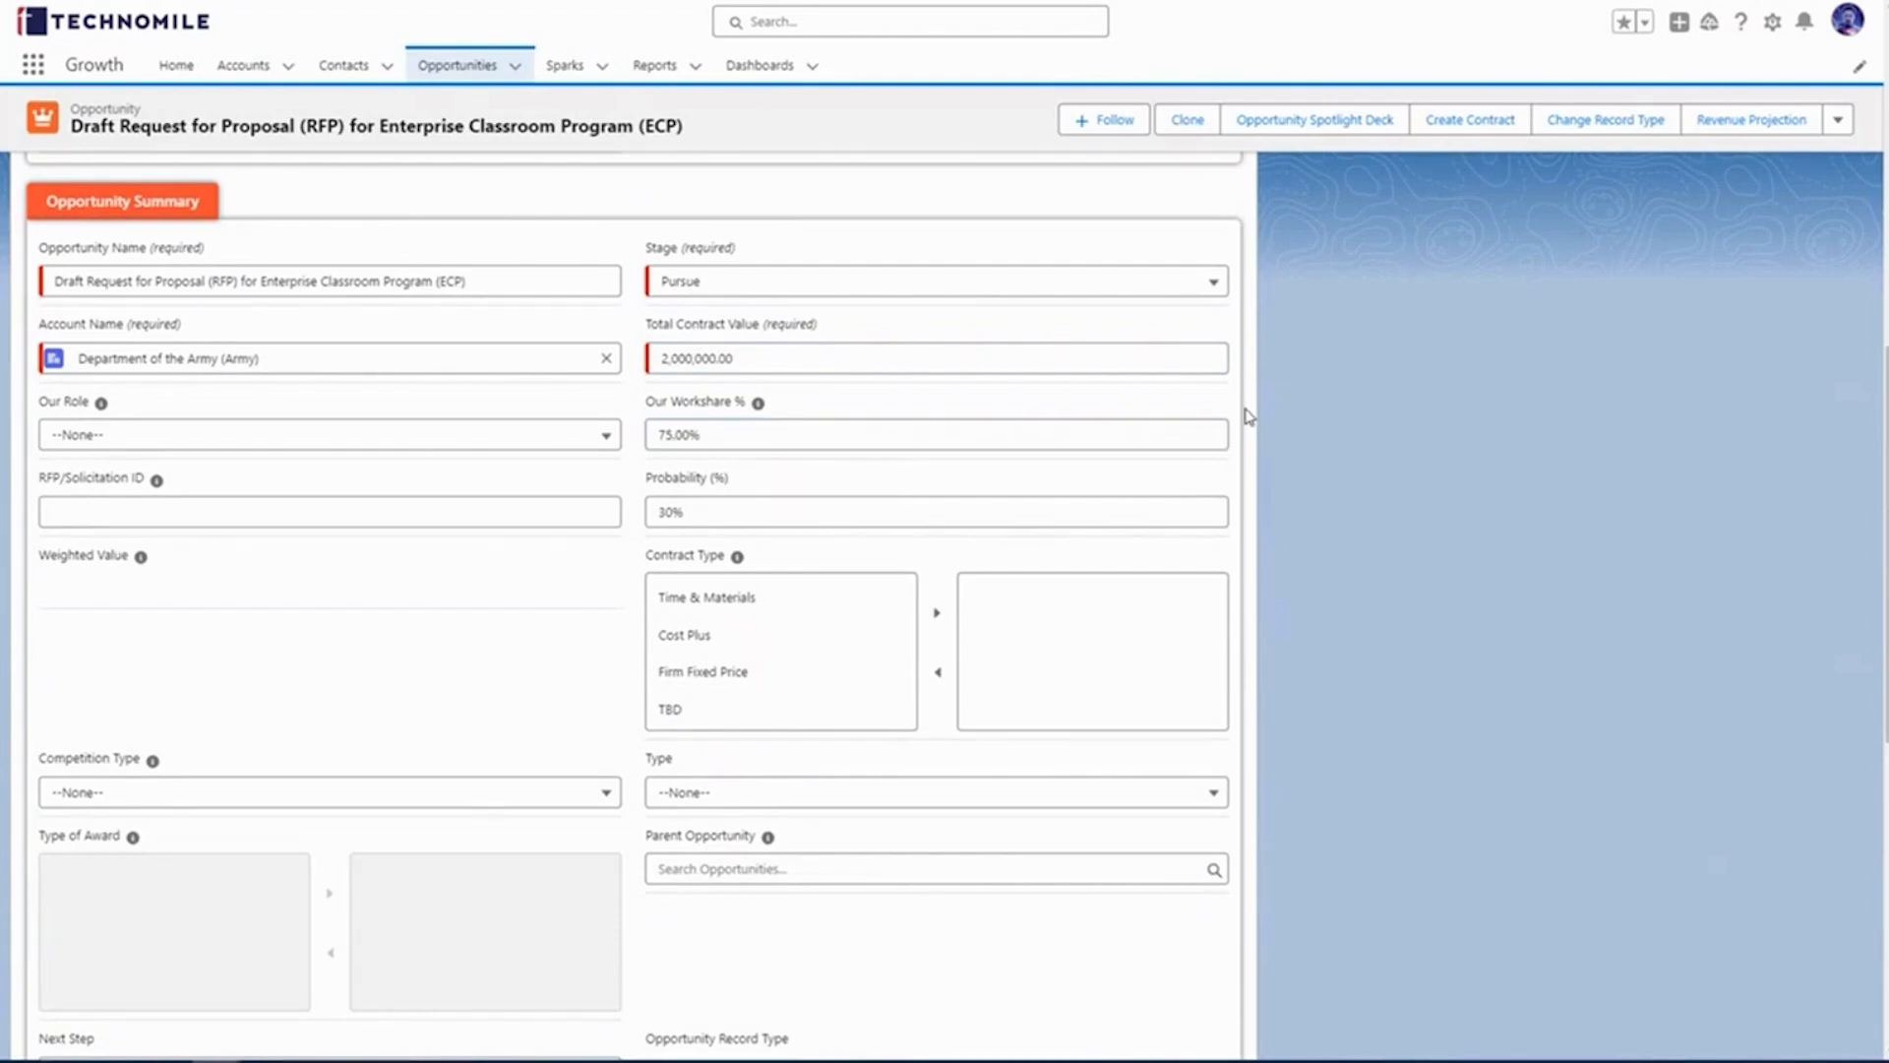
# Step: Set the RFP release date to Mar 19, 2024 and the proposal due date to Mar 29, 2024
pyautogui.scroll(-5, 1249, 416)
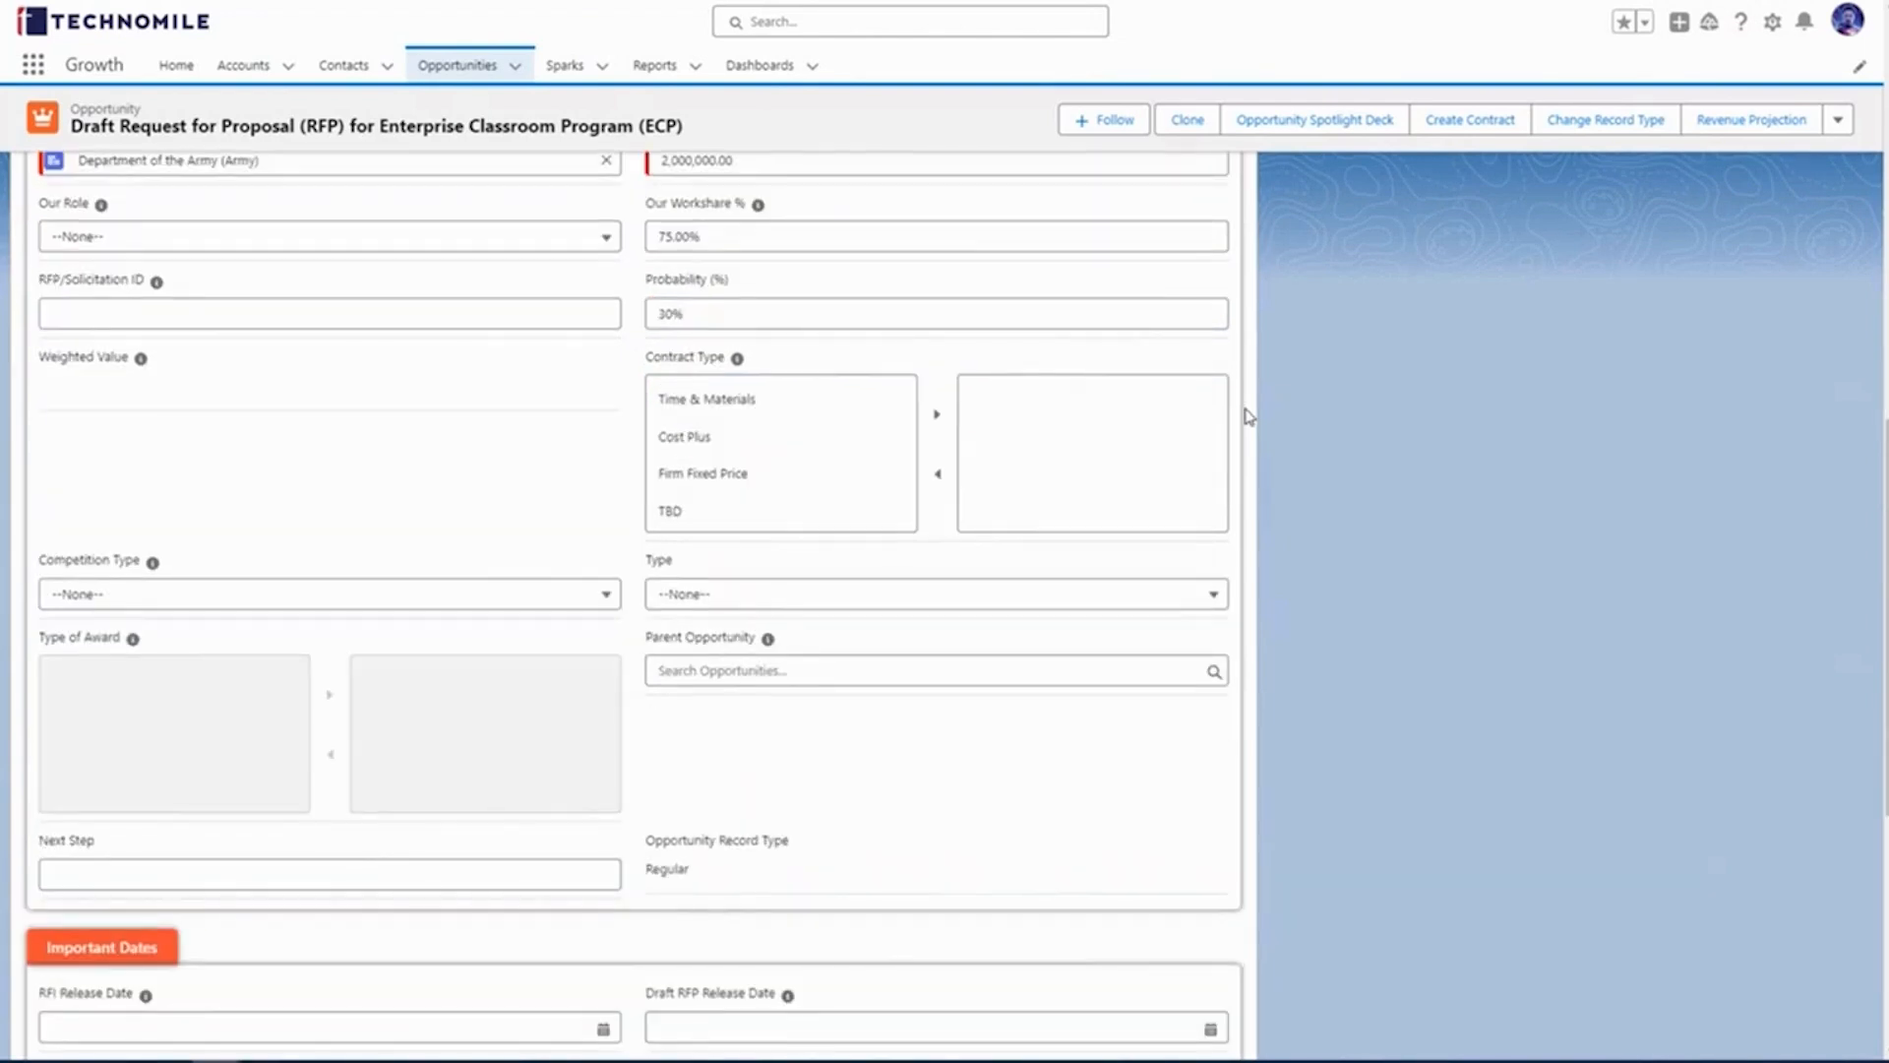
pyautogui.scroll(-2, 1249, 415)
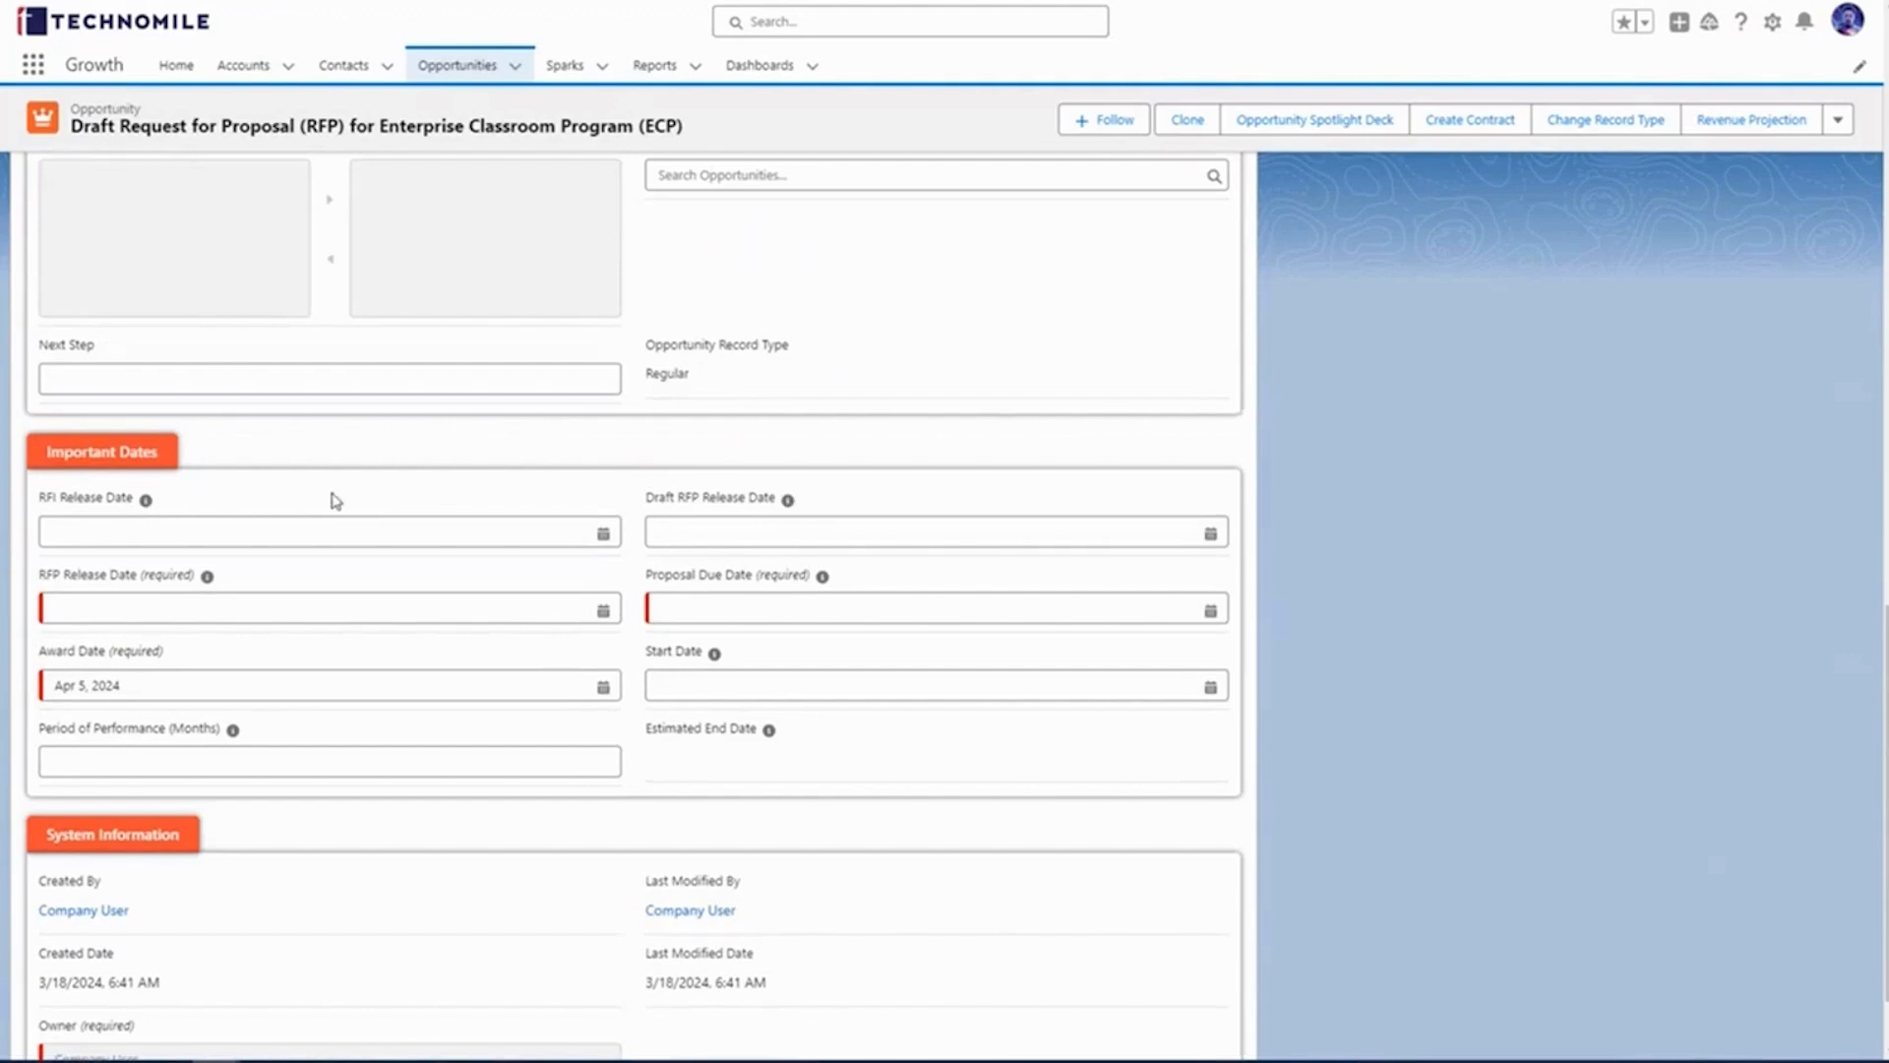
pyautogui.moveTo(155, 452); pyautogui.dragTo(44, 452)
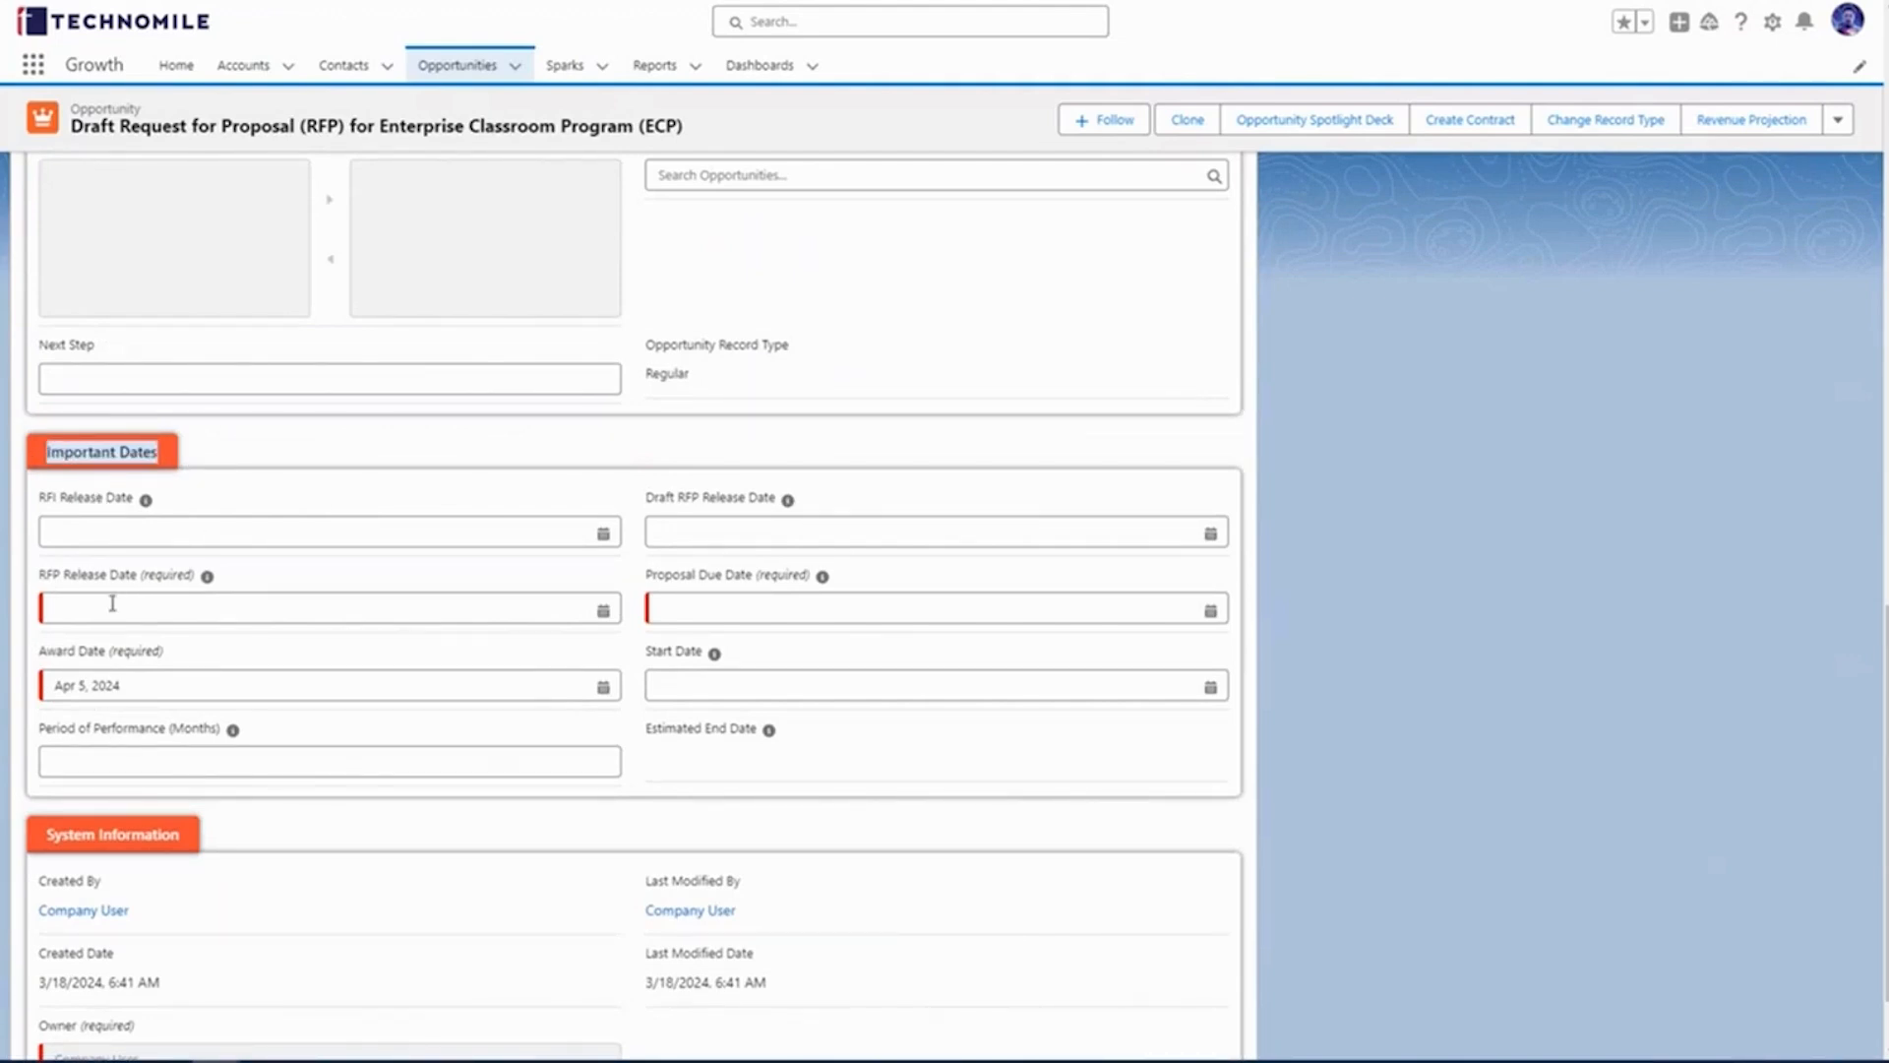
pyautogui.click(575, 606)
pyautogui.click(442, 838)
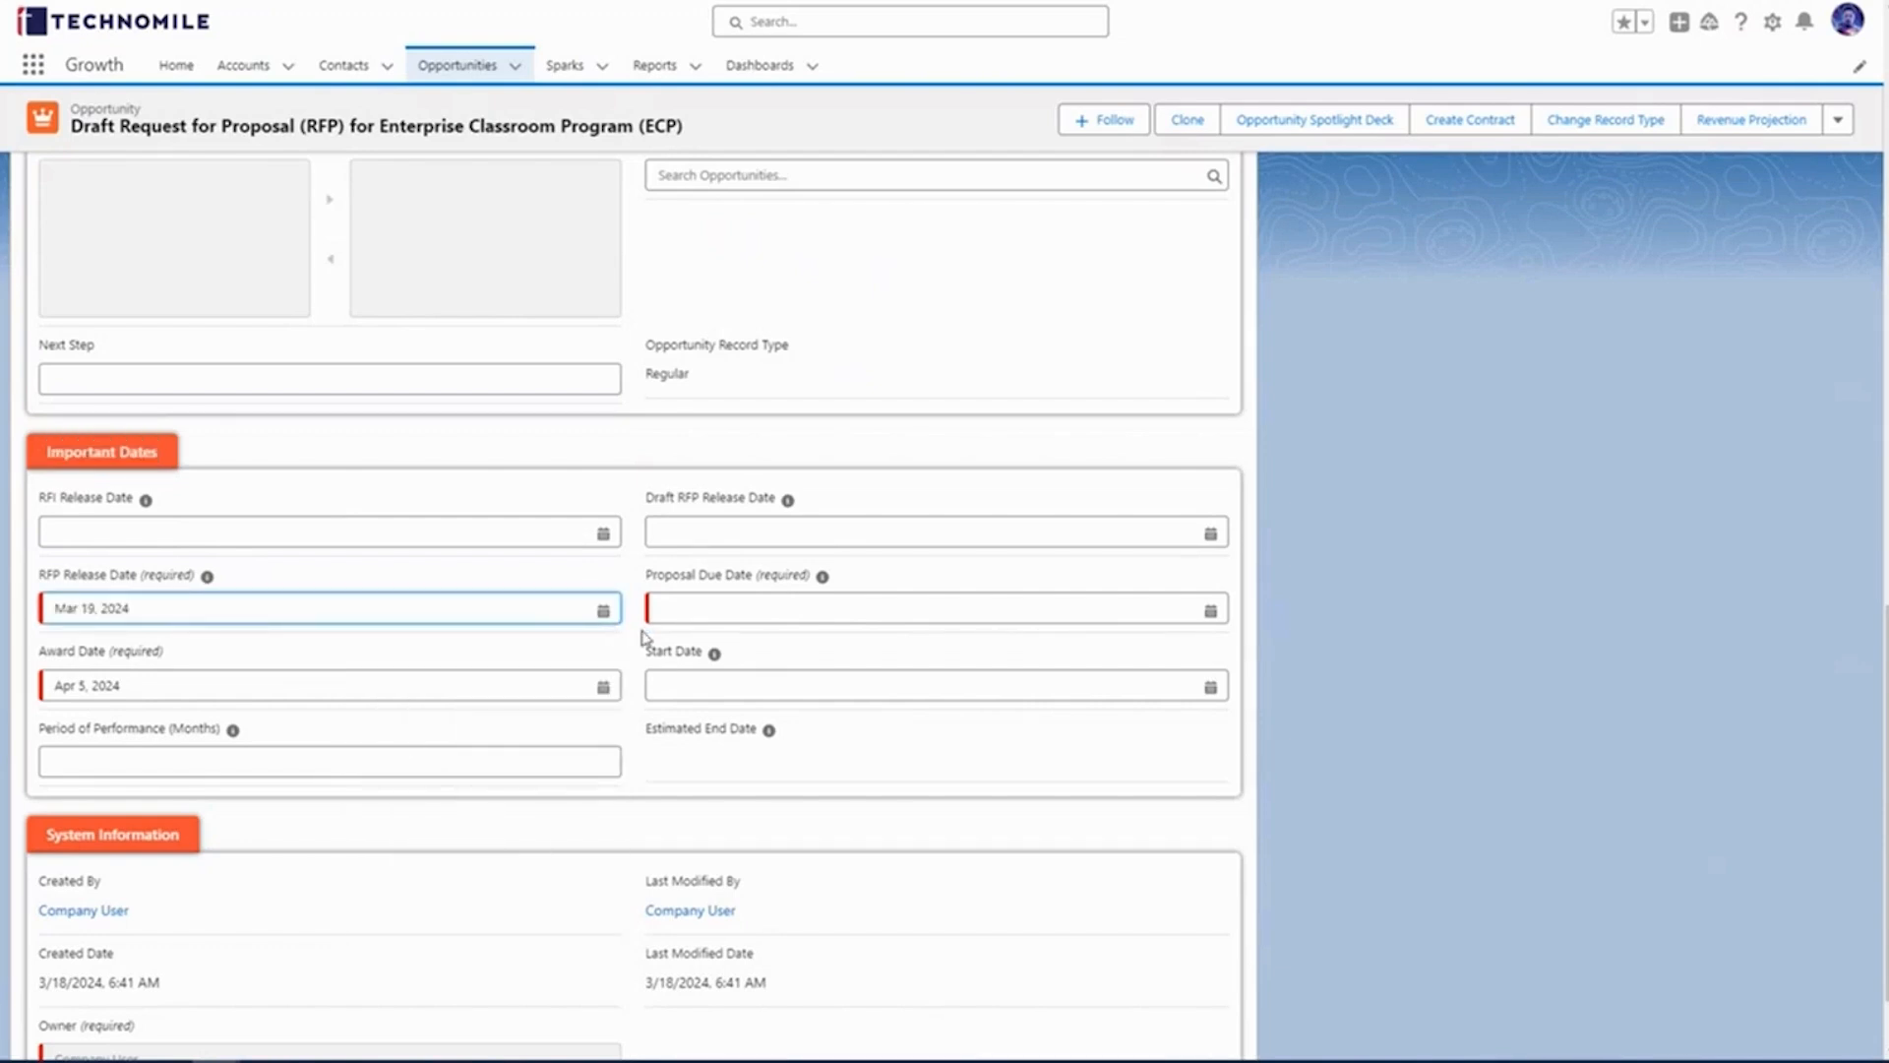
pyautogui.click(772, 612)
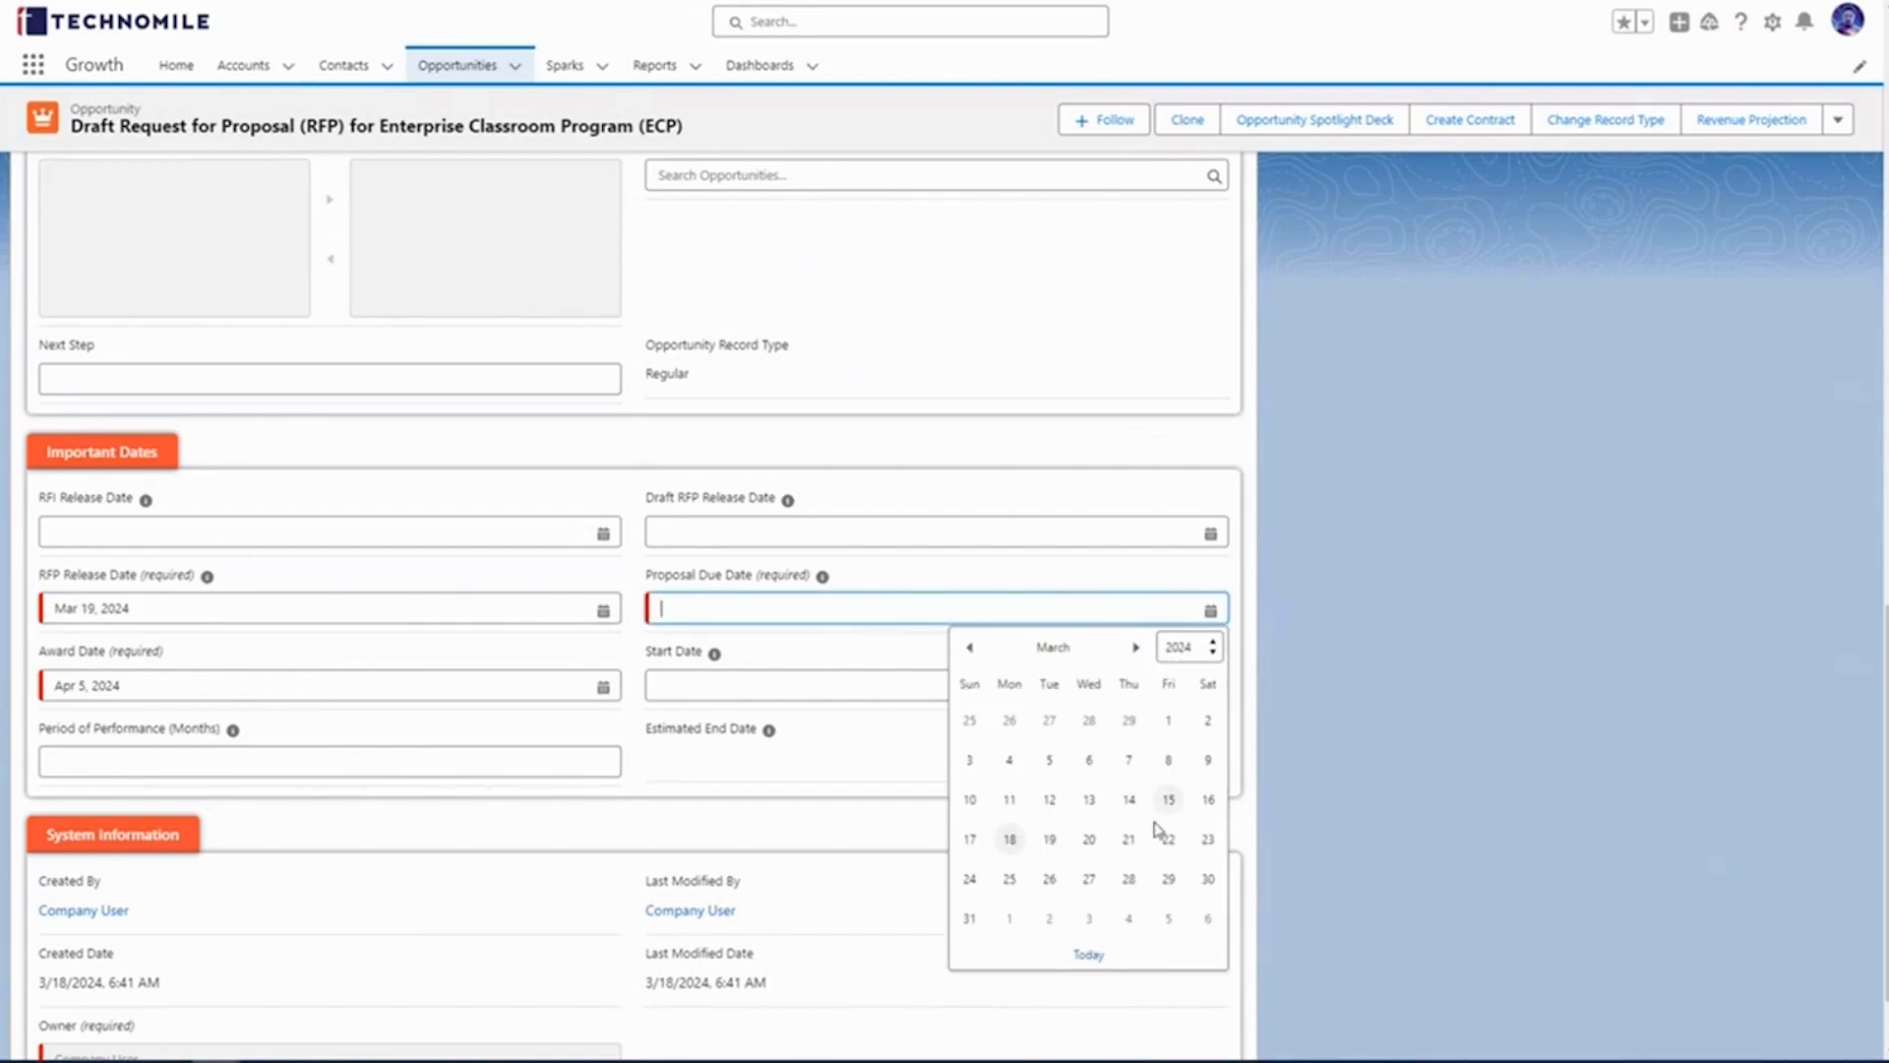
pyautogui.click(1168, 878)
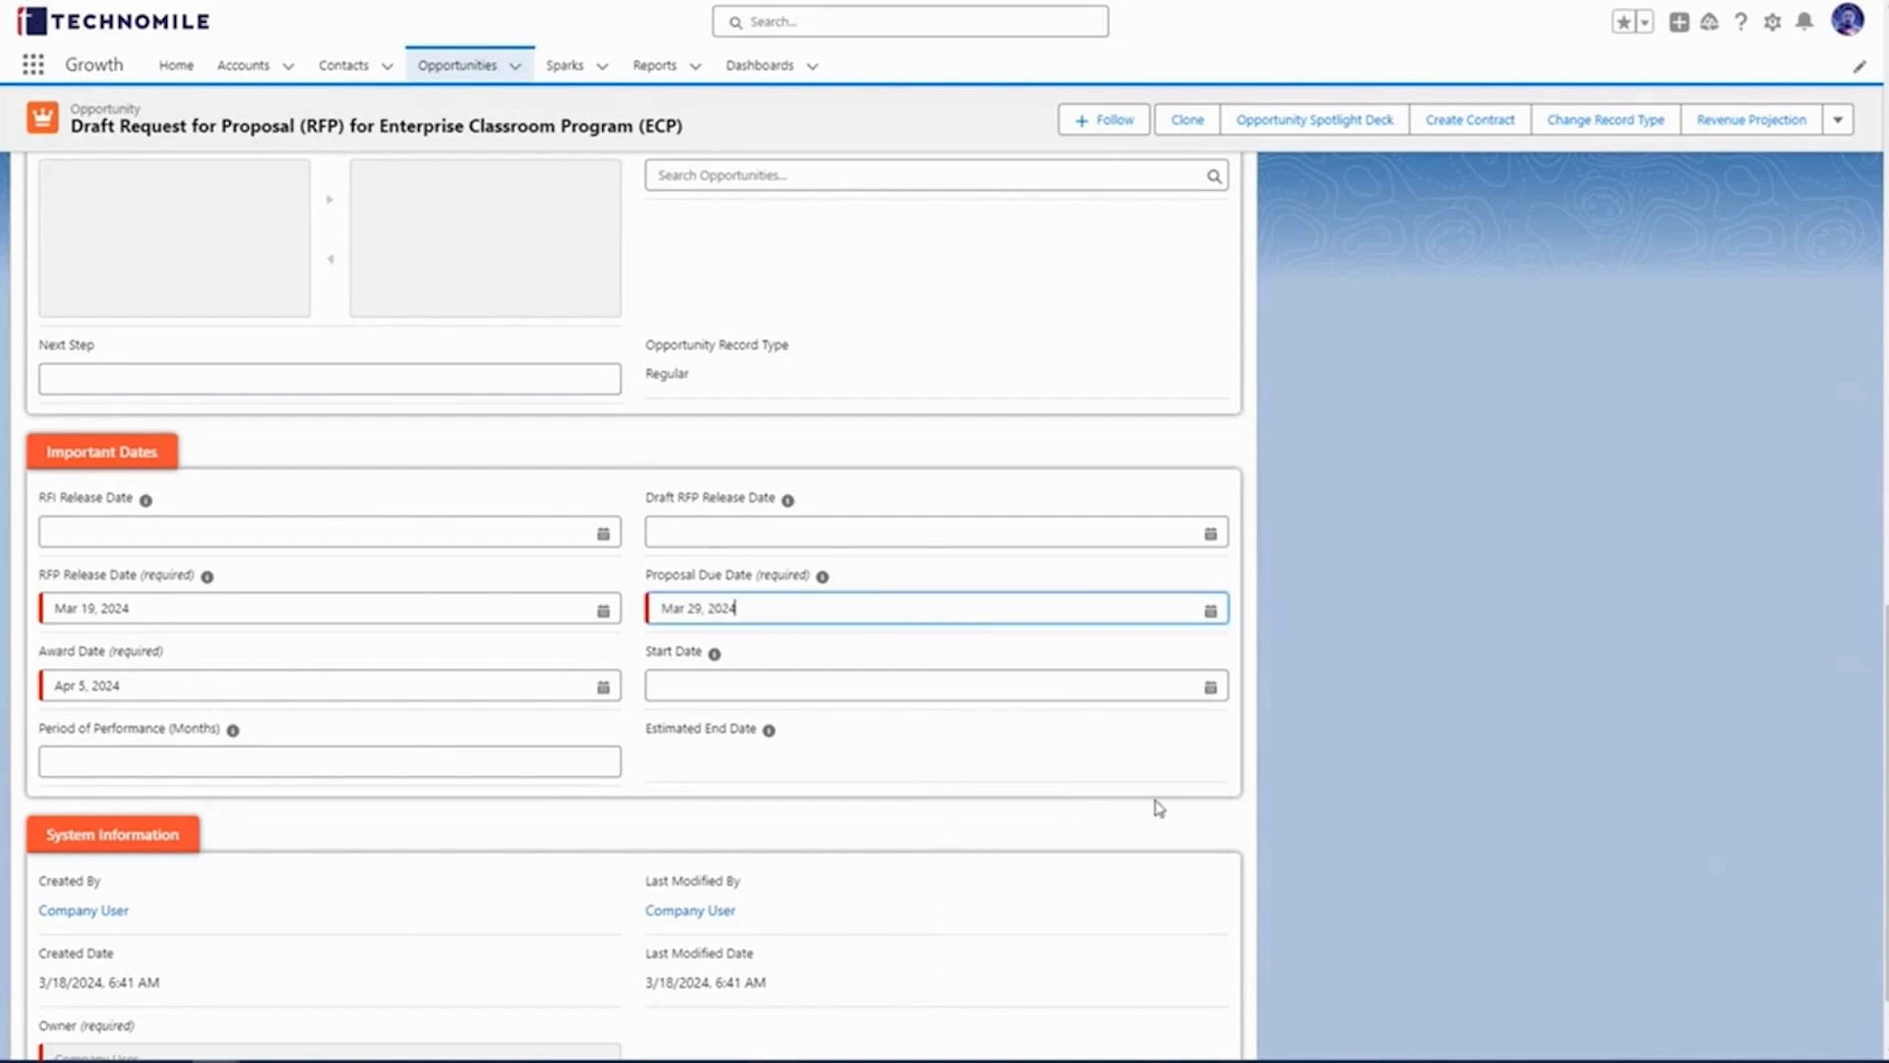
# Step: Set the opportunity's start date to Apr 8, 2024 in the important dates
pyautogui.click(1208, 686)
pyautogui.click(1136, 723)
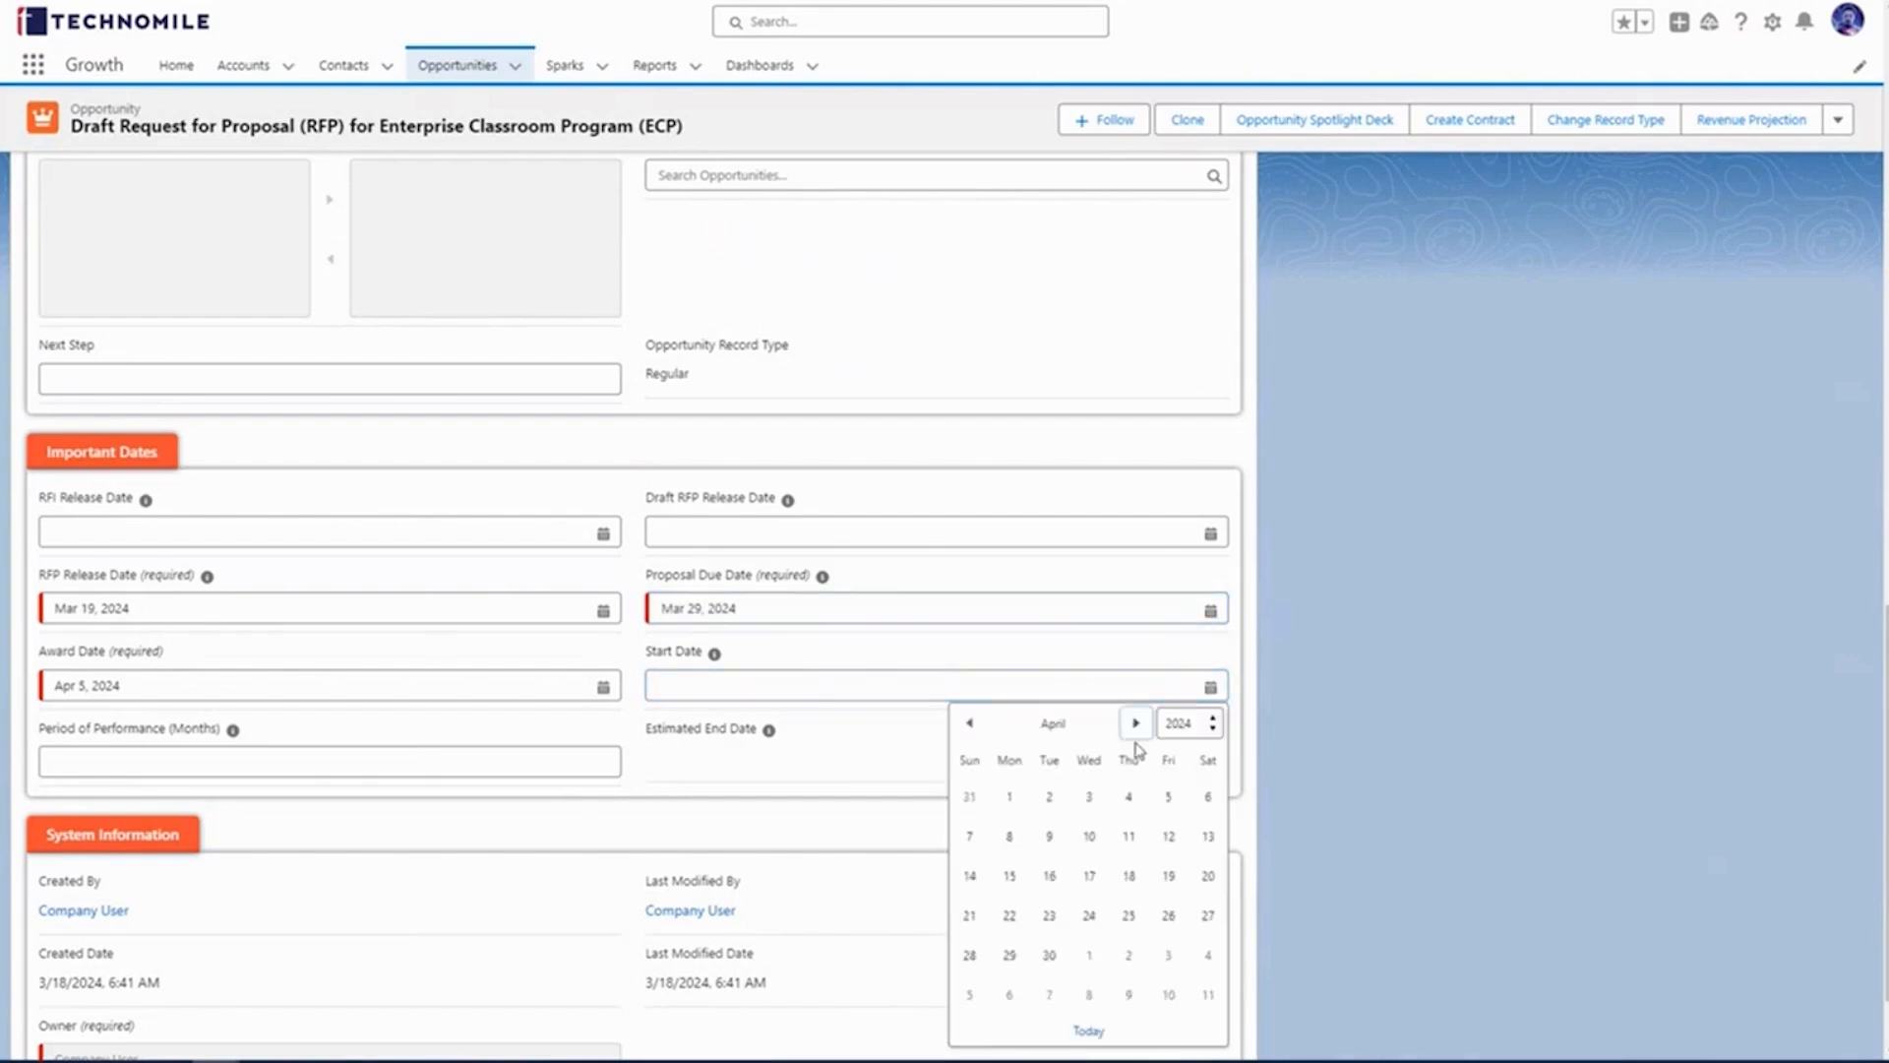
pyautogui.click(1009, 836)
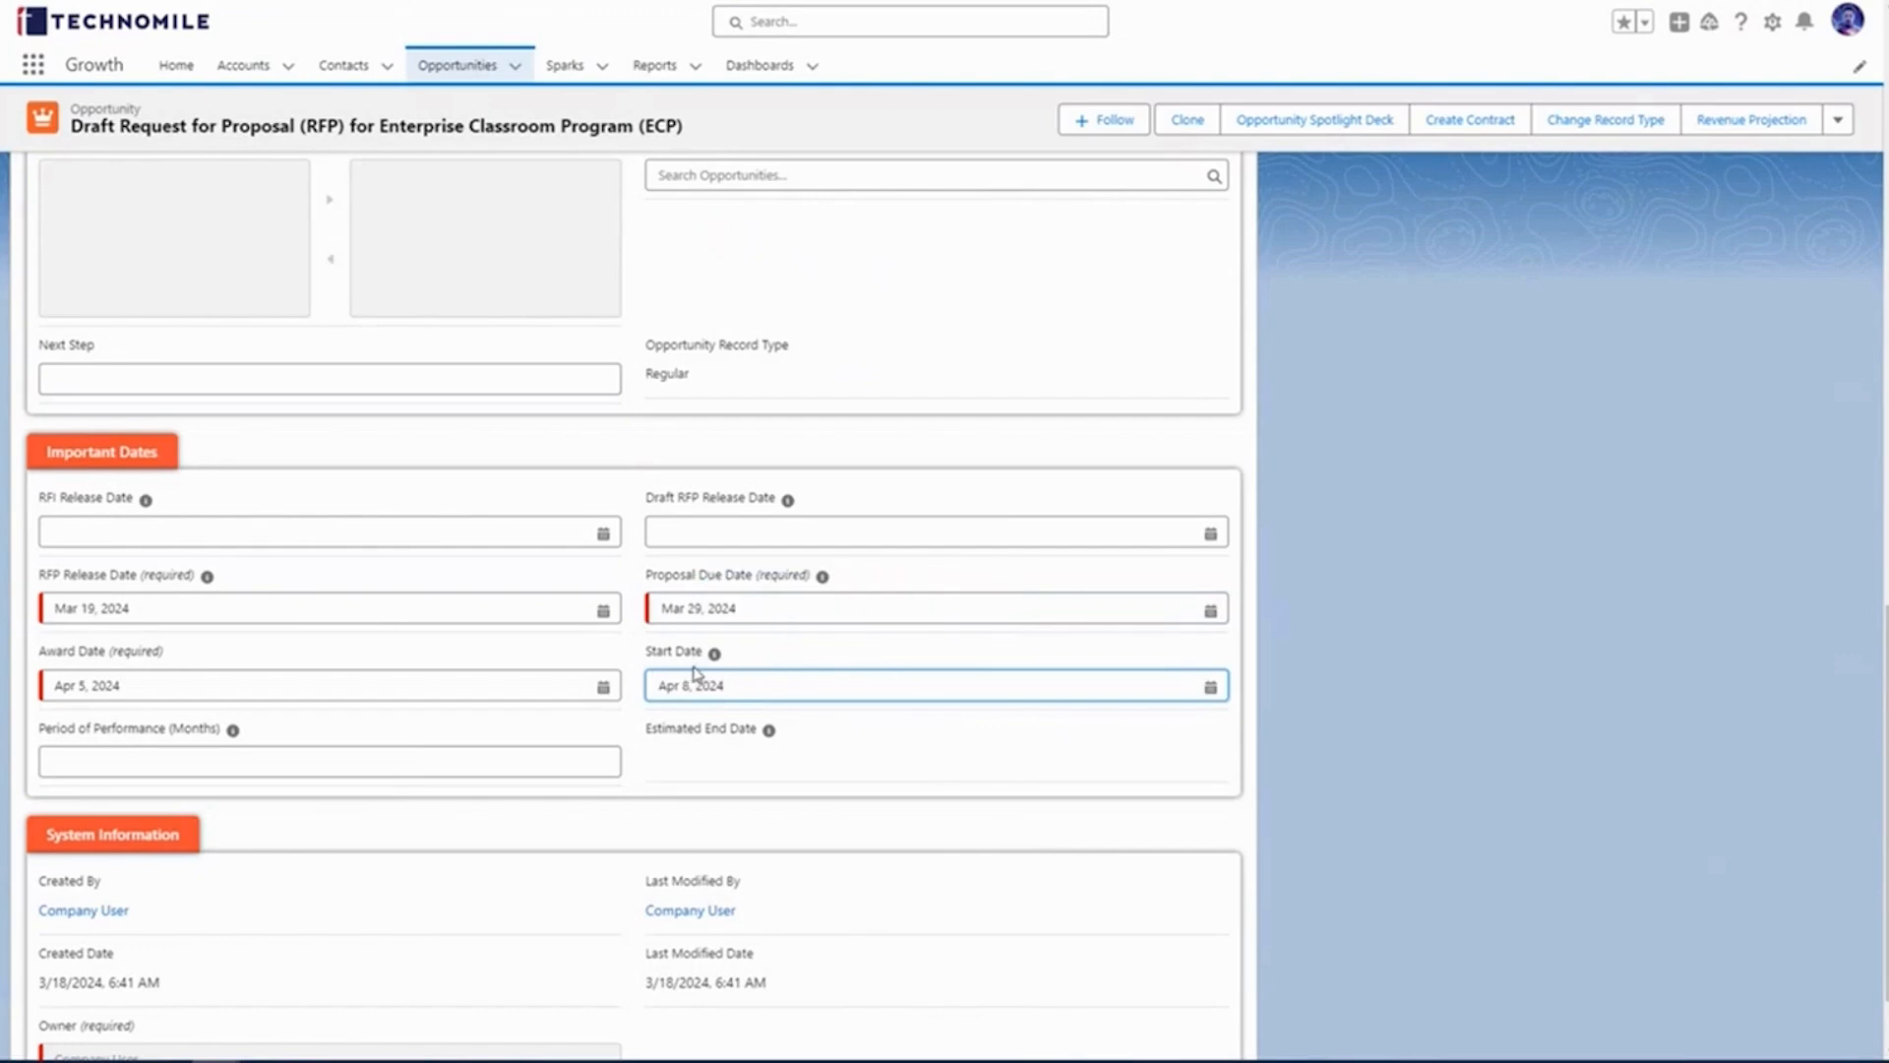
# Step: Set the period of performance to 48 months and save the opportunity record
pyautogui.click(472, 760)
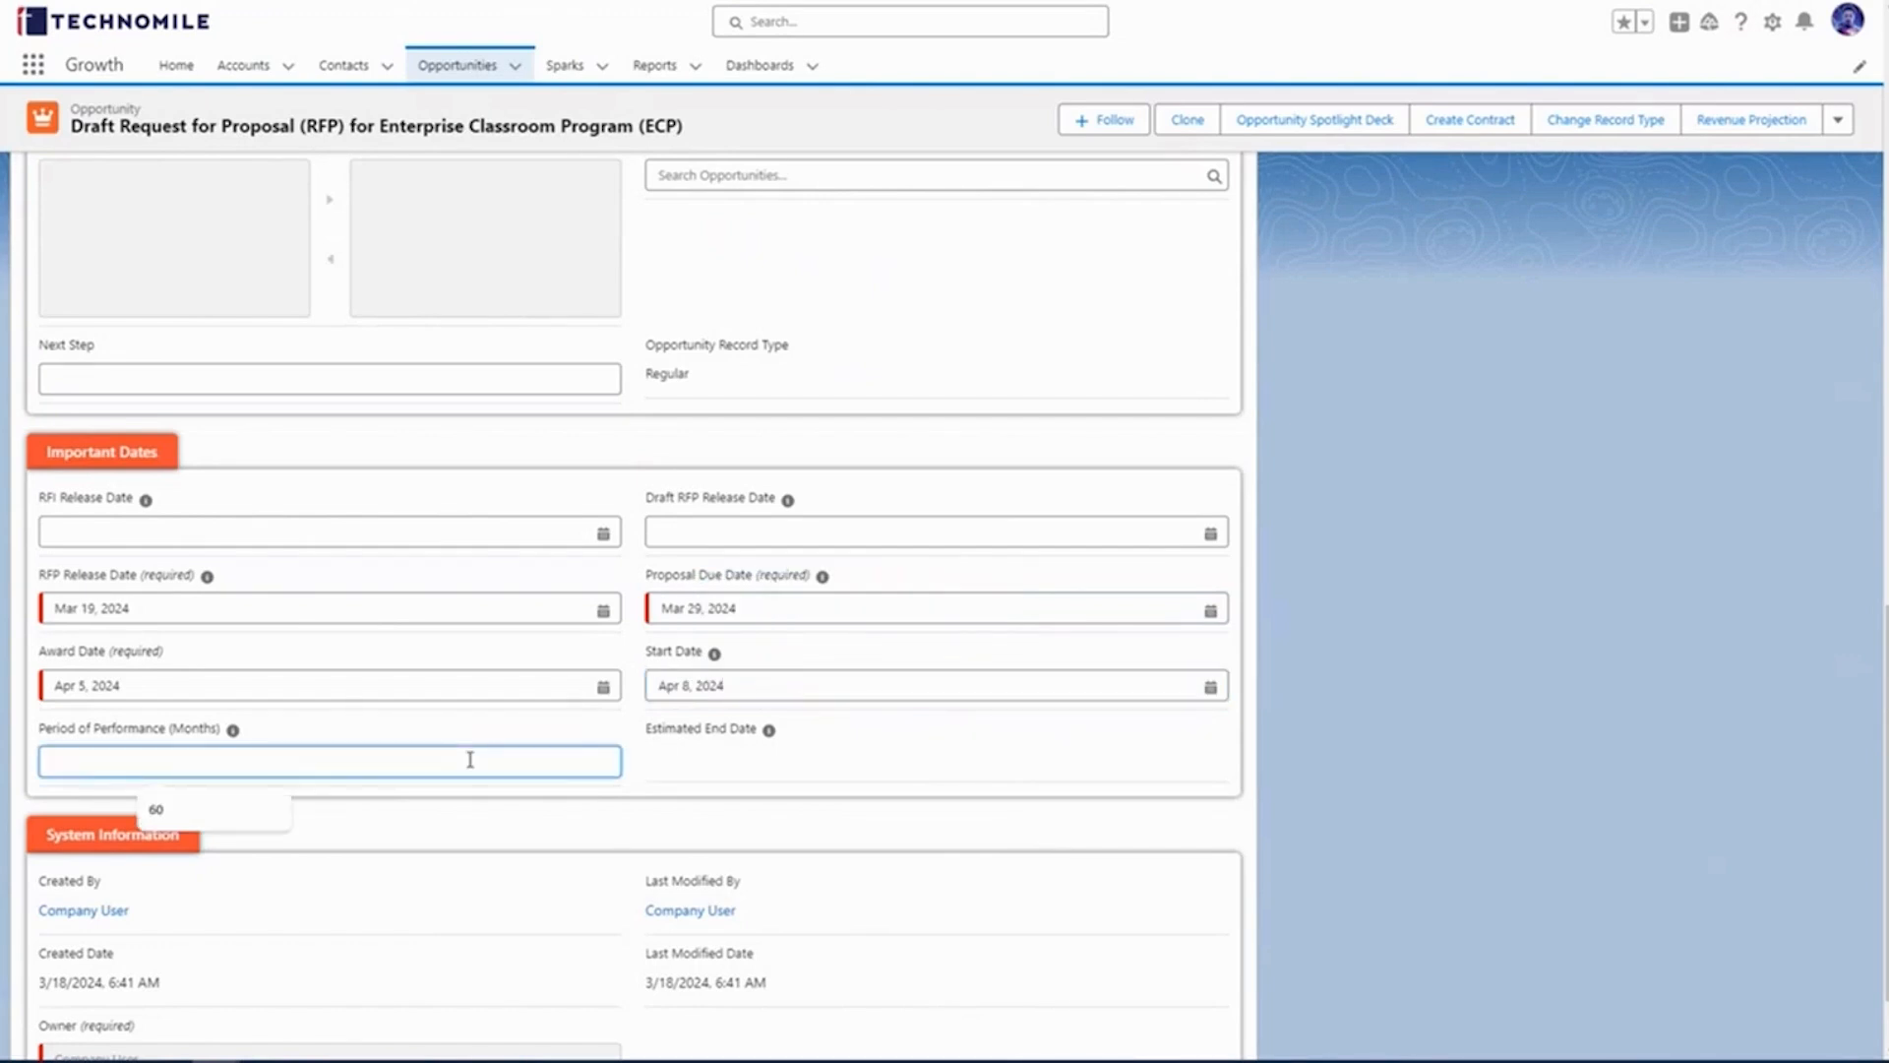
pyautogui.write('48')
pyautogui.scroll(-1, 728, 743)
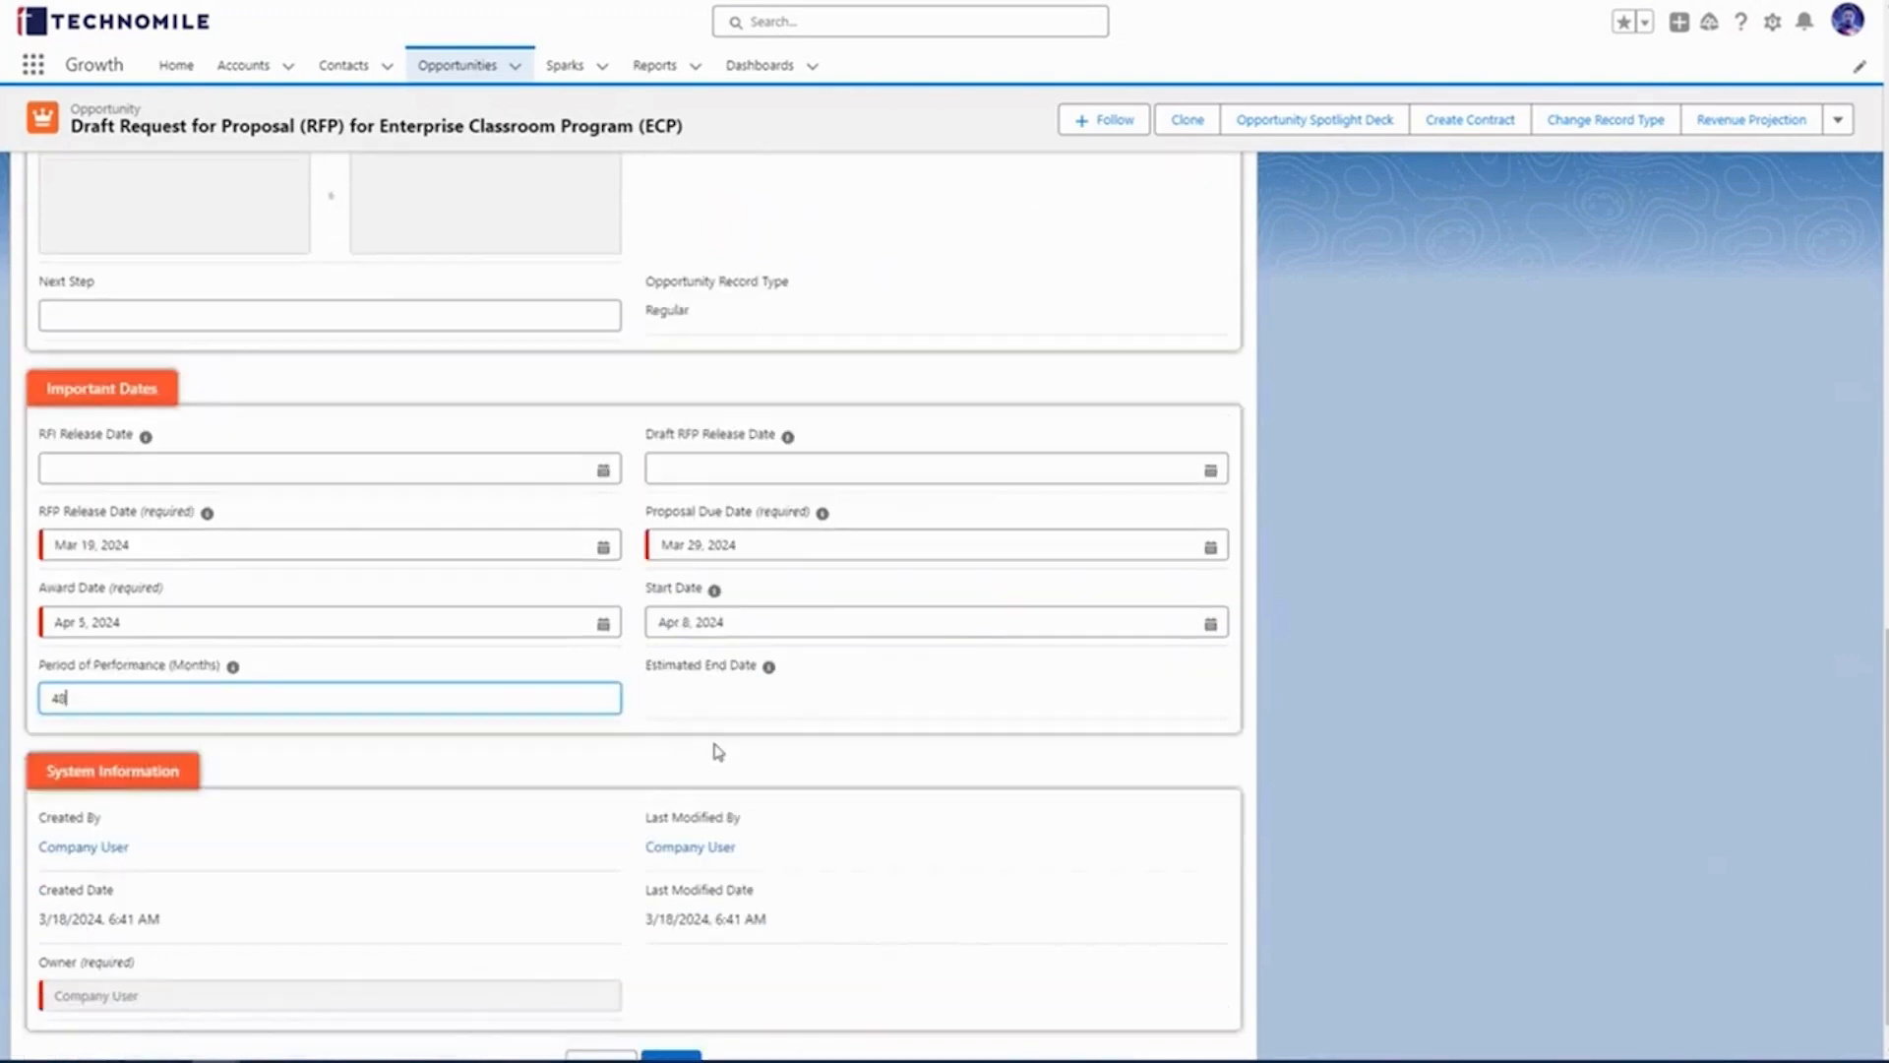
pyautogui.click(668, 1019)
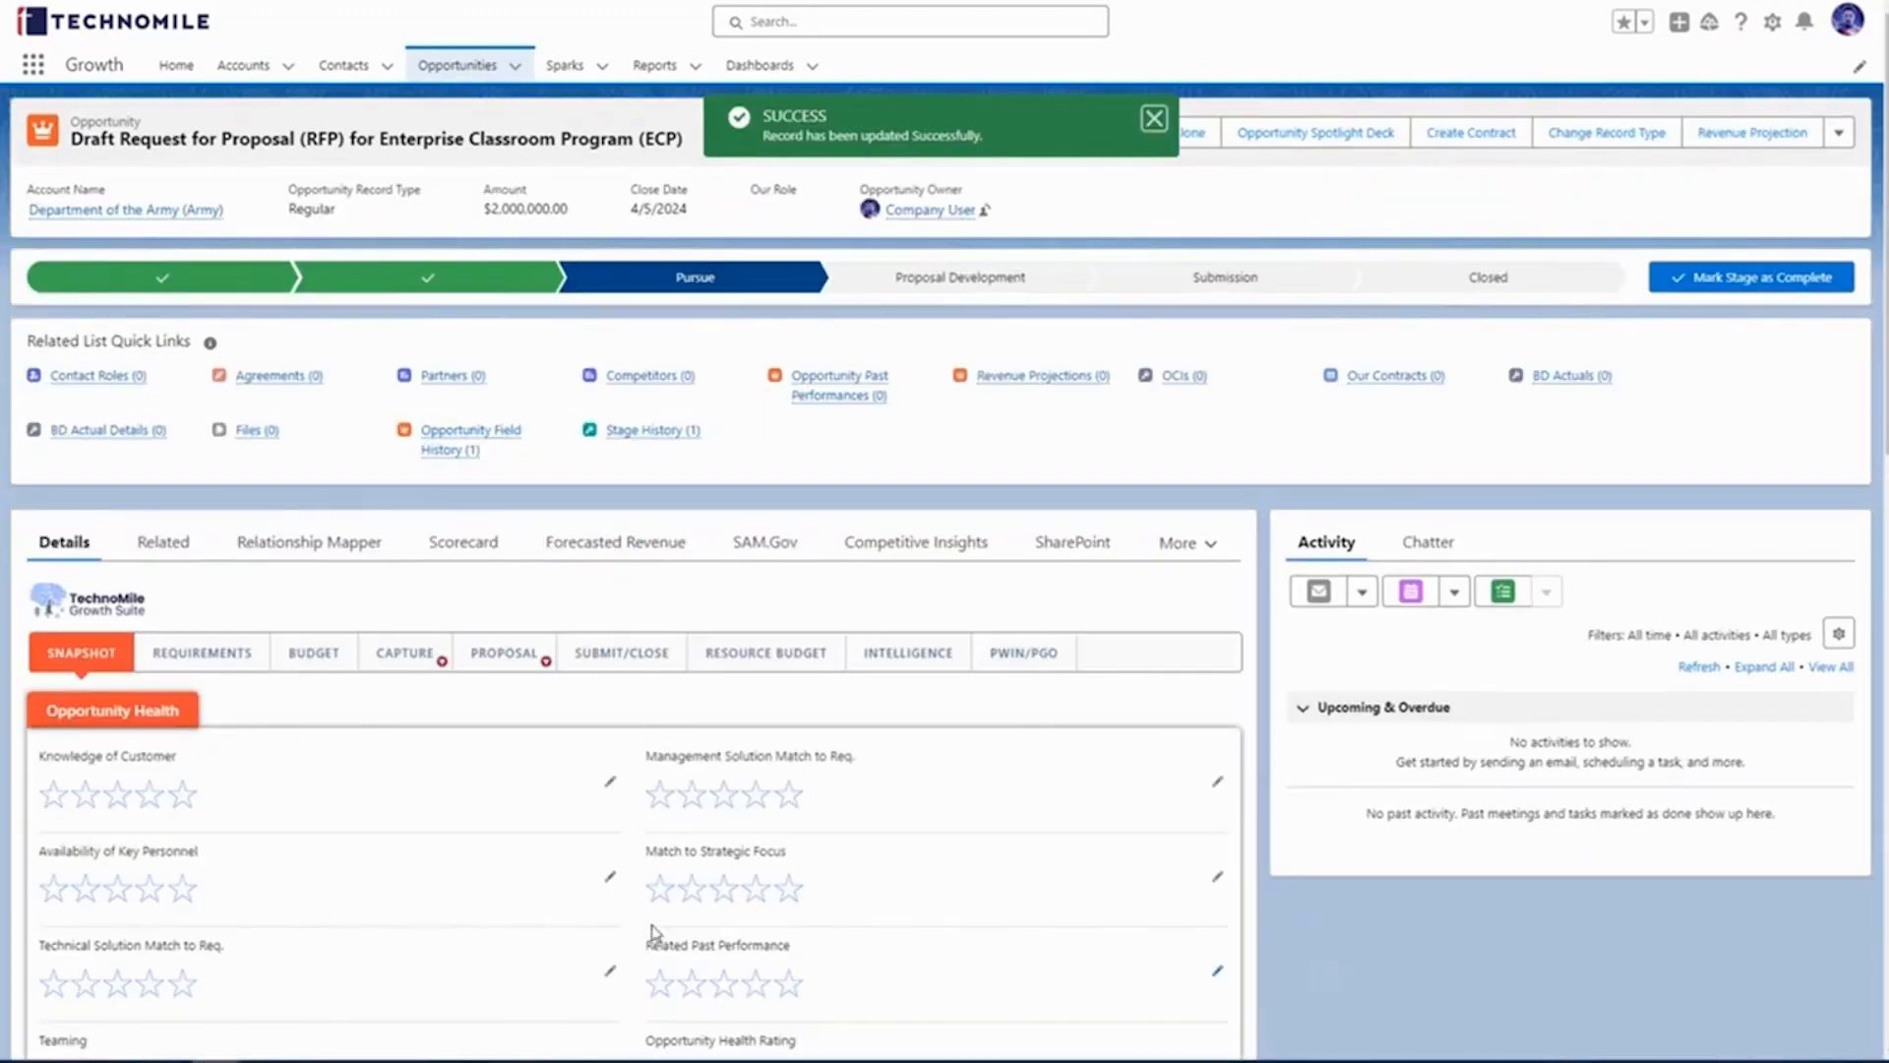
# Step: Review the saved Opportunity Summary values and examine the opportunity's PWIN/PGO calculation
pyautogui.scroll(-8, 654, 931)
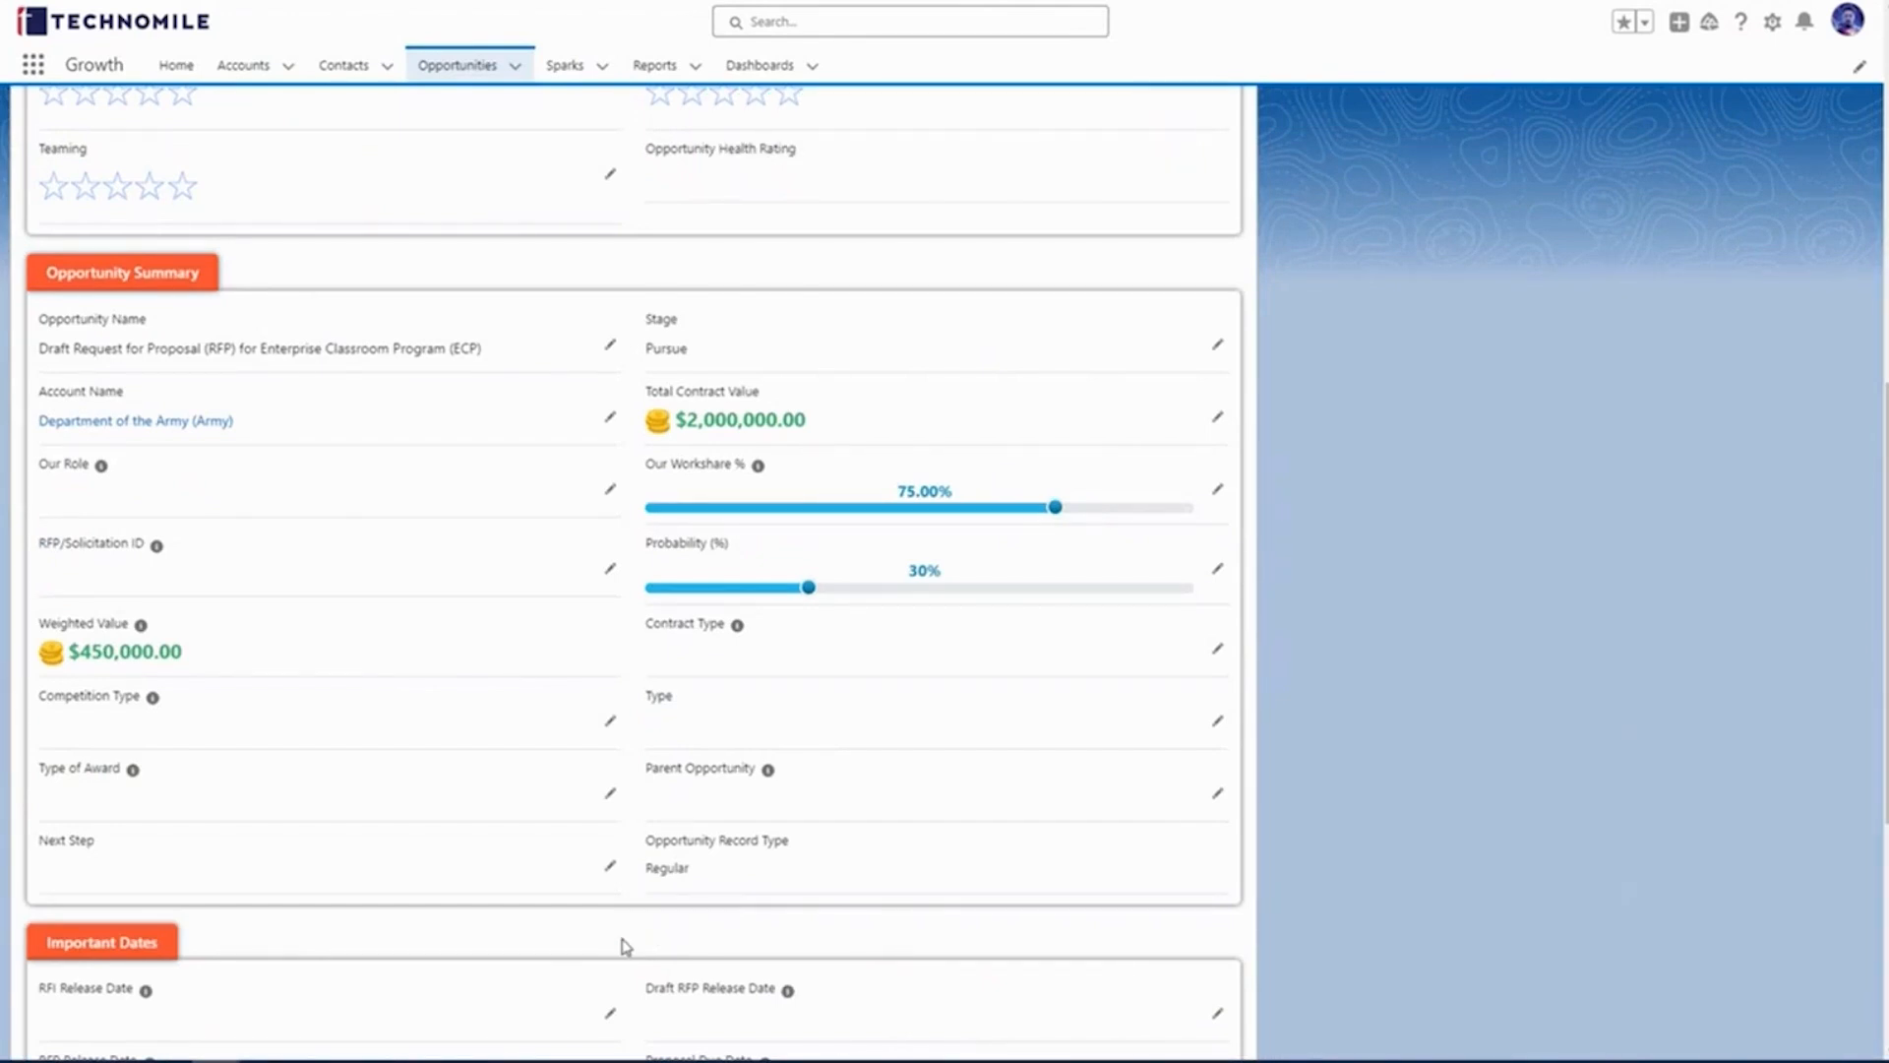
pyautogui.scroll(5, 623, 945)
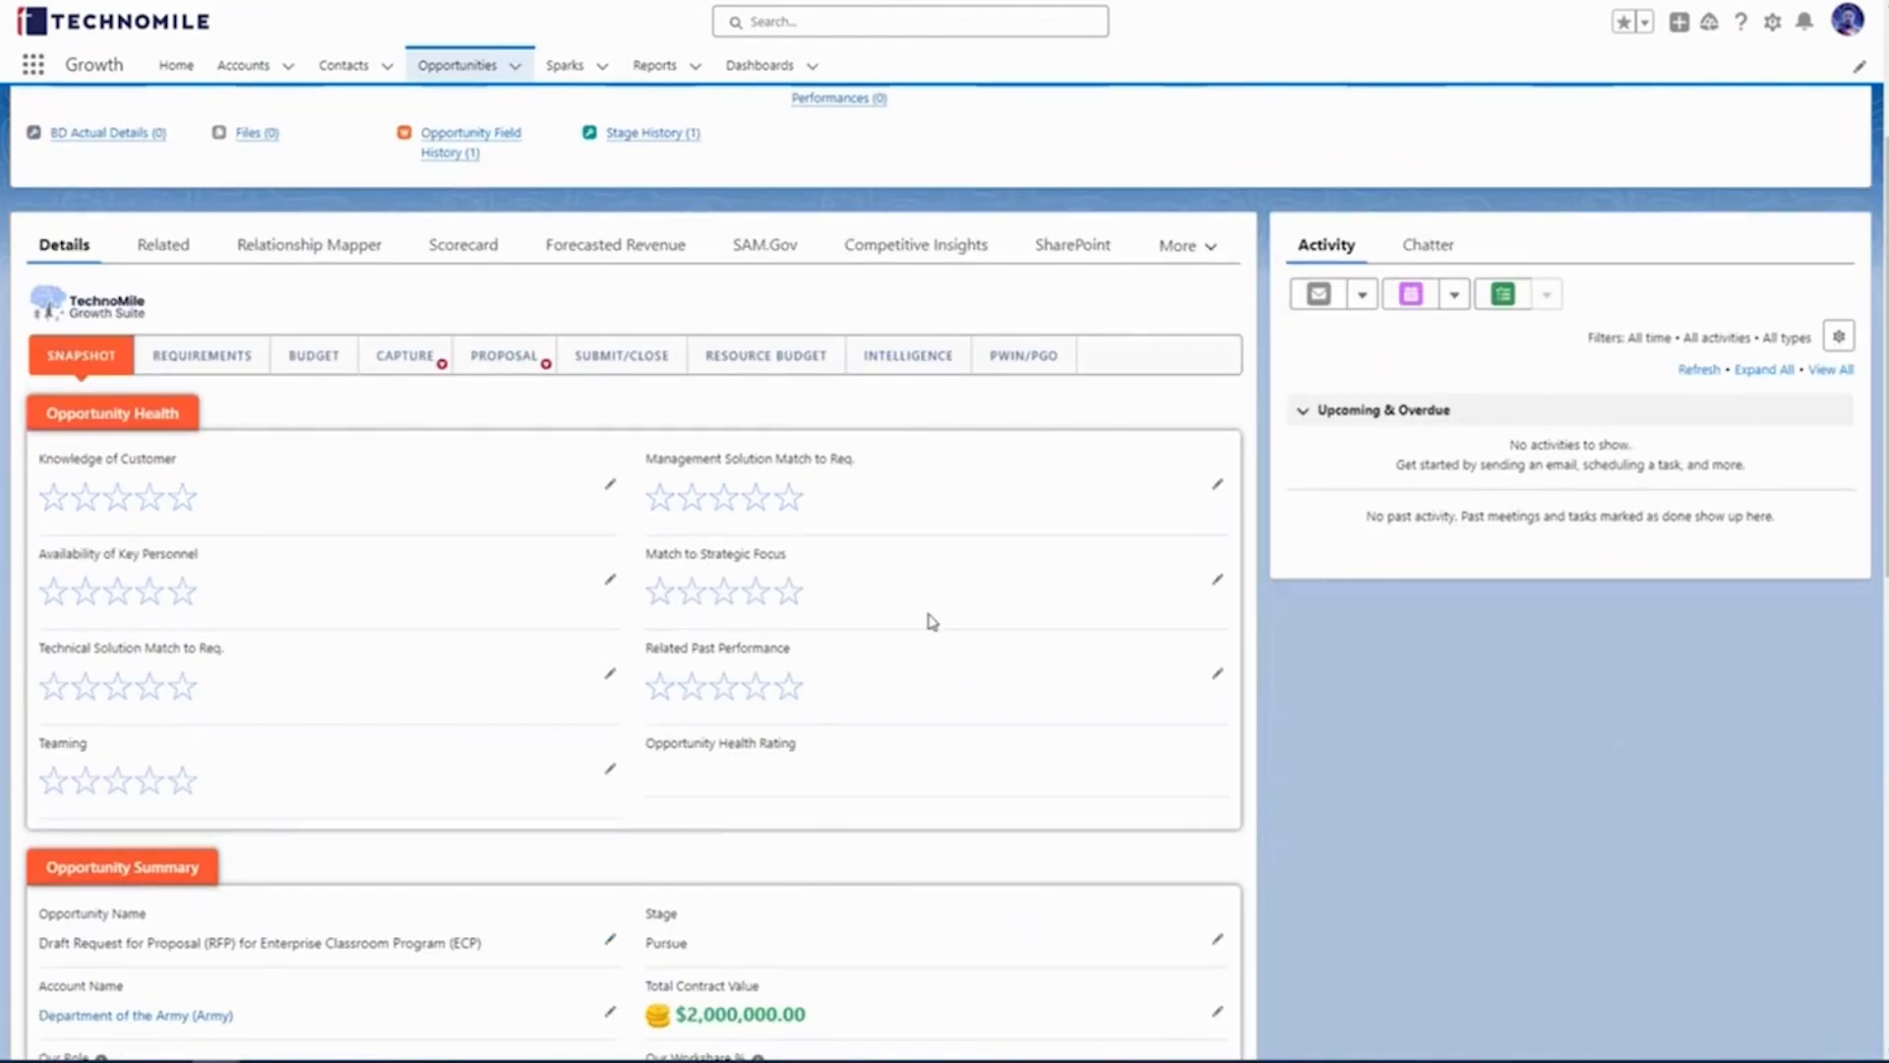
pyautogui.click(1024, 355)
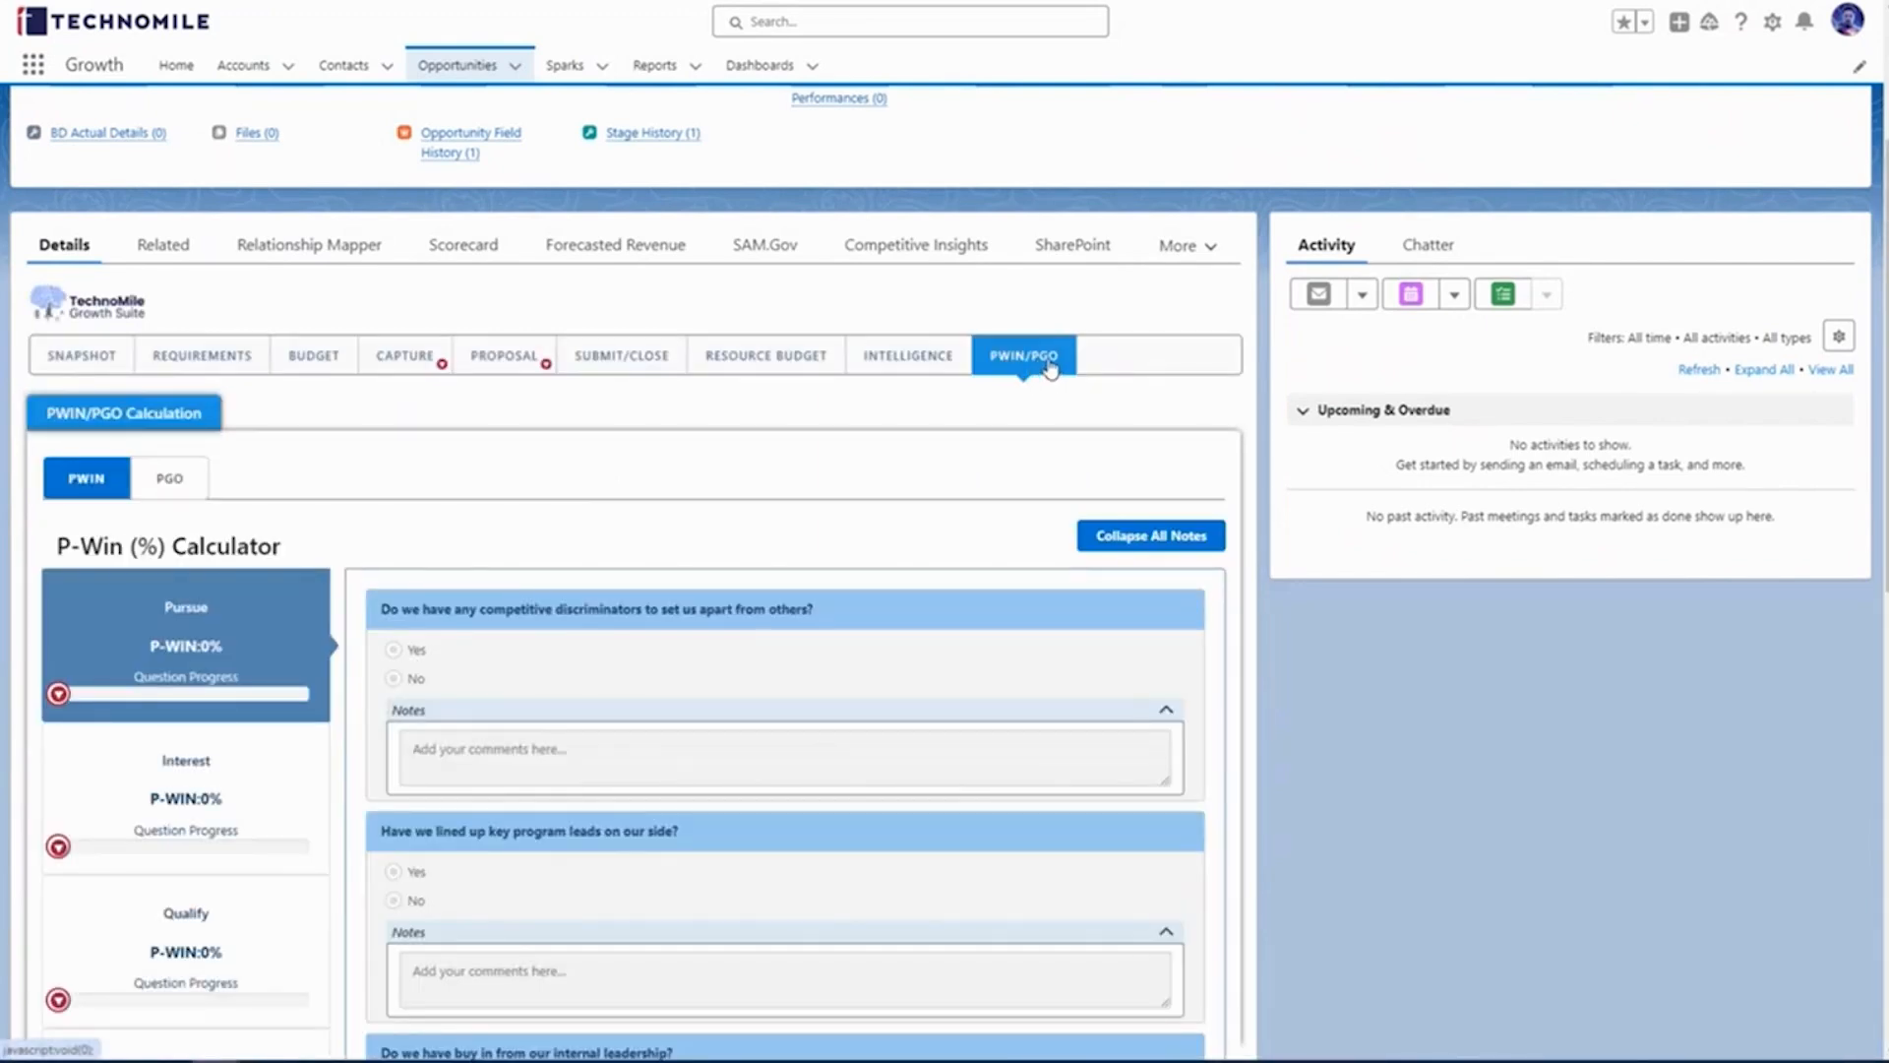
pyautogui.scroll(-2, 984, 384)
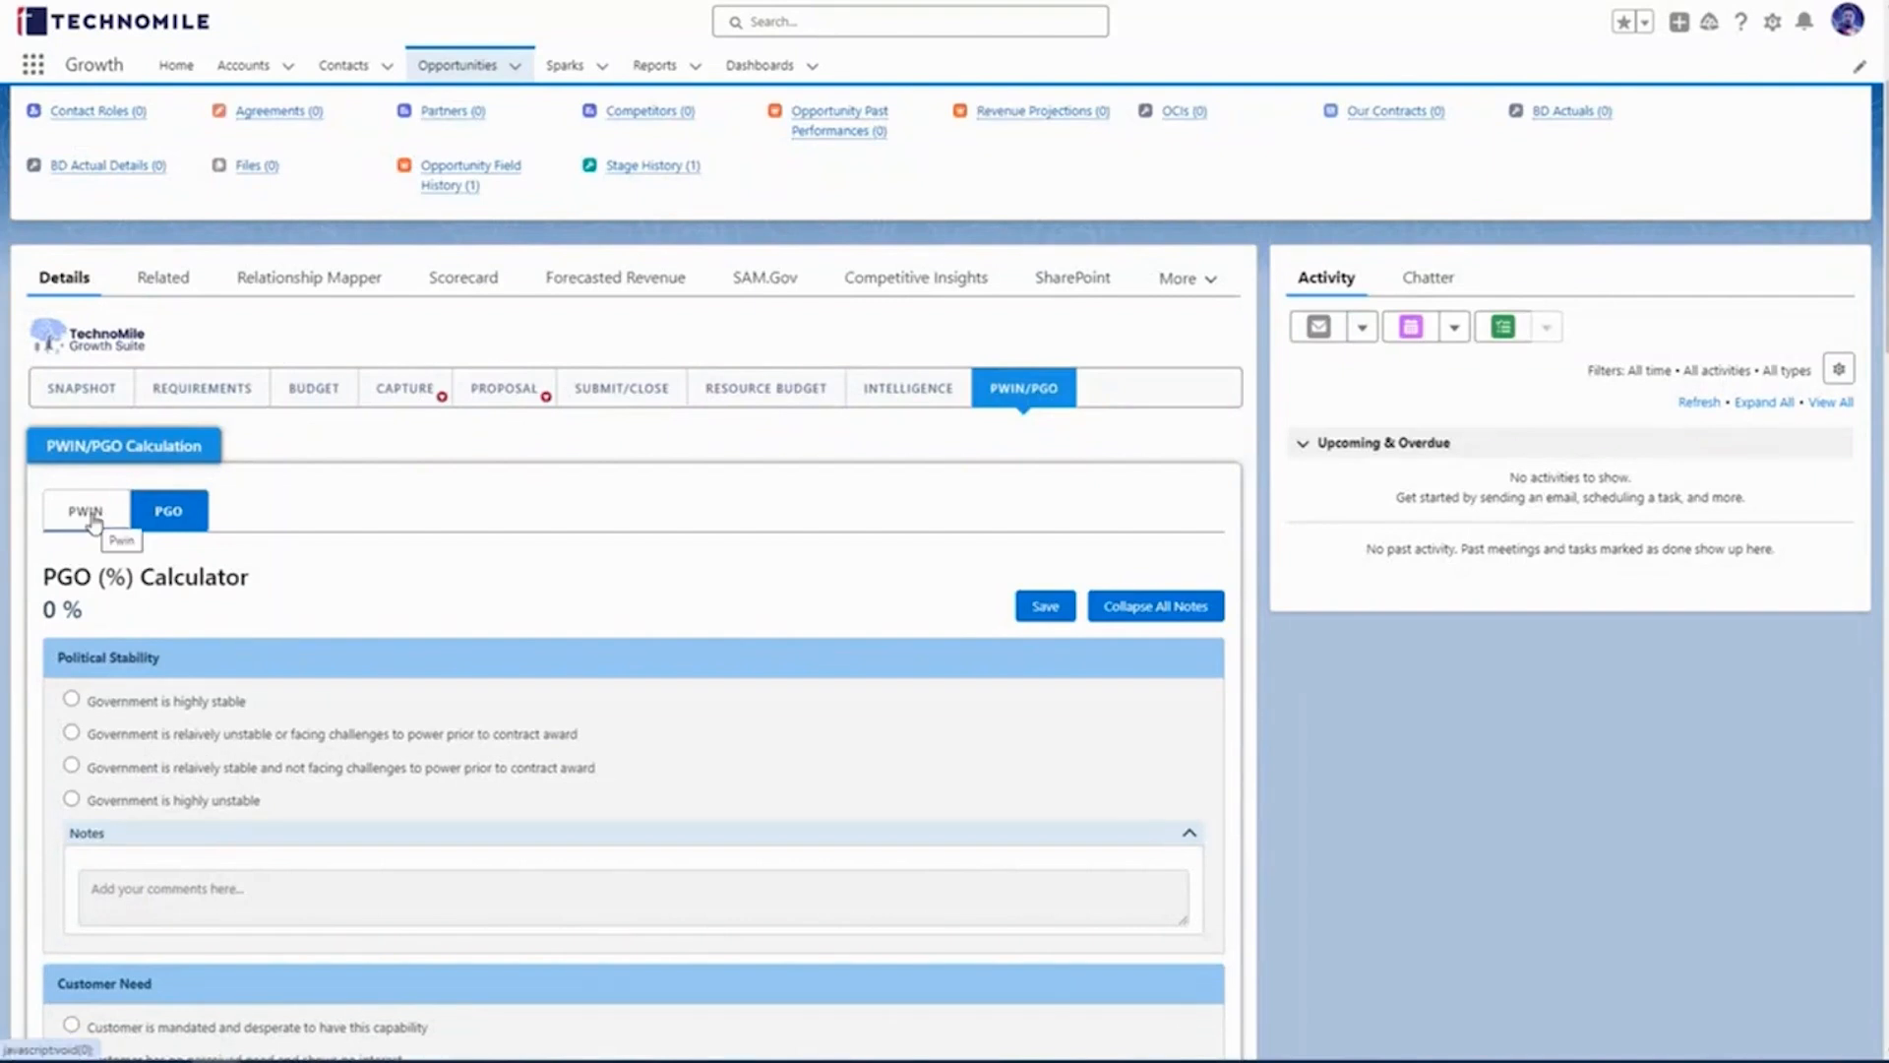
# Step: Return to the opportunity's snapshot and look over its Opportunity Health and Opportunity Summary sections
pyautogui.click(85, 389)
pyautogui.scroll(-2, 152, 582)
pyautogui.moveTo(202, 701); pyautogui.dragTo(48, 705)
pyautogui.scroll(1, 384, 642)
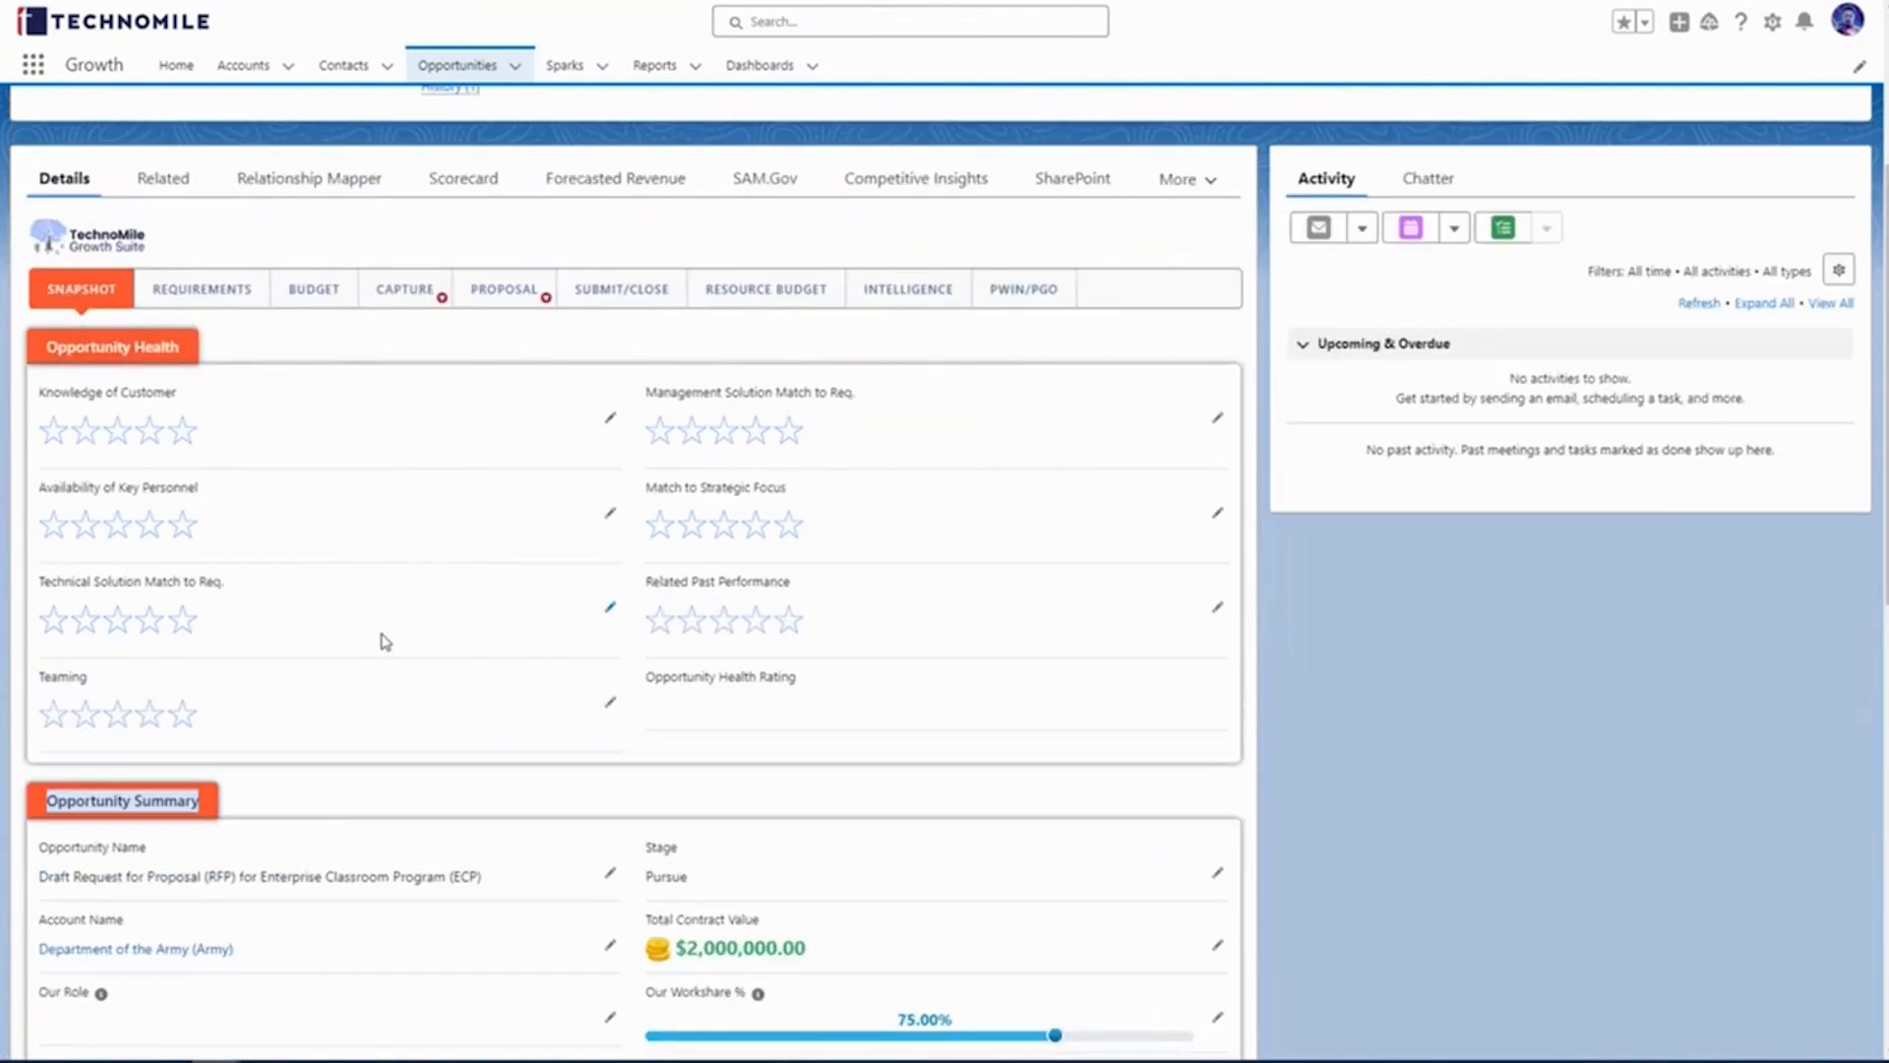
# Step: View the forecasted revenue chart and its full Revenue Projections By Year report, and return to the opportunity
pyautogui.click(677, 197)
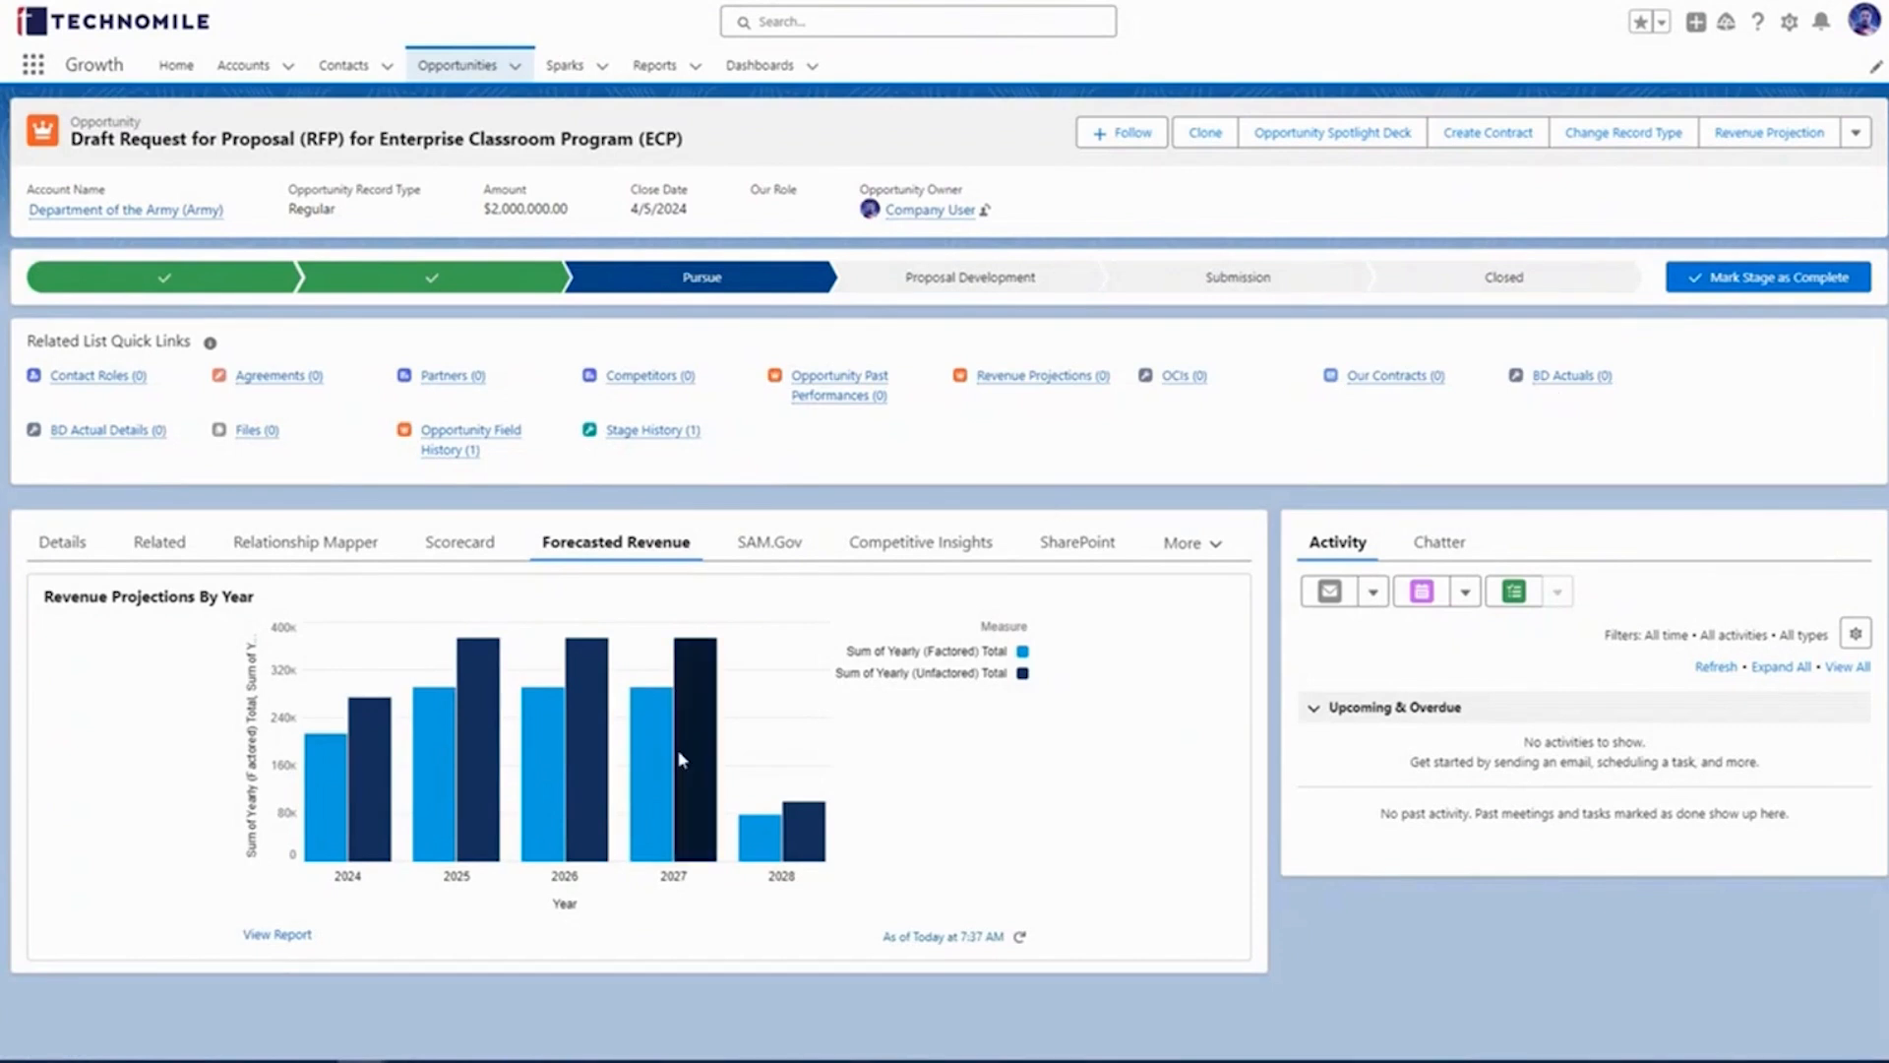
pyautogui.moveTo(656, 767)
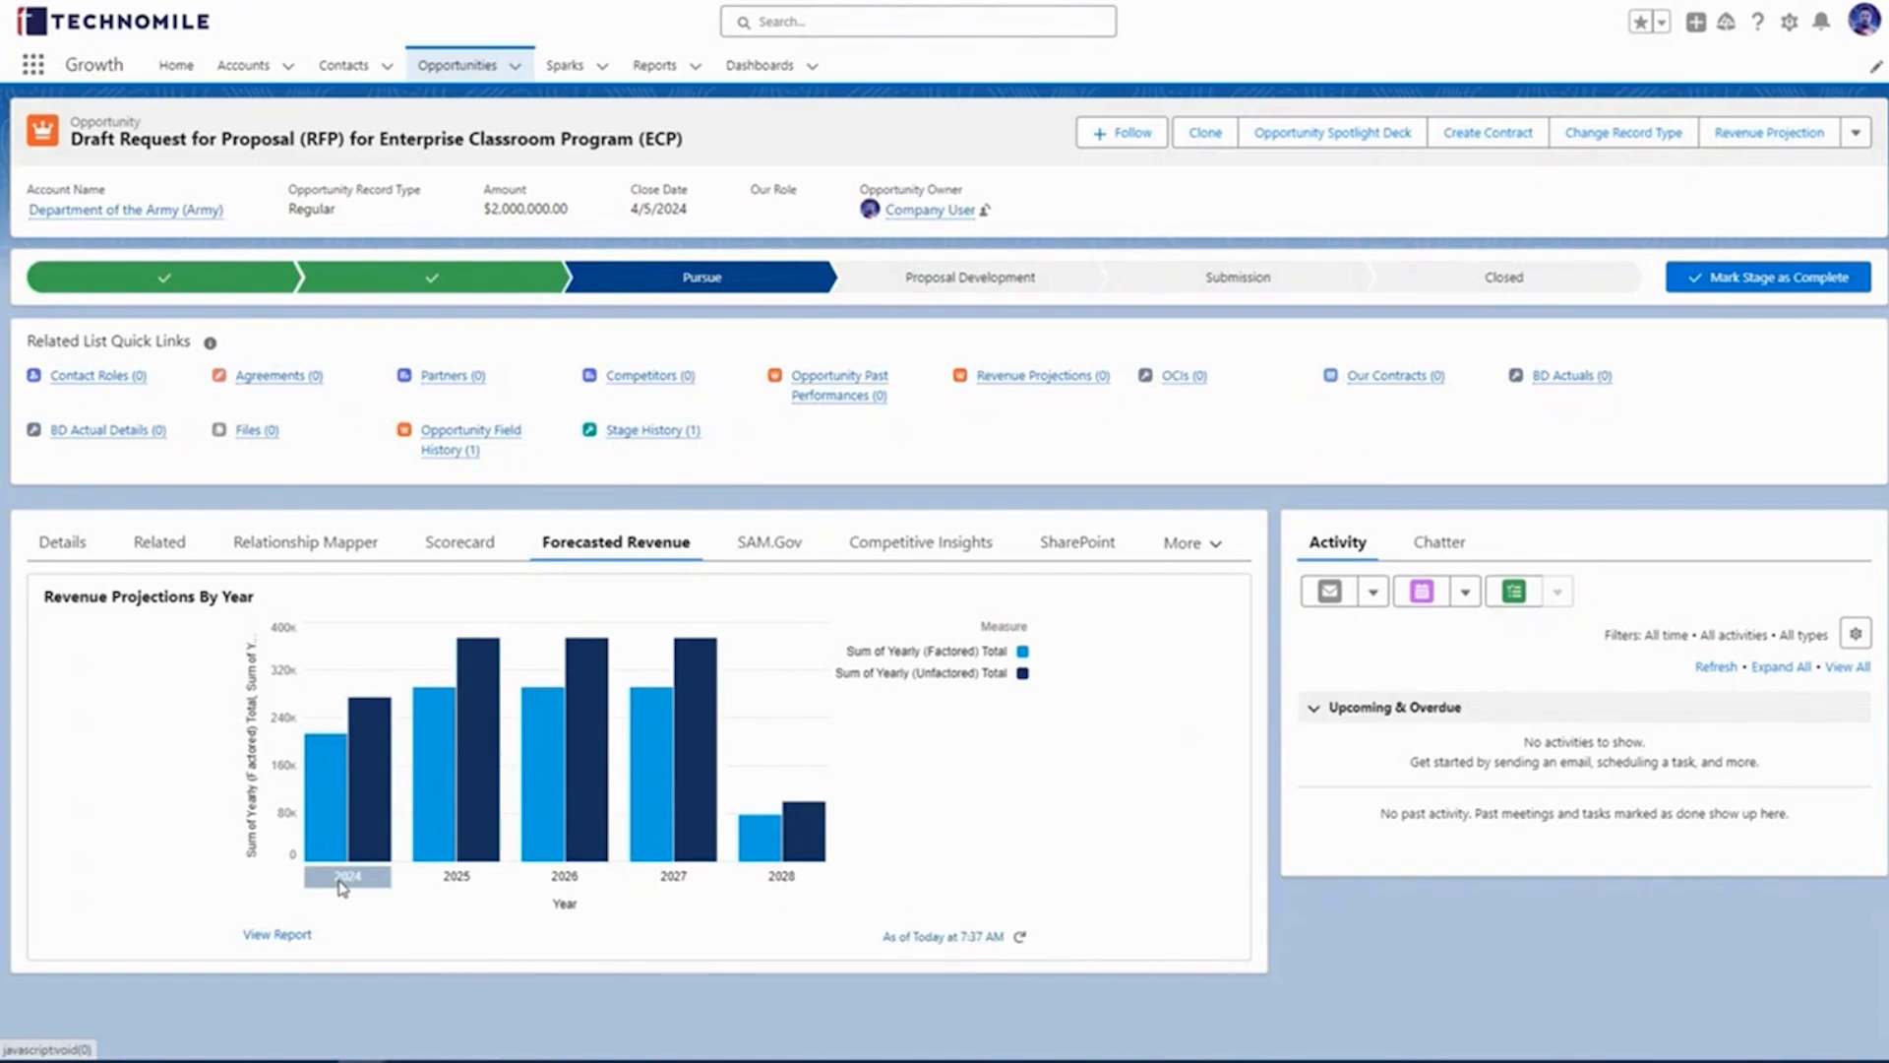
pyautogui.click(278, 935)
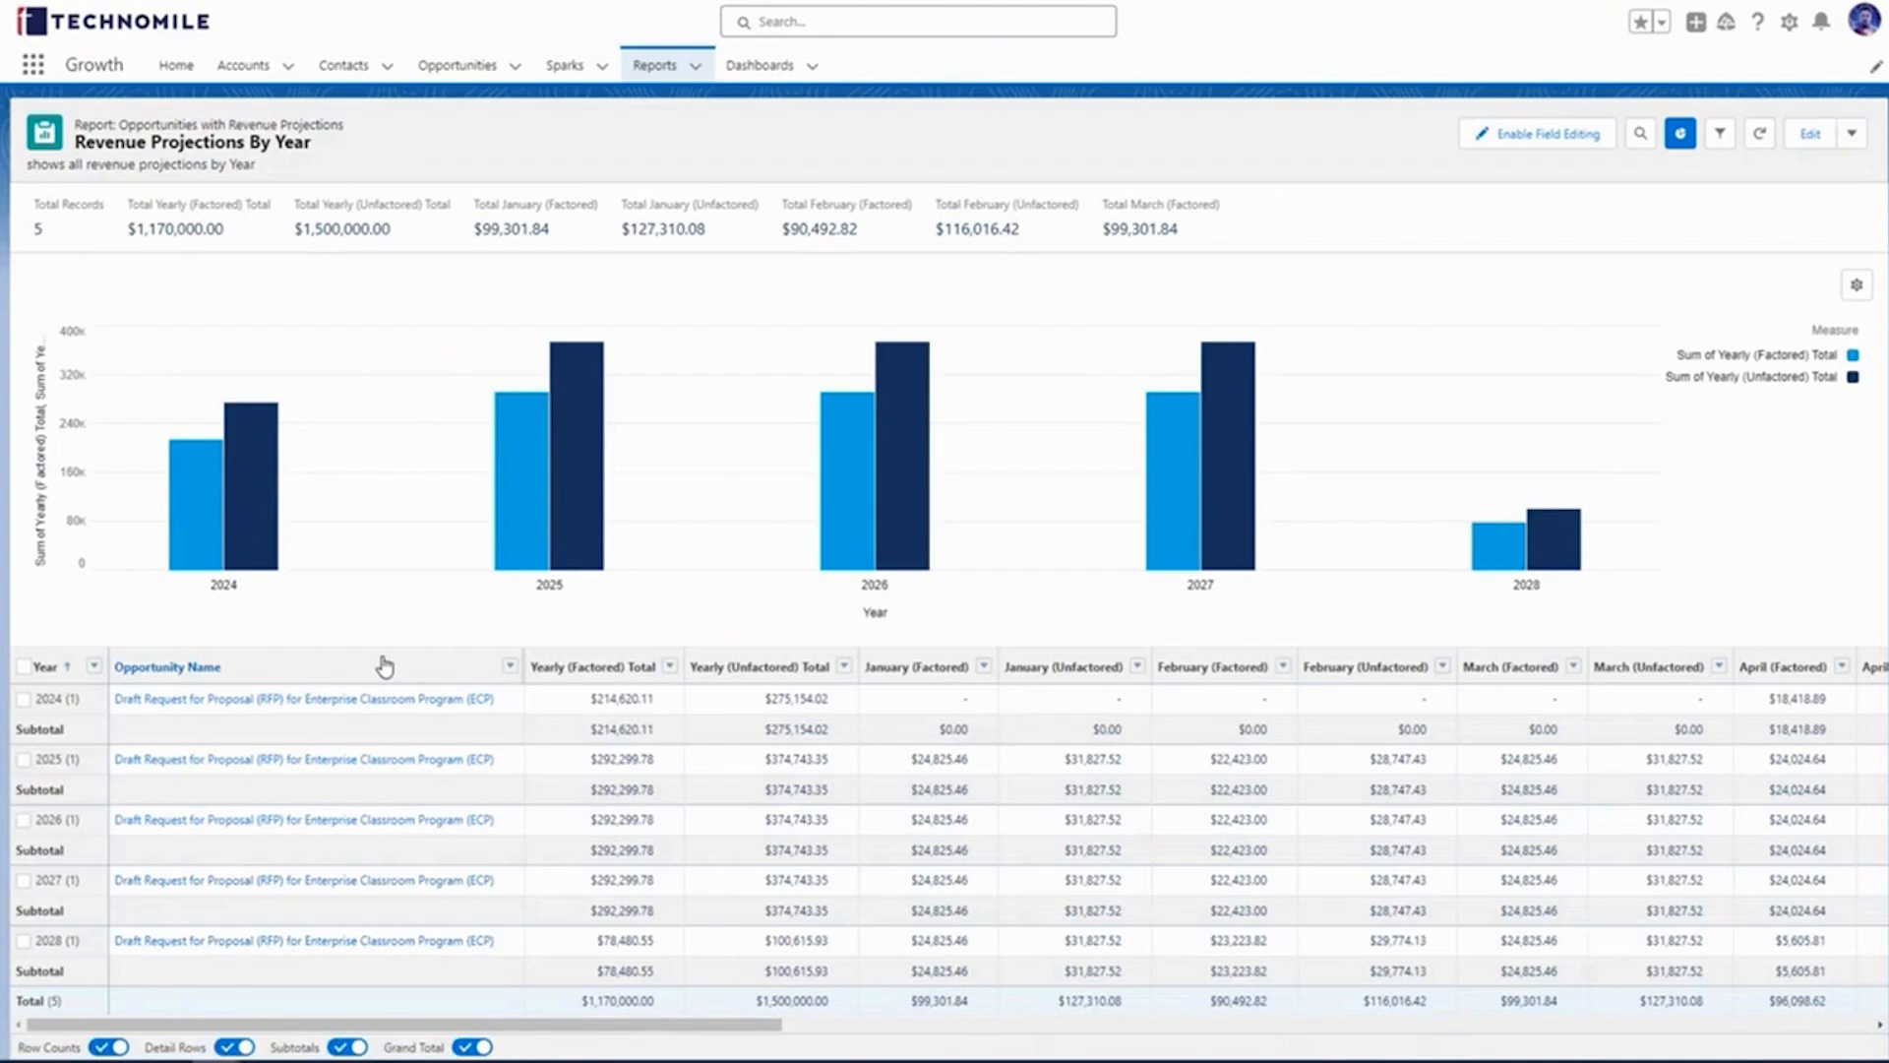
pyautogui.hotkey('alt', 'Left')
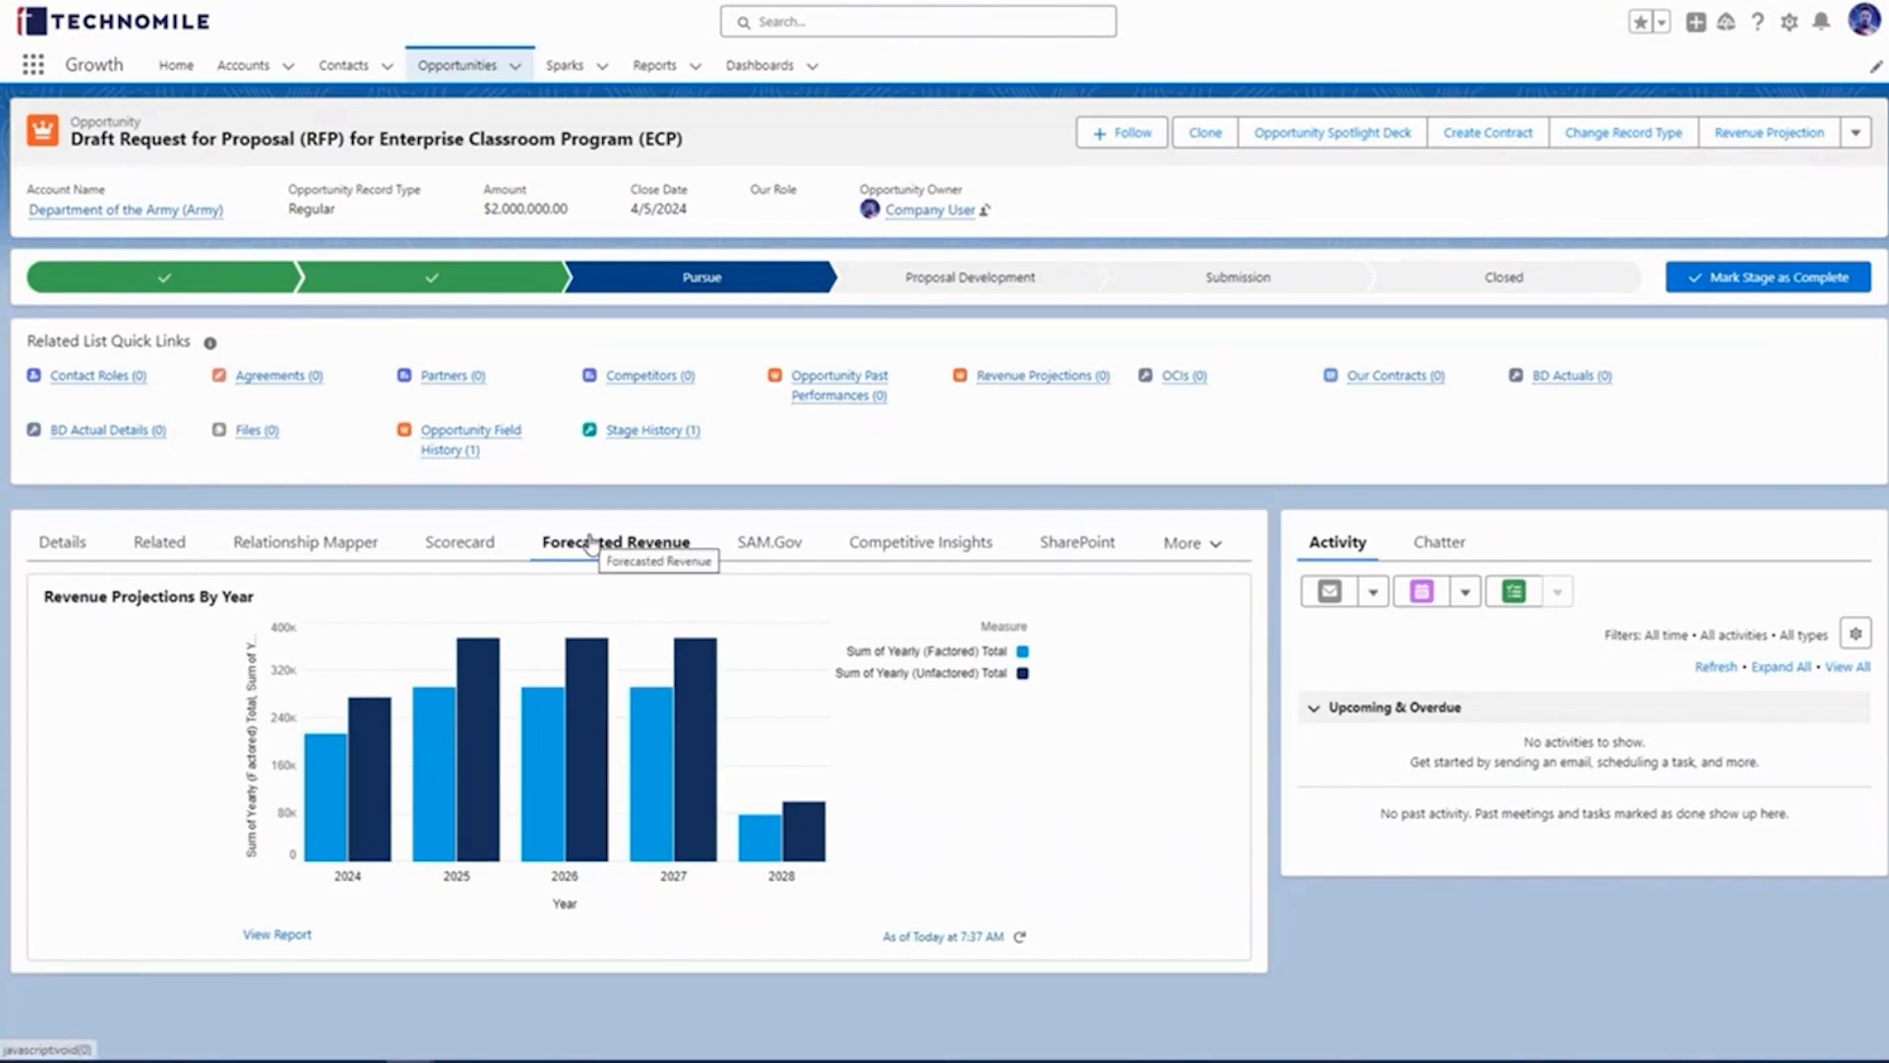
# Step: Open the opportunity's scorecard by stage and expand the Interest and Qualify task lists
pyautogui.click(470, 549)
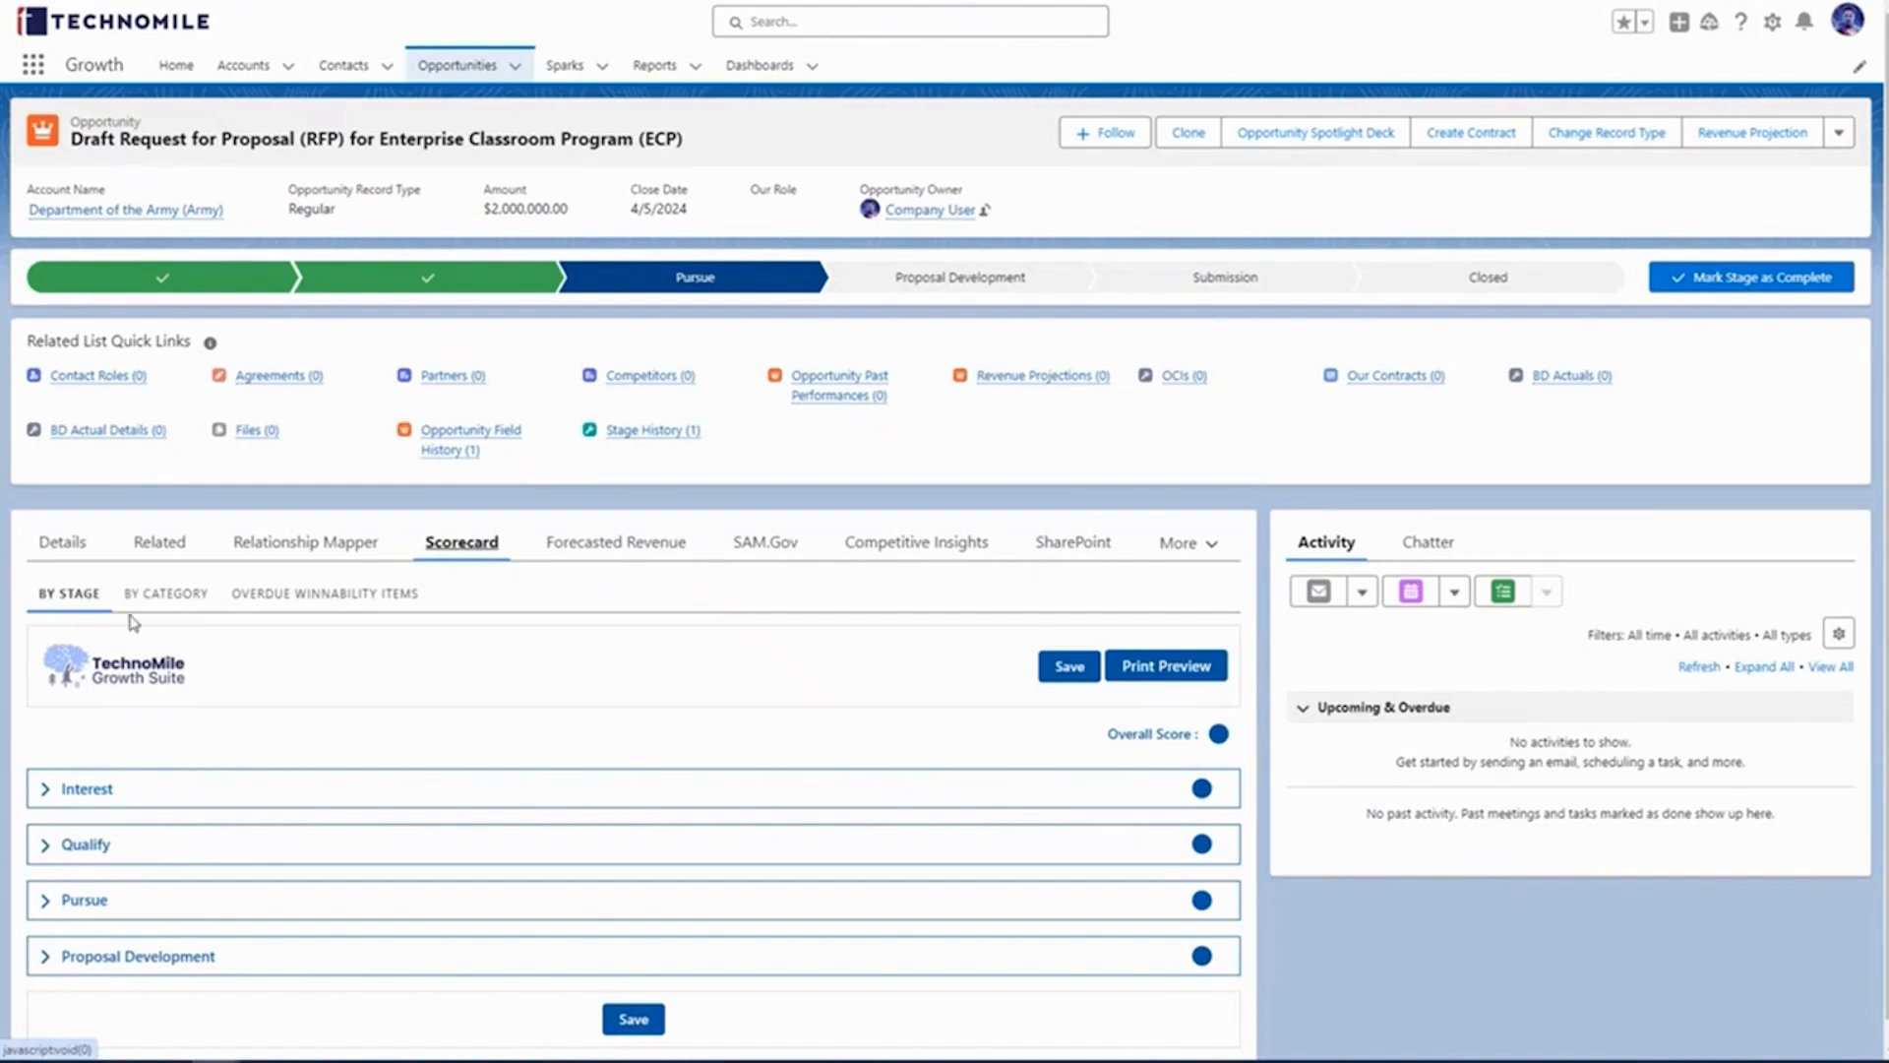
pyautogui.click(49, 795)
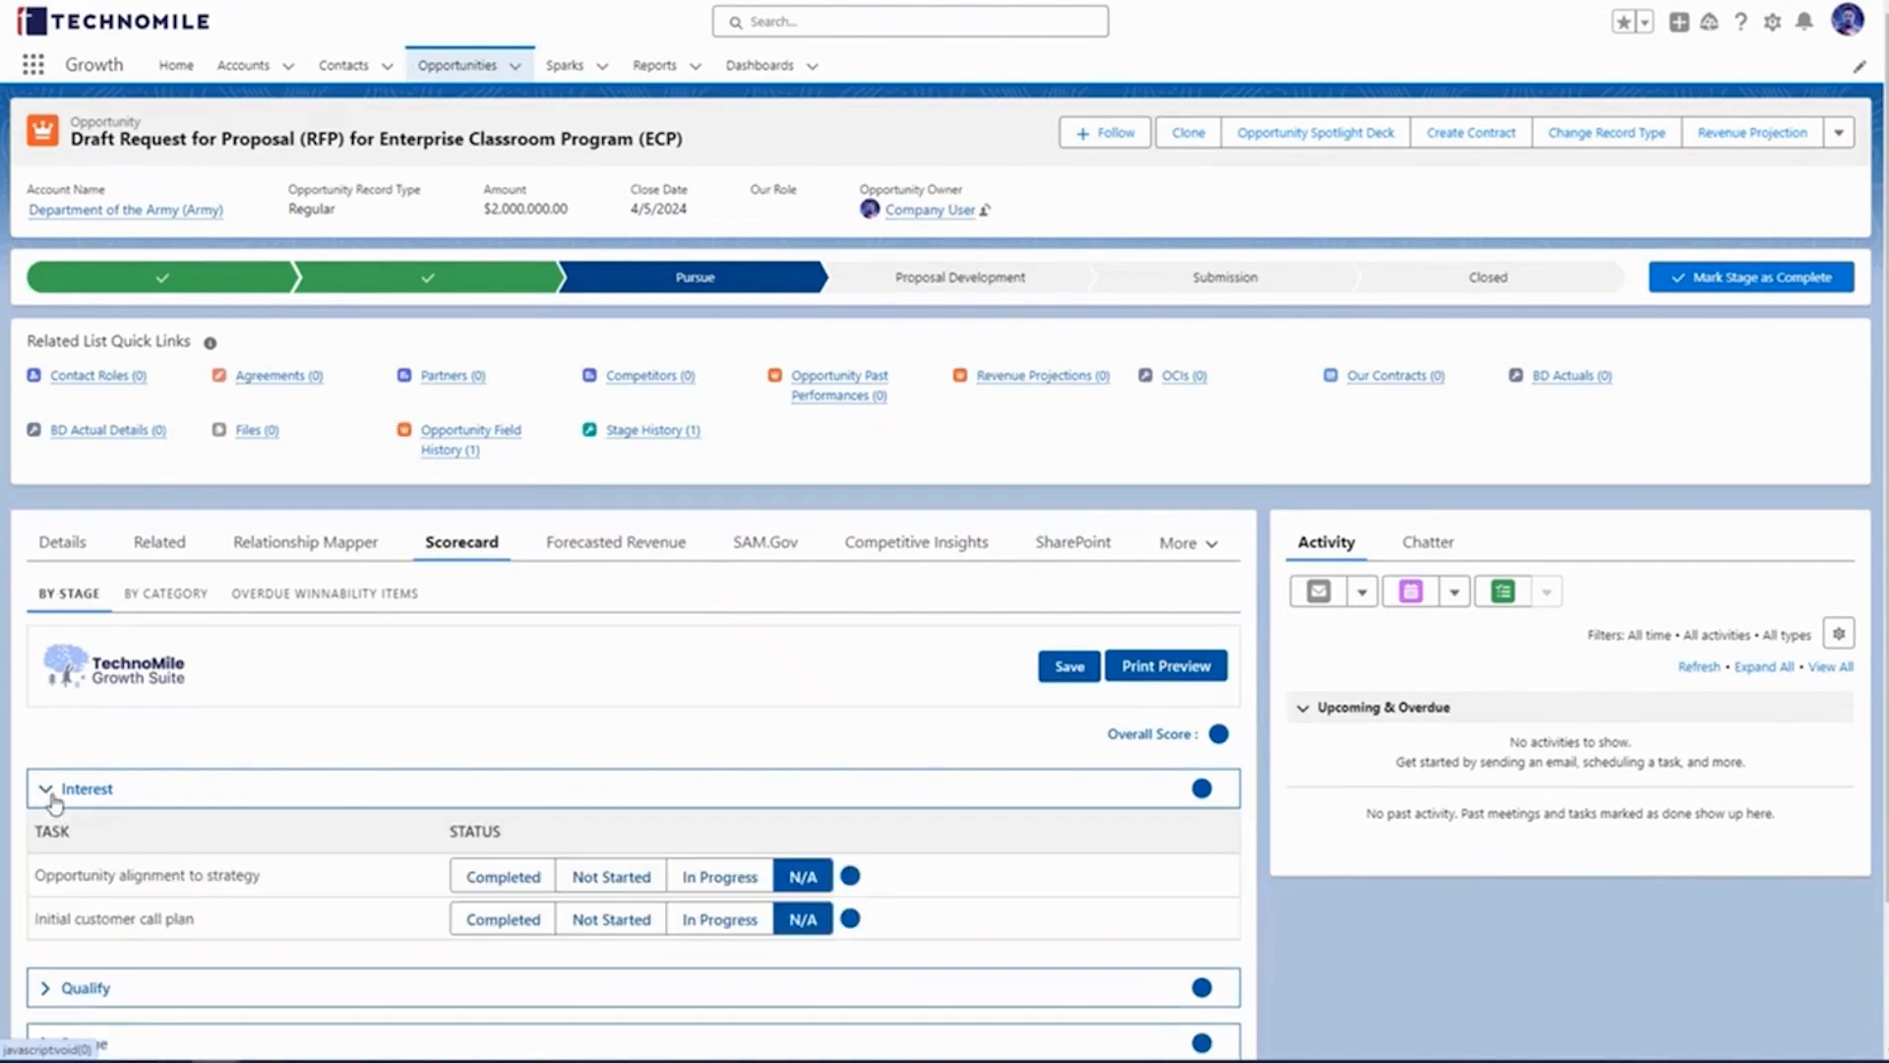
pyautogui.scroll(-2, 55, 765)
pyautogui.click(57, 807)
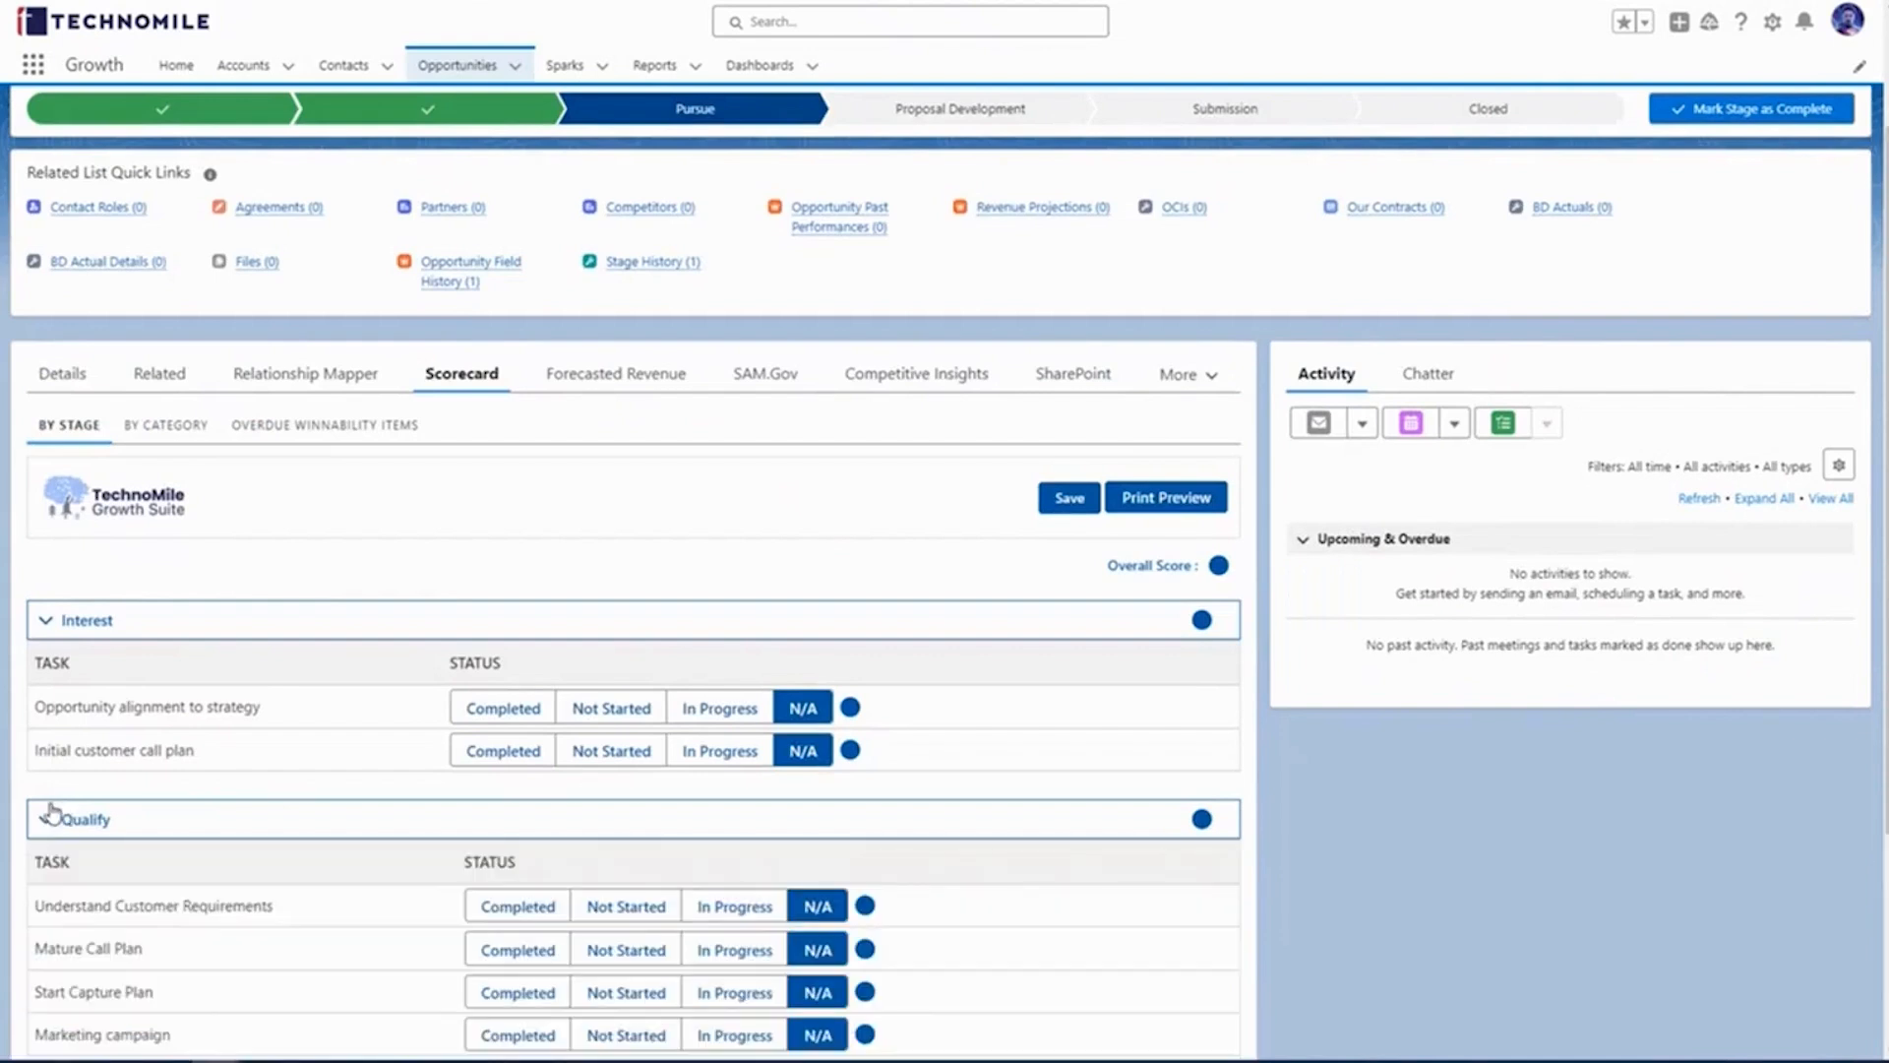
pyautogui.scroll(-1, 39, 802)
pyautogui.scroll(-1, 13, 739)
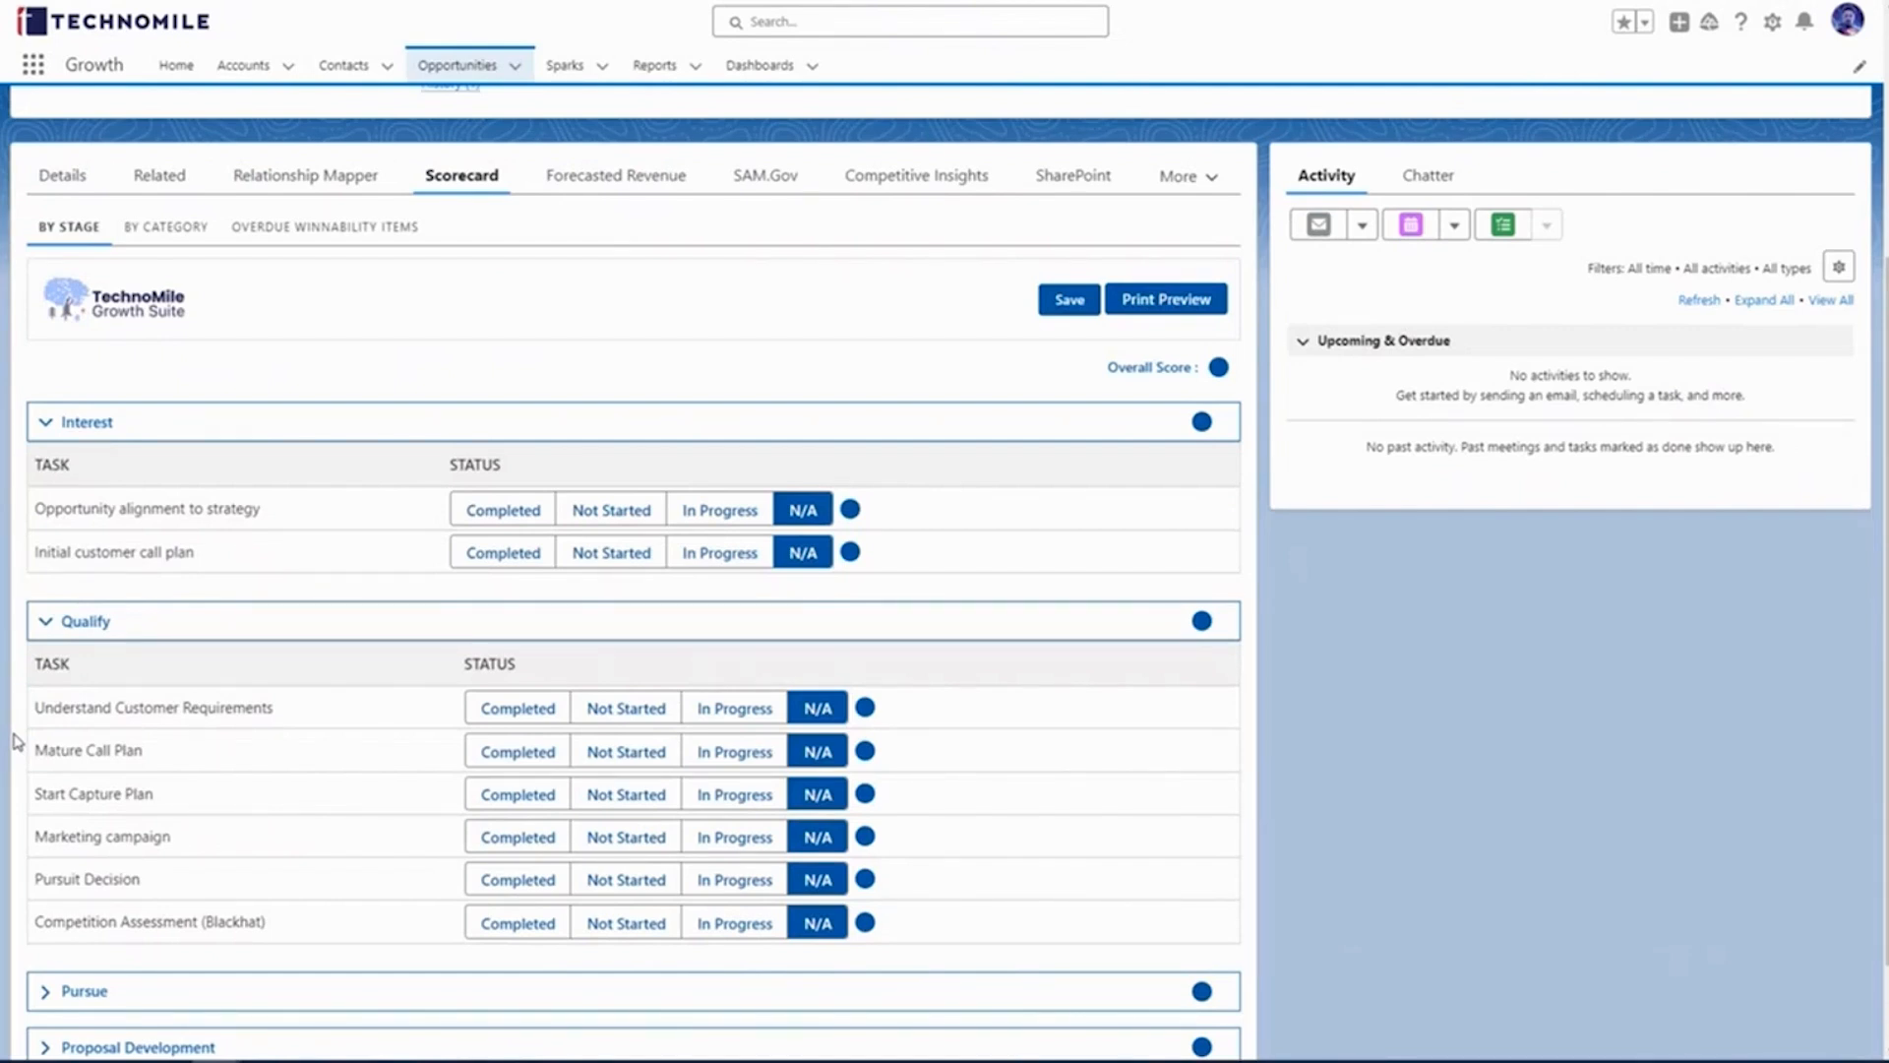
# Step: Mark both Interest tasks and the Qualify task Understand Customer Requirements as Not Started
pyautogui.click(611, 509)
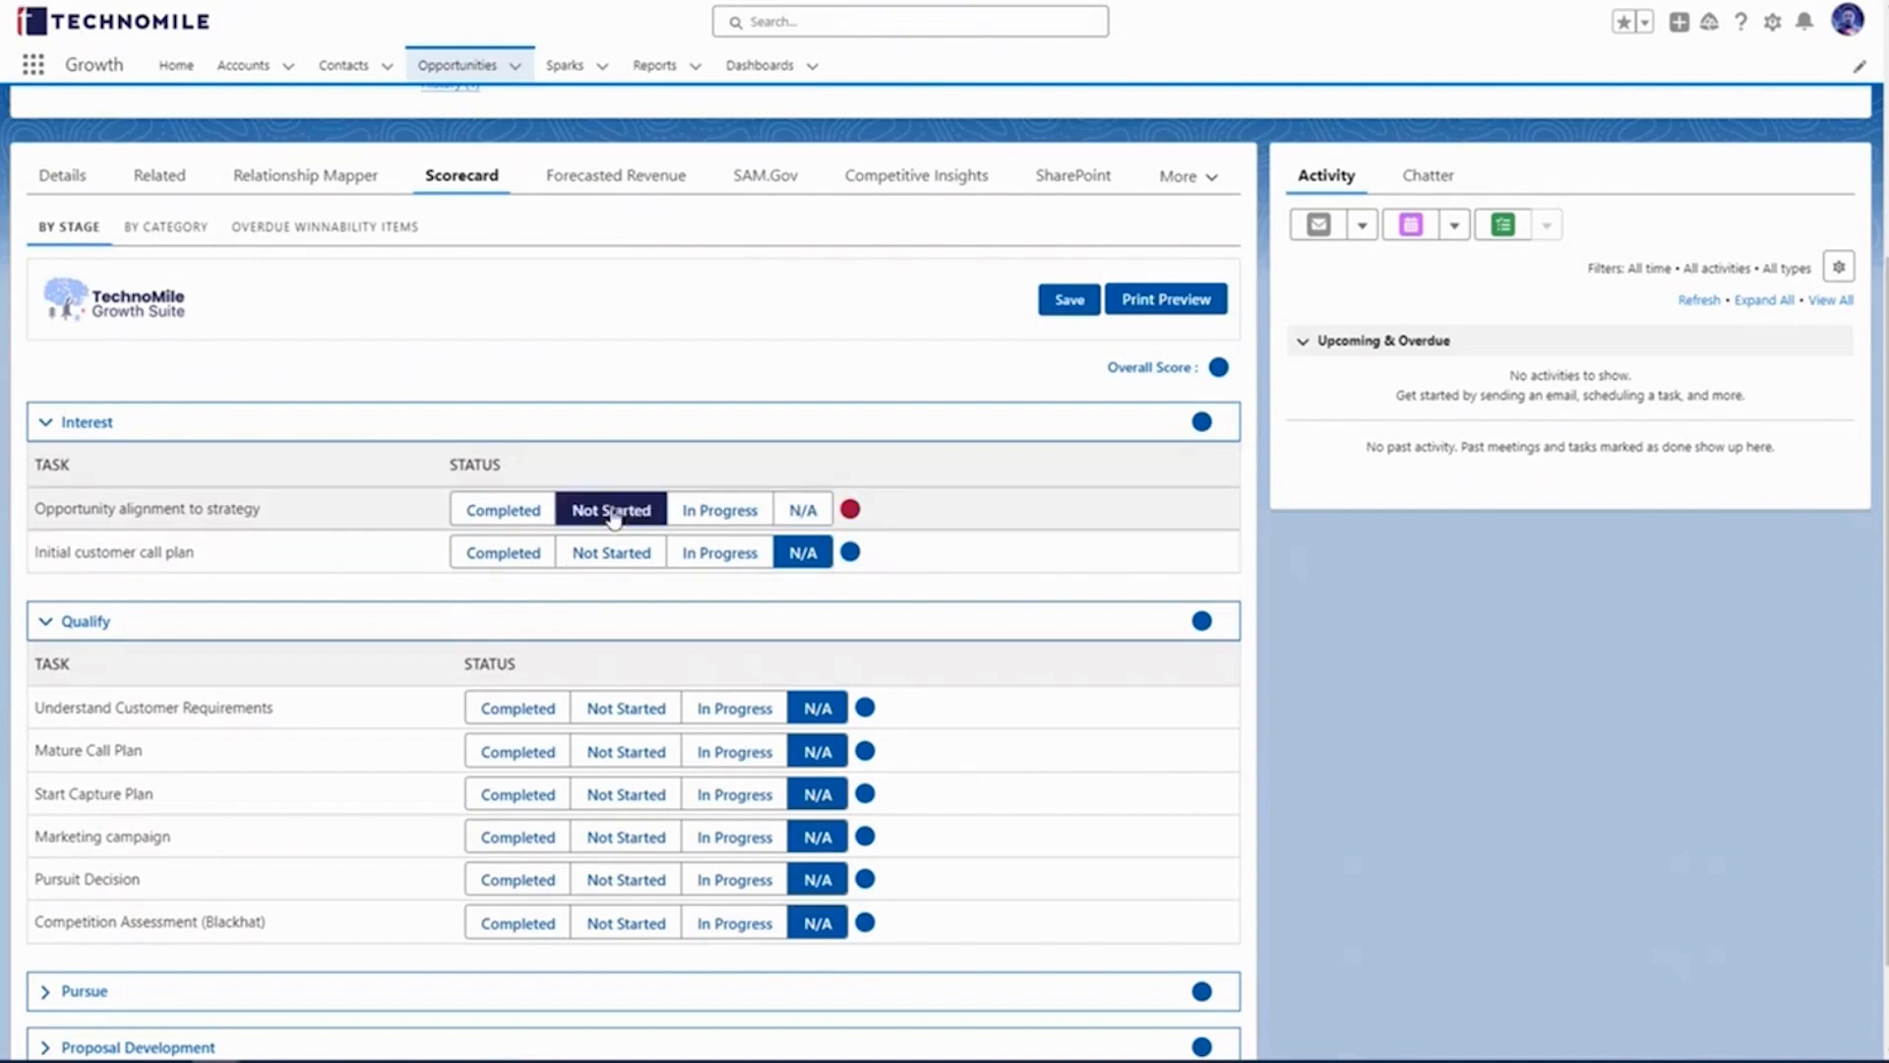
pyautogui.click(611, 554)
pyautogui.click(619, 709)
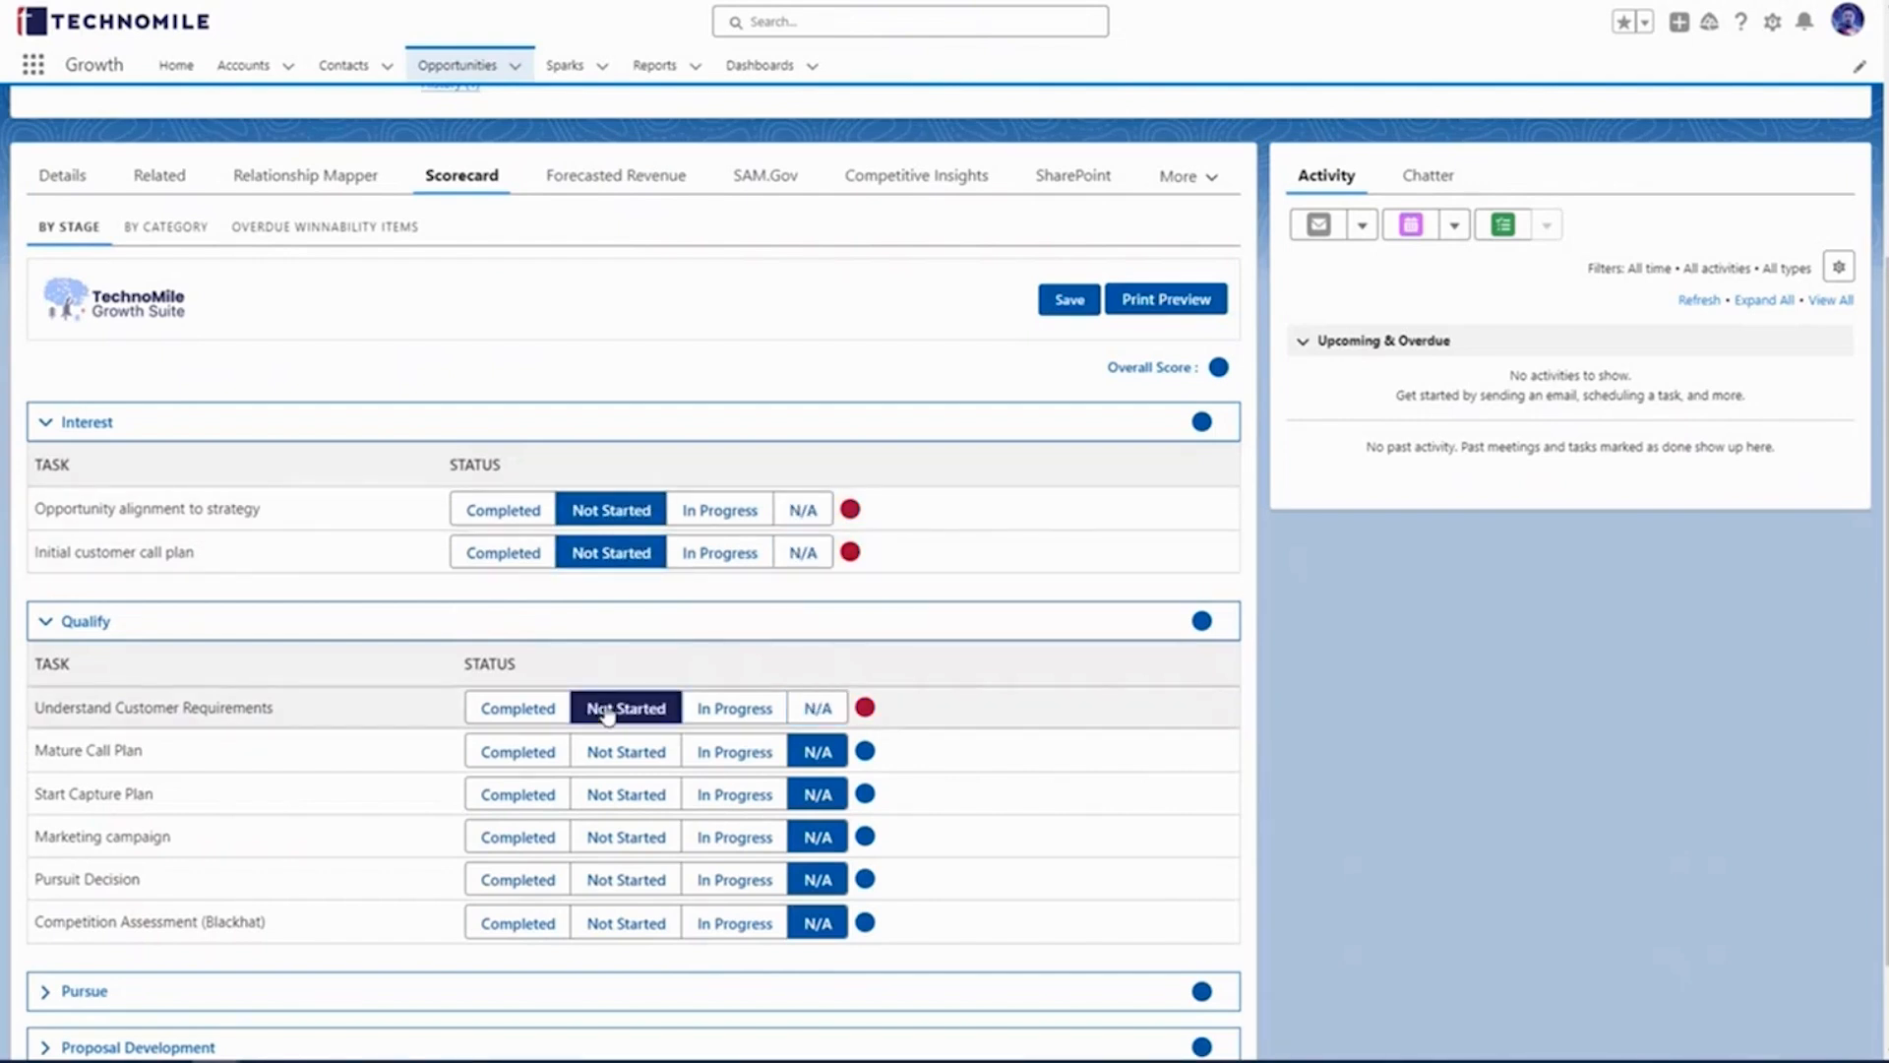
# Step: Set the Mature Call Plan task to In Progress, save the scorecard and refresh the activity list
pyautogui.click(733, 757)
pyautogui.click(1070, 300)
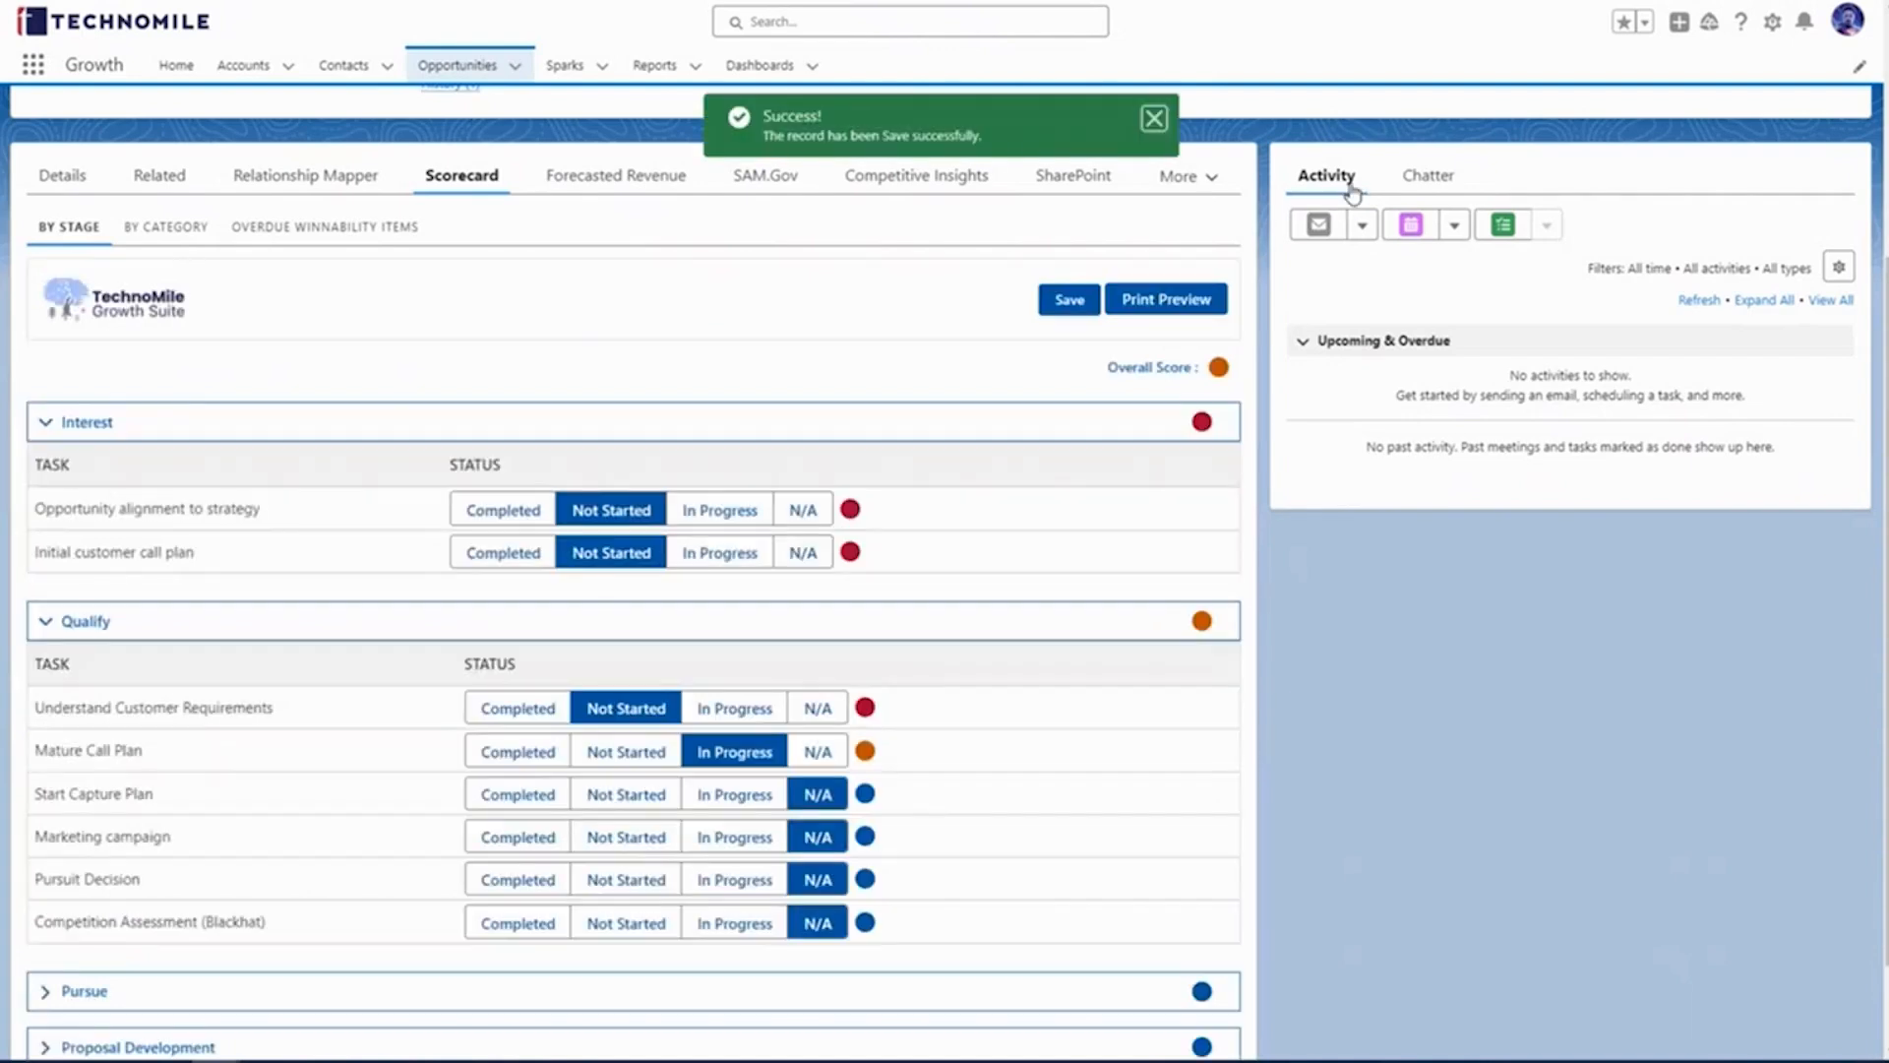
pyautogui.click(1699, 300)
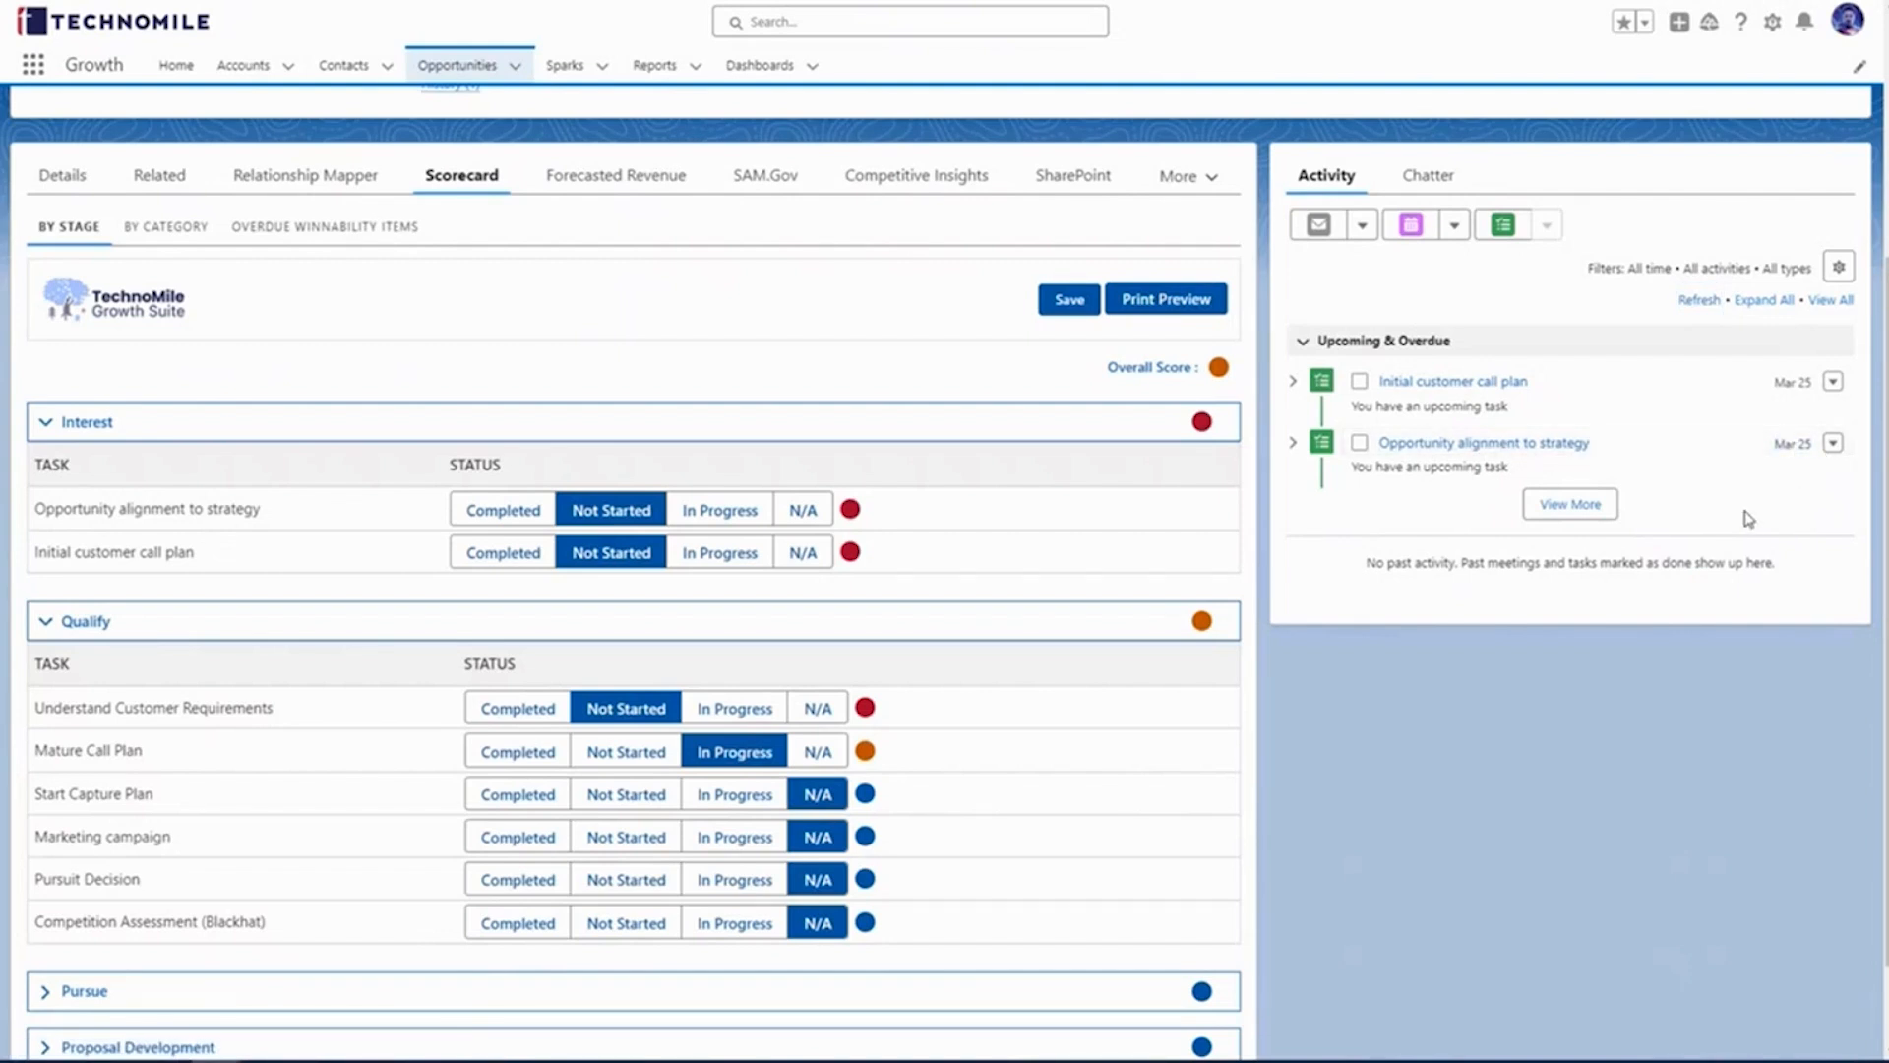
# Step: Reassign the upcoming Initial customer call plan task from Company User to the admin user and save it
pyautogui.click(1832, 381)
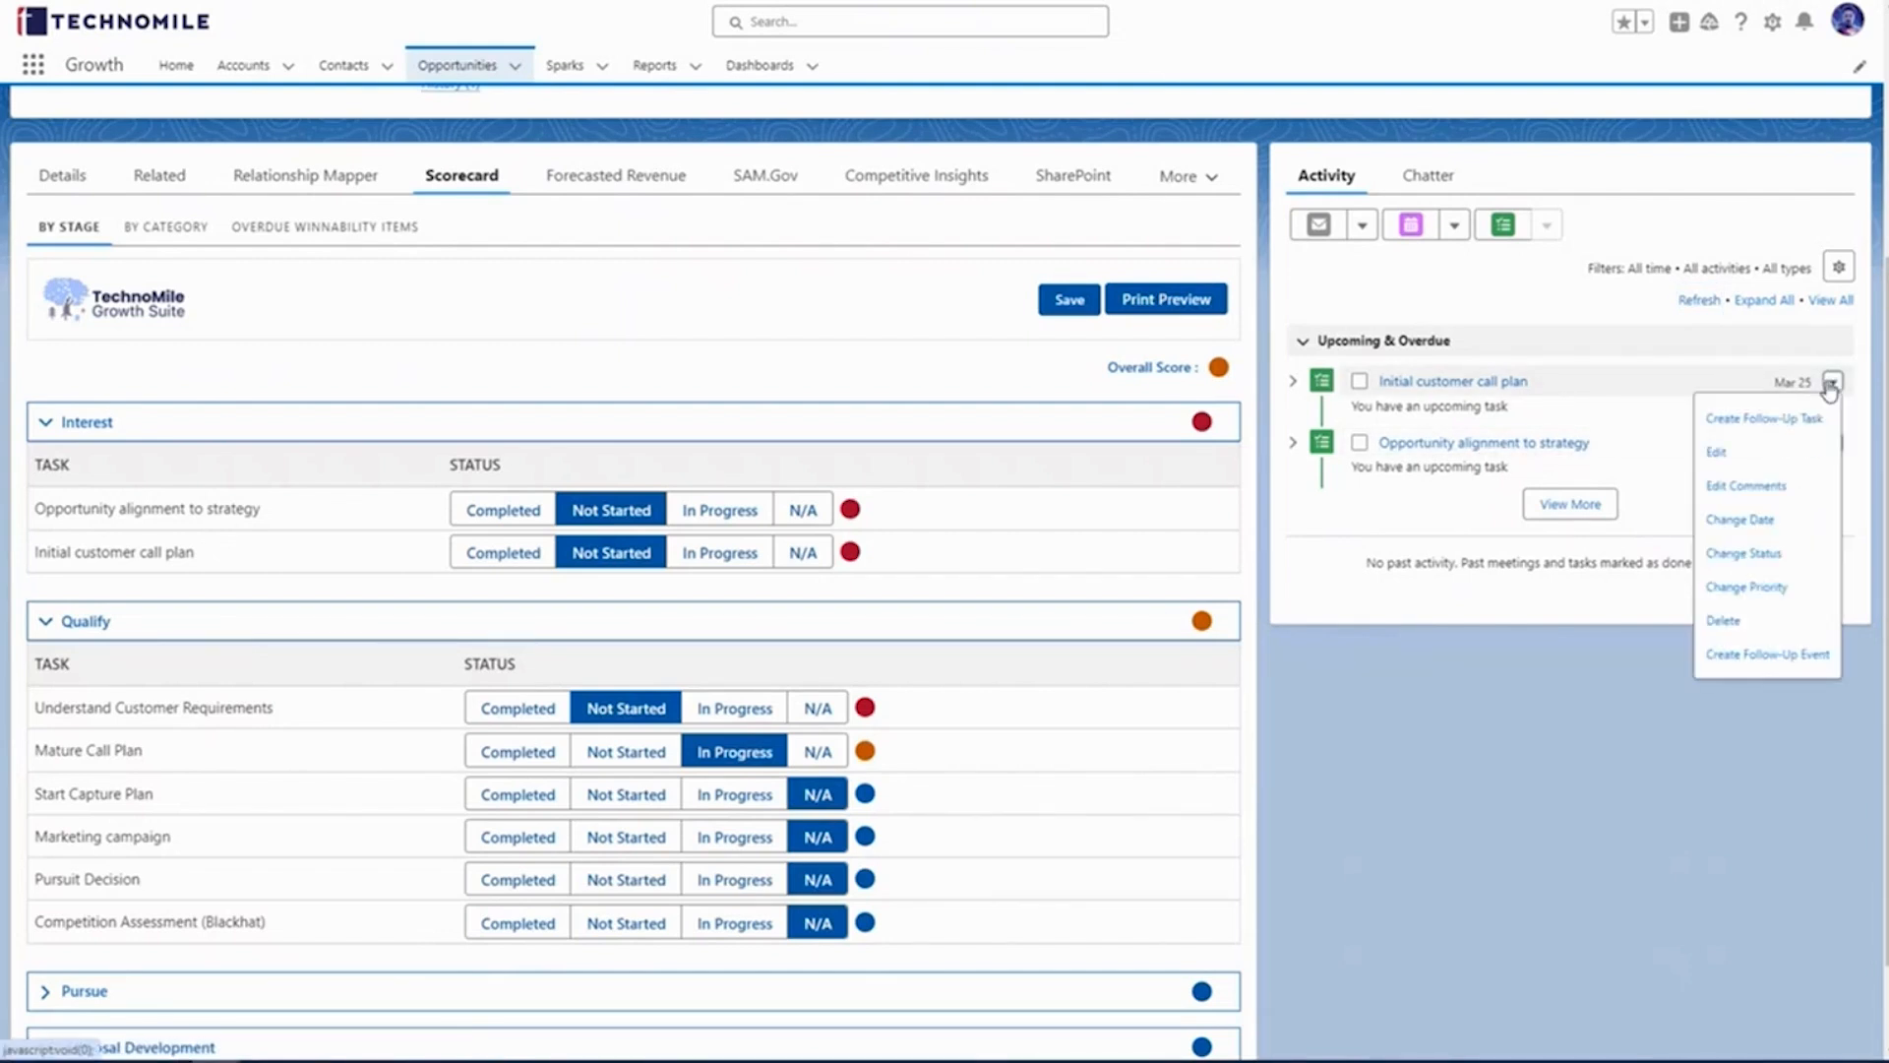
pyautogui.click(1737, 455)
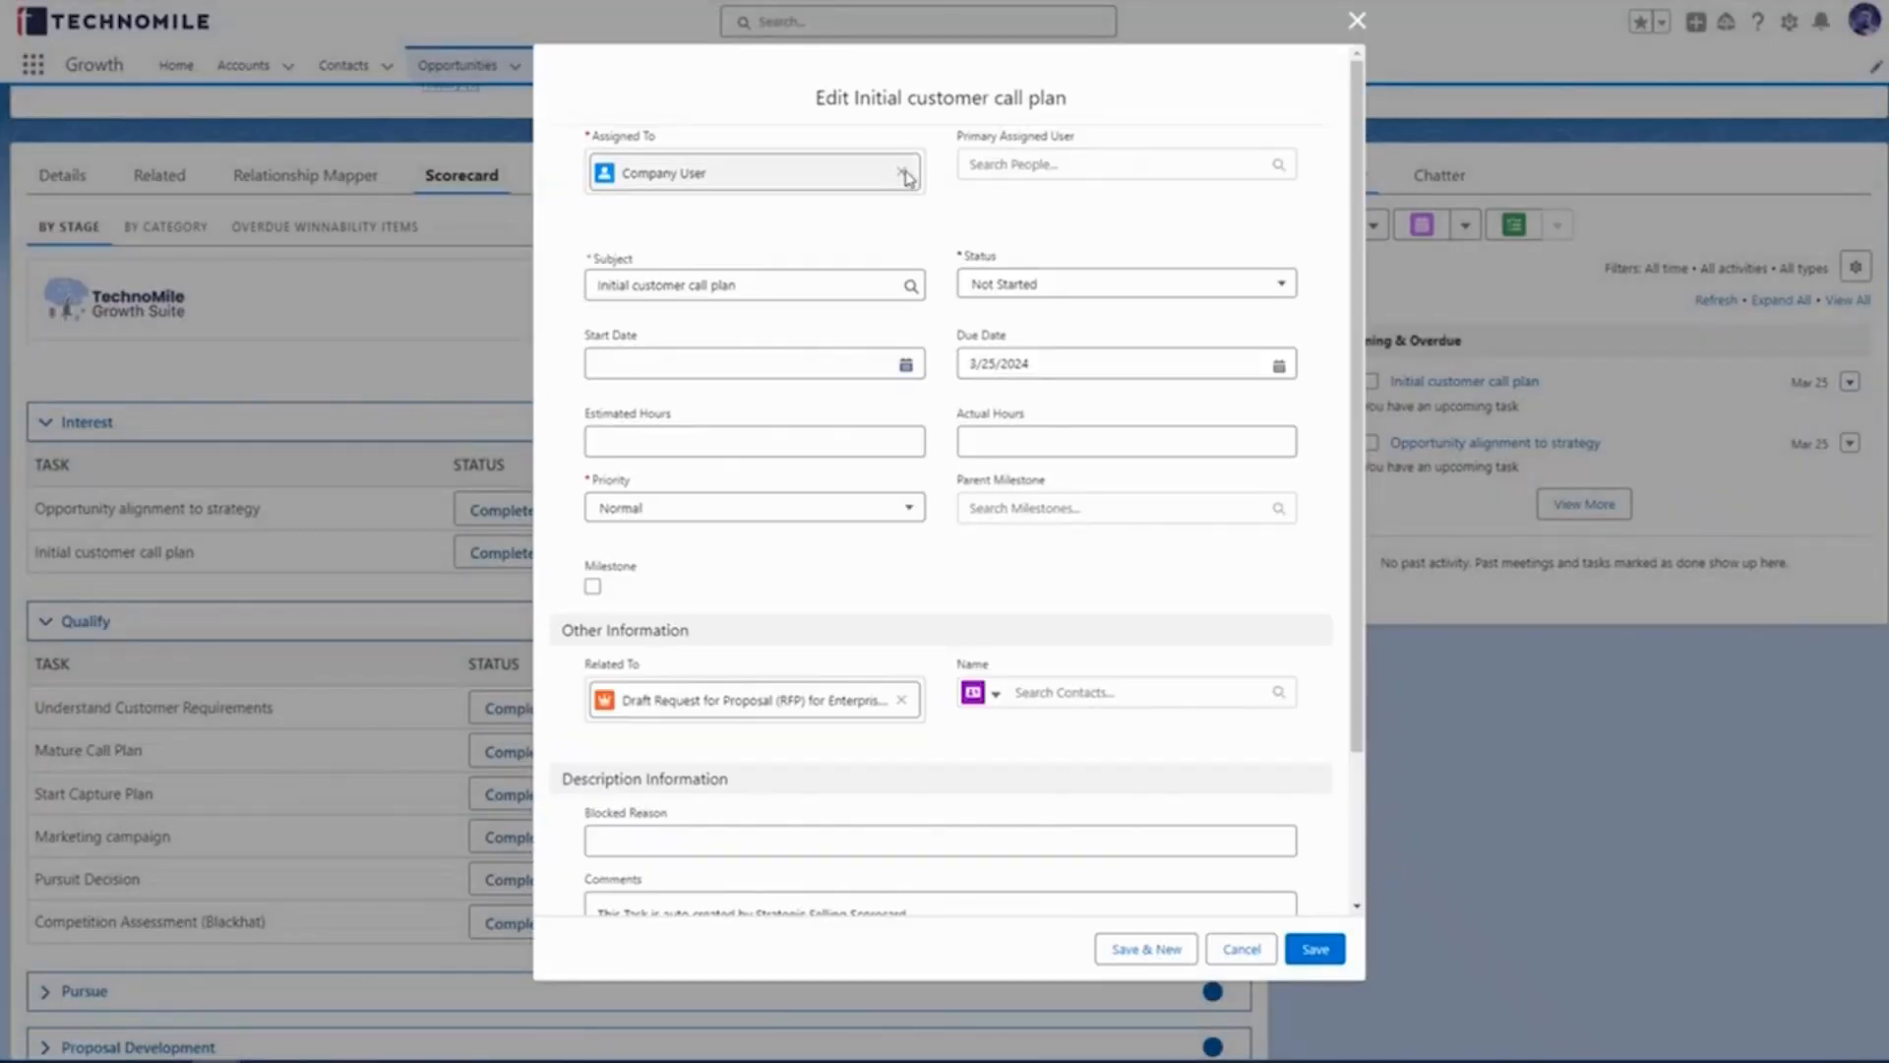
pyautogui.click(901, 175)
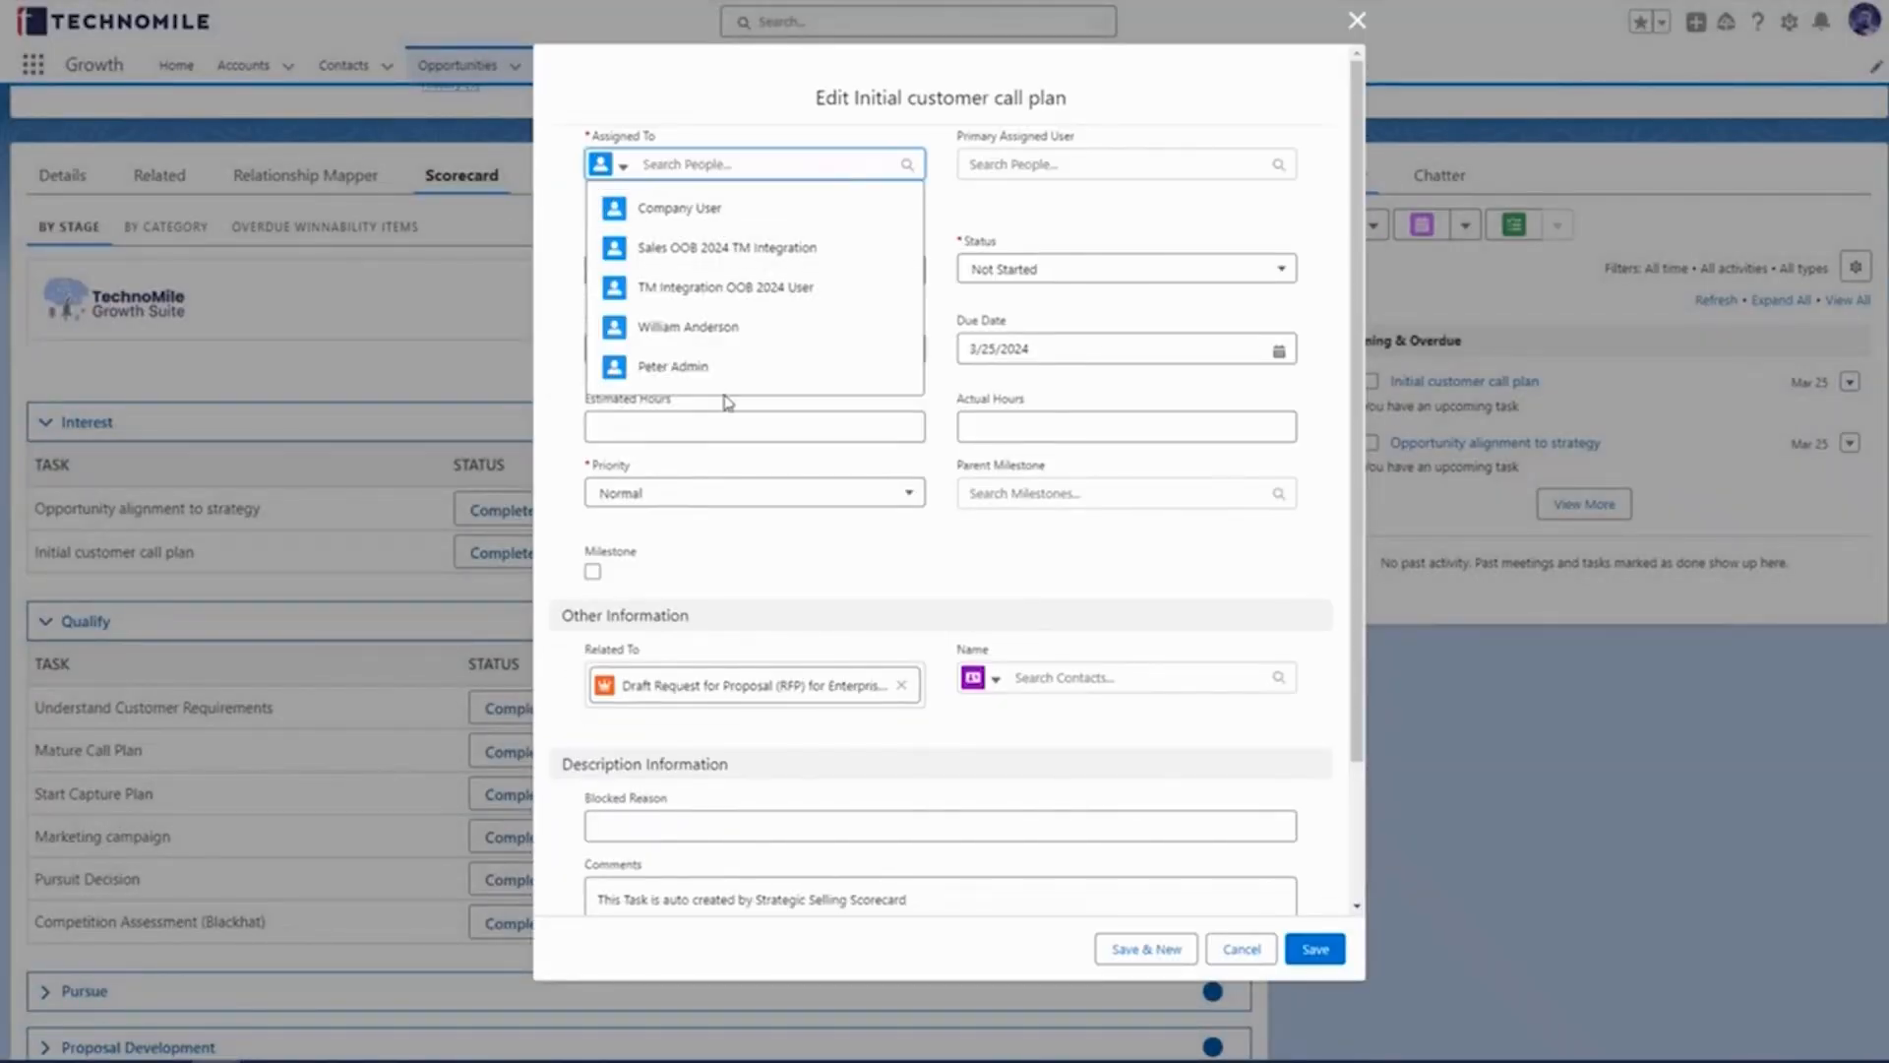
pyautogui.click(689, 367)
pyautogui.click(1316, 947)
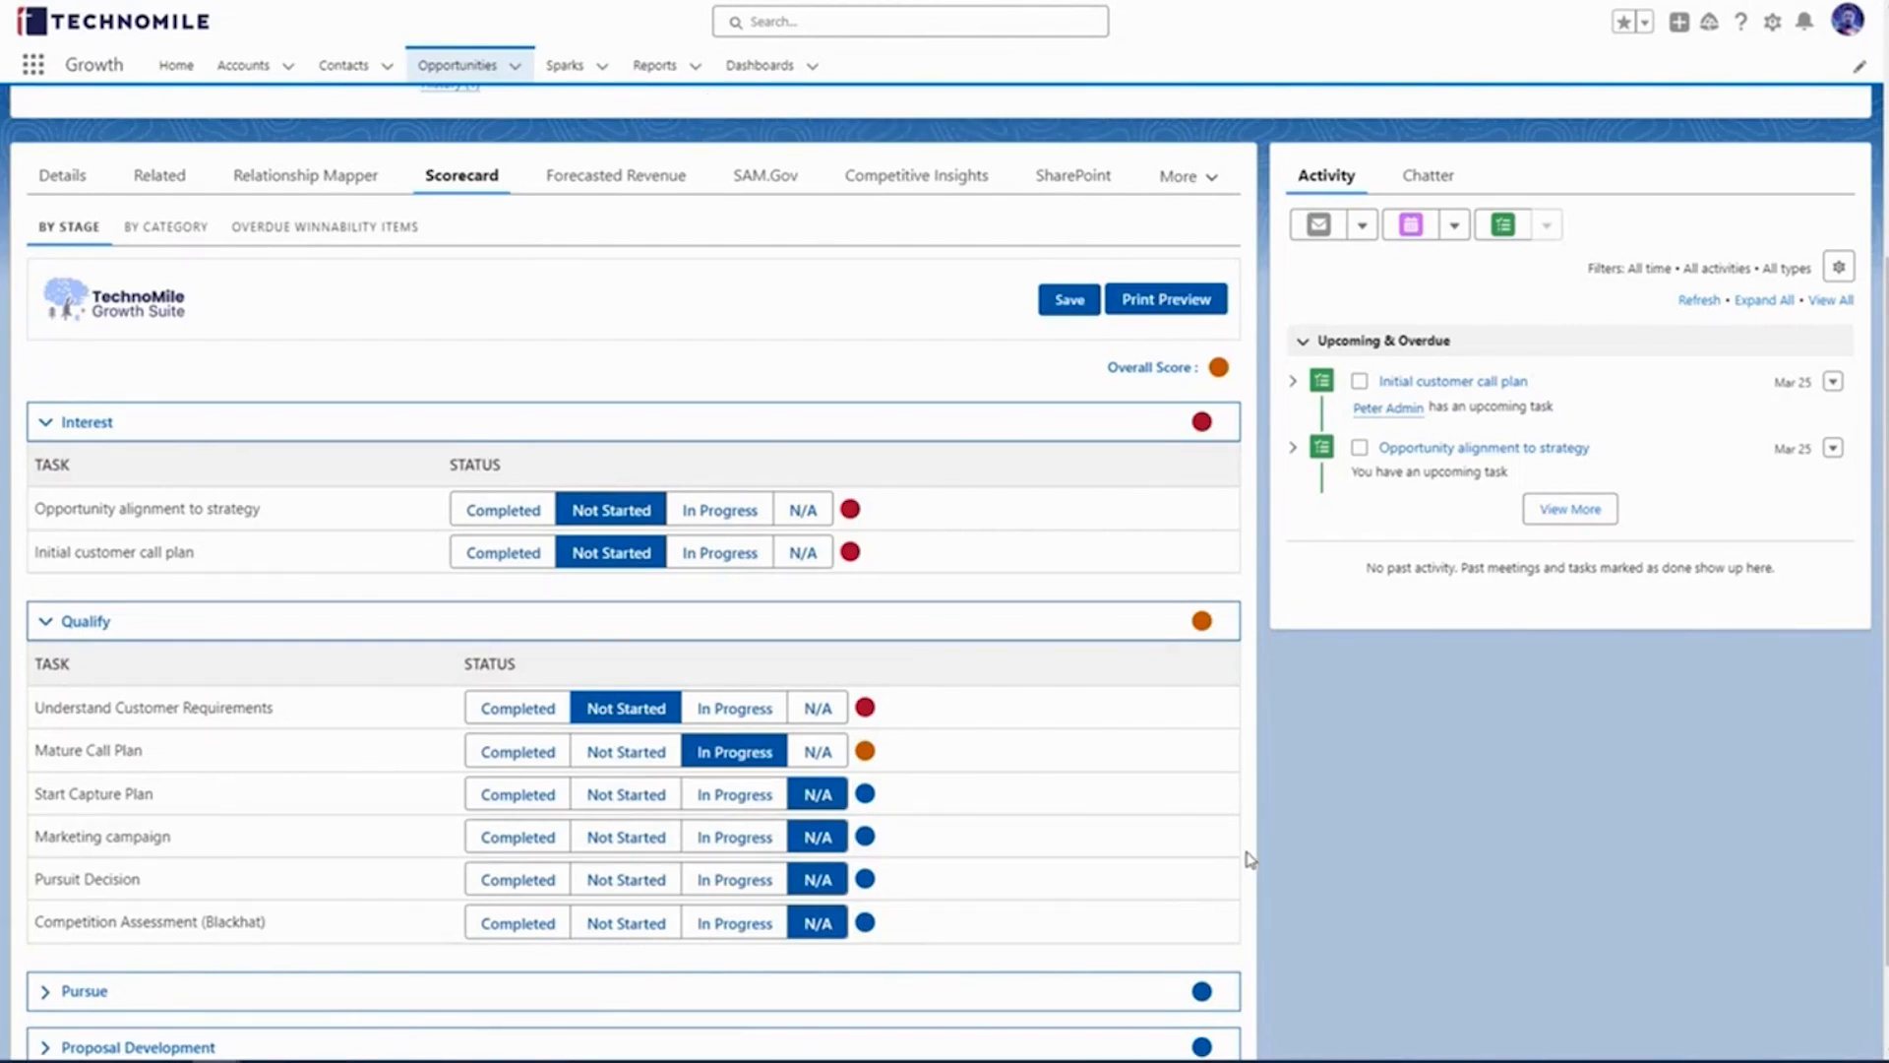
# Step: Look over the stage scorecard and open the Intelligence section of the opportunity's details with its GovWin IQ data
pyautogui.scroll(-1, 1248, 859)
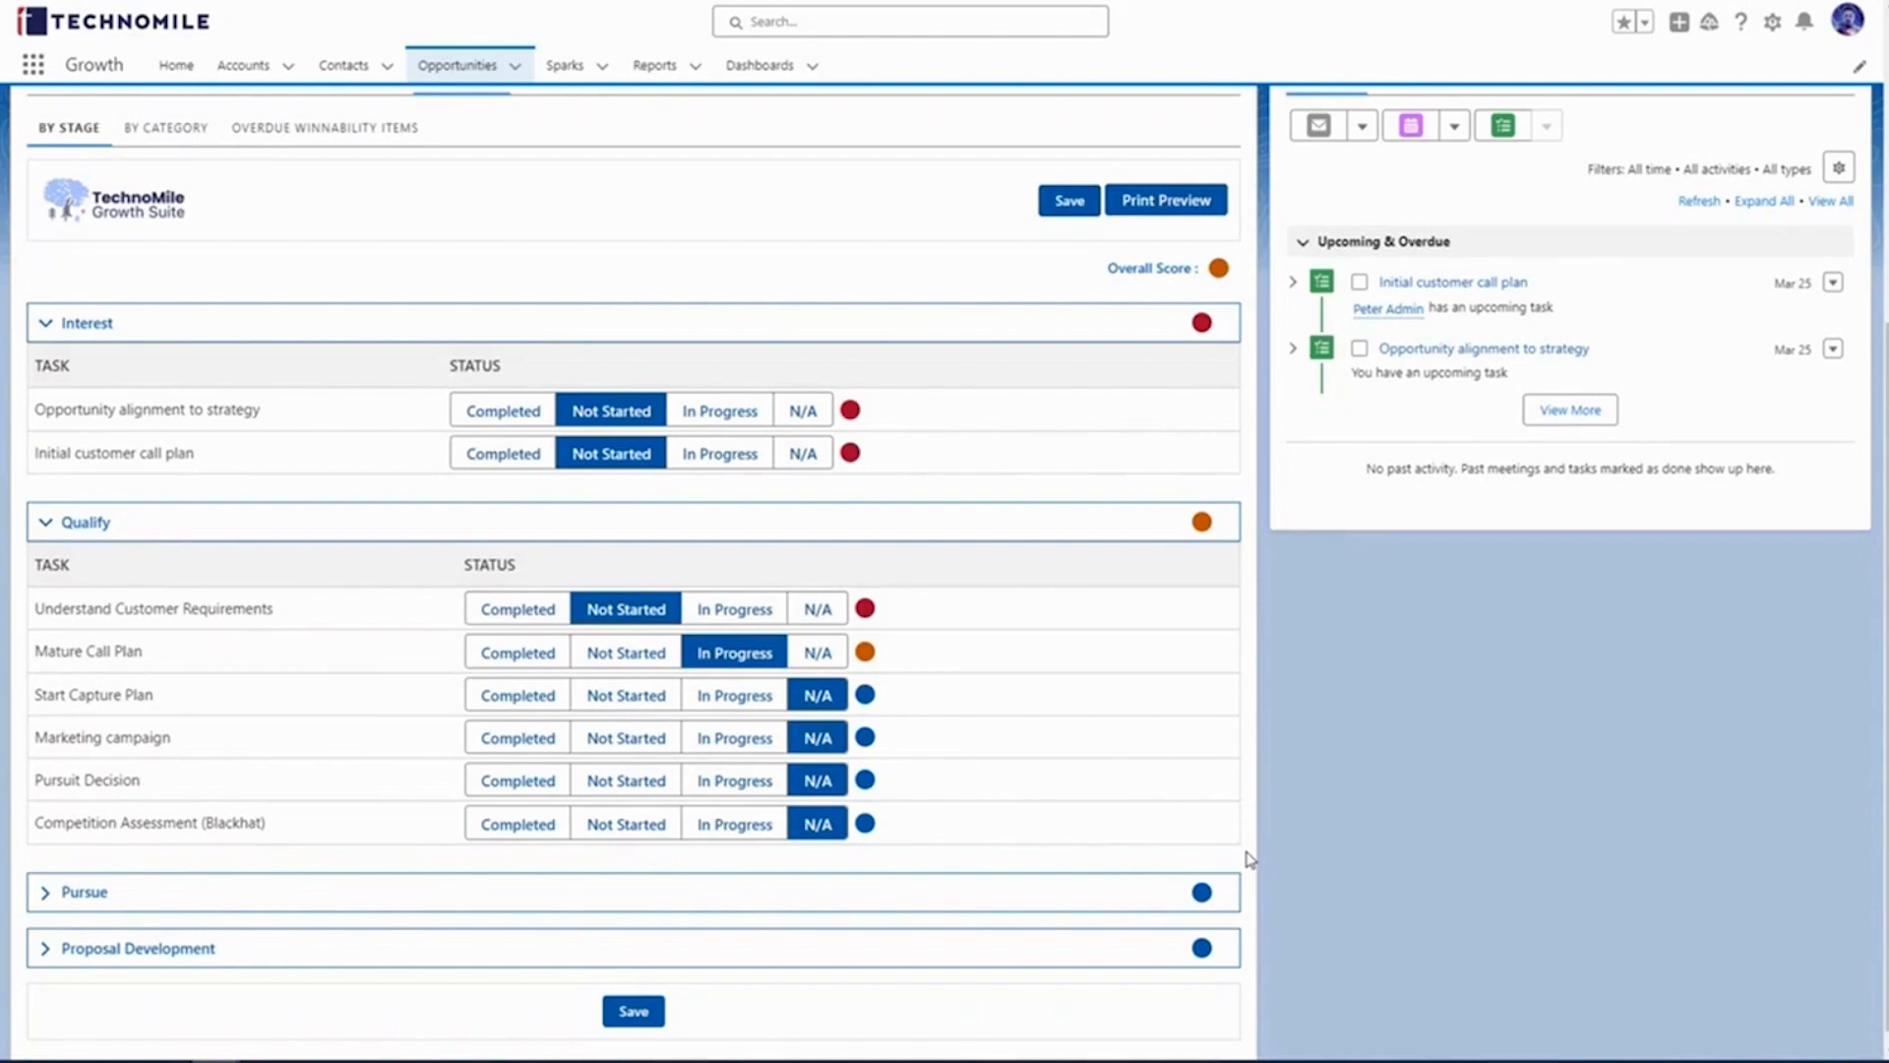
pyautogui.scroll(2, 1248, 859)
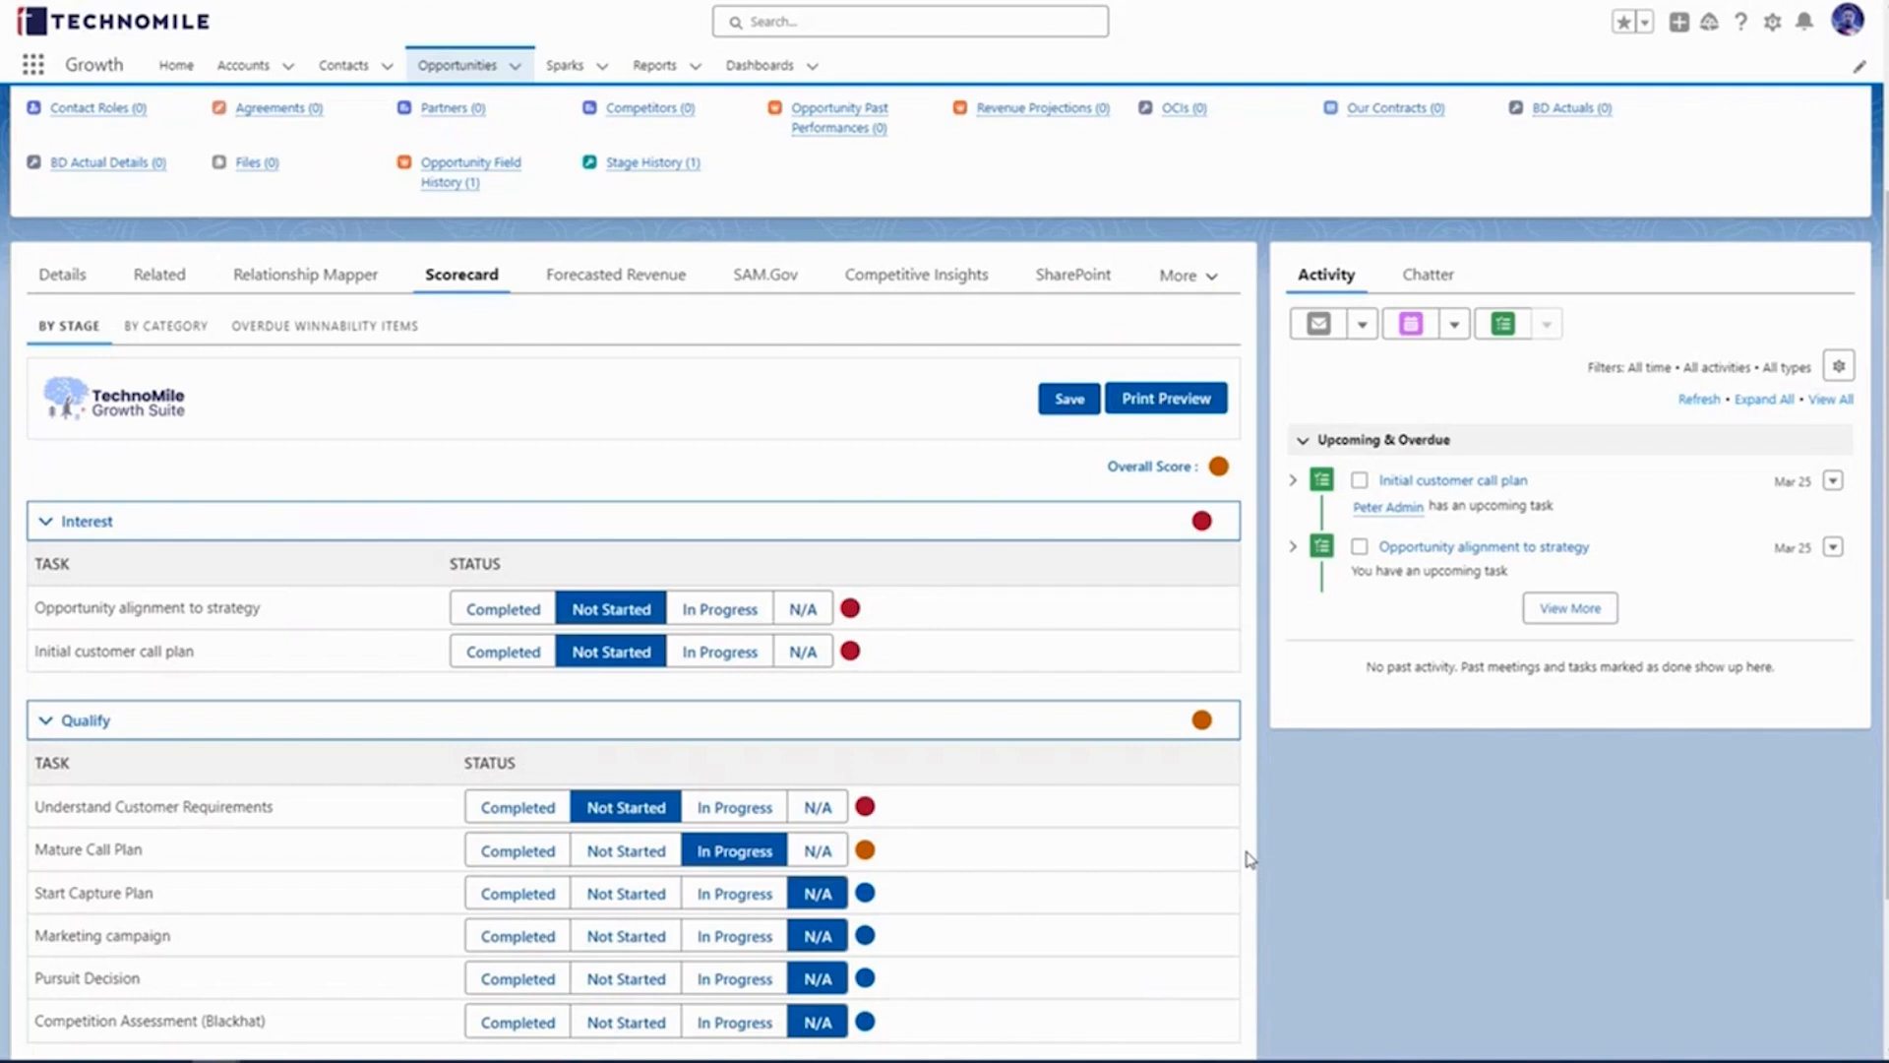
pyautogui.click(49, 285)
pyautogui.click(928, 389)
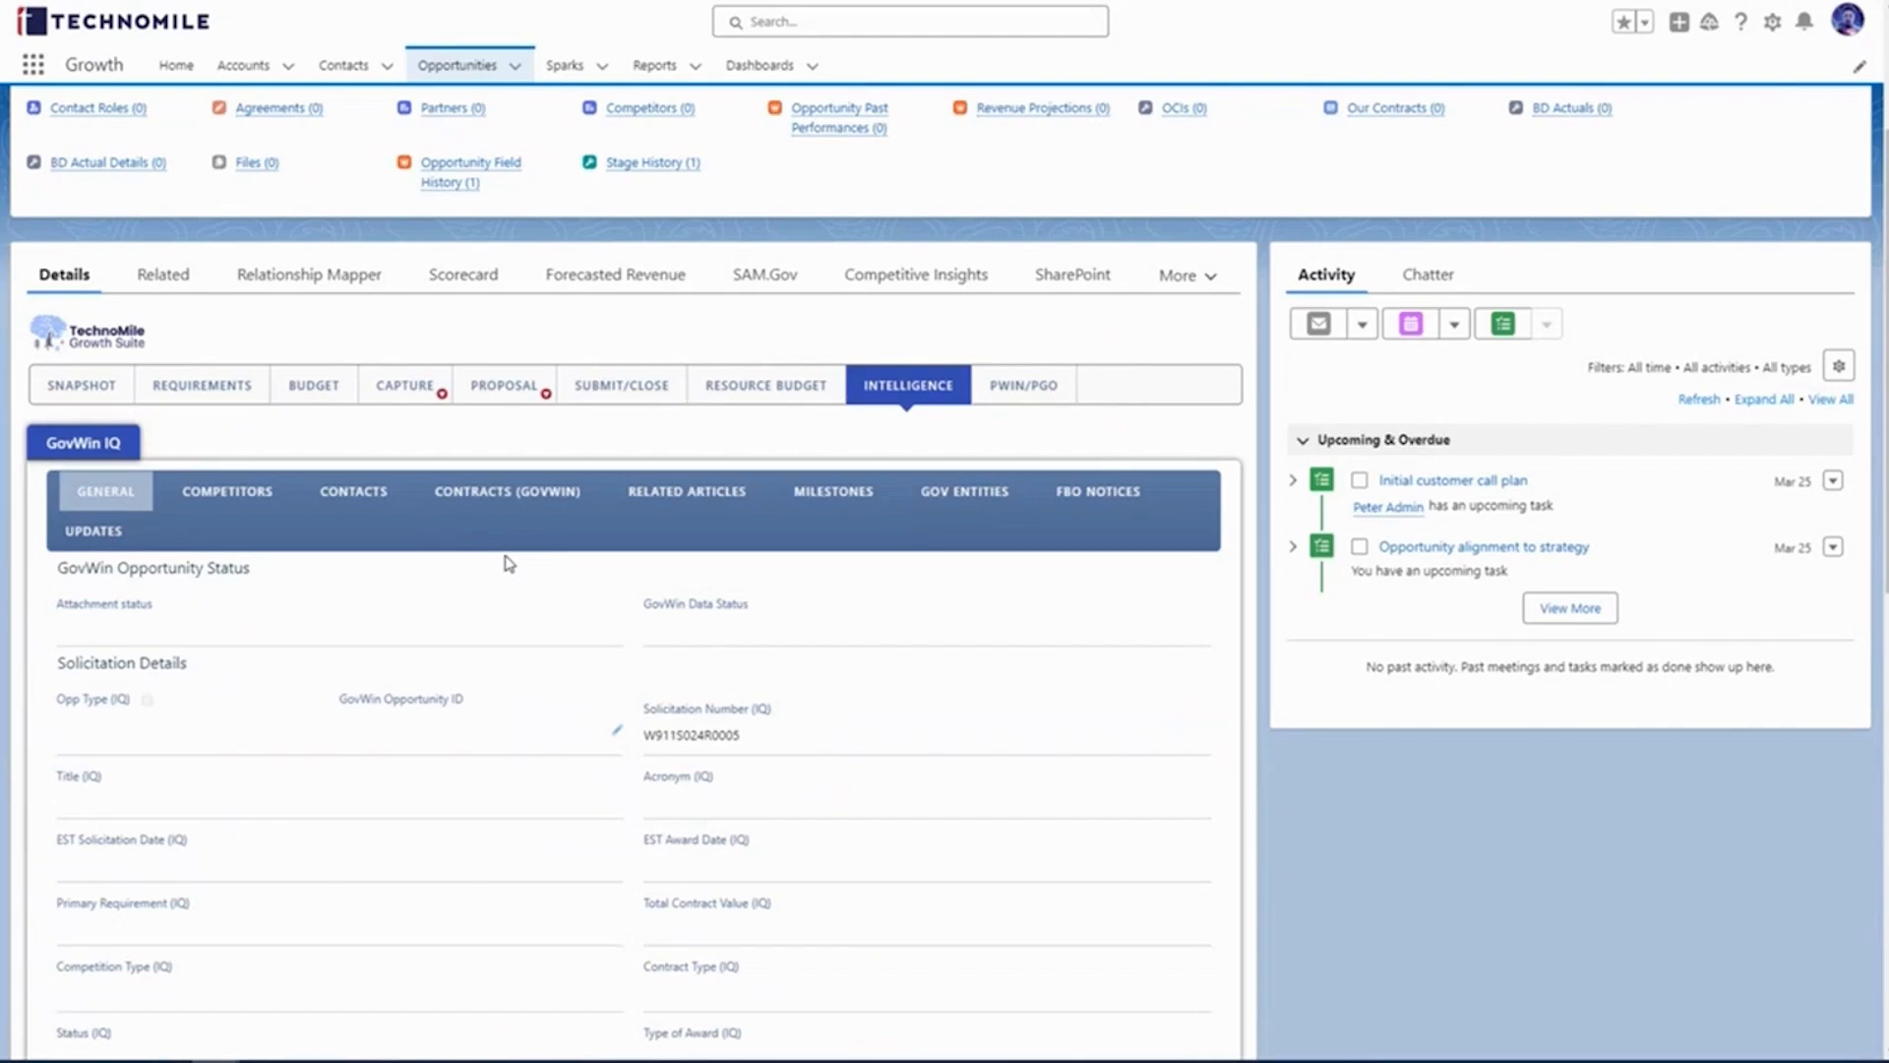
# Step: Review the opportunity's SAM.Gov overview, attachments, contacts and history, and return to the overview
pyautogui.click(768, 286)
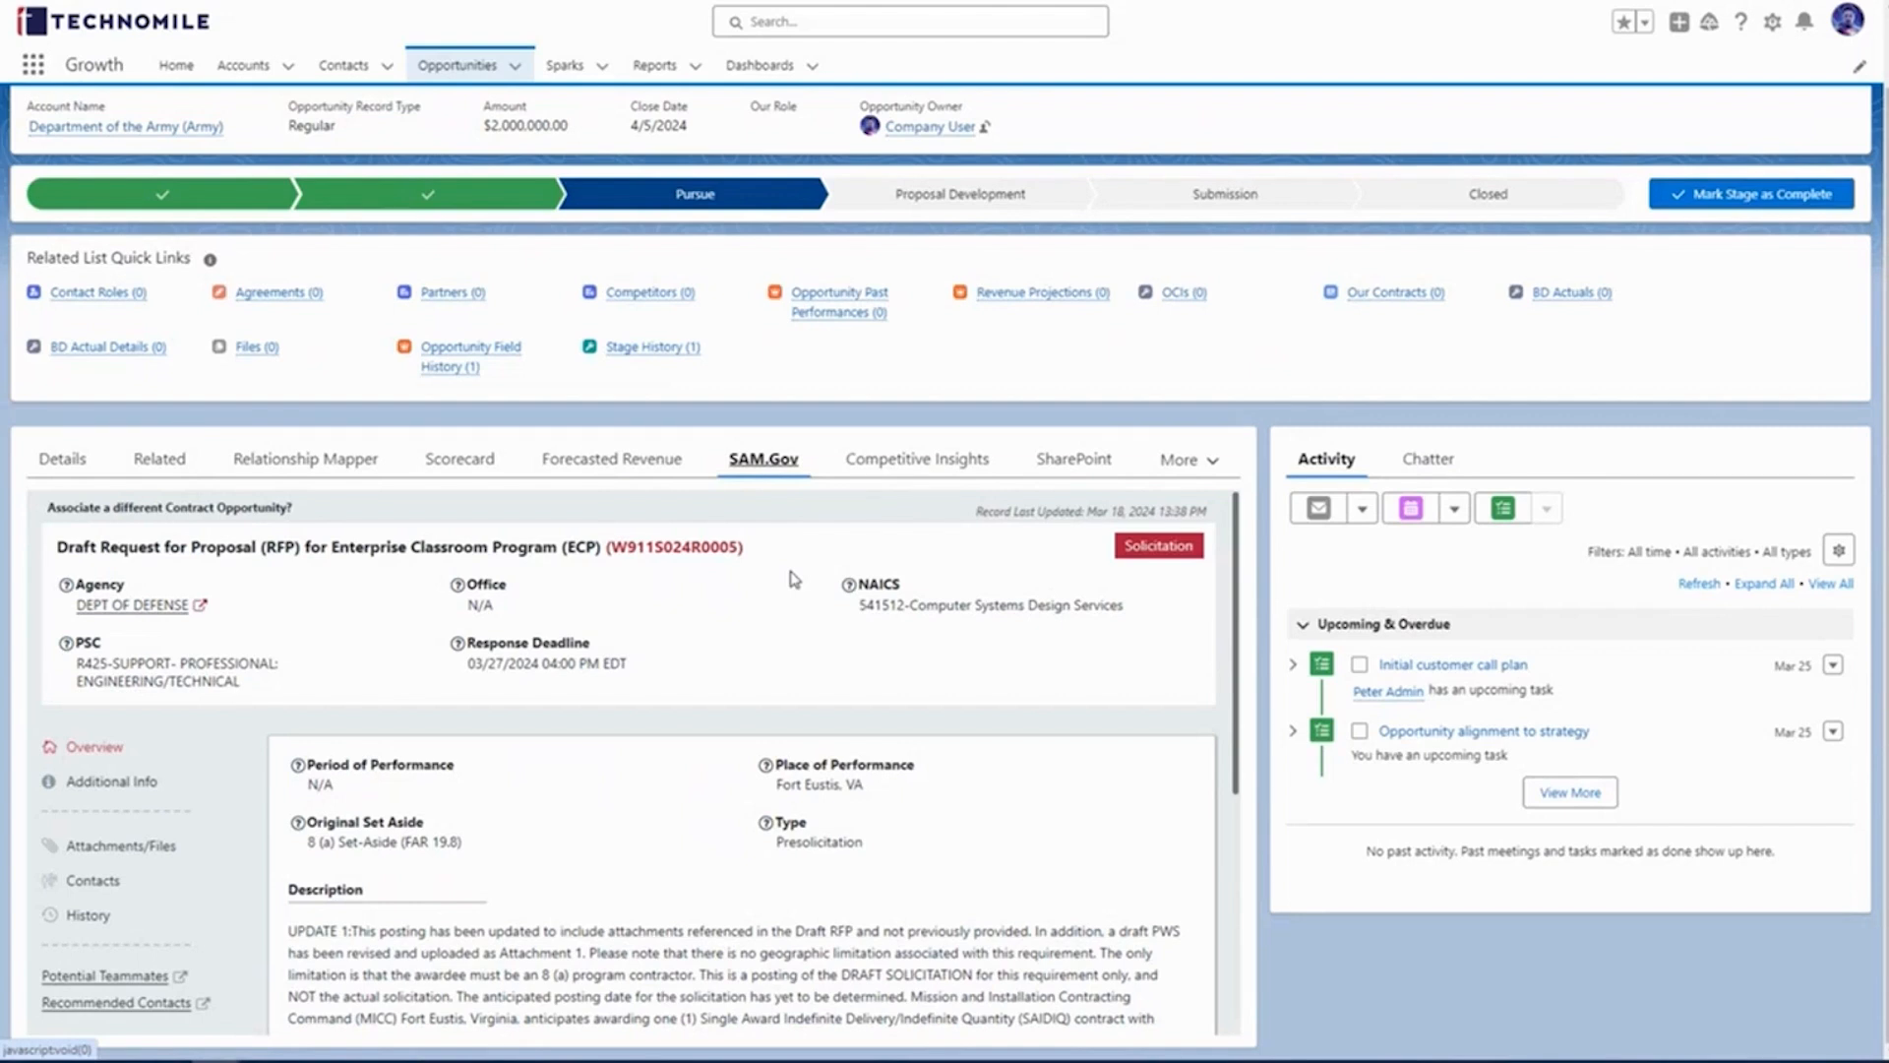
pyautogui.scroll(-1, 794, 578)
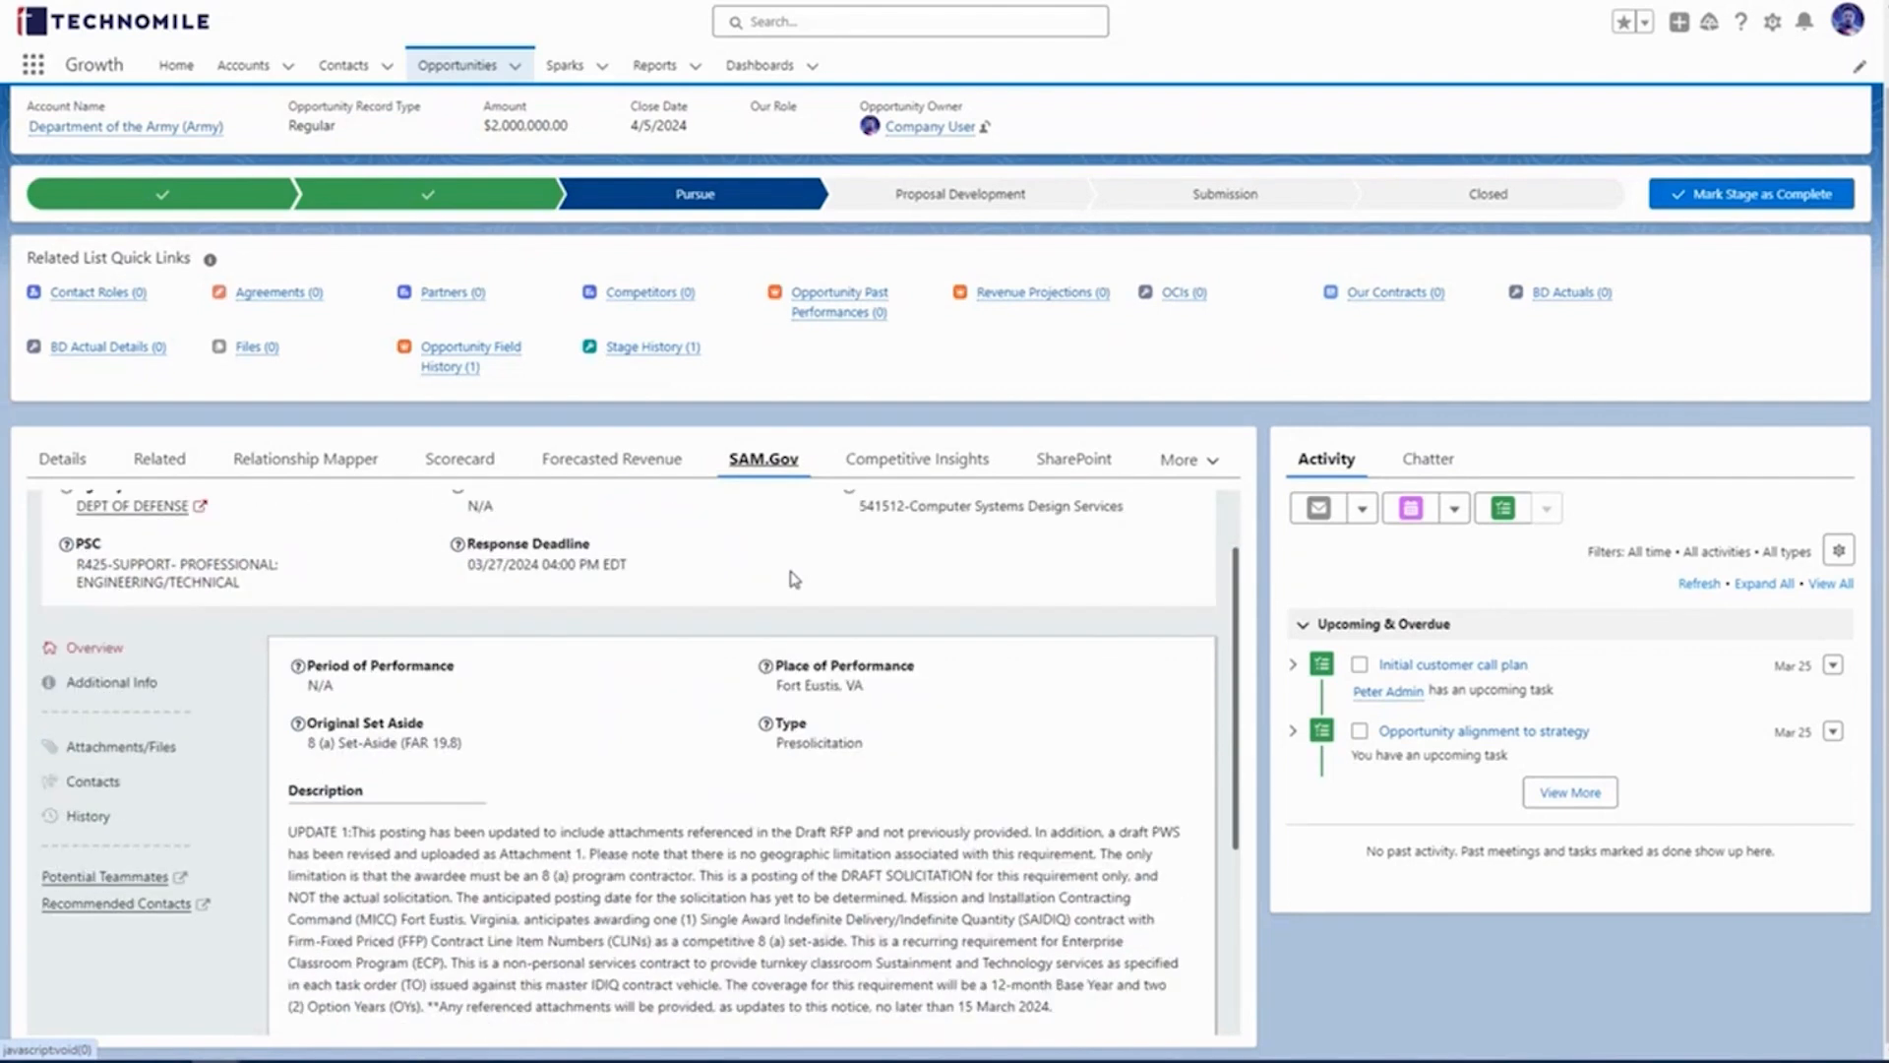
pyautogui.click(111, 753)
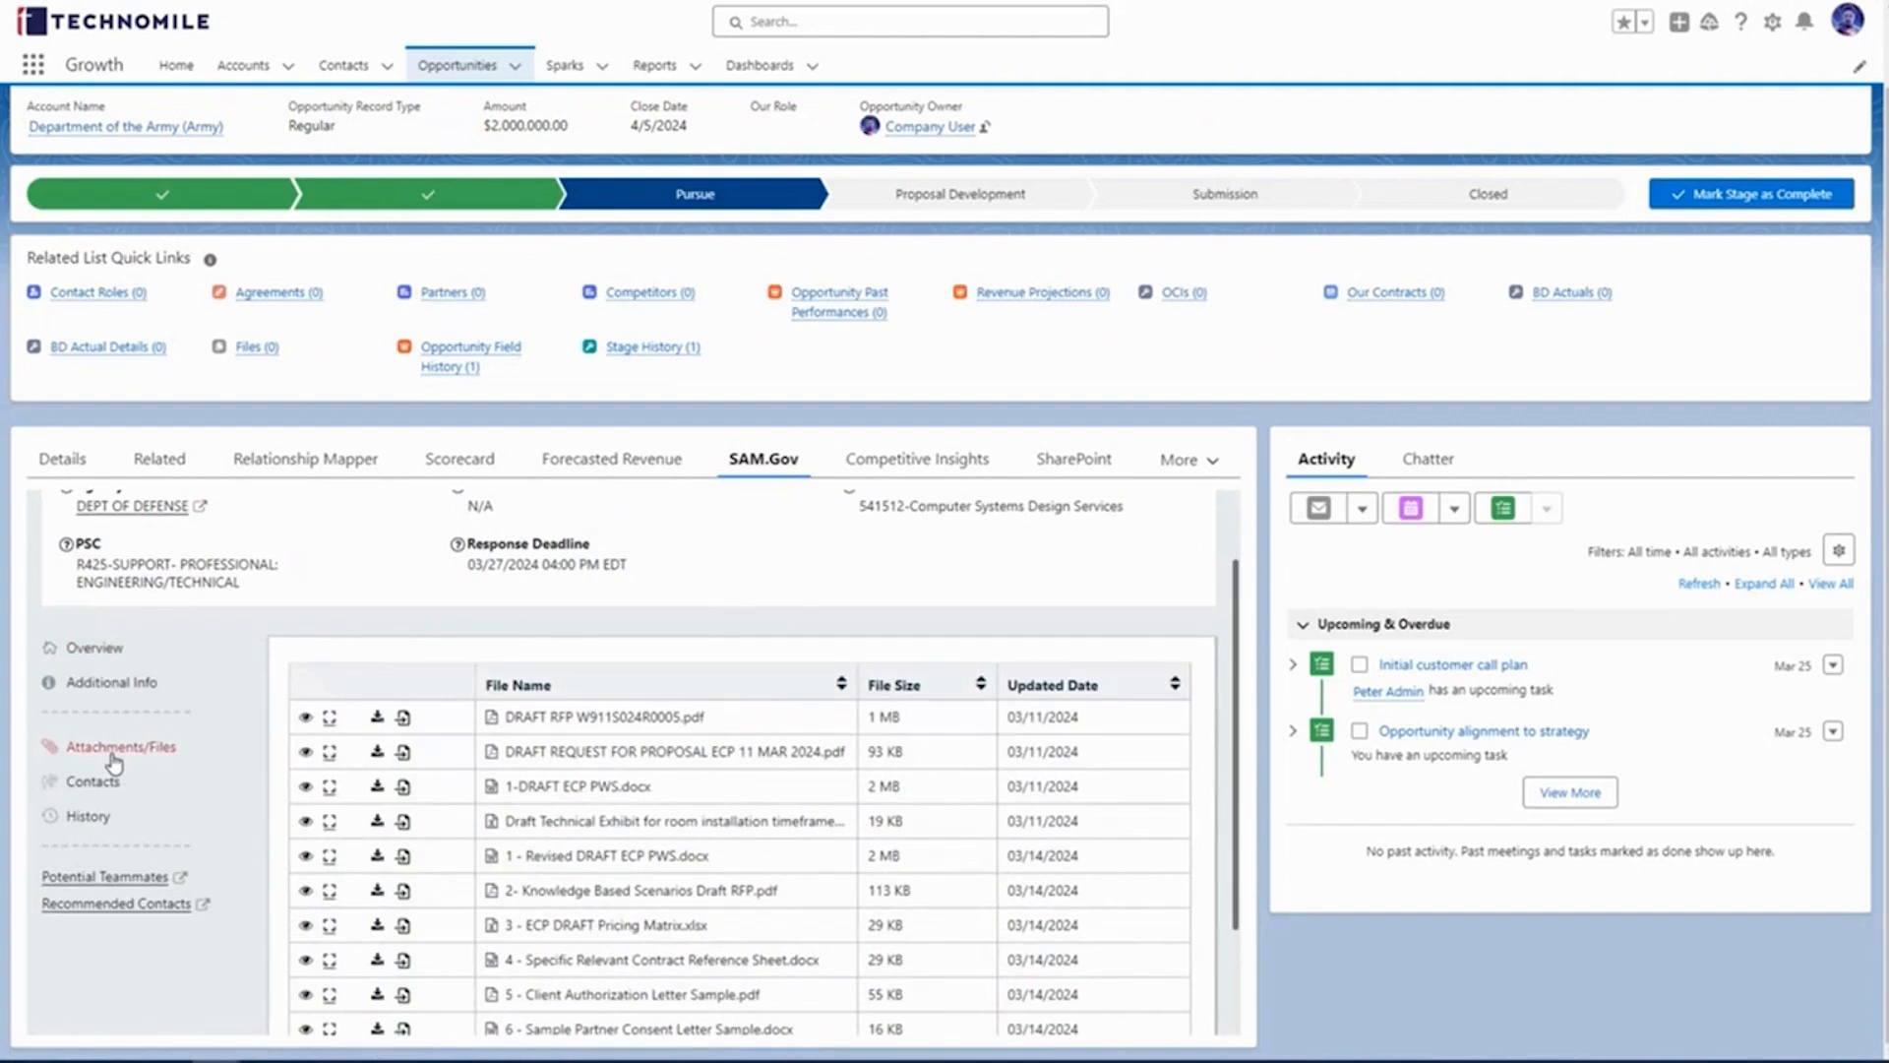
pyautogui.click(103, 788)
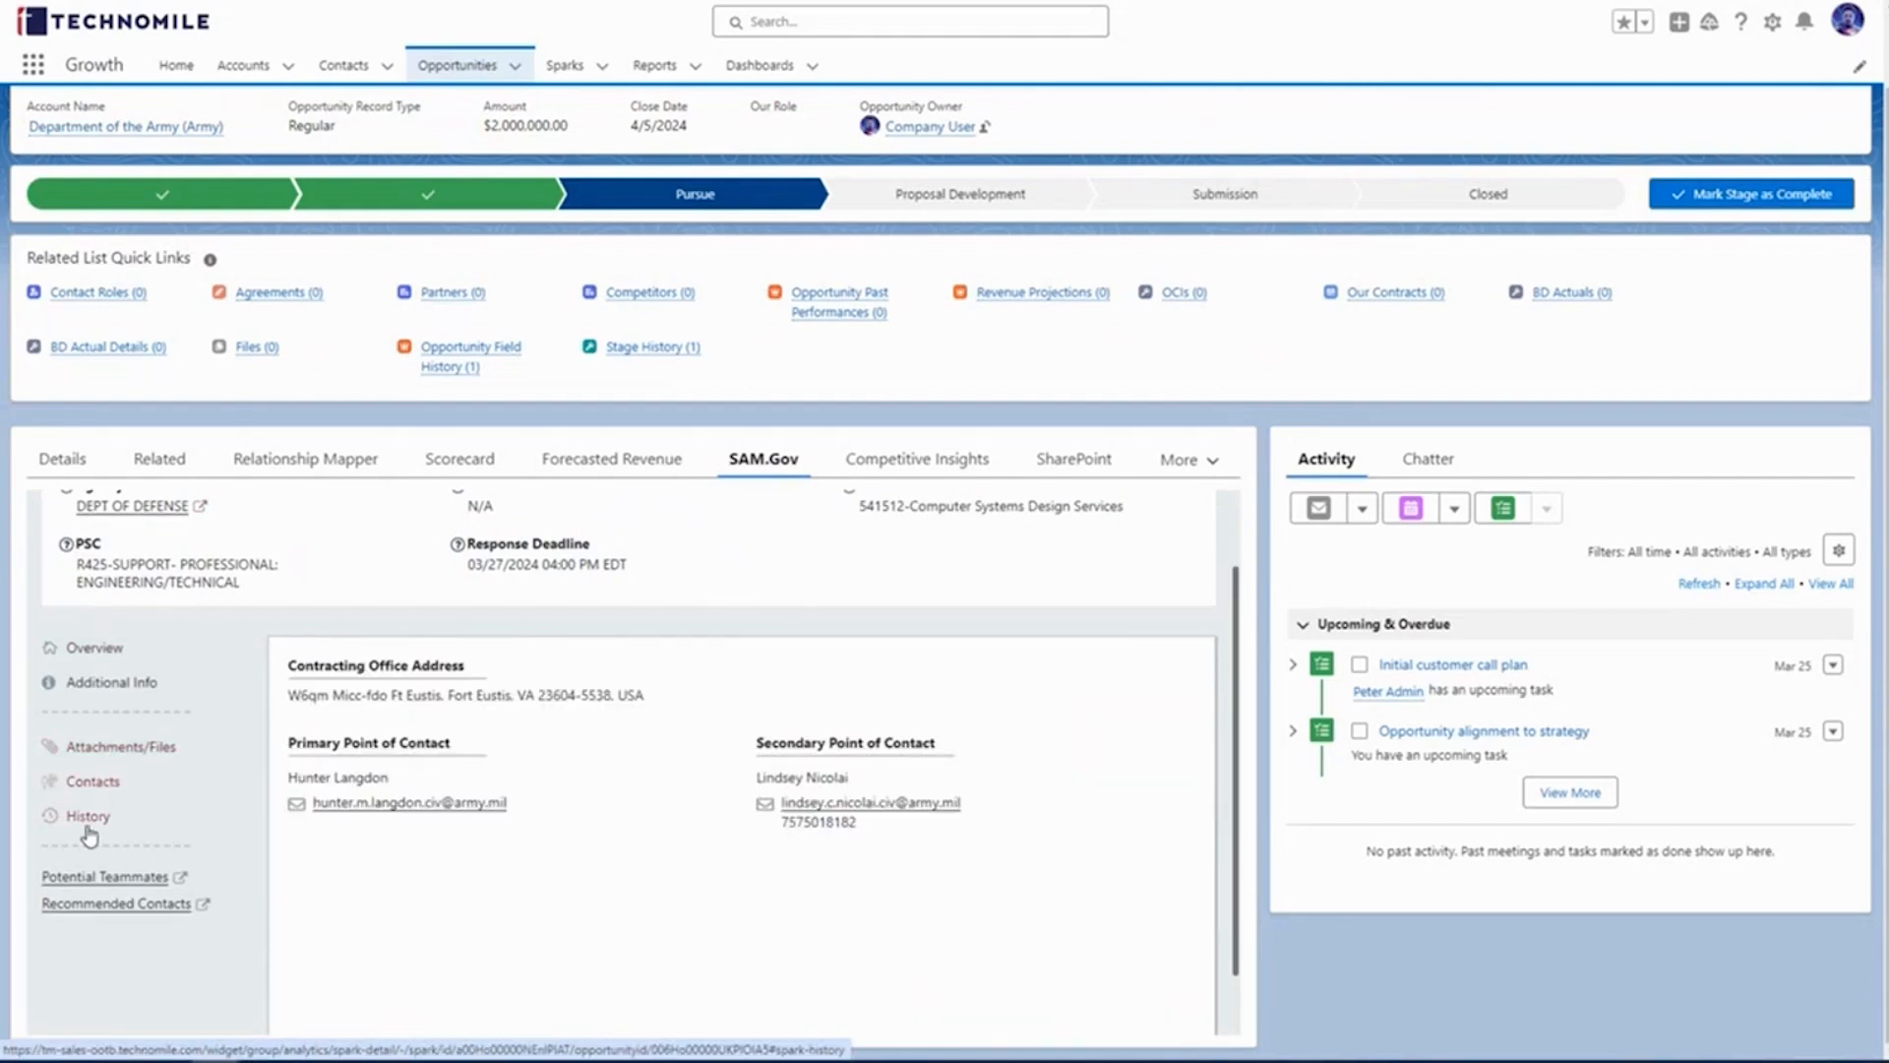
pyautogui.click(89, 826)
pyautogui.click(87, 652)
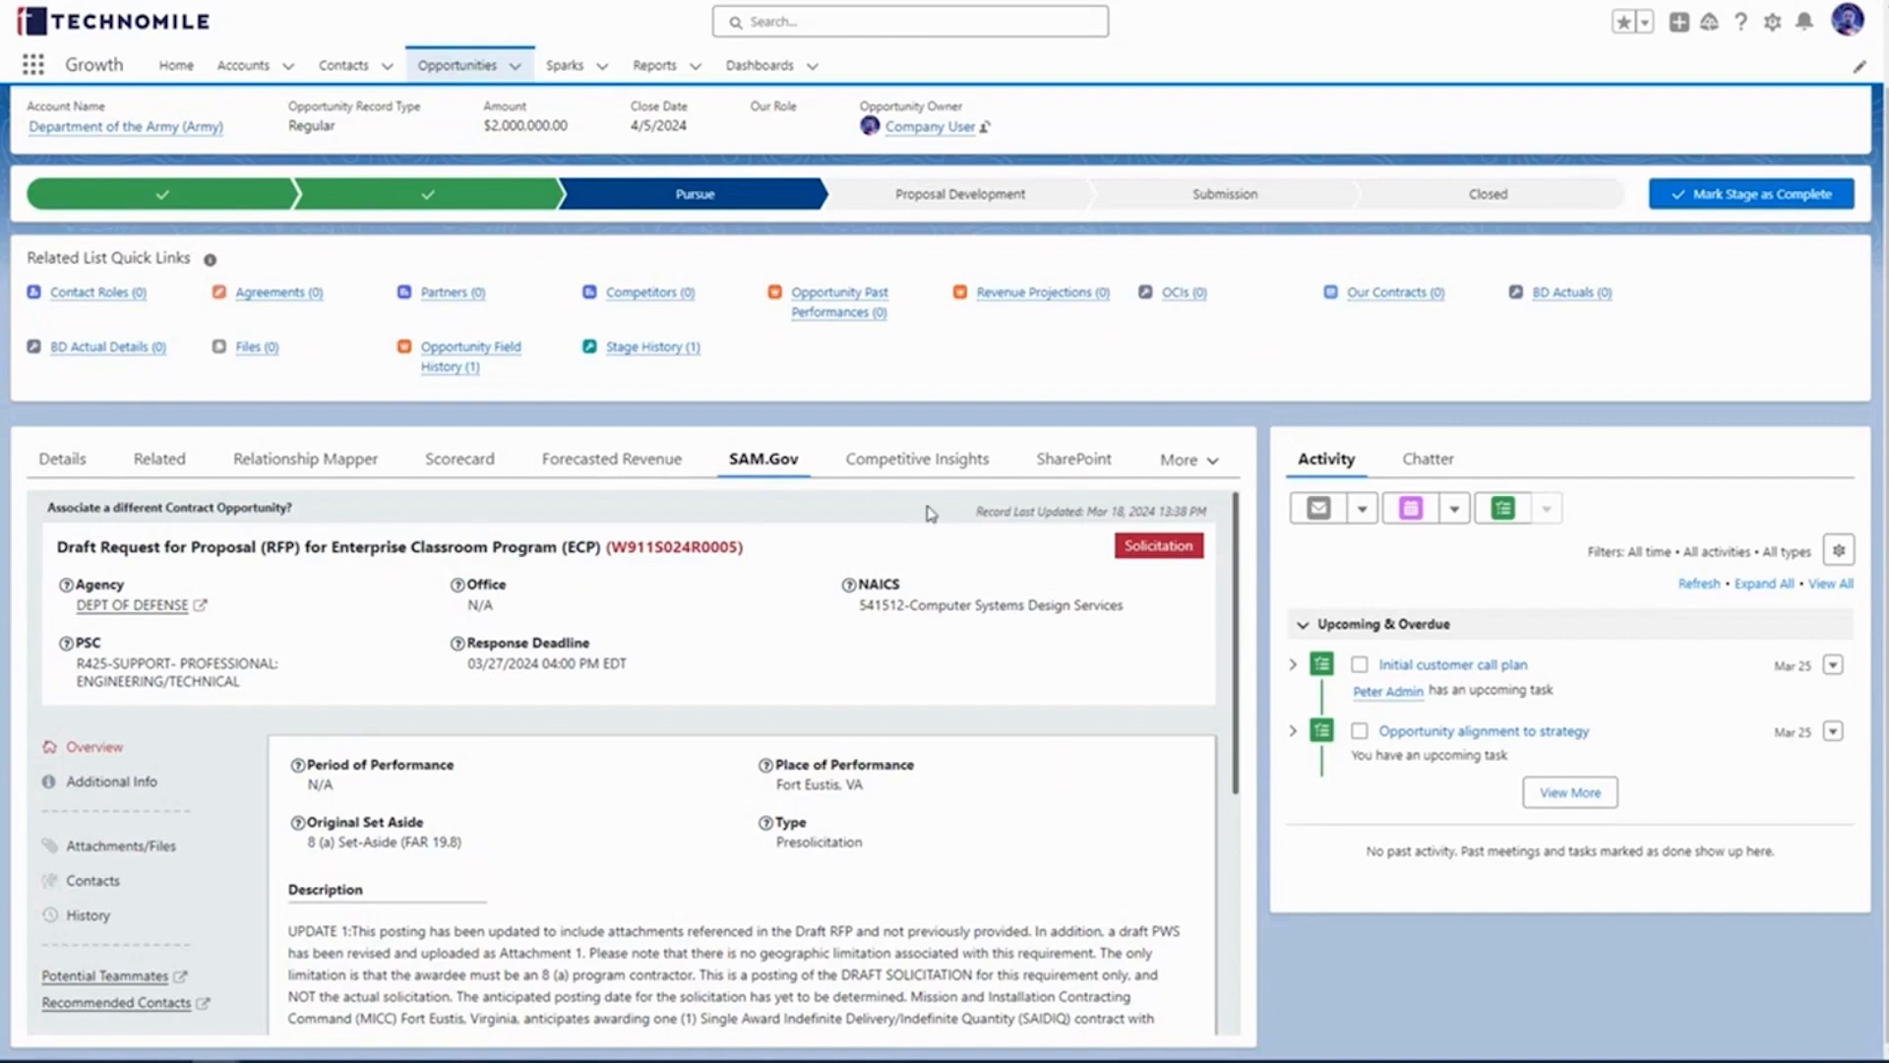
# Step: Open the full Competitive Insights site in GovSearchAI from the opportunity and rerun the recent search for Accenture Federal Services
pyautogui.click(897, 460)
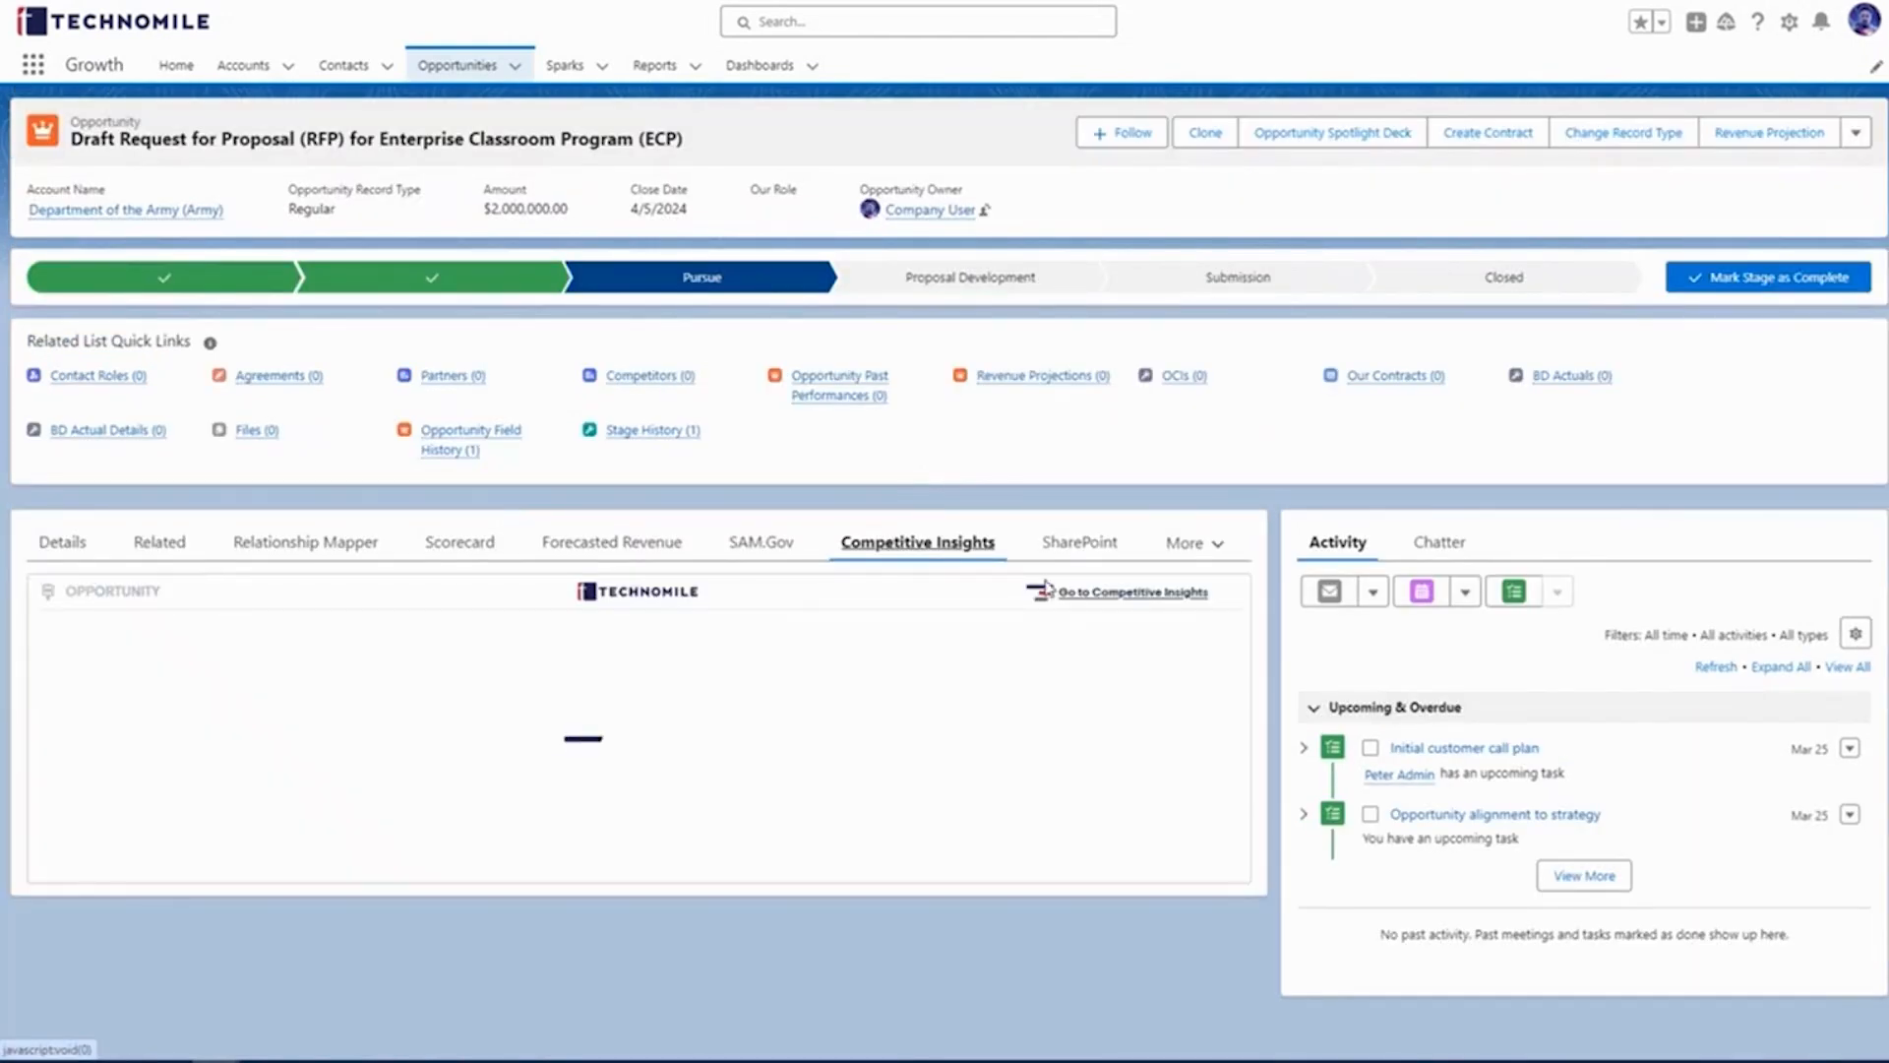
pyautogui.click(1092, 593)
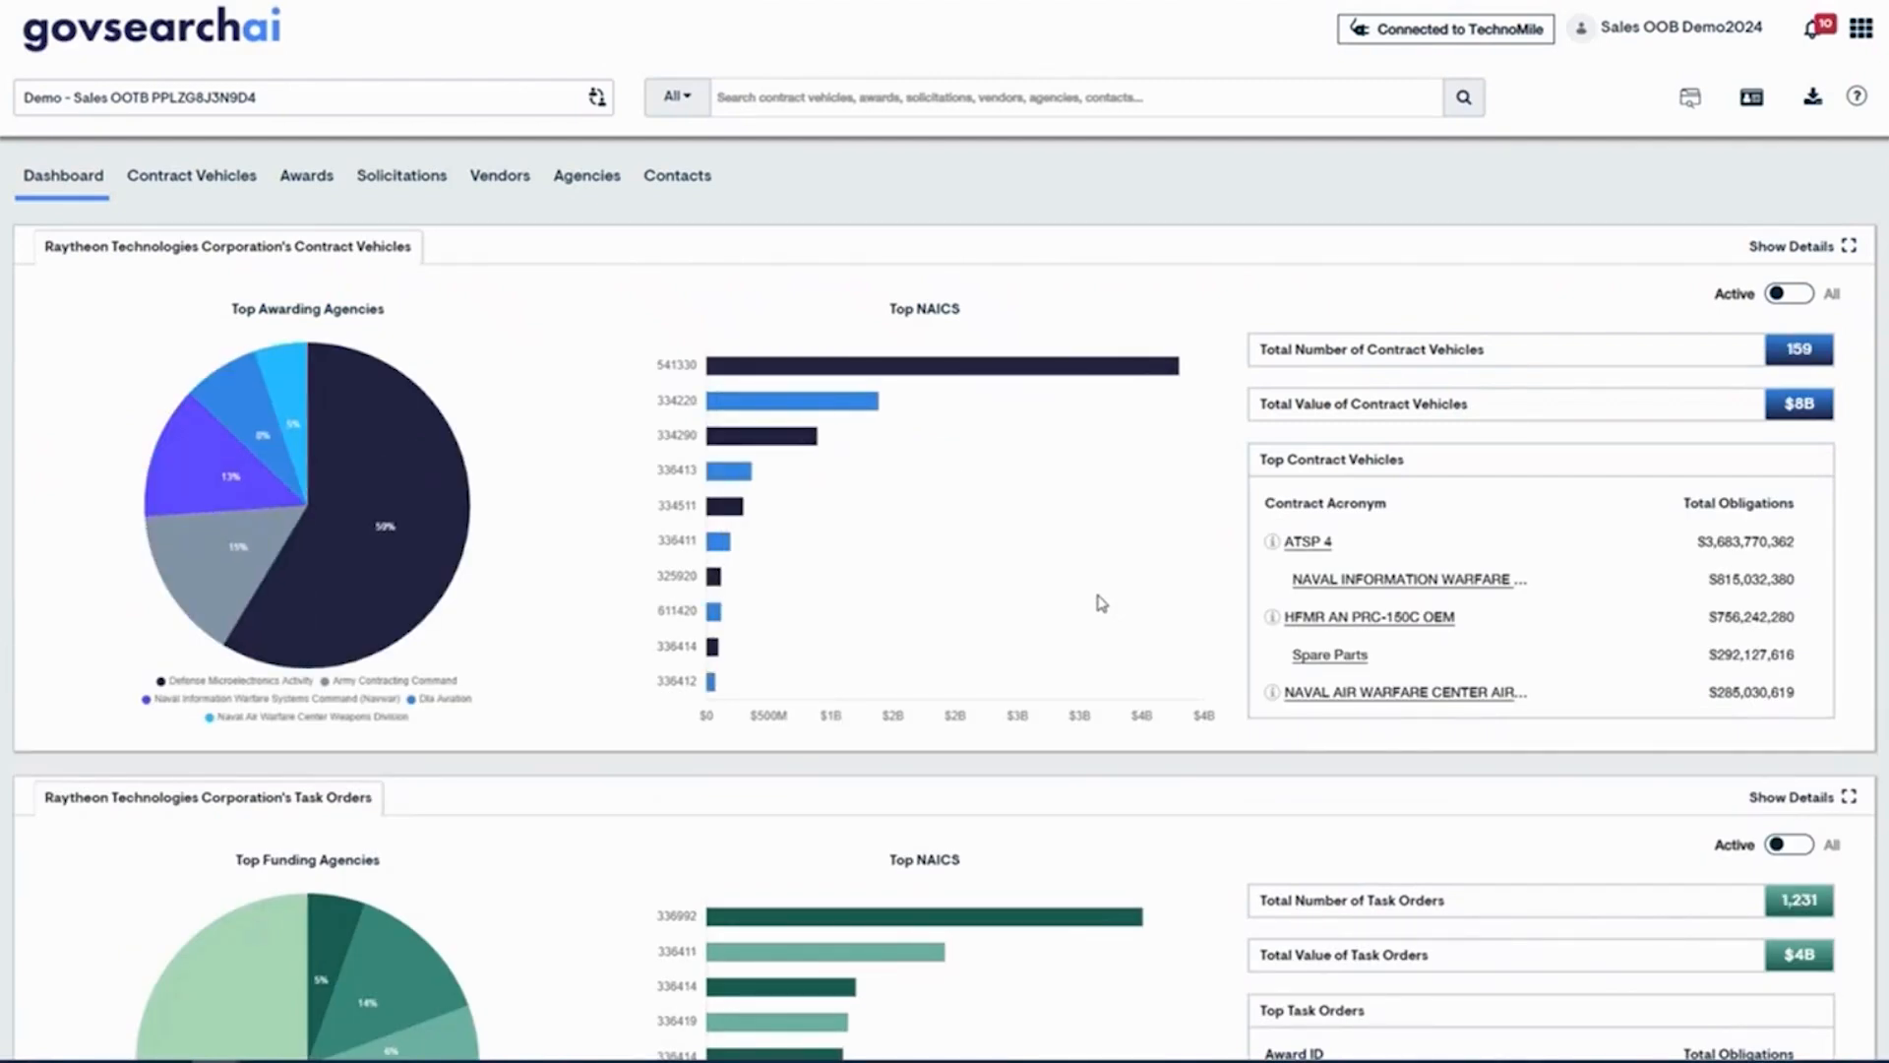
pyautogui.click(885, 104)
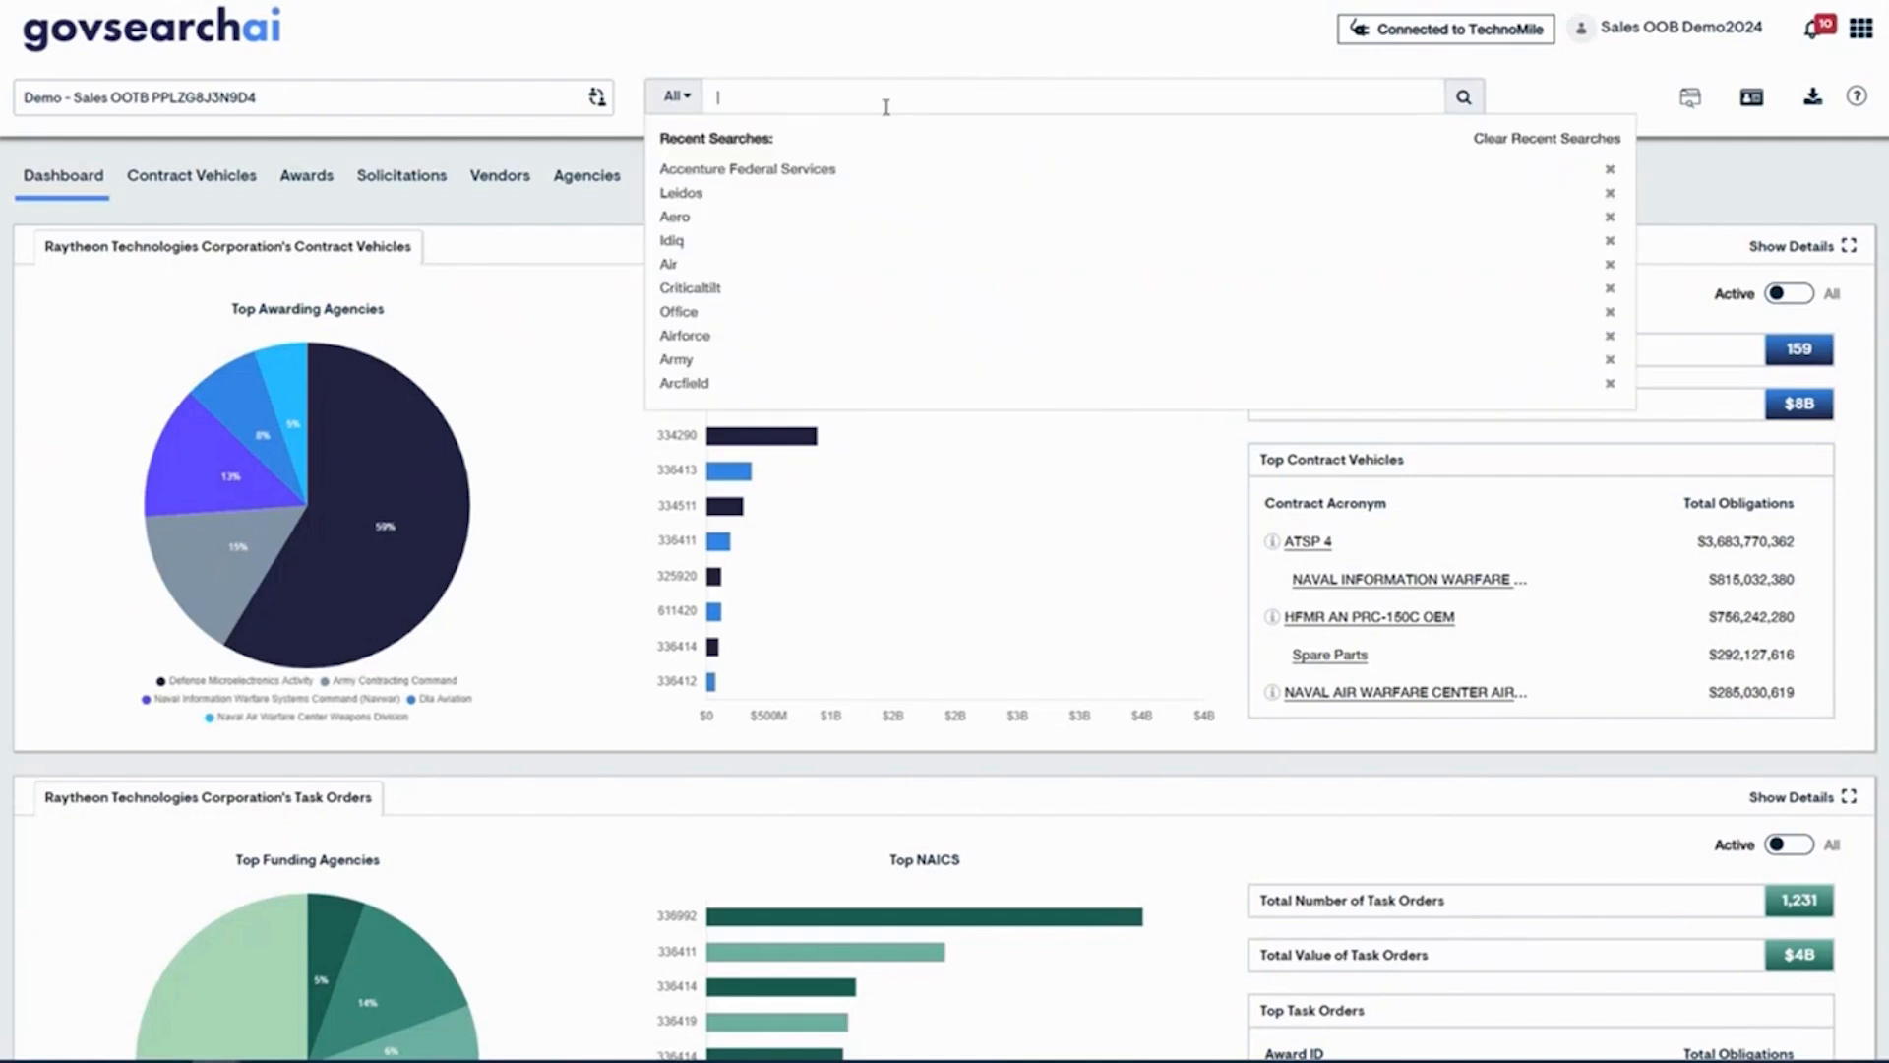
pyautogui.click(757, 173)
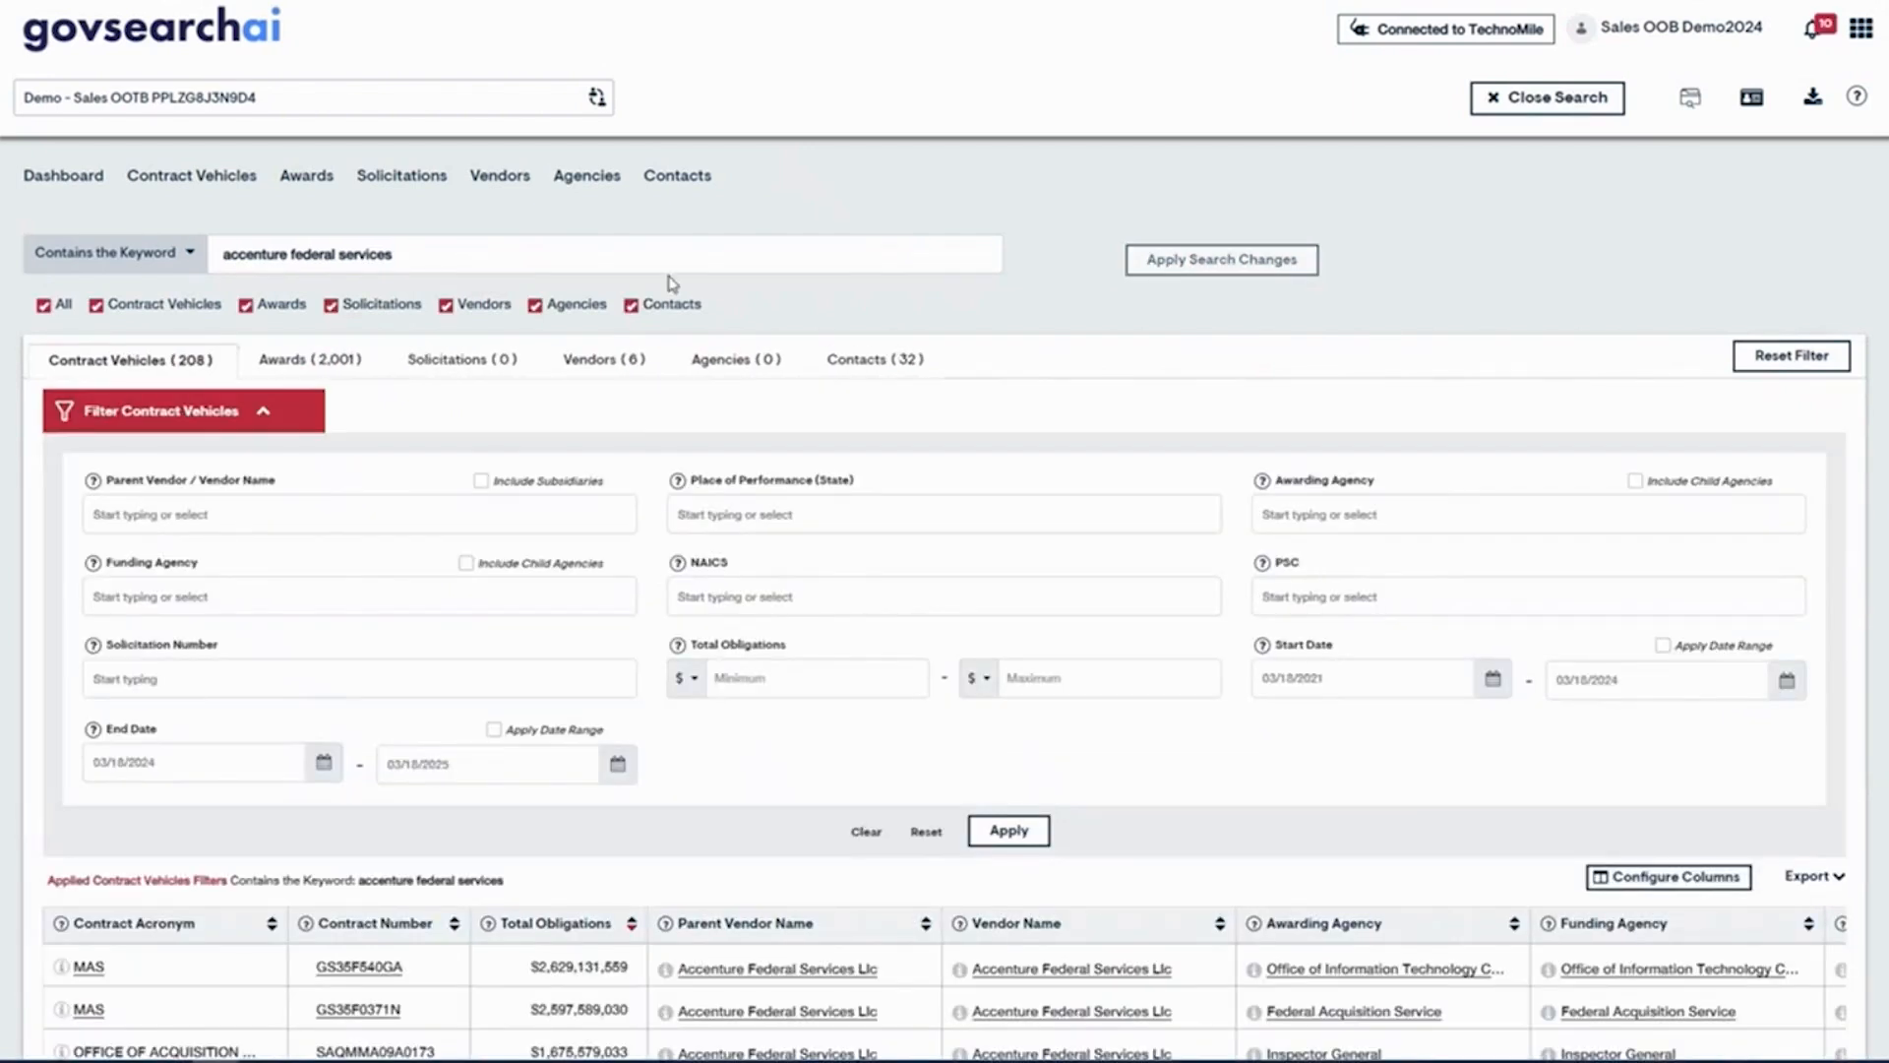
# Step: Open the parent vendor Accenture Federal Services Llc from the vendor results and examine its obligations, funding agency, prime, NAICS and PSC charts
pyautogui.click(620, 360)
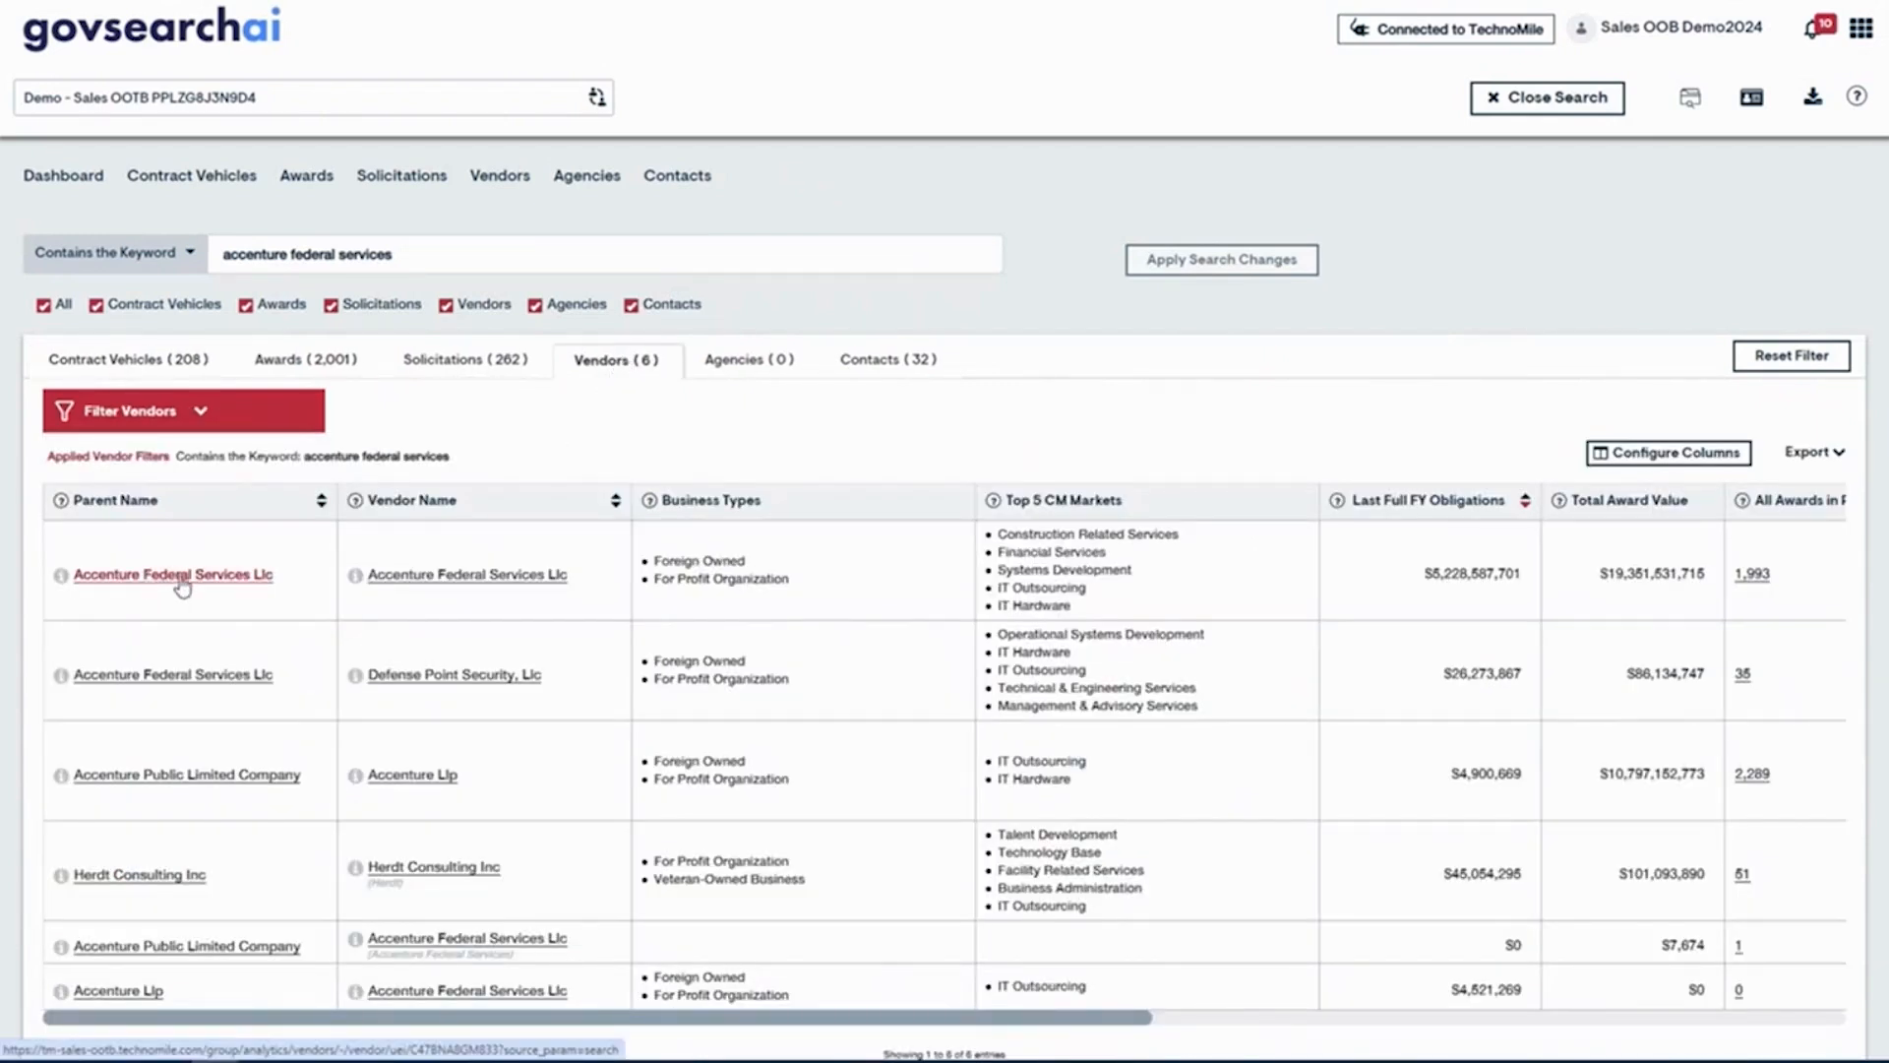
pyautogui.click(232, 583)
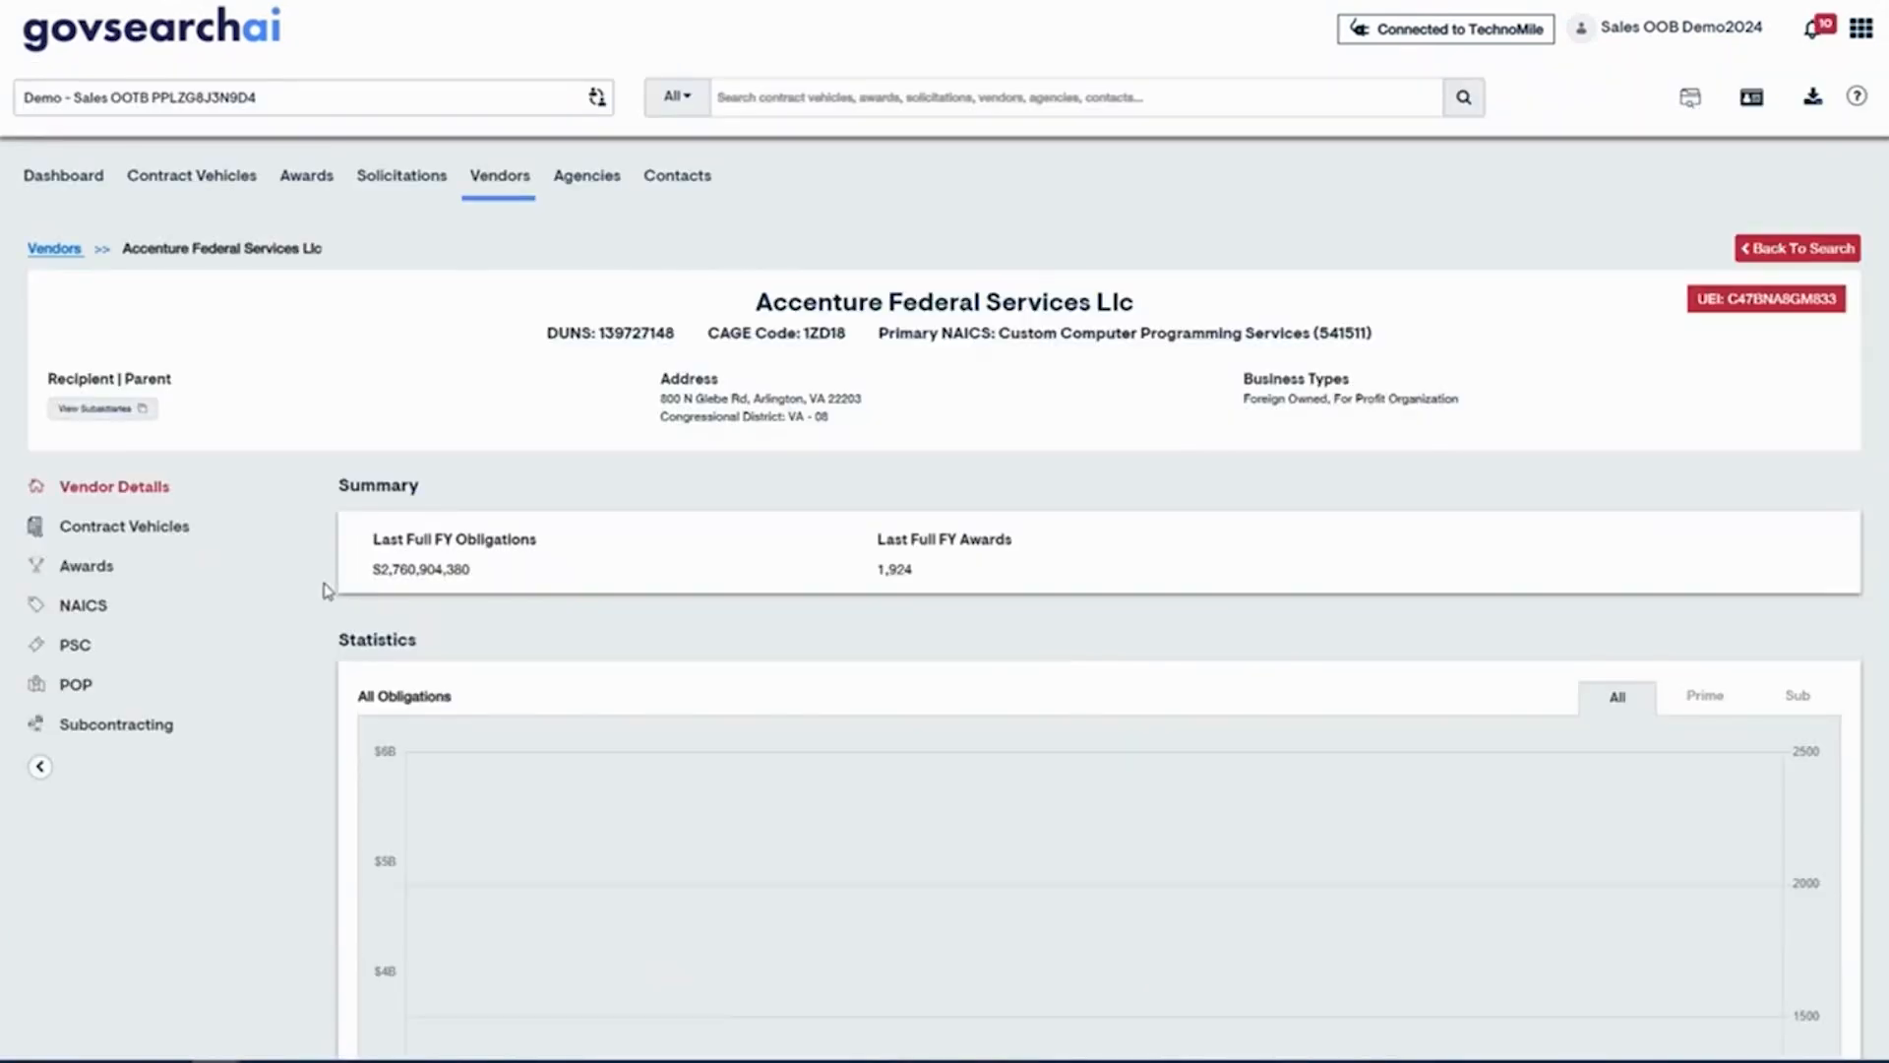
pyautogui.scroll(-1, 329, 589)
pyautogui.scroll(-1, 327, 590)
pyautogui.scroll(-9, 327, 590)
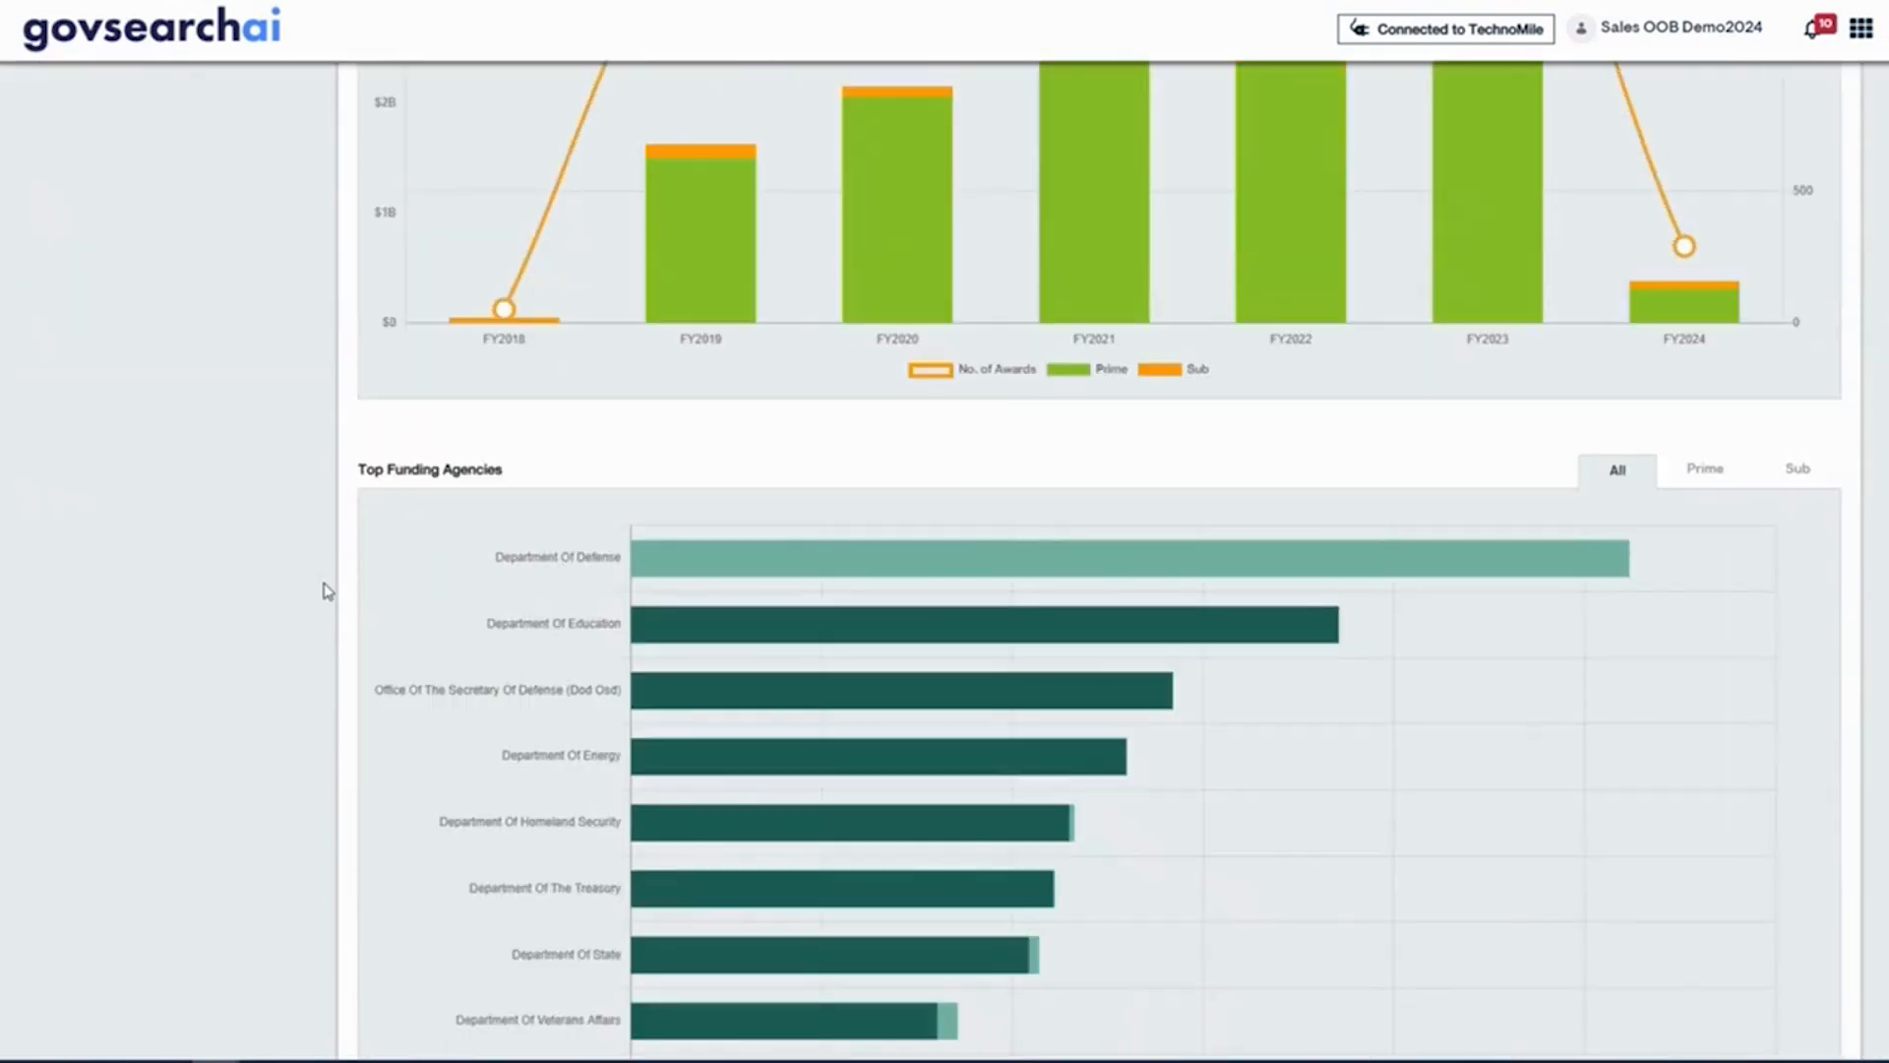
pyautogui.scroll(-4, 317, 539)
pyautogui.scroll(-5, 316, 539)
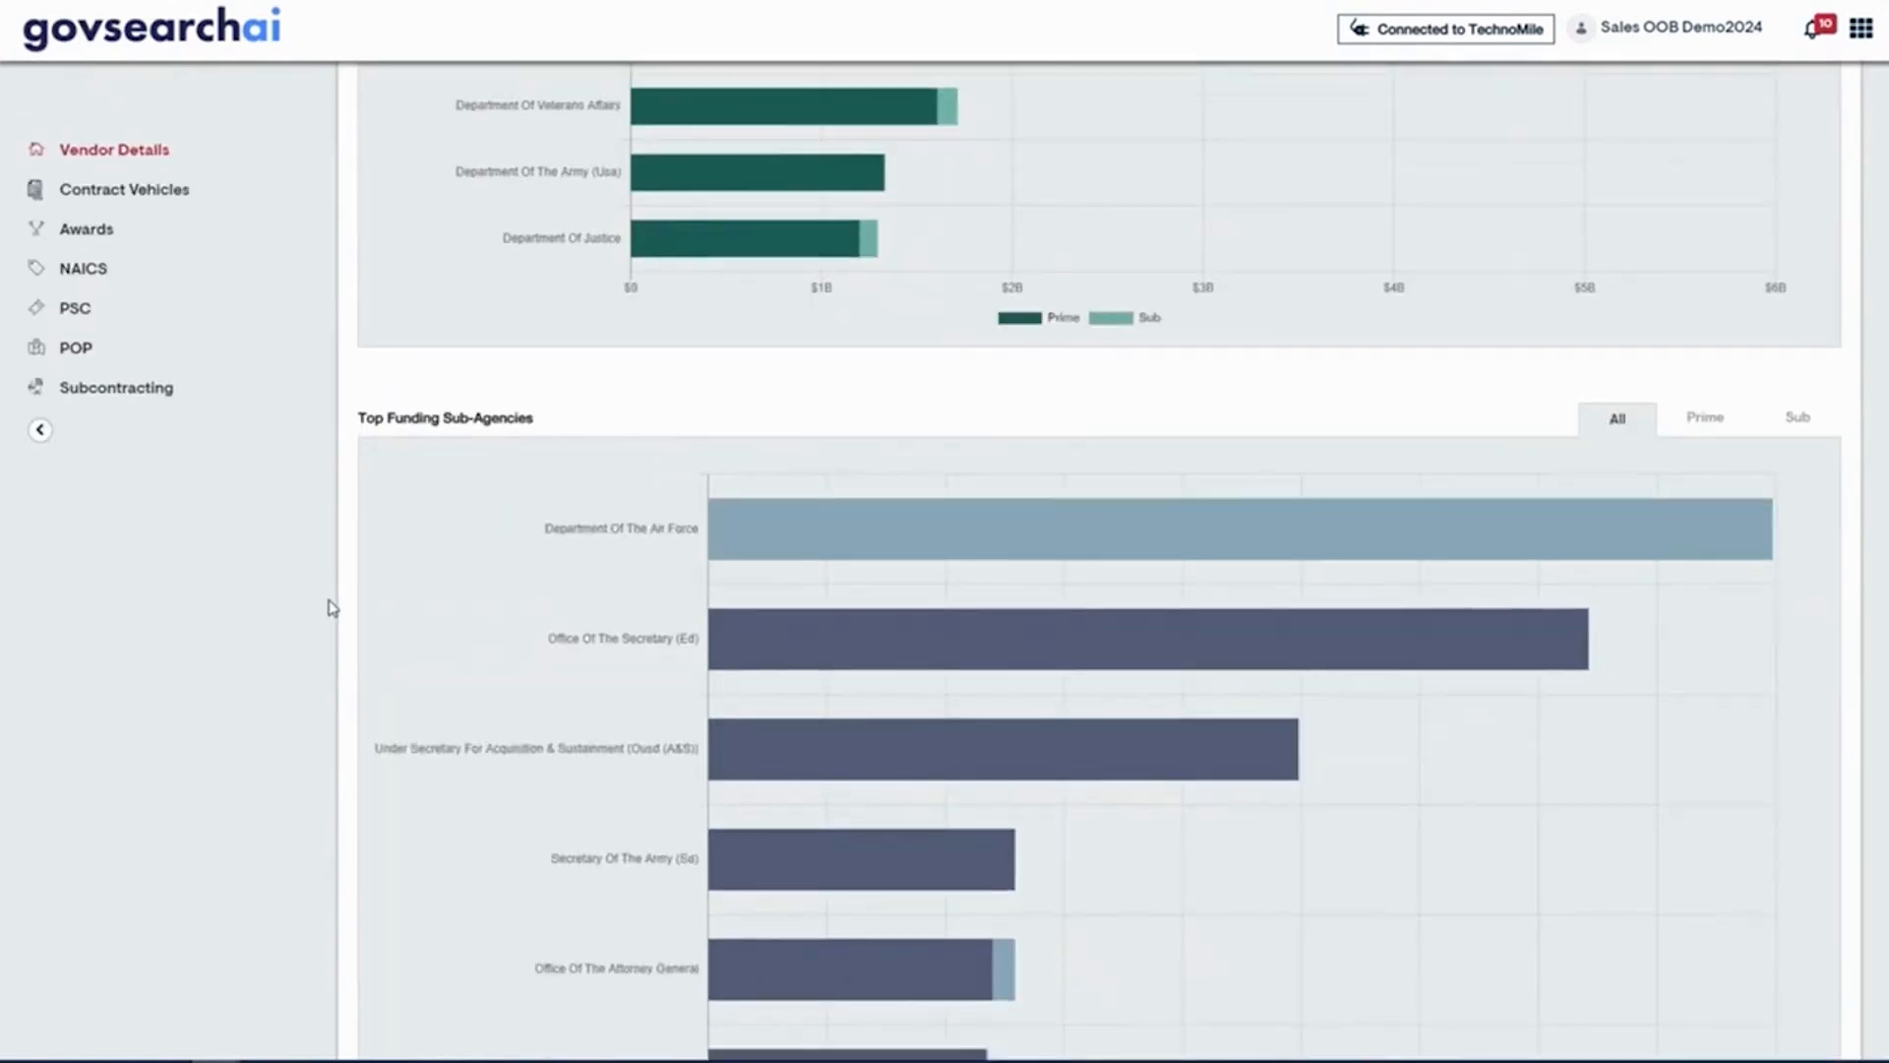
pyautogui.scroll(-10, 331, 607)
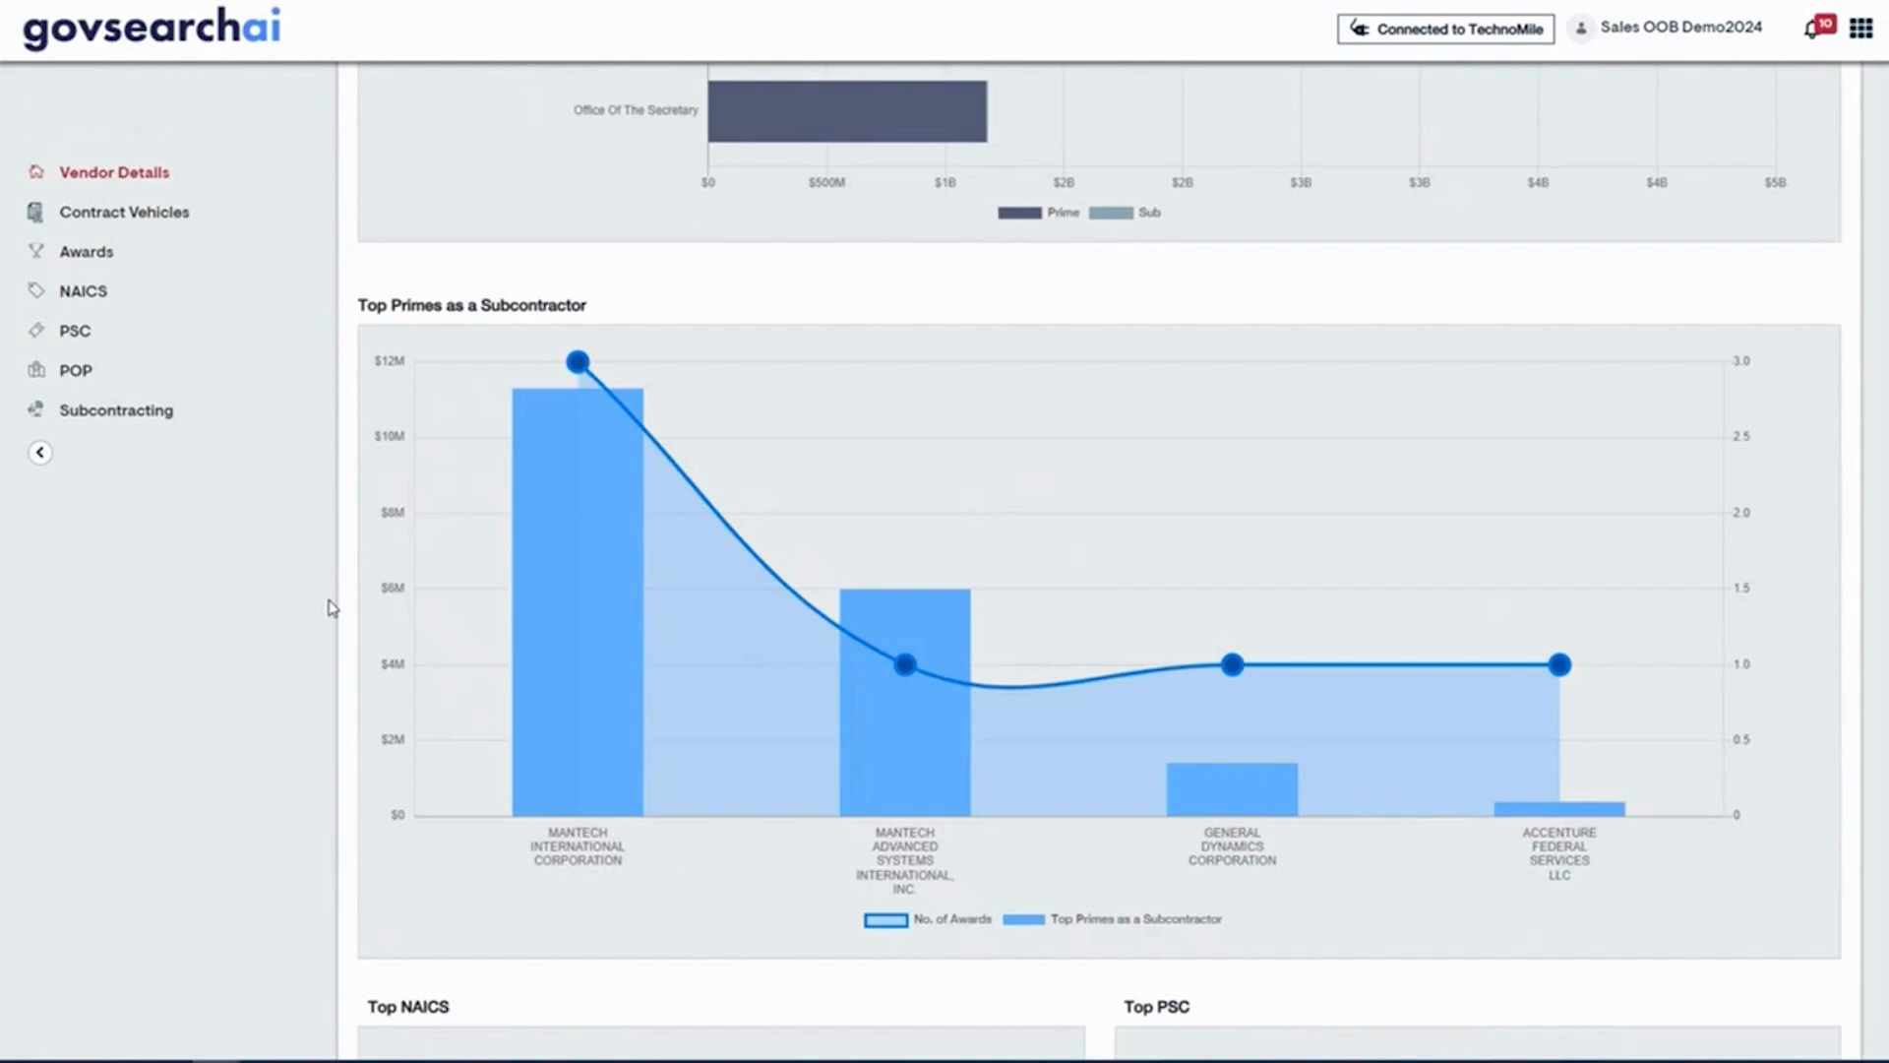
pyautogui.scroll(-5, 332, 607)
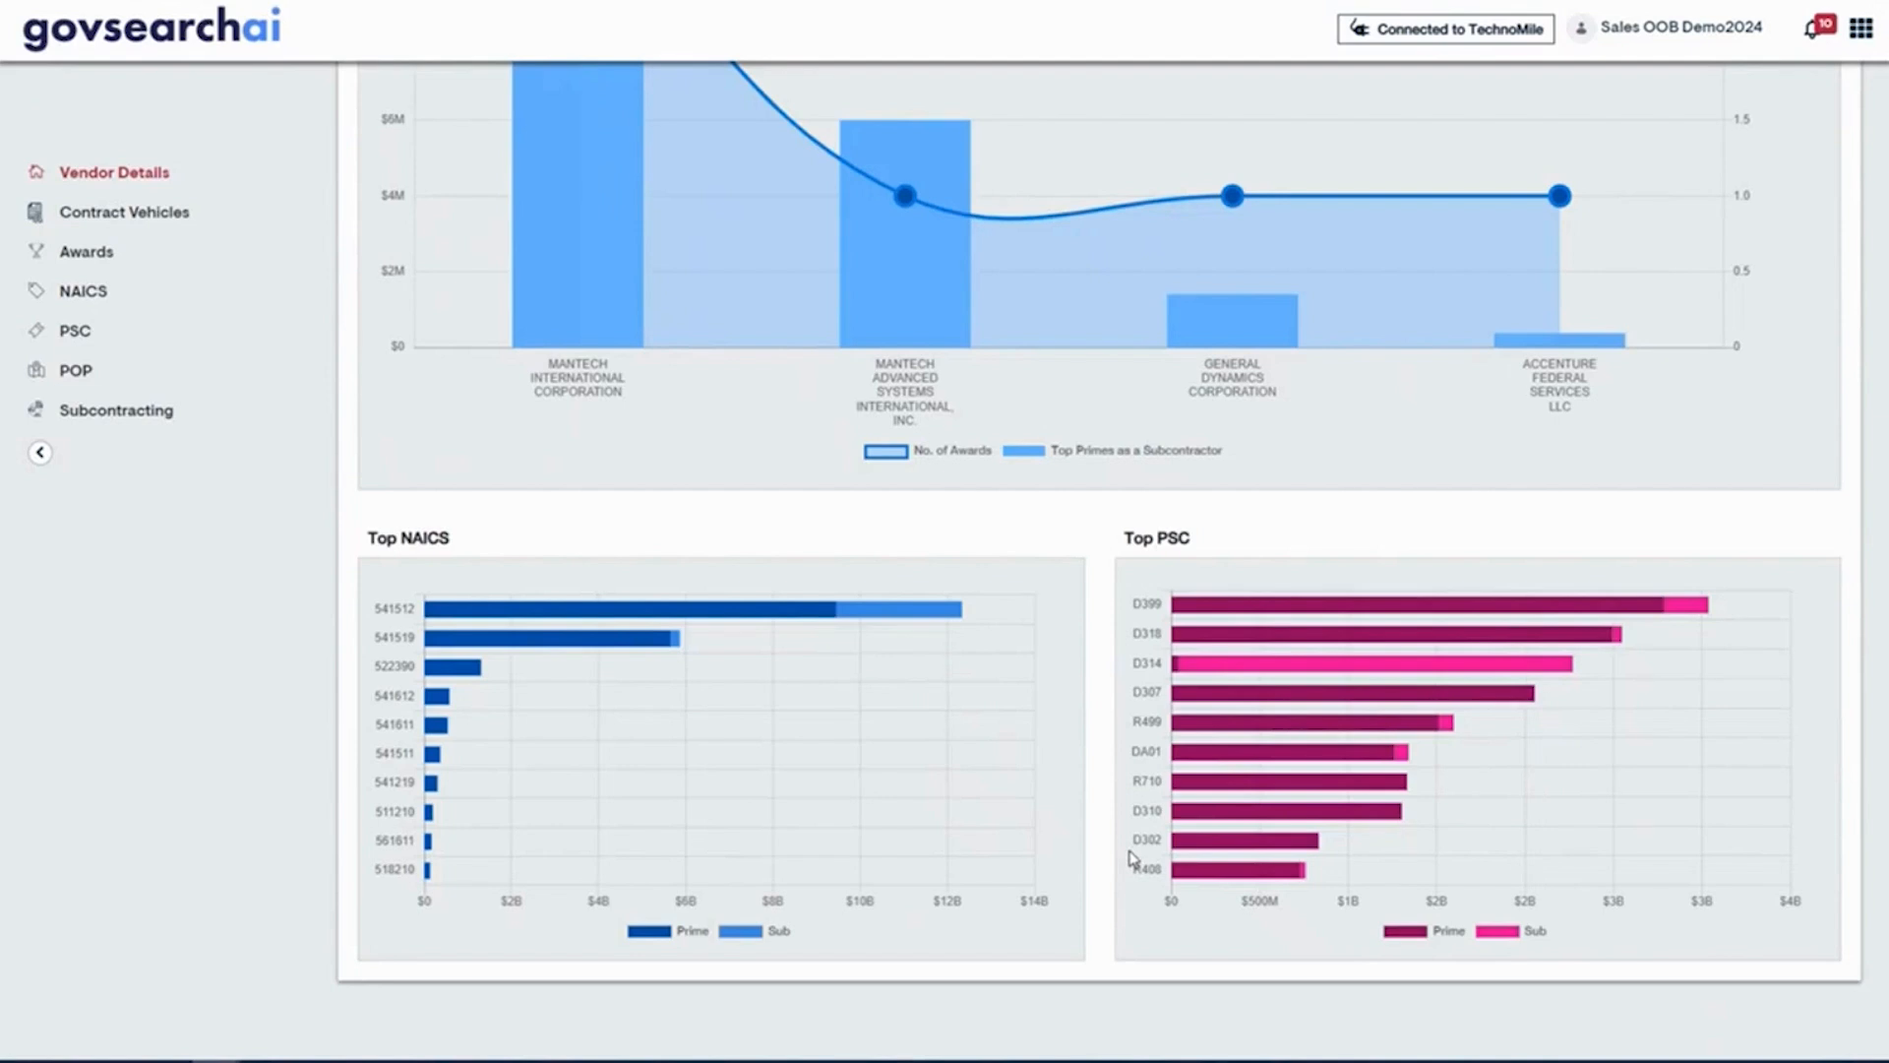
# Step: Open the vendor's awards list and expand its filters to inspect the keyword and NAICS criteria
pyautogui.click(87, 258)
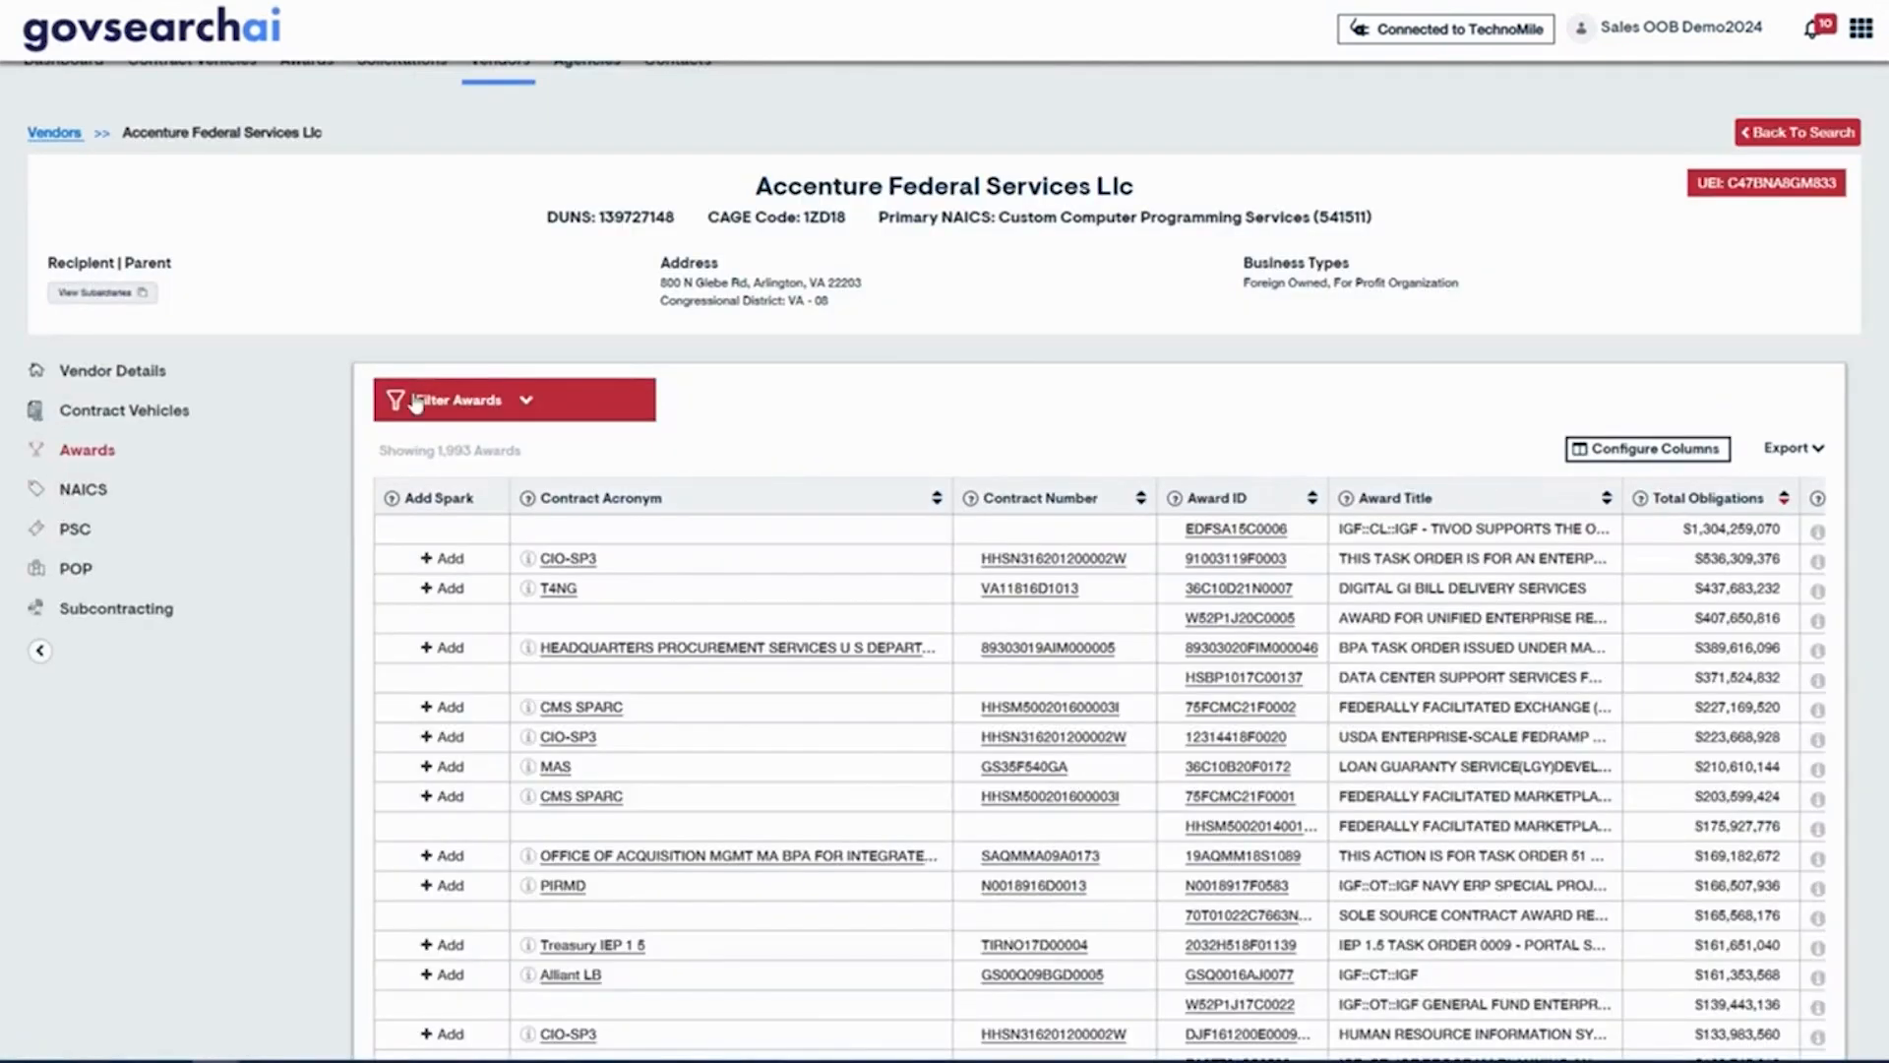
pyautogui.click(520, 401)
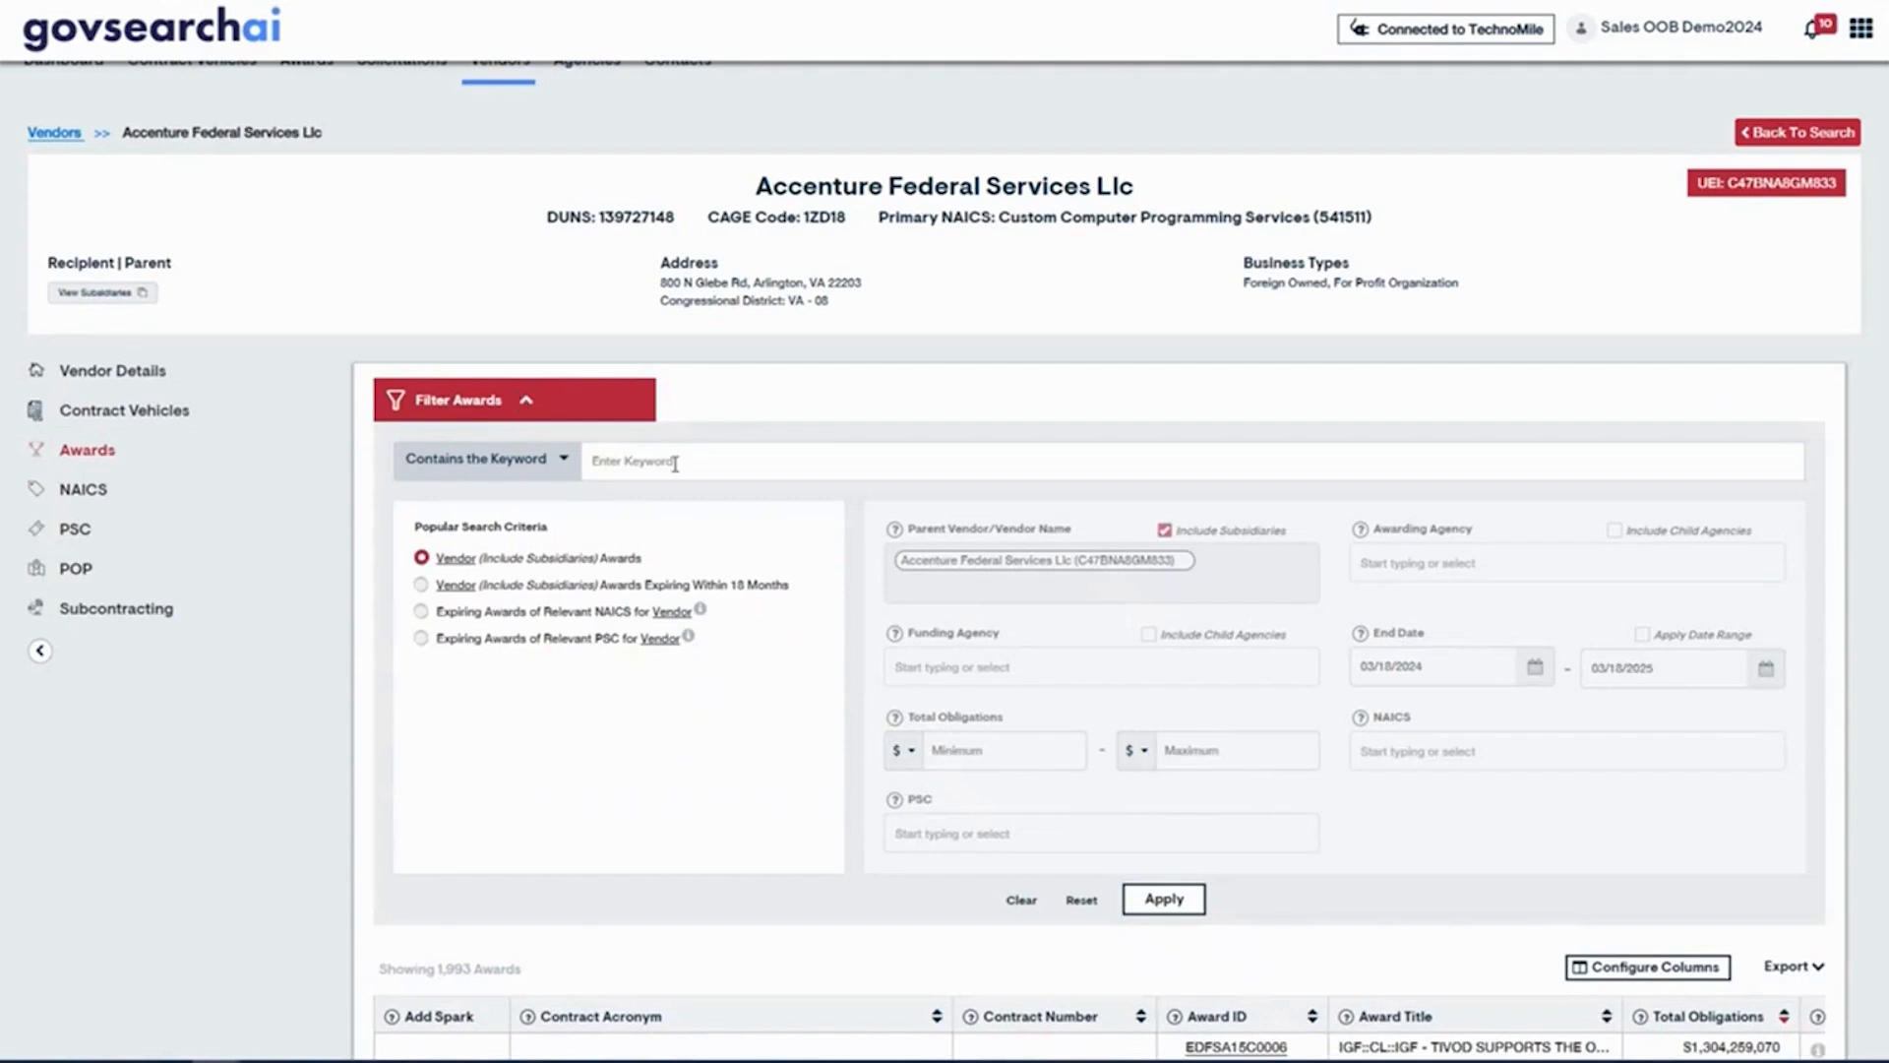
pyautogui.click(1421, 788)
pyautogui.click(1435, 755)
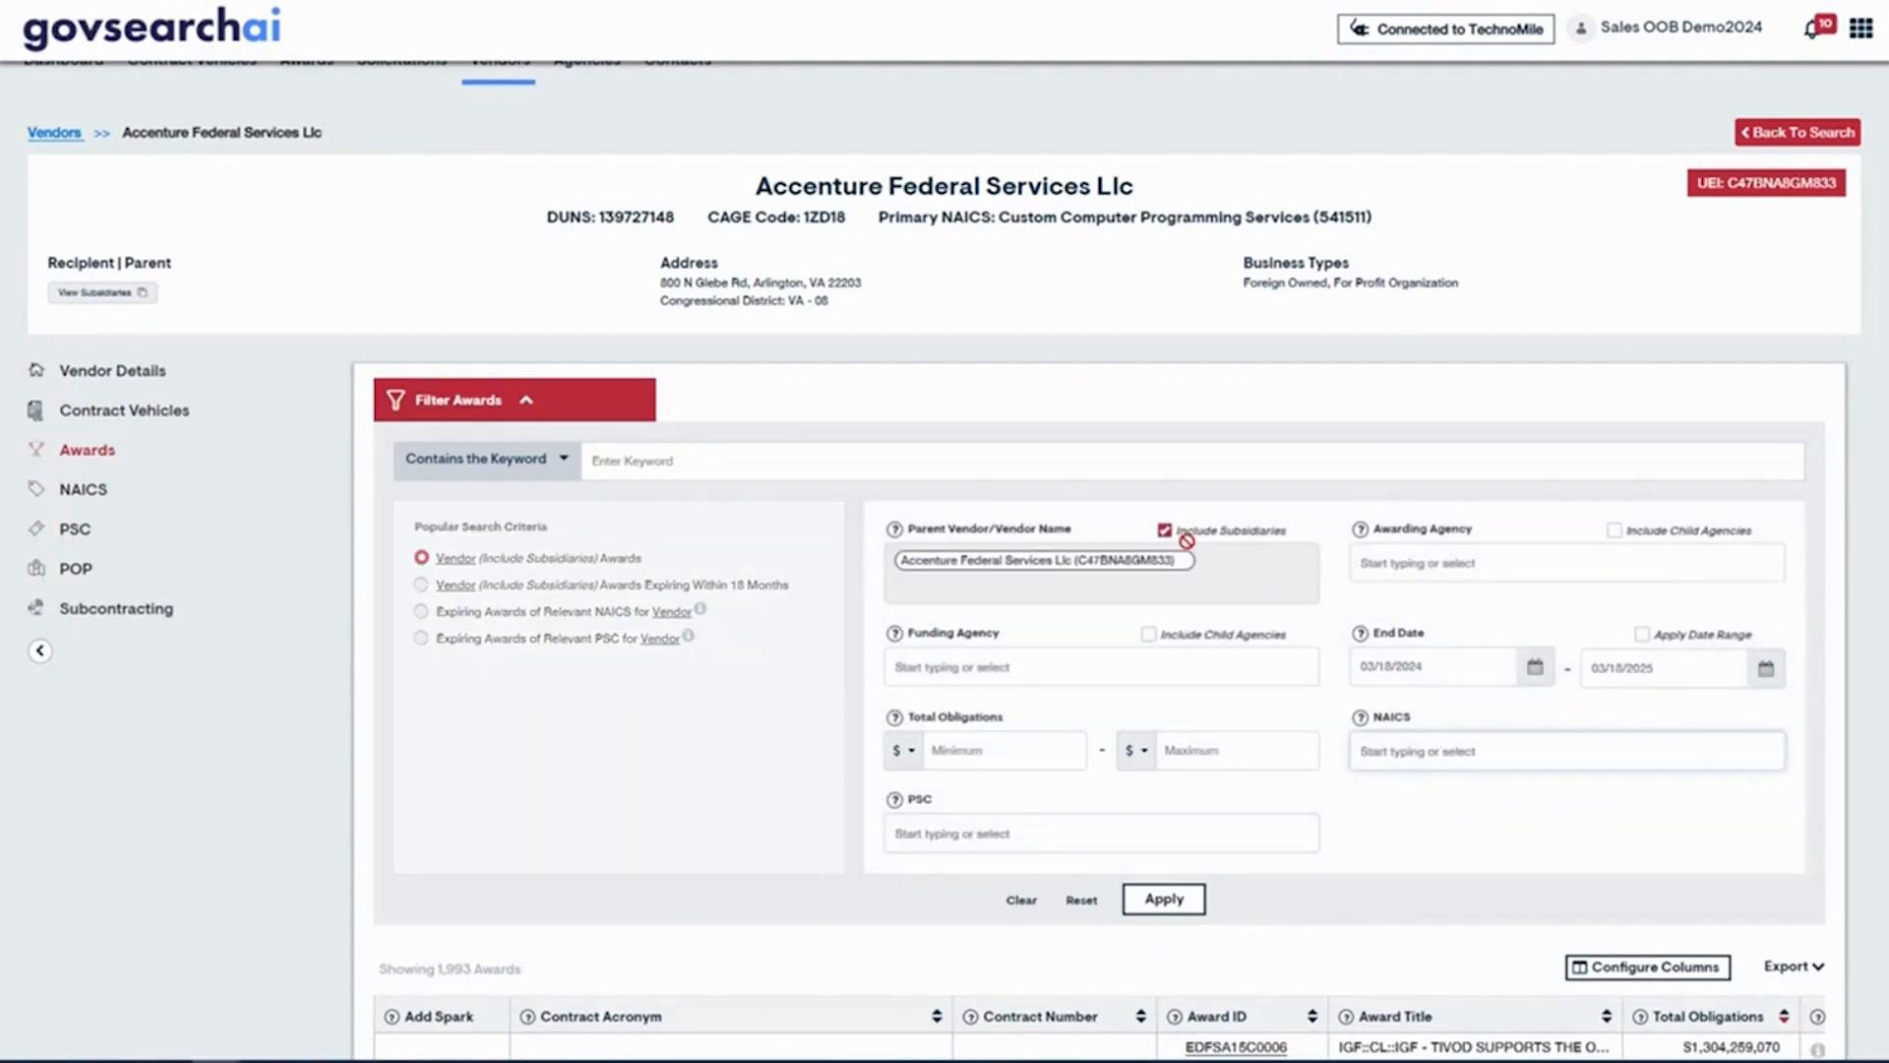
pyautogui.click(630, 468)
pyautogui.click(809, 417)
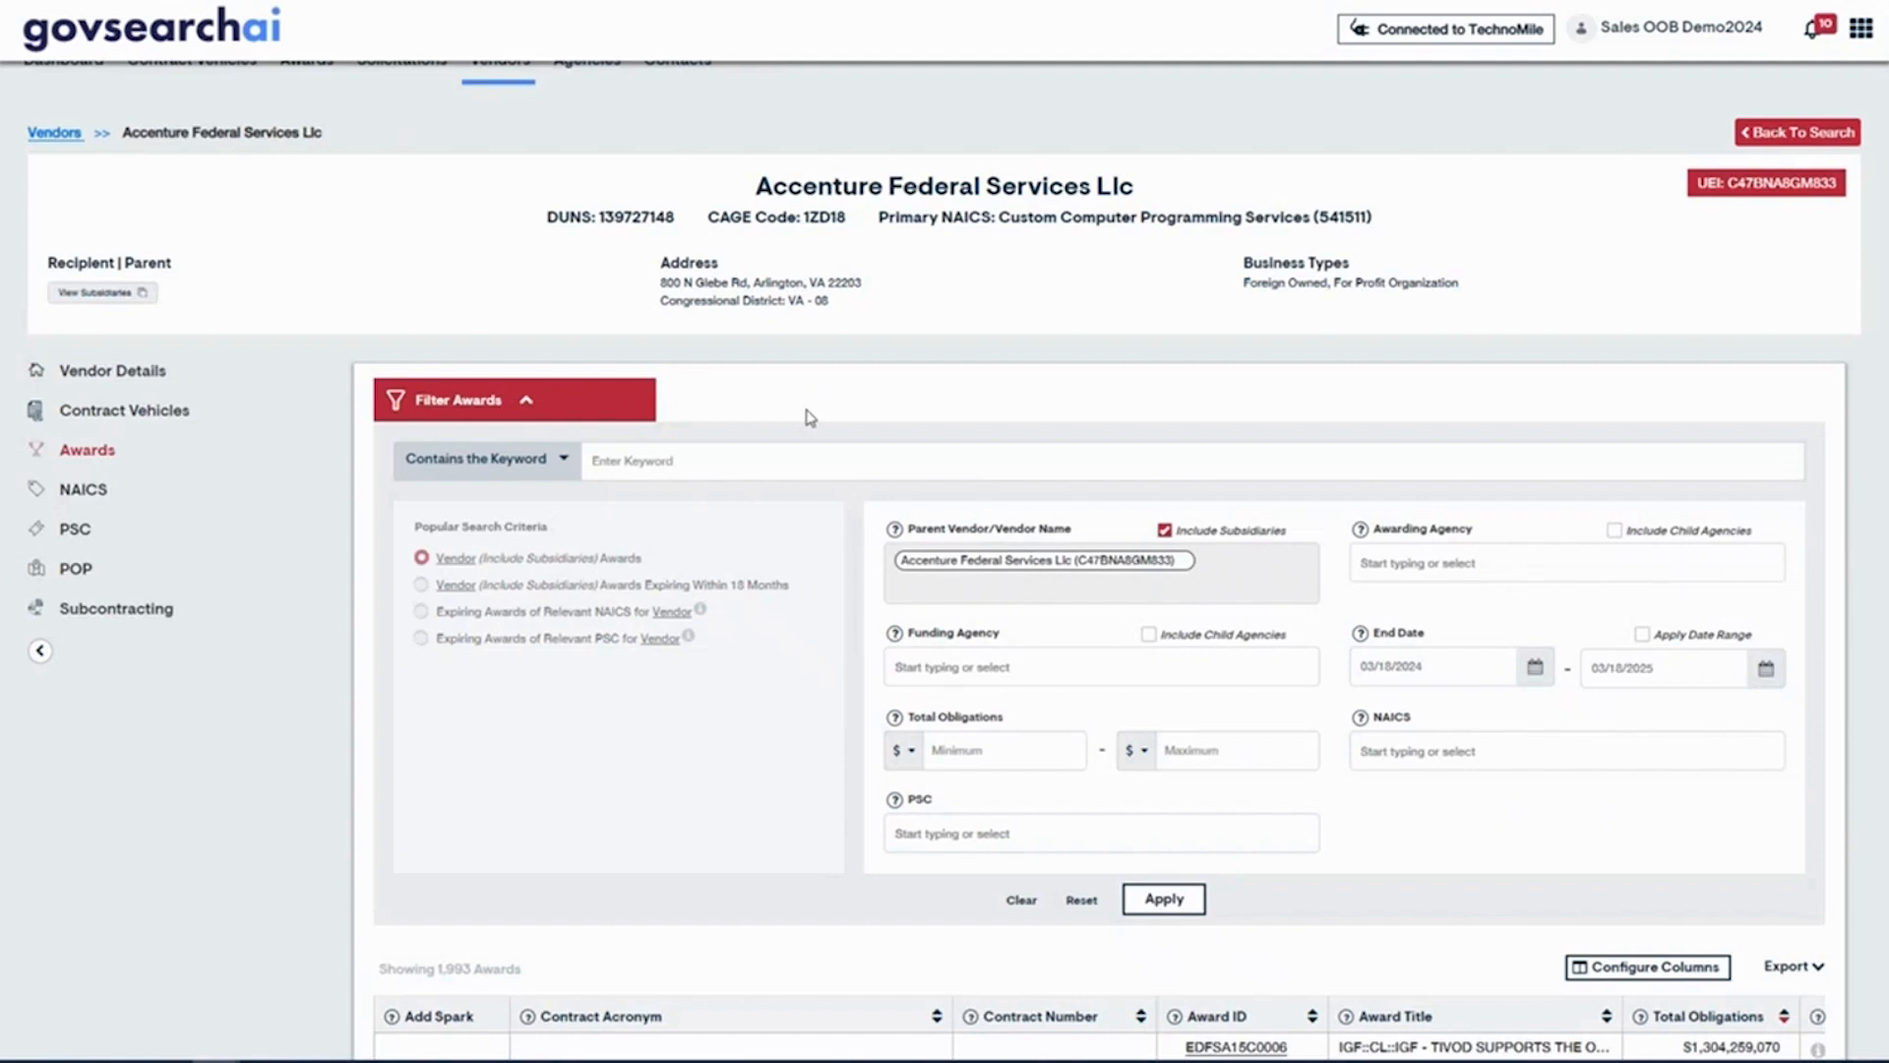
# Step: View the vendor's subcontracting data as a prime and look through the listed subcontractors
pyautogui.click(101, 617)
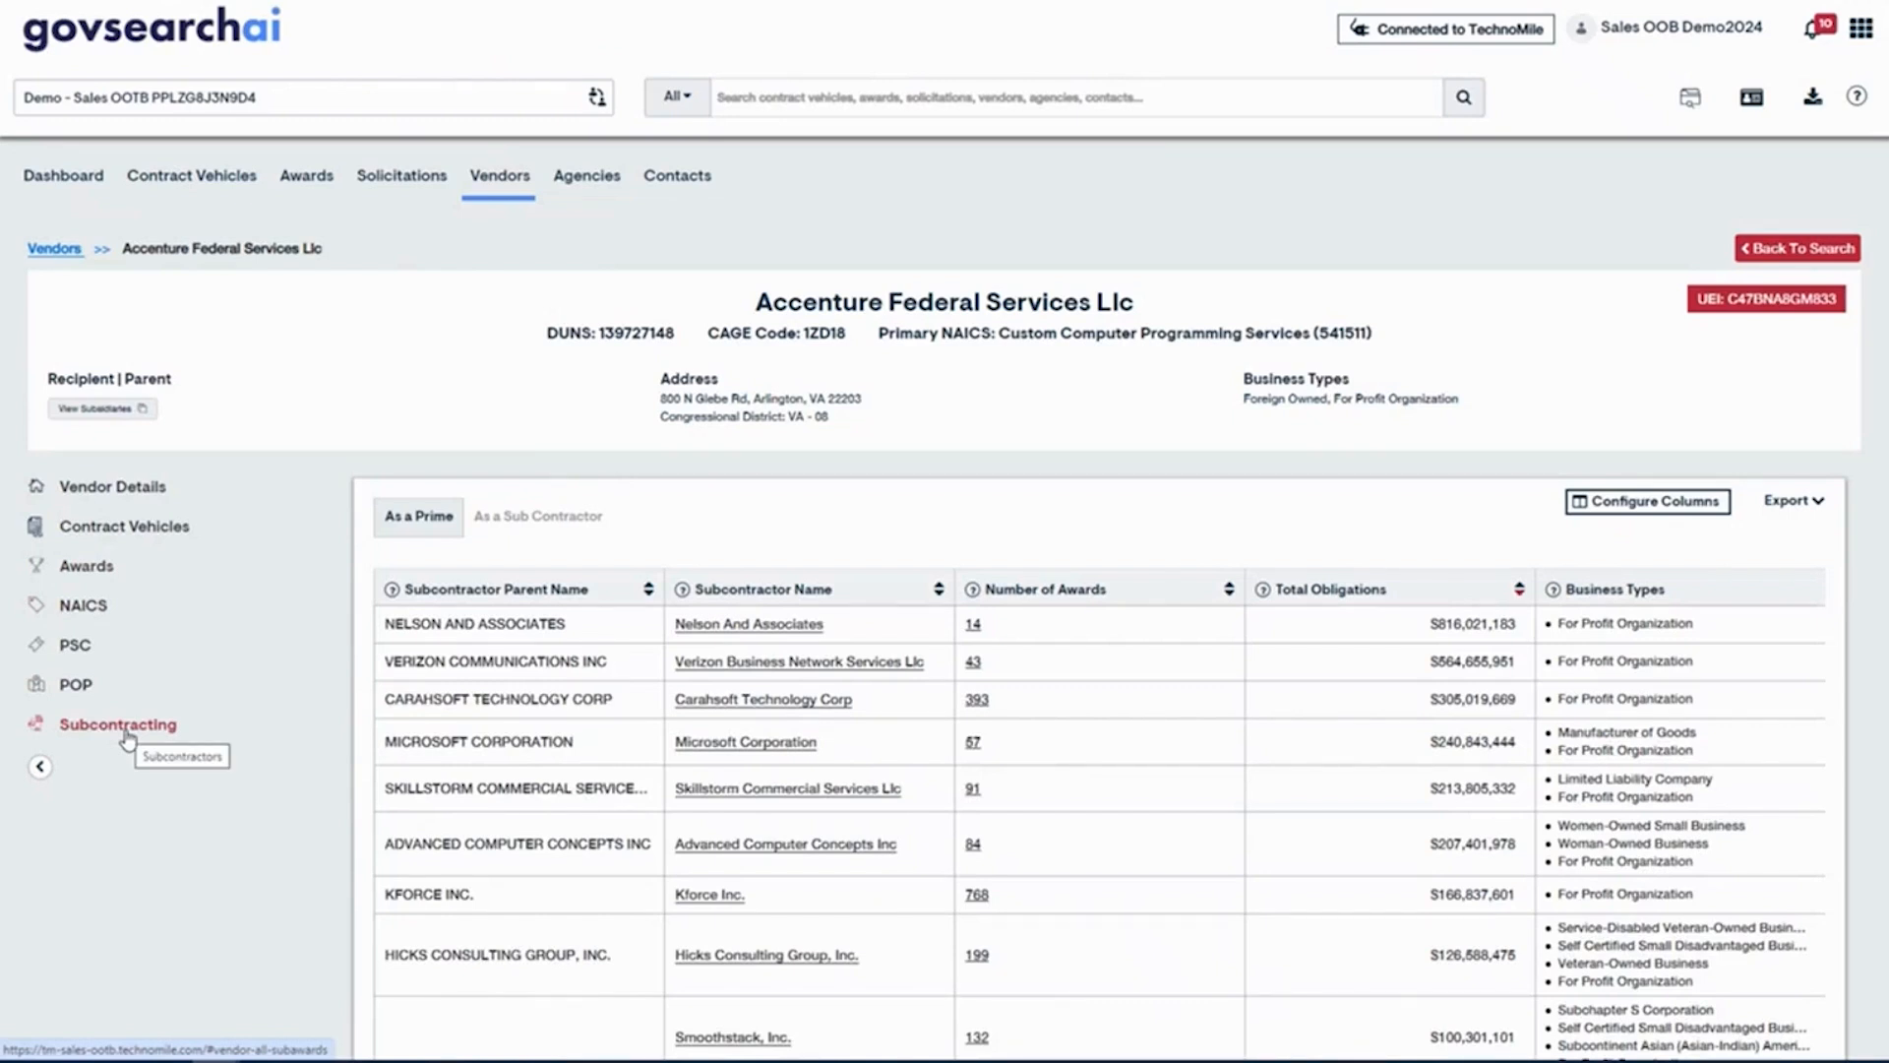
pyautogui.scroll(-3, 241, 634)
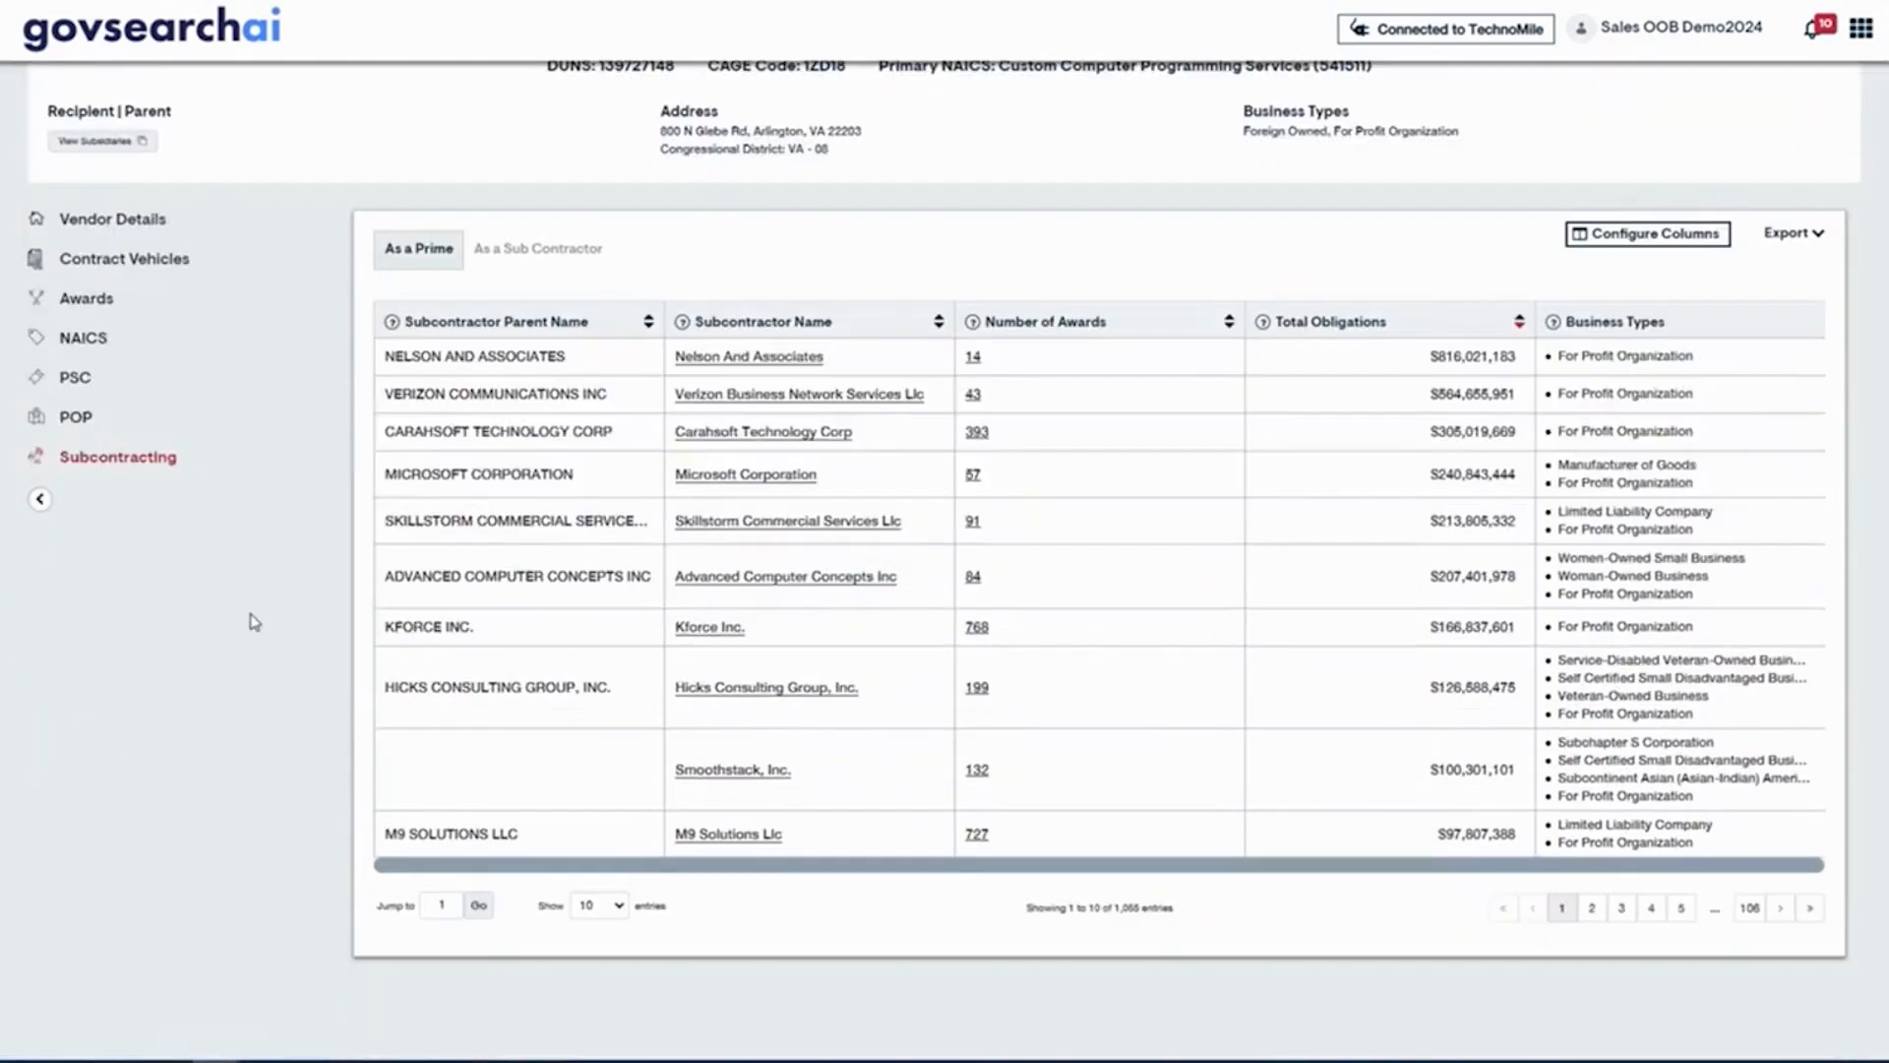
pyautogui.scroll(3, 254, 622)
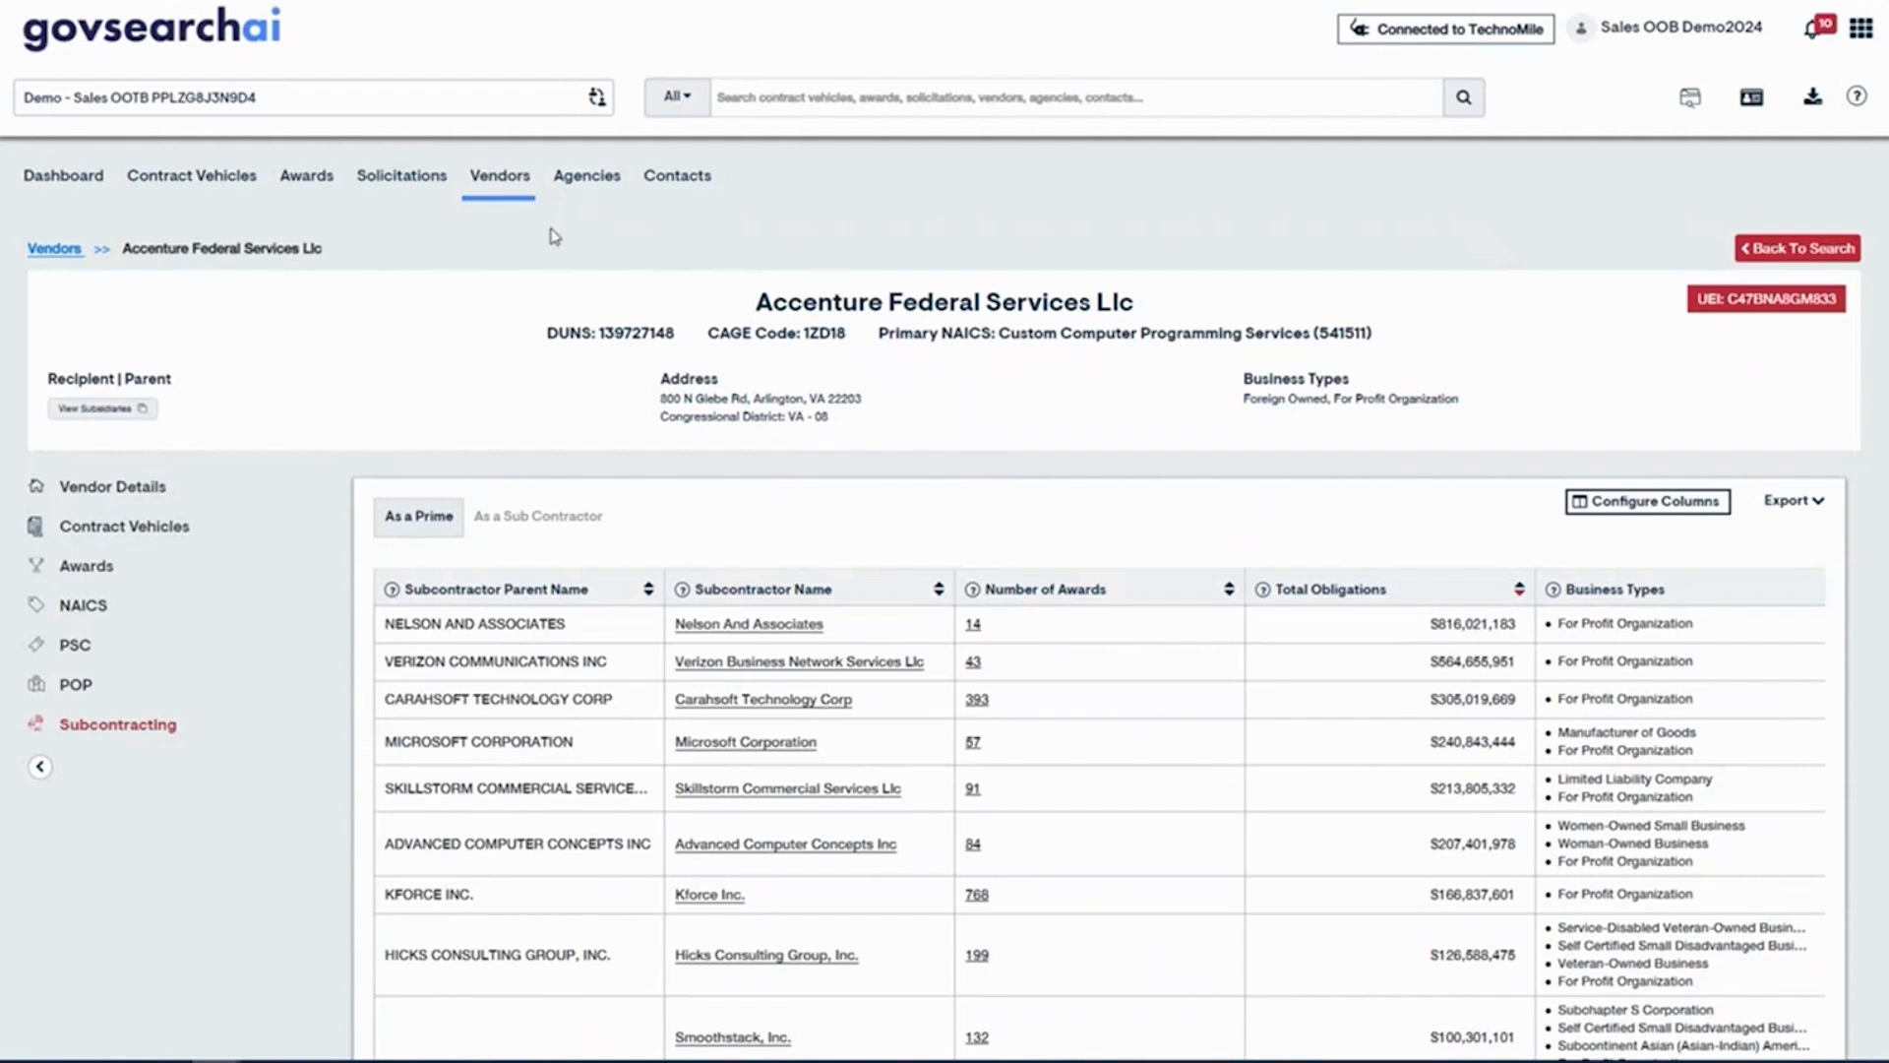
# Step: Open the Department of the Army from the agencies list and examine its award funding, top vendors, NAICS and PSC charts
pyautogui.click(611, 187)
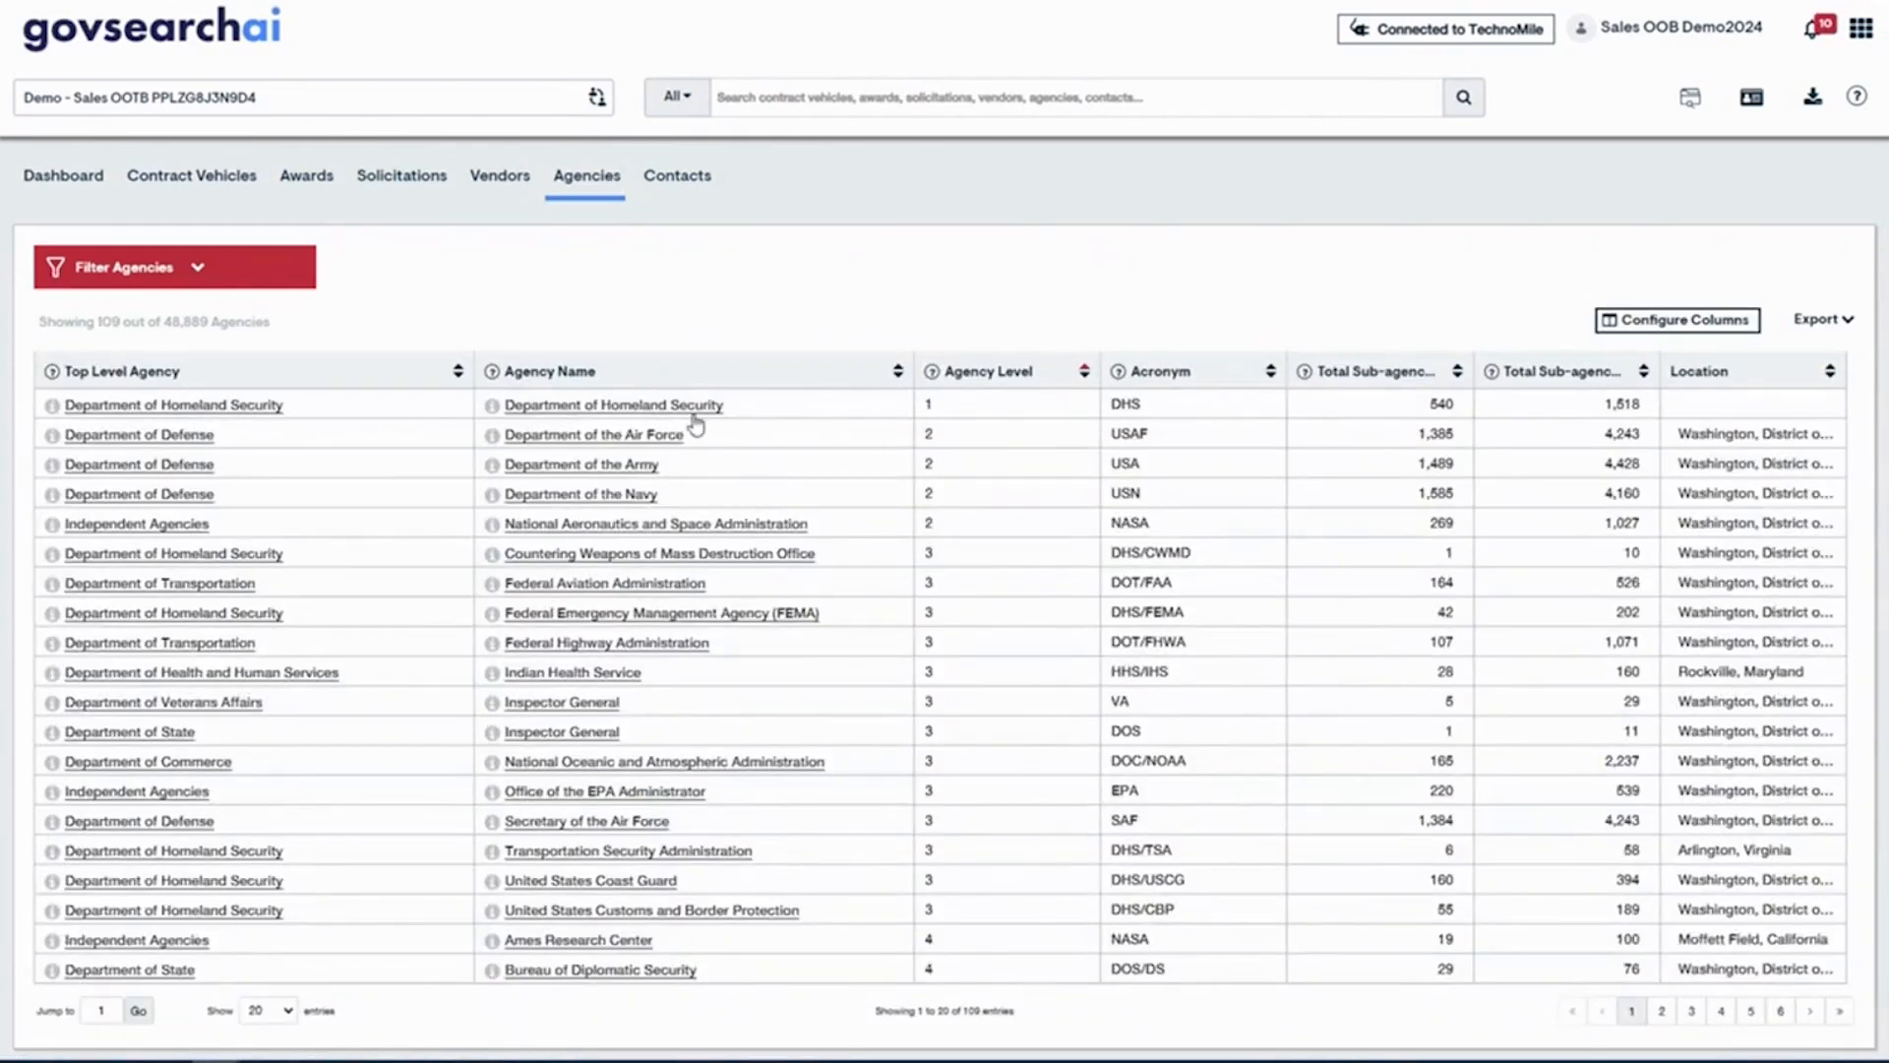
pyautogui.click(643, 476)
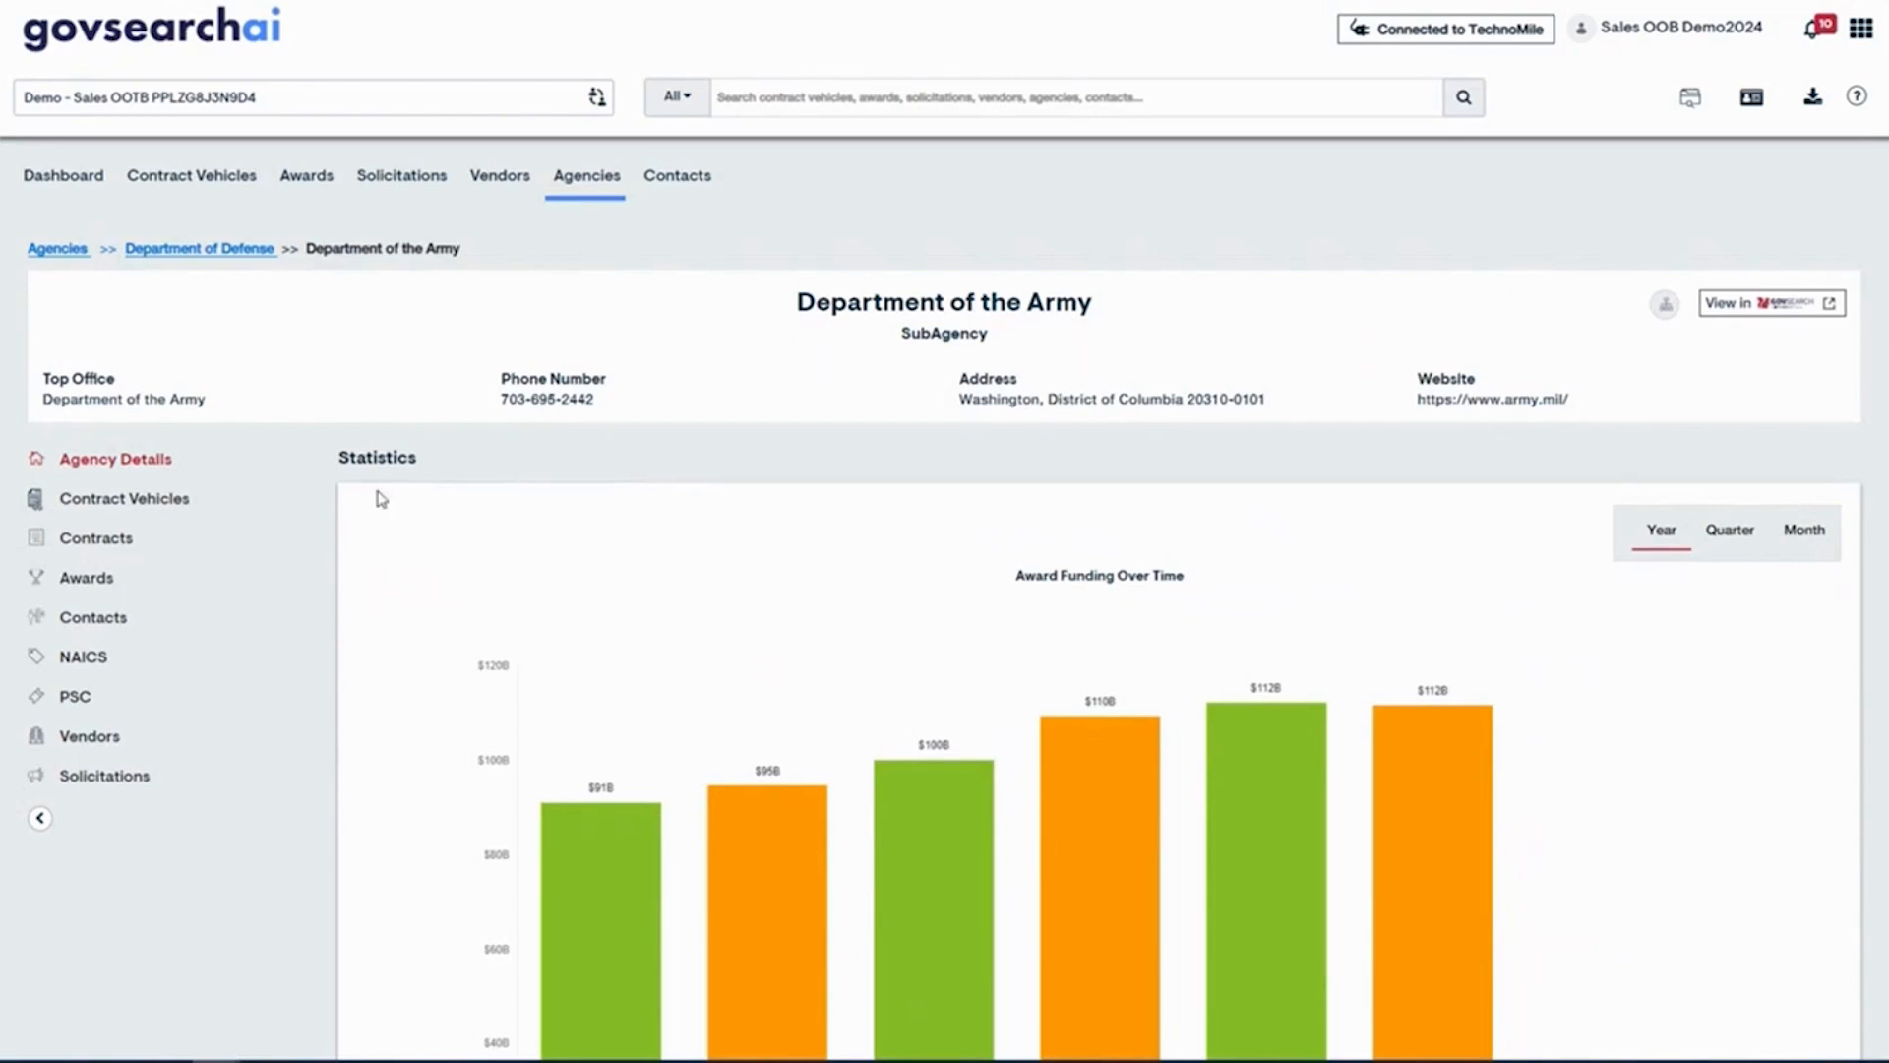
pyautogui.scroll(-2, 341, 528)
pyautogui.scroll(-1, 338, 531)
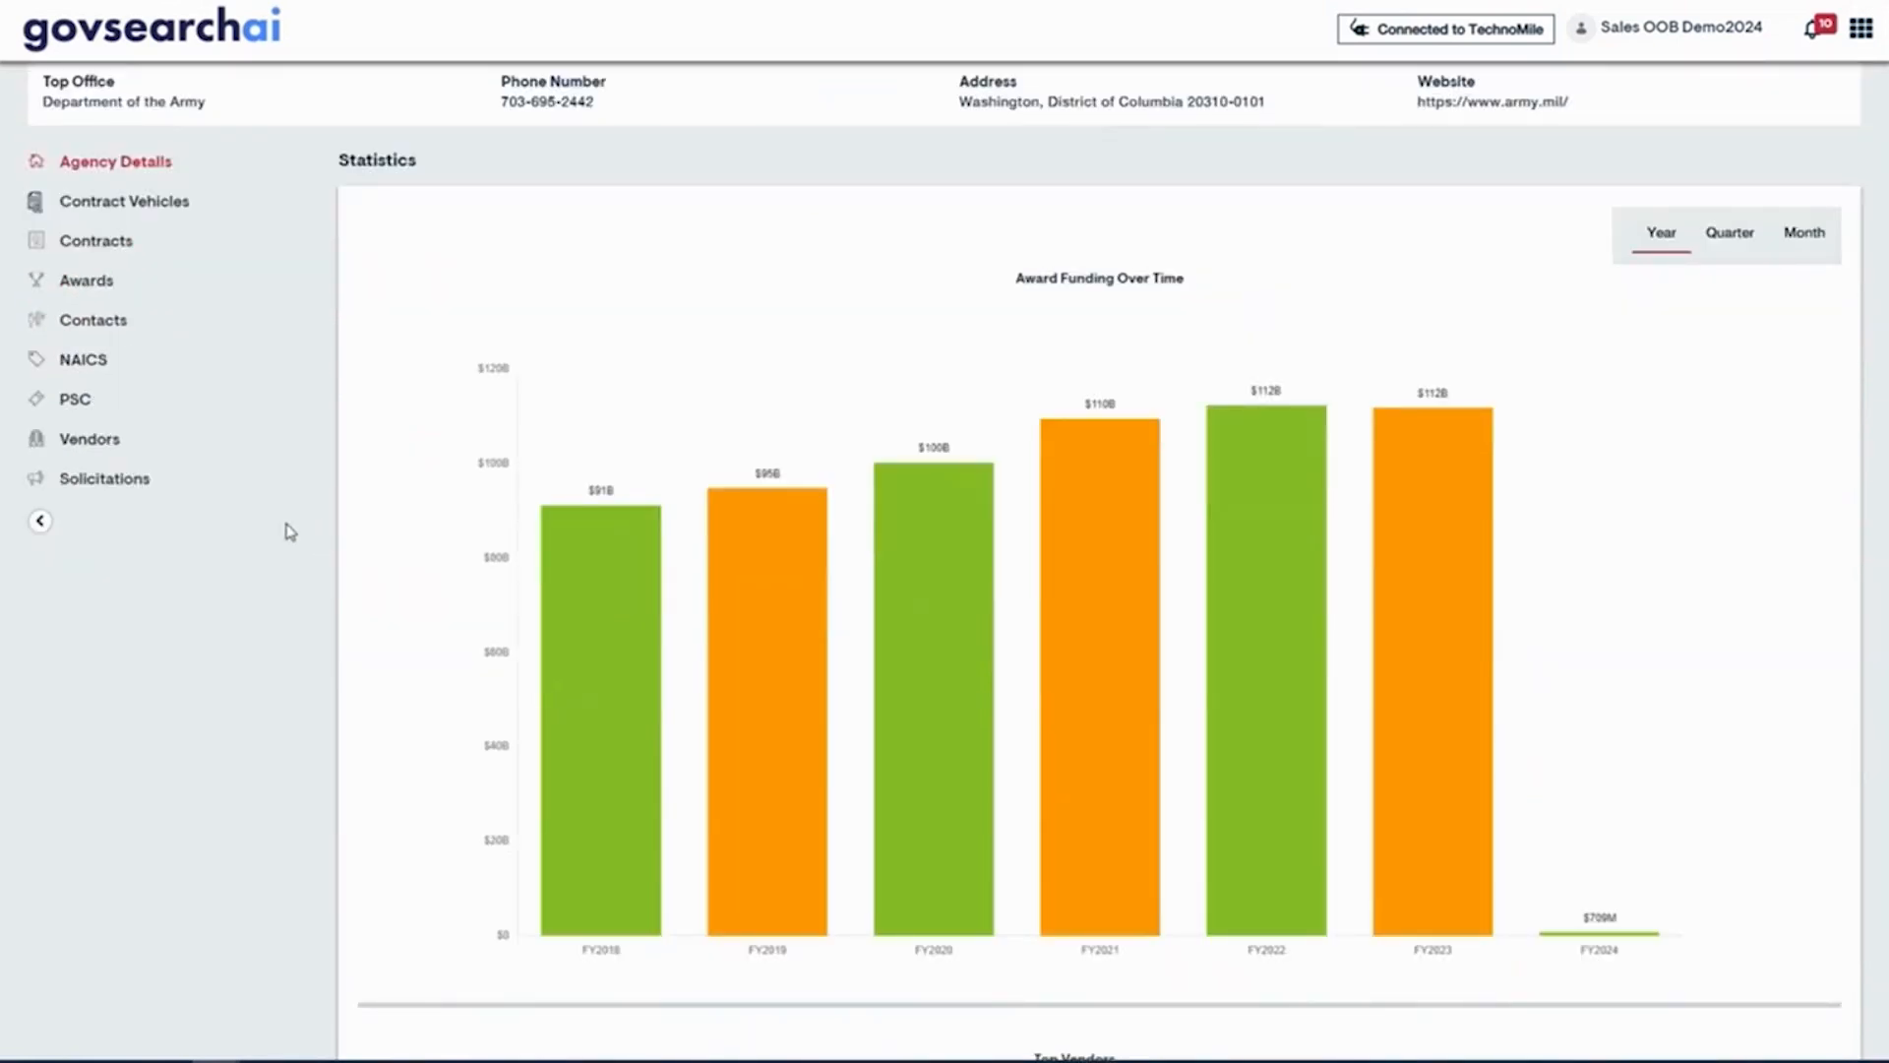
pyautogui.scroll(-5, 290, 532)
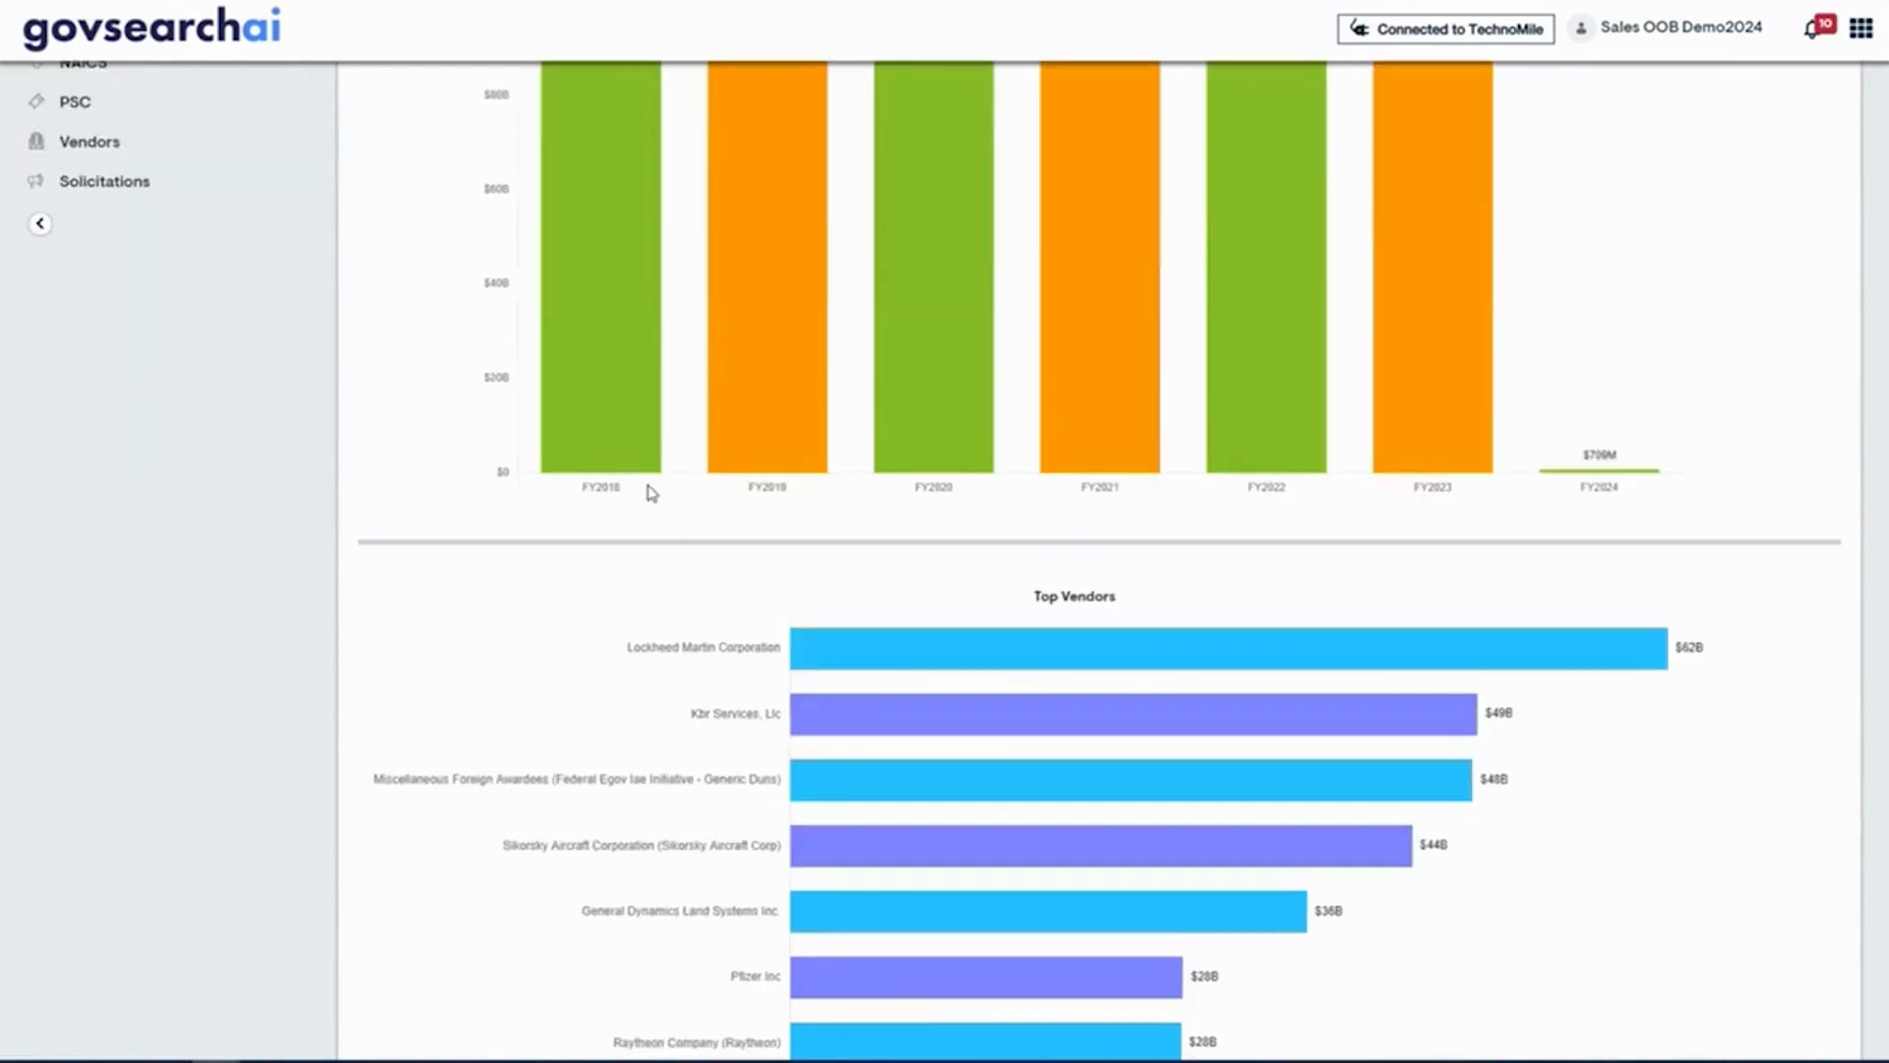
pyautogui.scroll(-3, 650, 492)
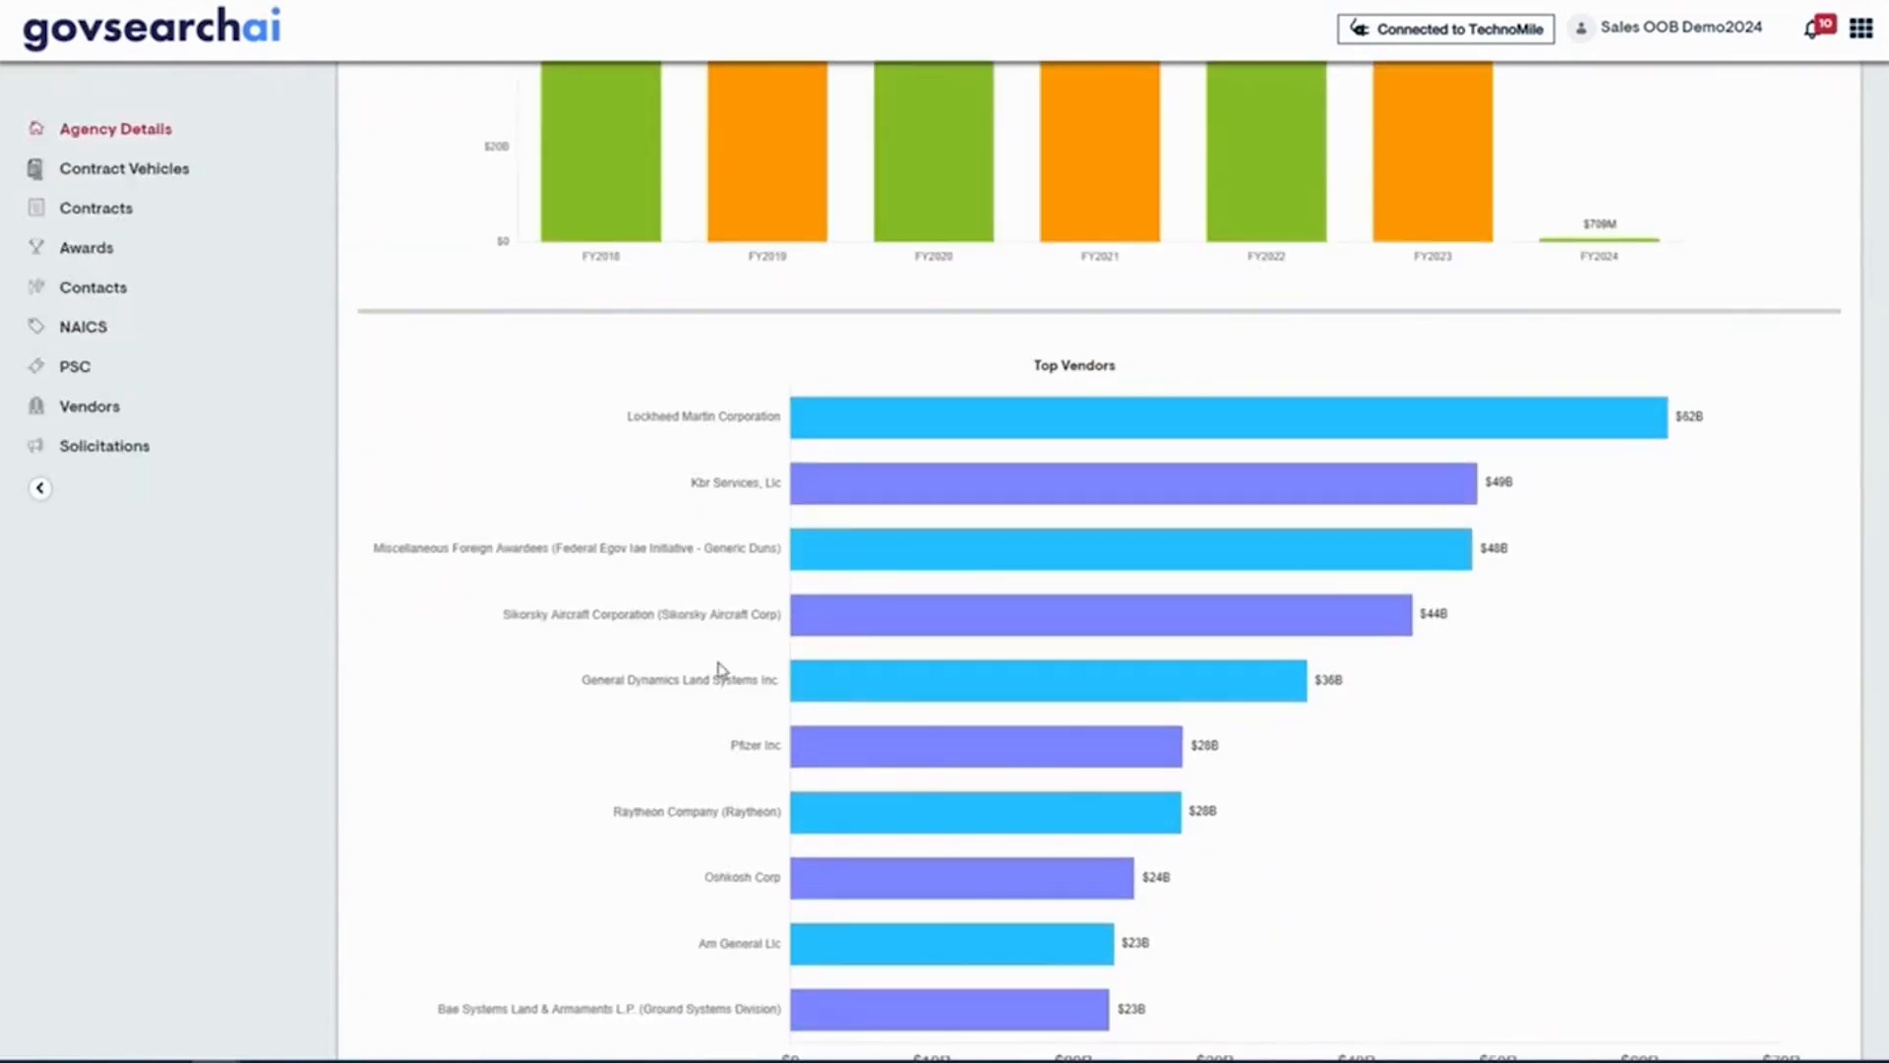
pyautogui.scroll(-5, 718, 669)
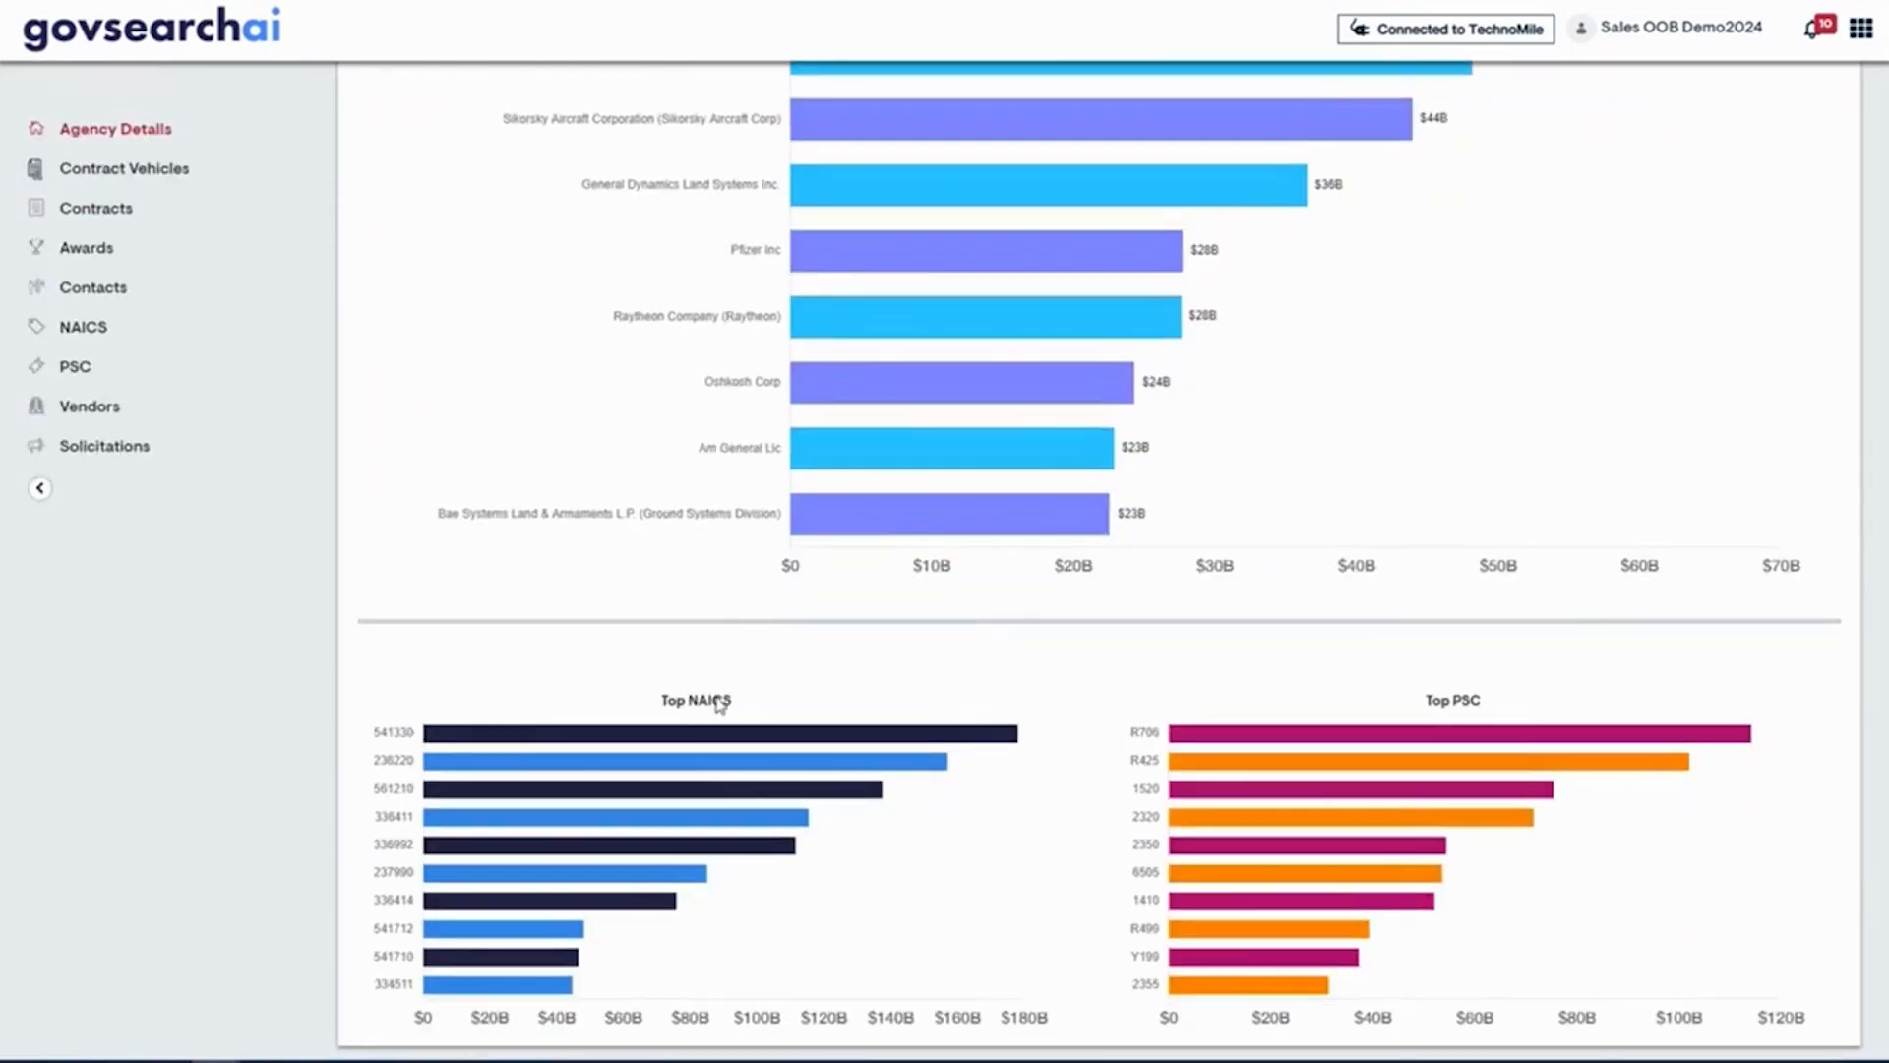
# Step: Open the Department of the Army's awards list and expand its filters to inspect the available search criteria
pyautogui.scroll(-1, 722, 704)
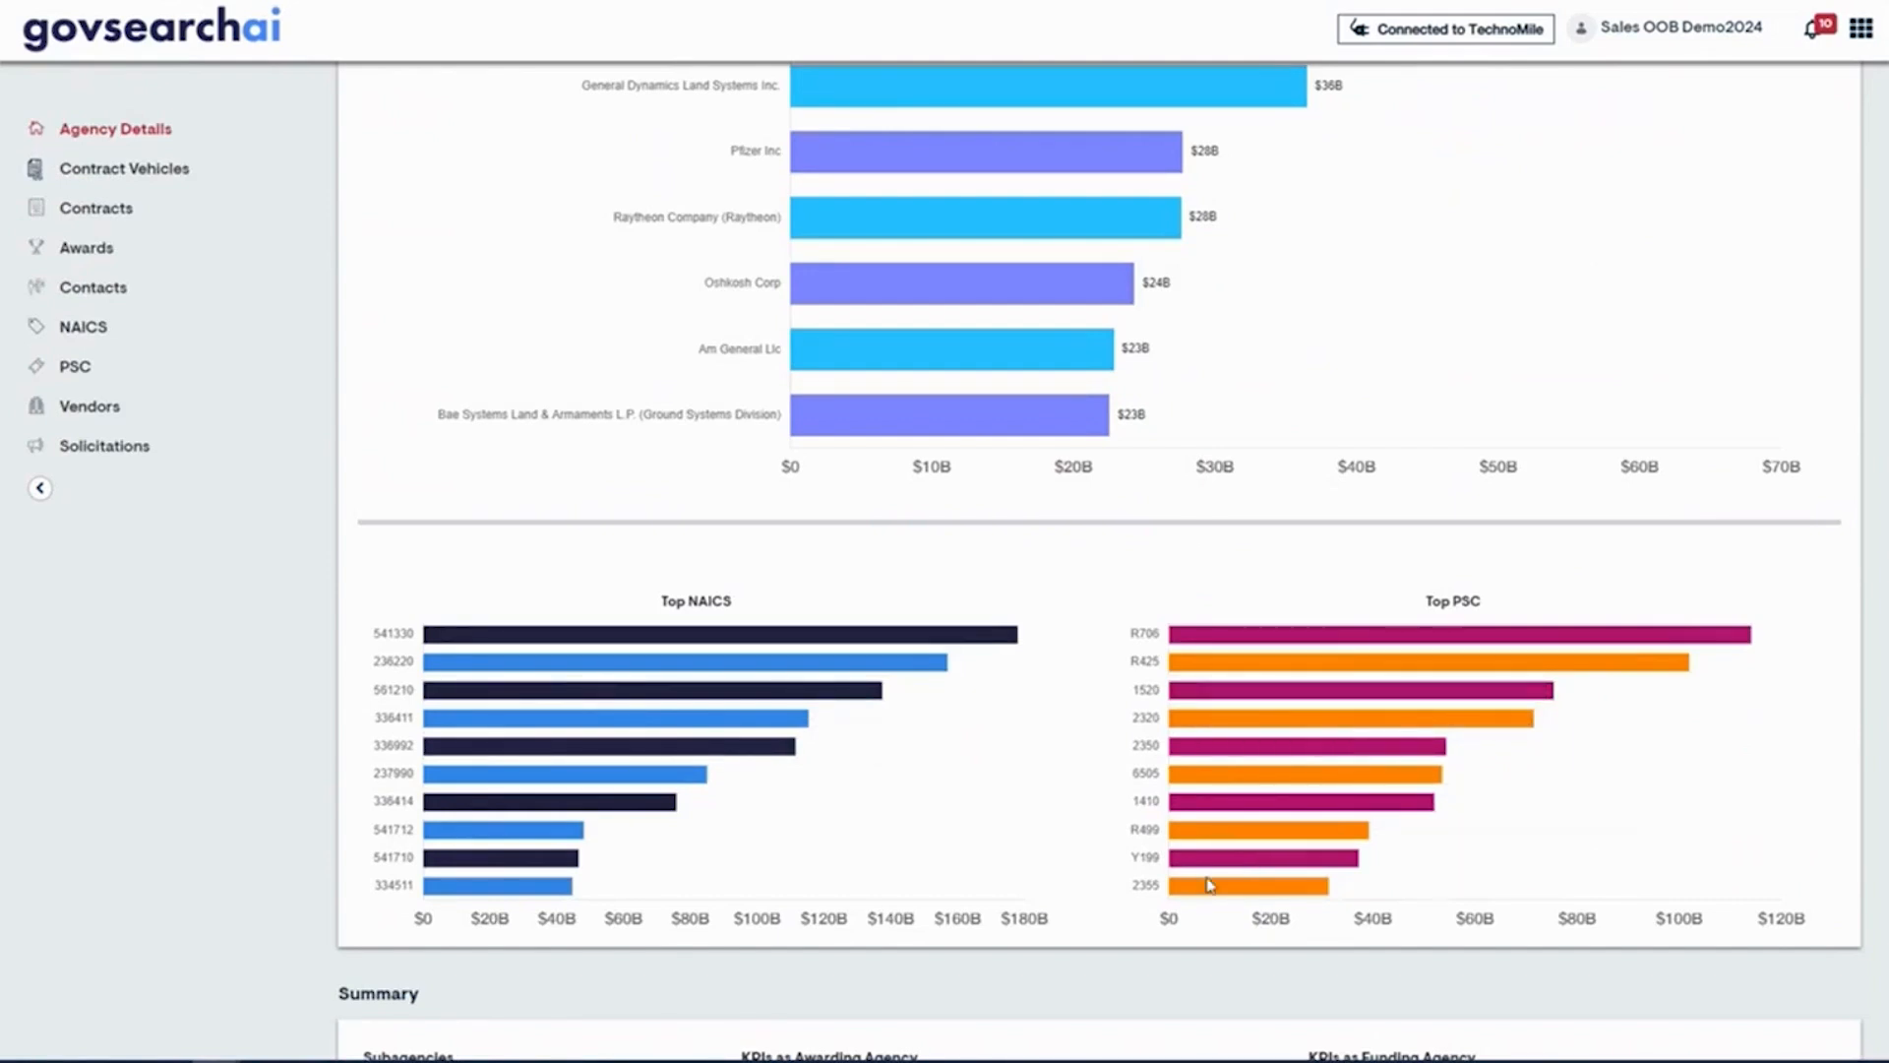
pyautogui.click(85, 251)
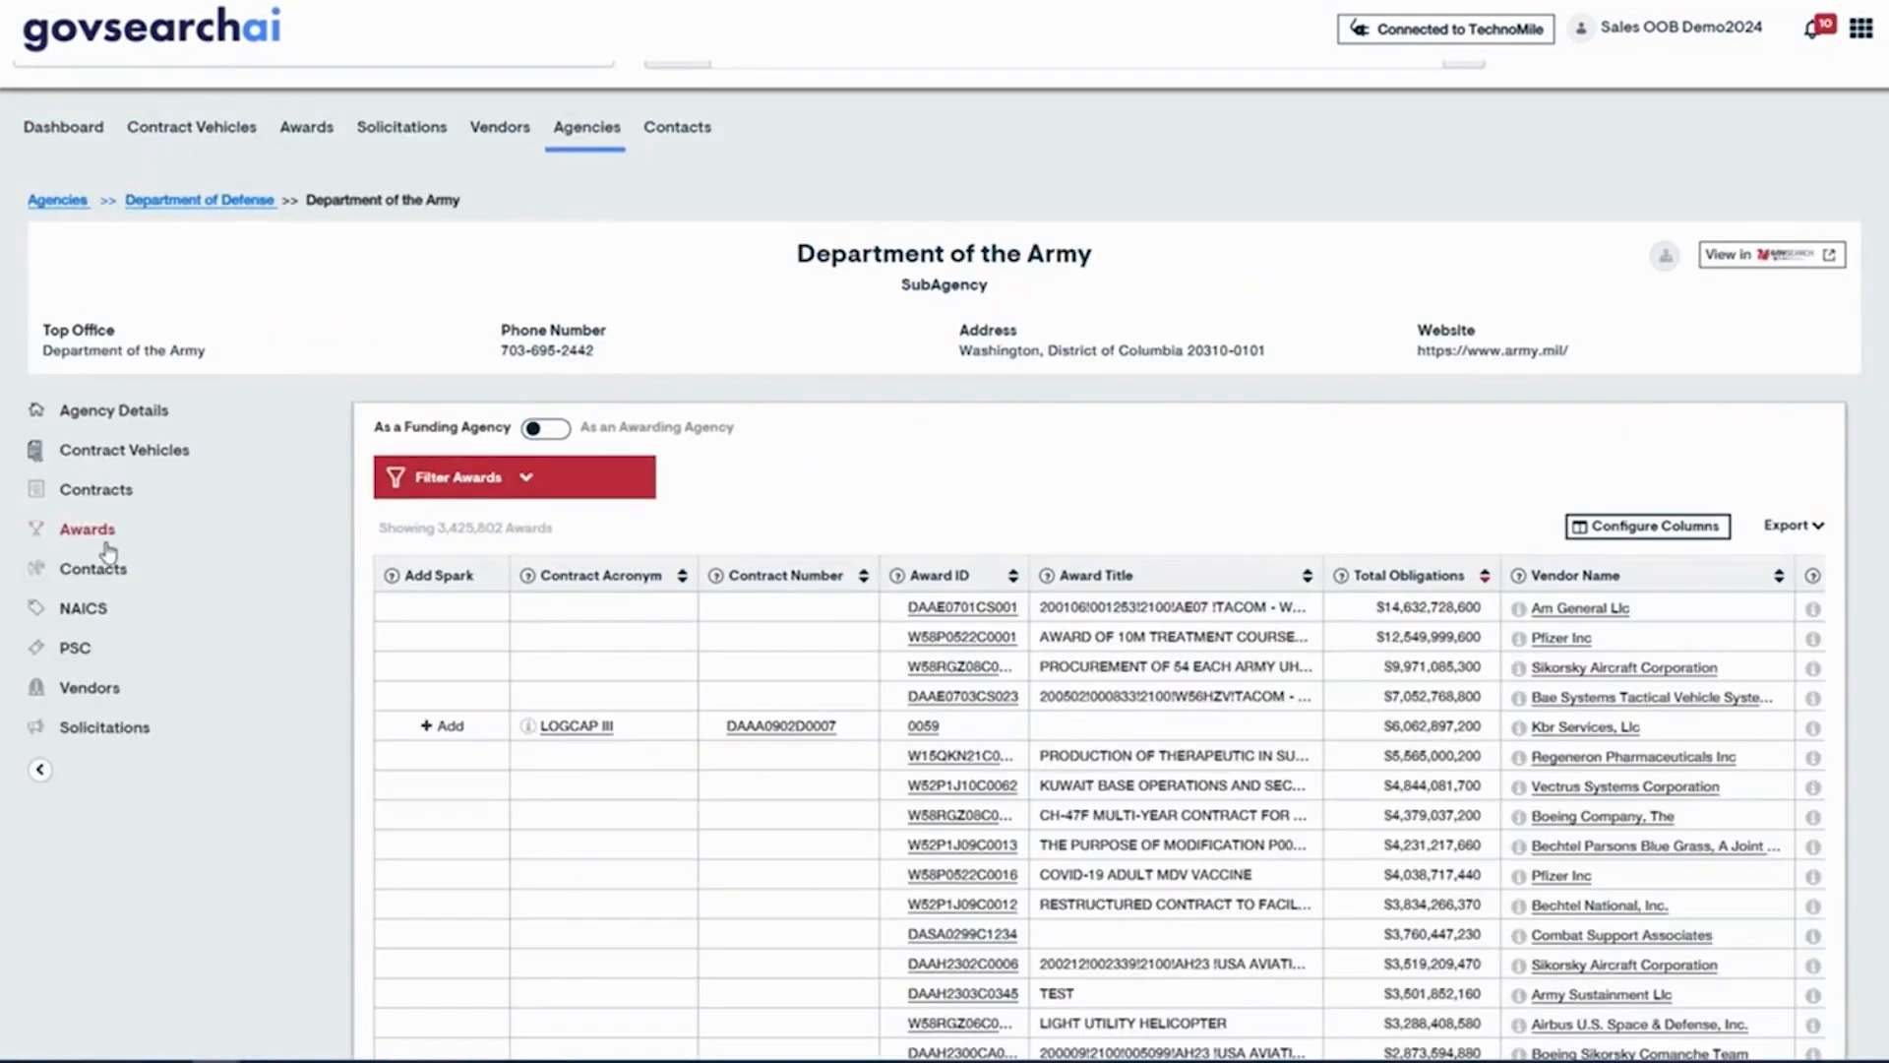
pyautogui.click(480, 490)
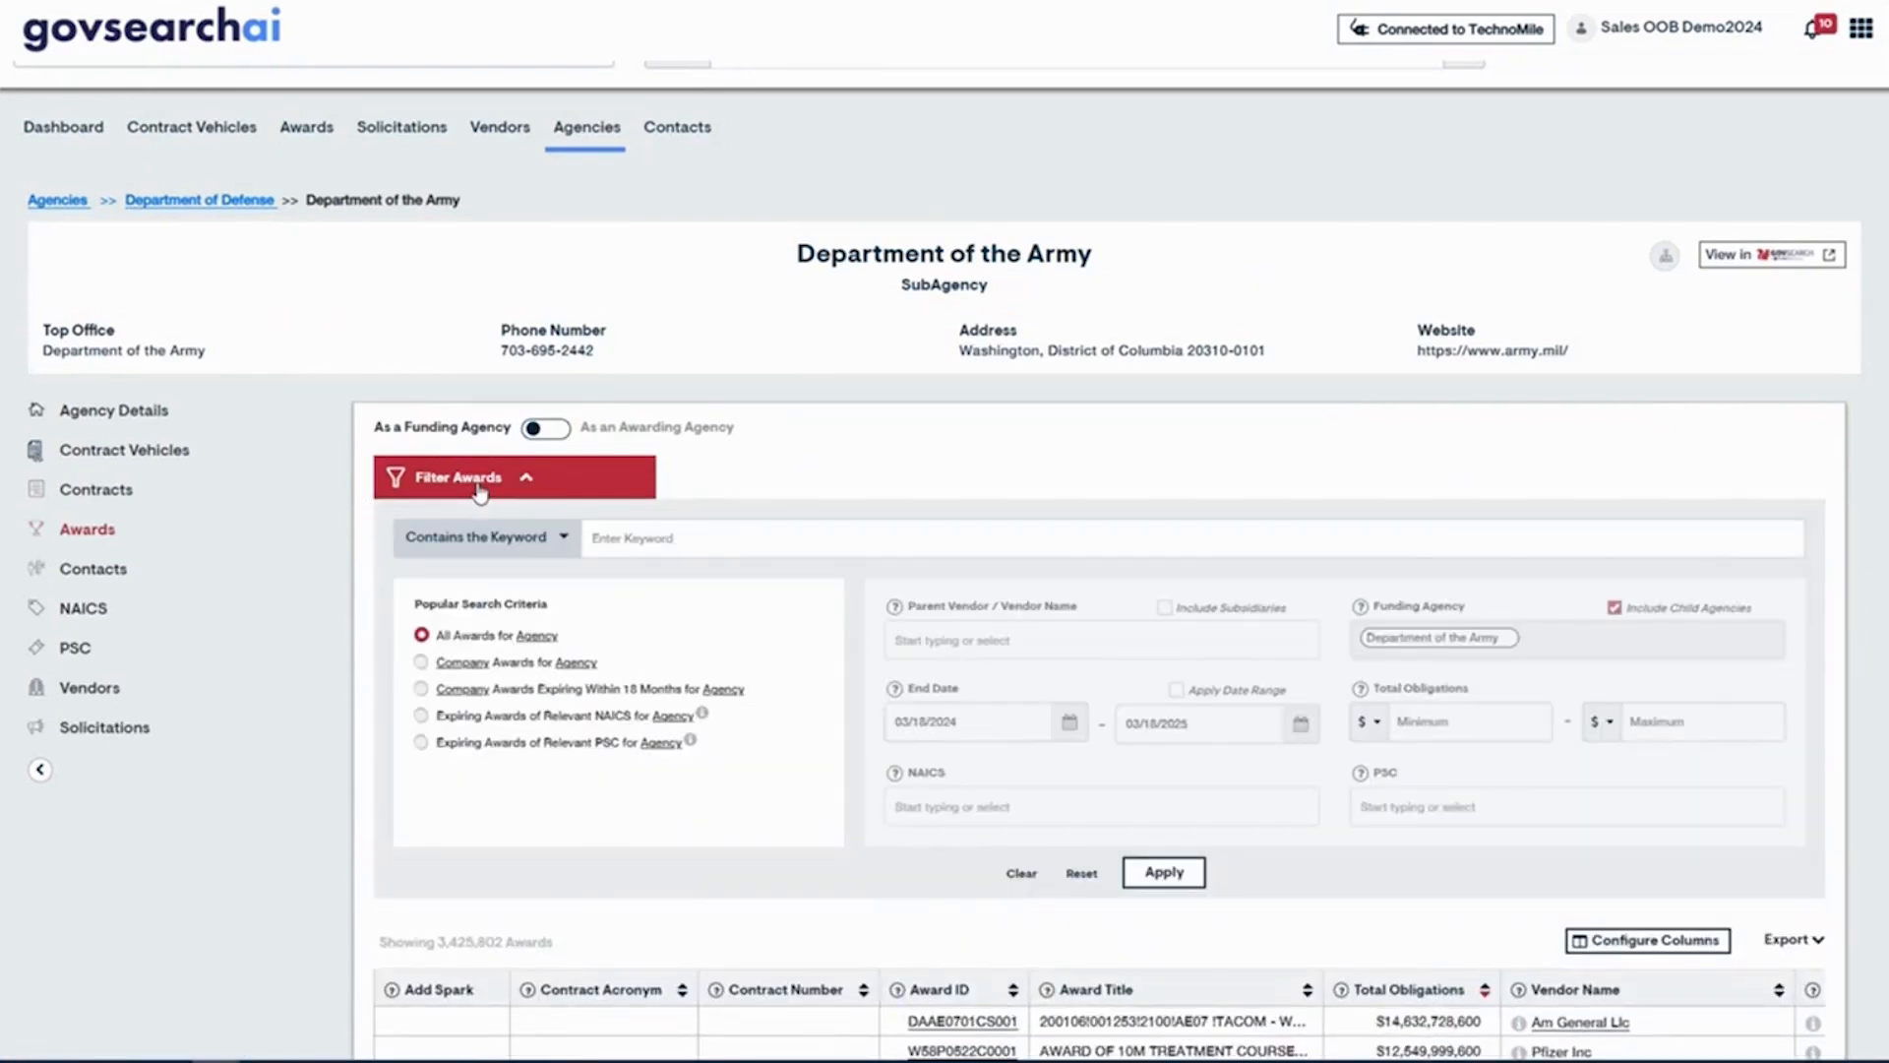
# Step: Open the Department of the Army's contacts, switch from the by-office view to Full Contacts and look through the list
pyautogui.click(104, 579)
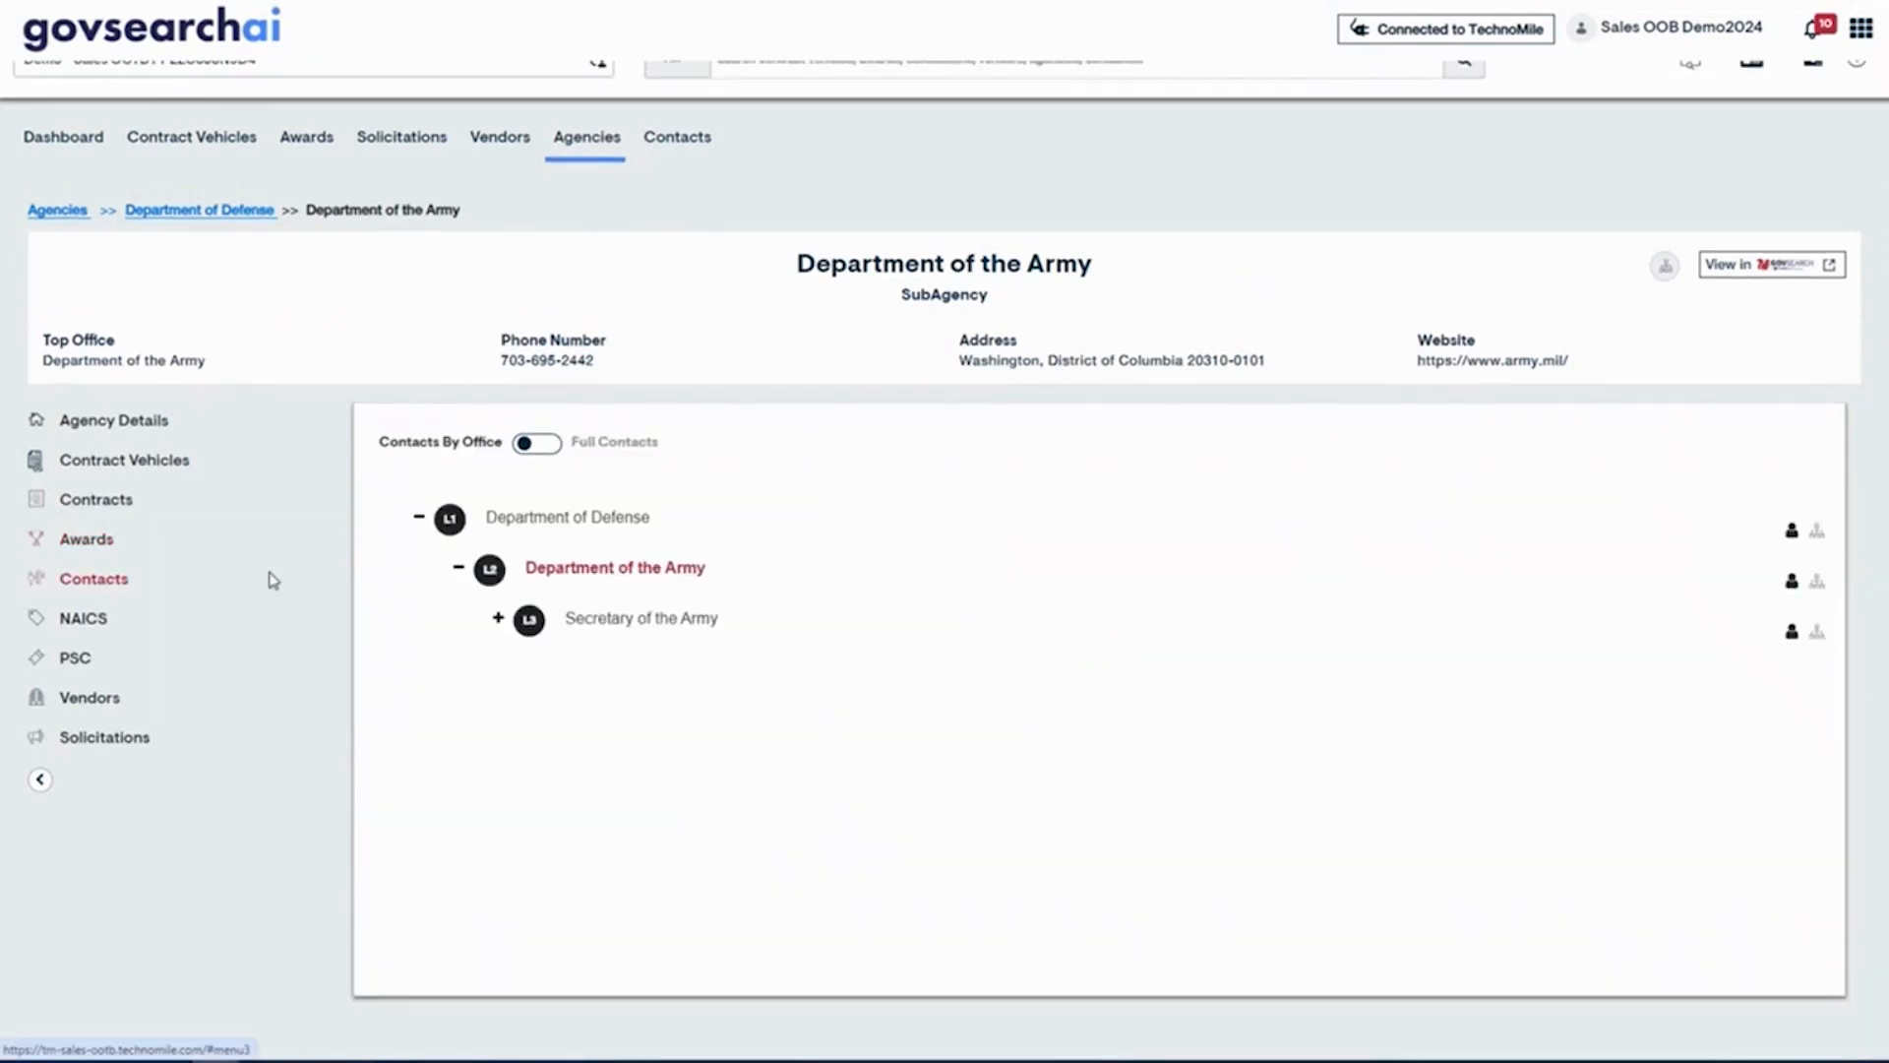
pyautogui.click(532, 446)
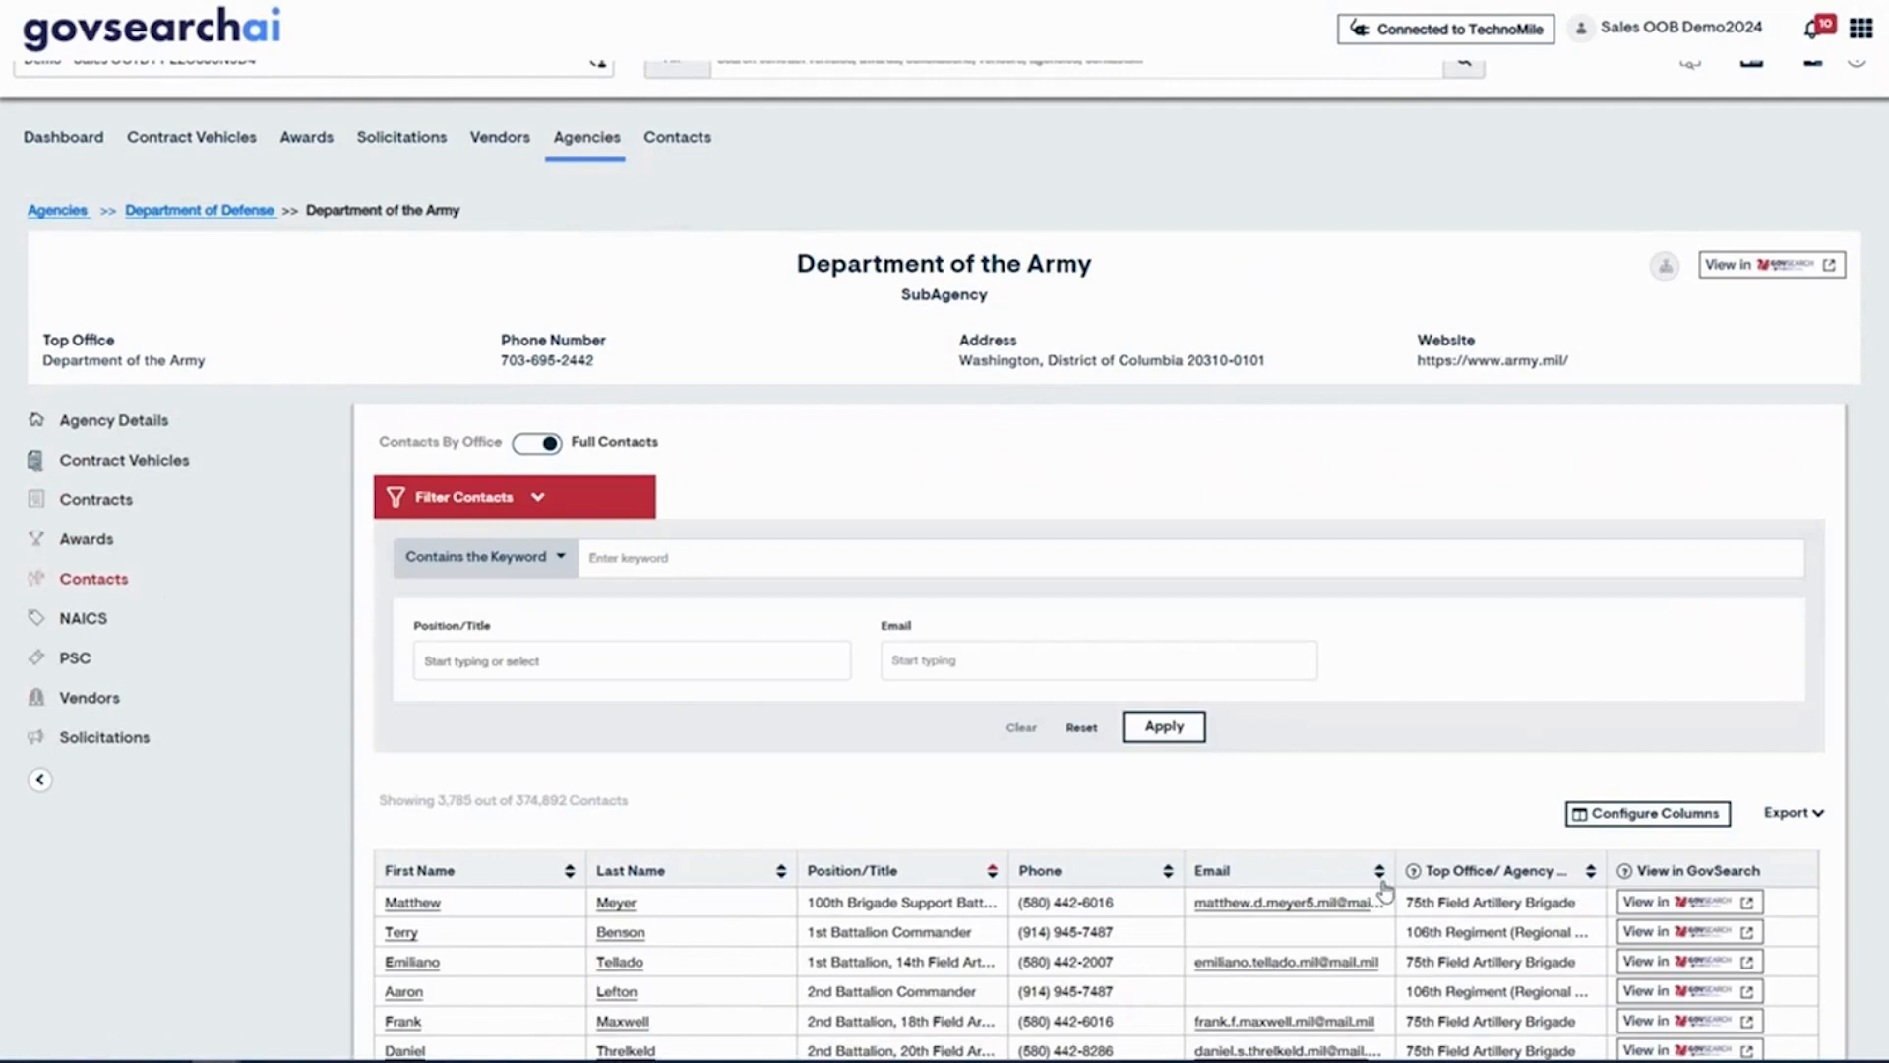
pyautogui.scroll(-2, 356, 752)
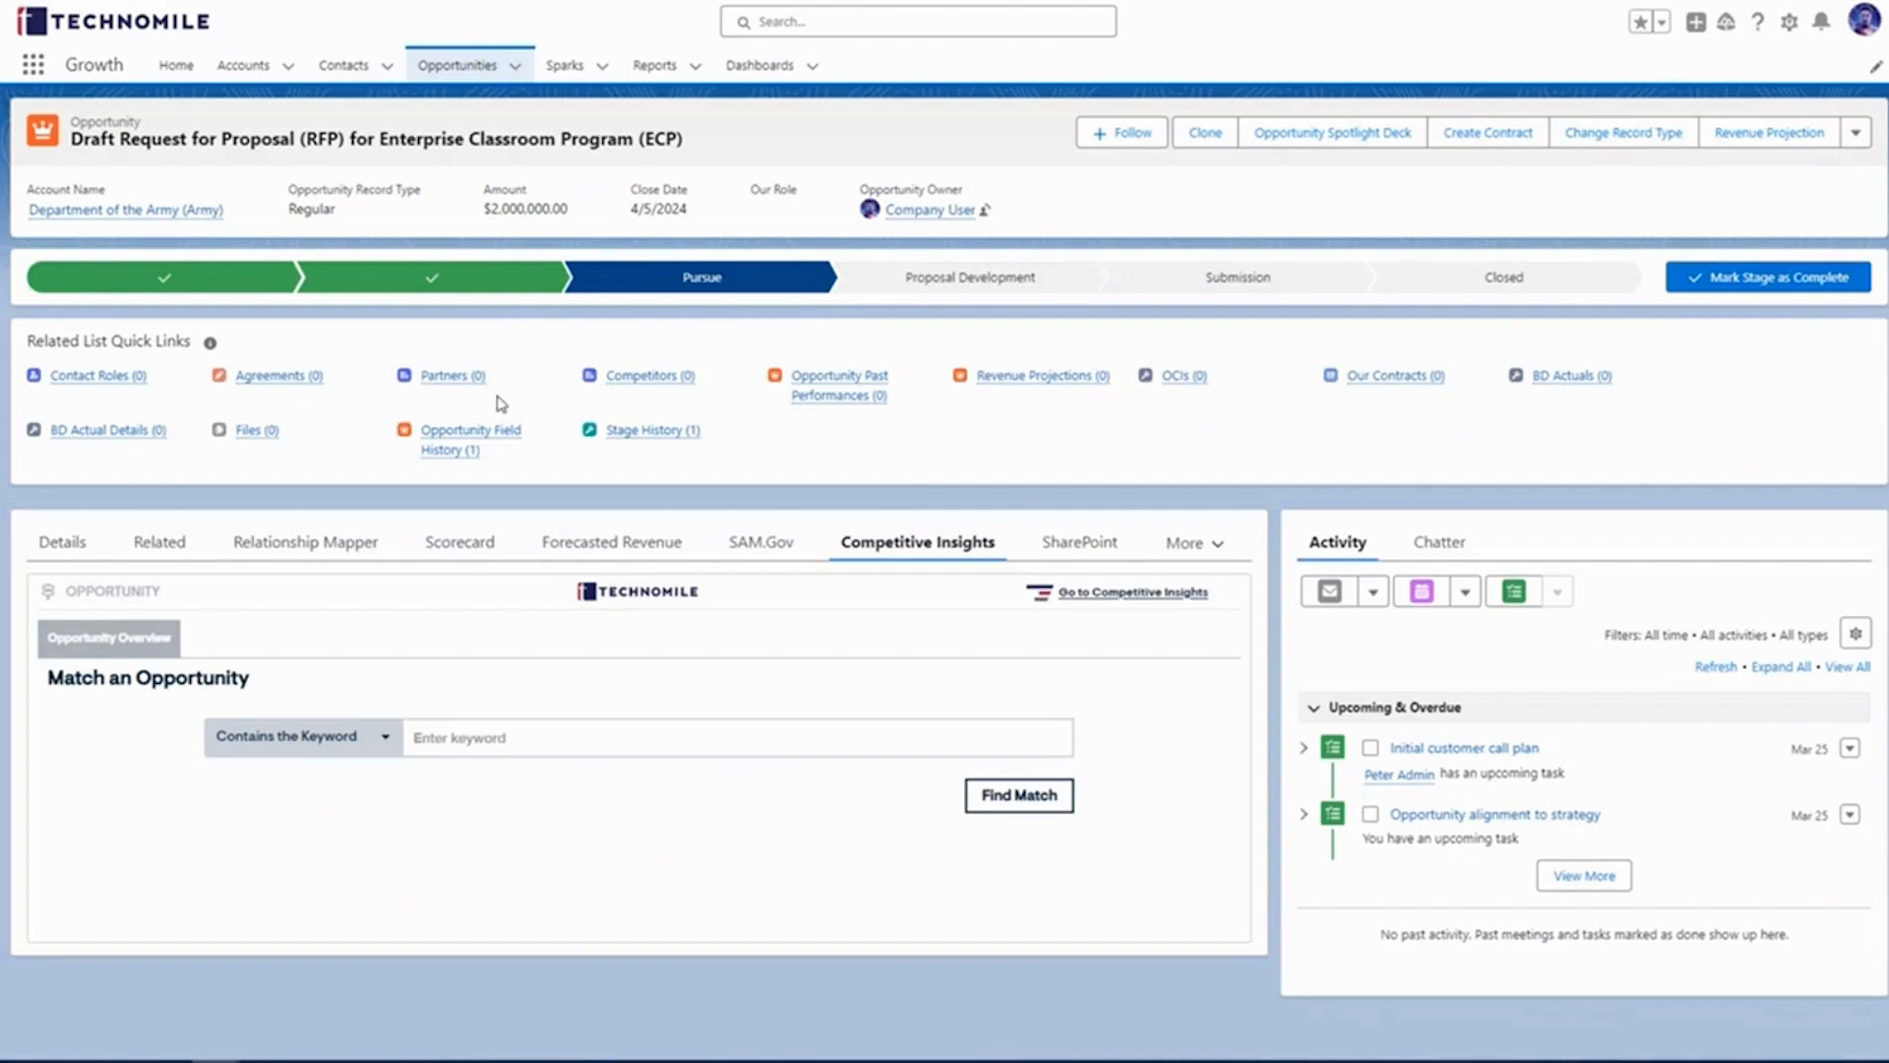
# Step: Return to the ECP opportunity in TechnoMile Growth and preview the Partners list among its related list quick links
pyautogui.moveTo(218, 342); pyautogui.dragTo(23, 341)
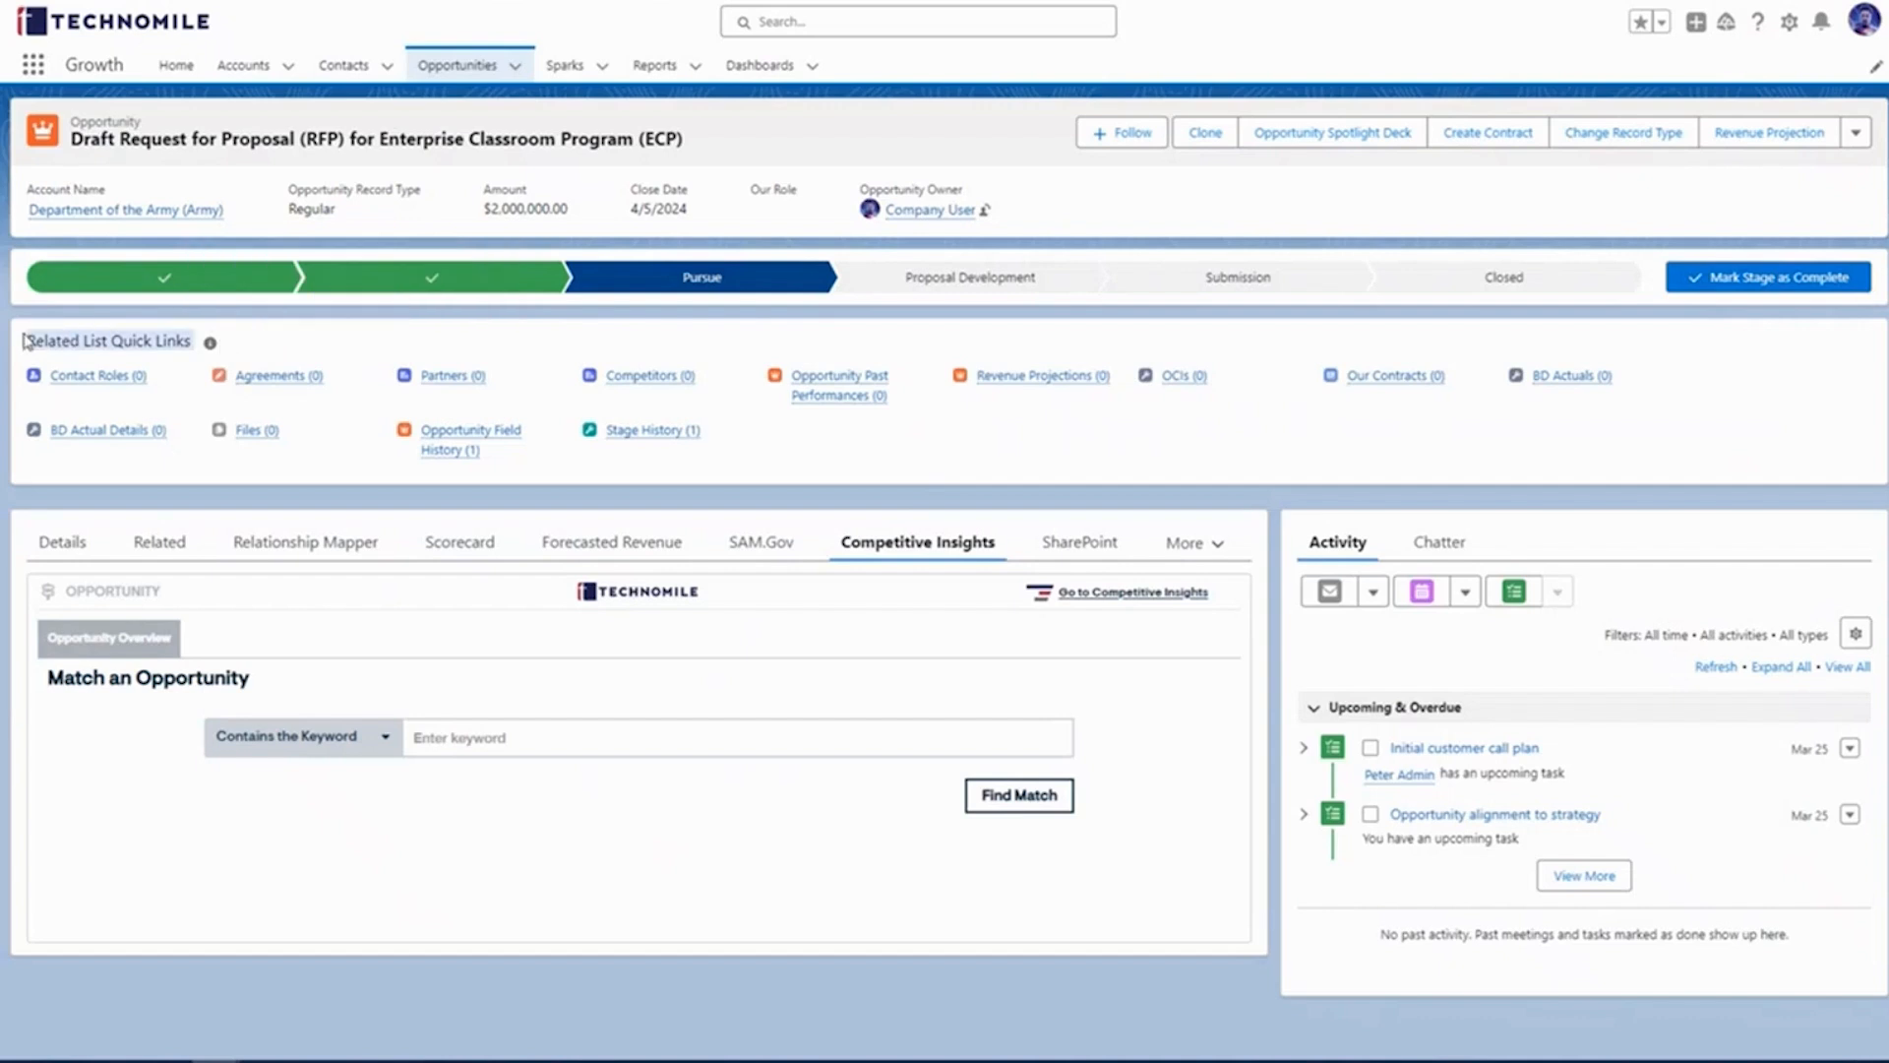
pyautogui.click(375, 350)
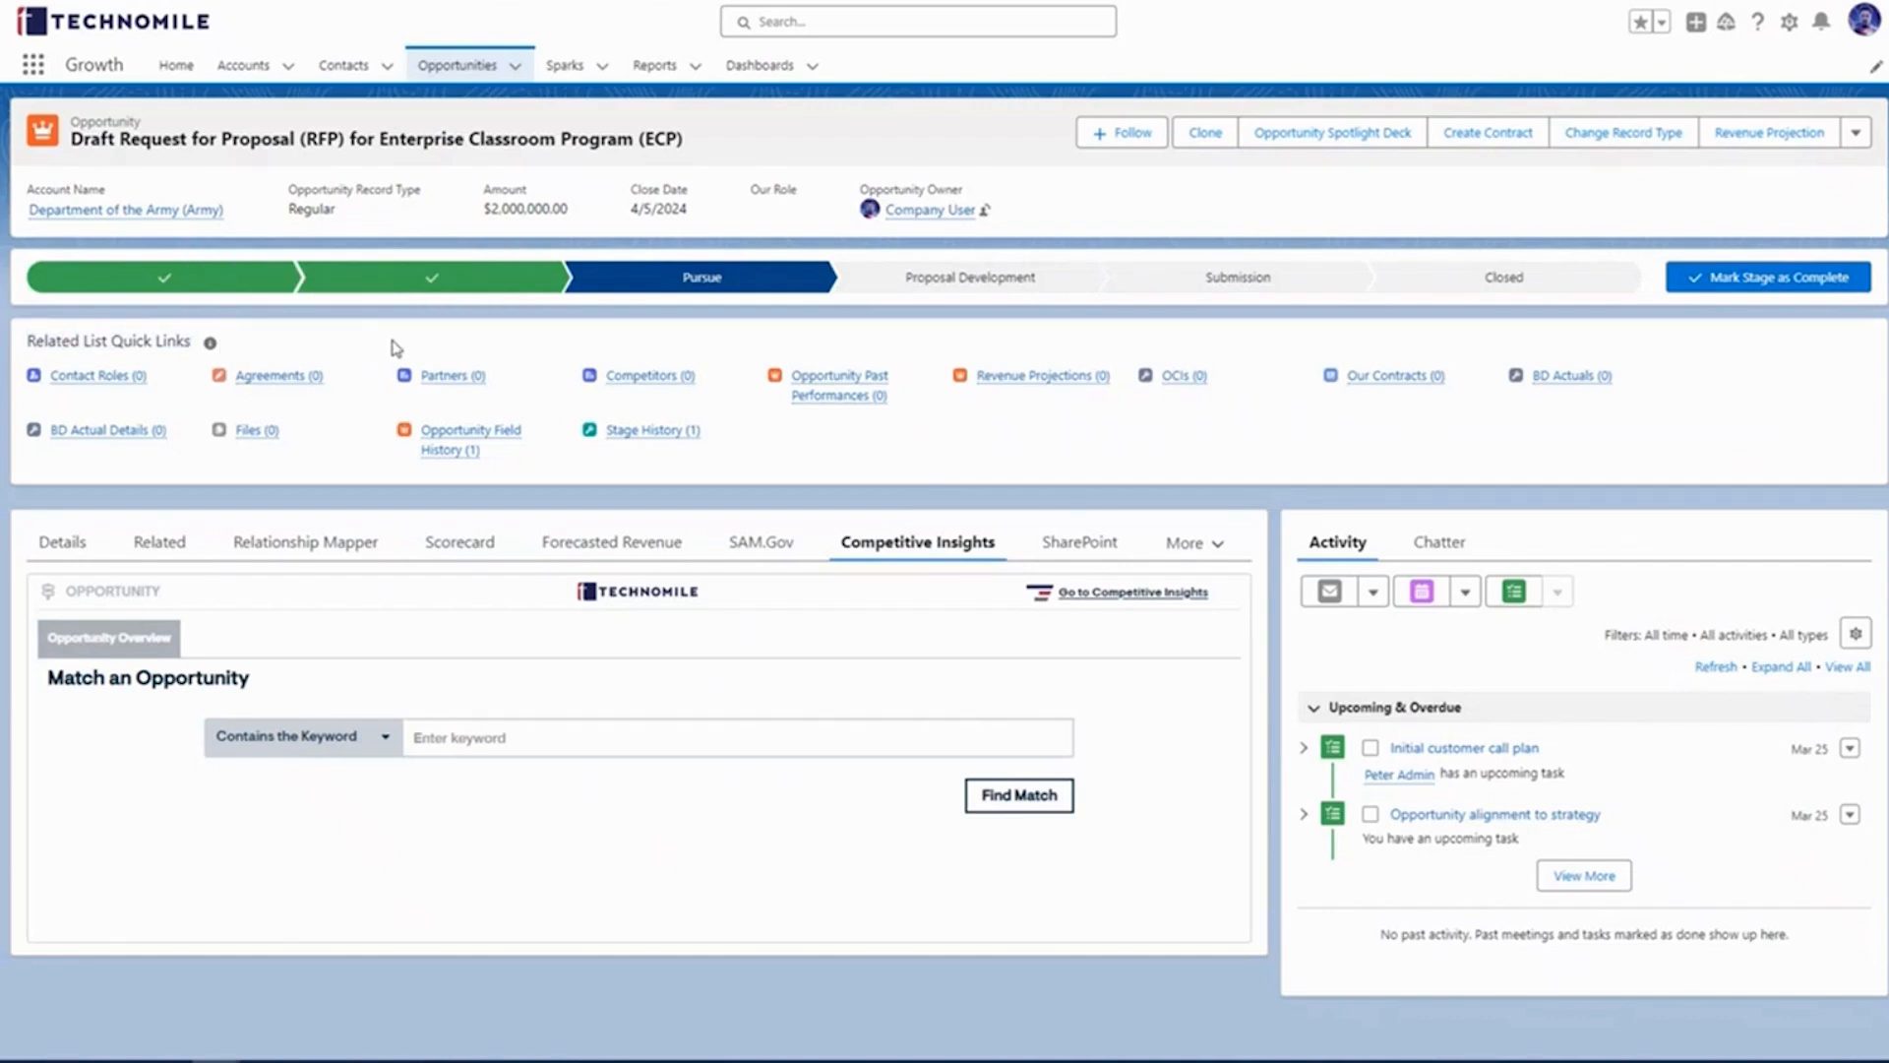
pyautogui.moveTo(448, 389)
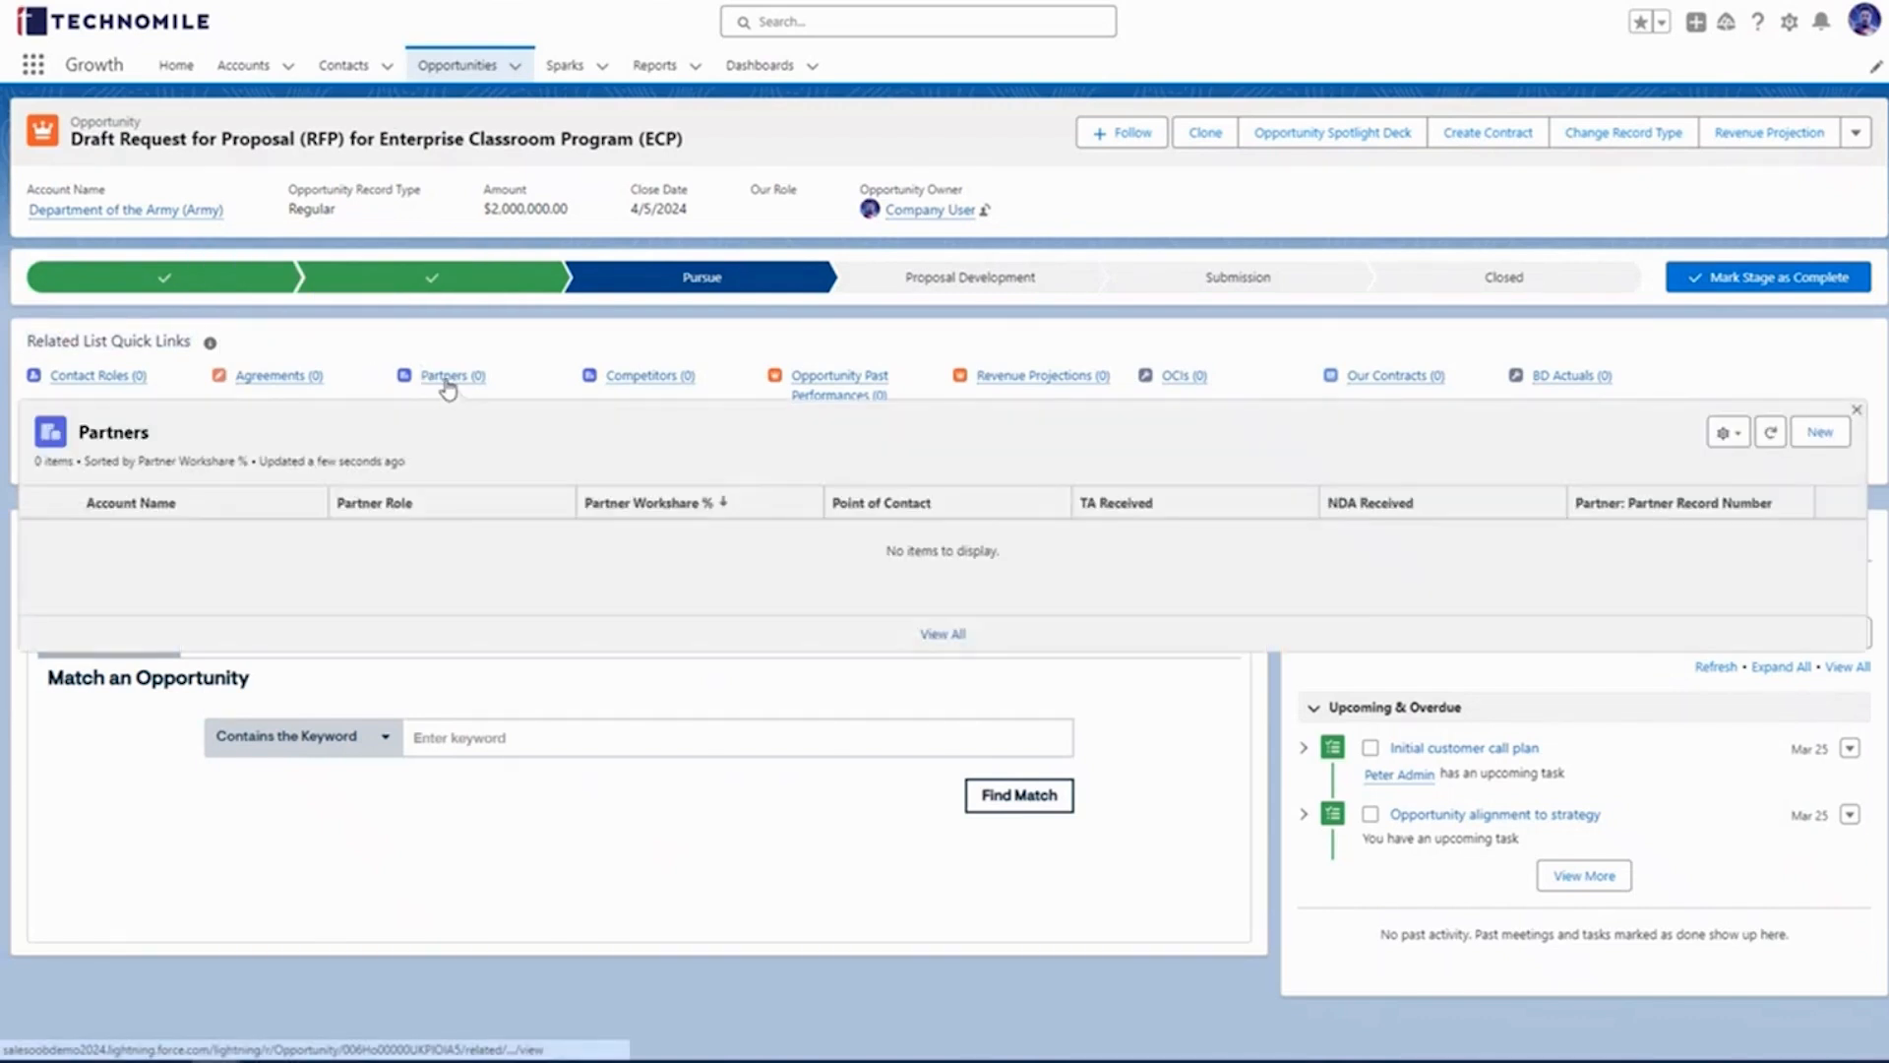
# Step: Add LEIDOS Holdings, INC. as a competitor on the opportunity, leaving the strengths and weaknesses blank, and save the record
pyautogui.moveTo(655, 383)
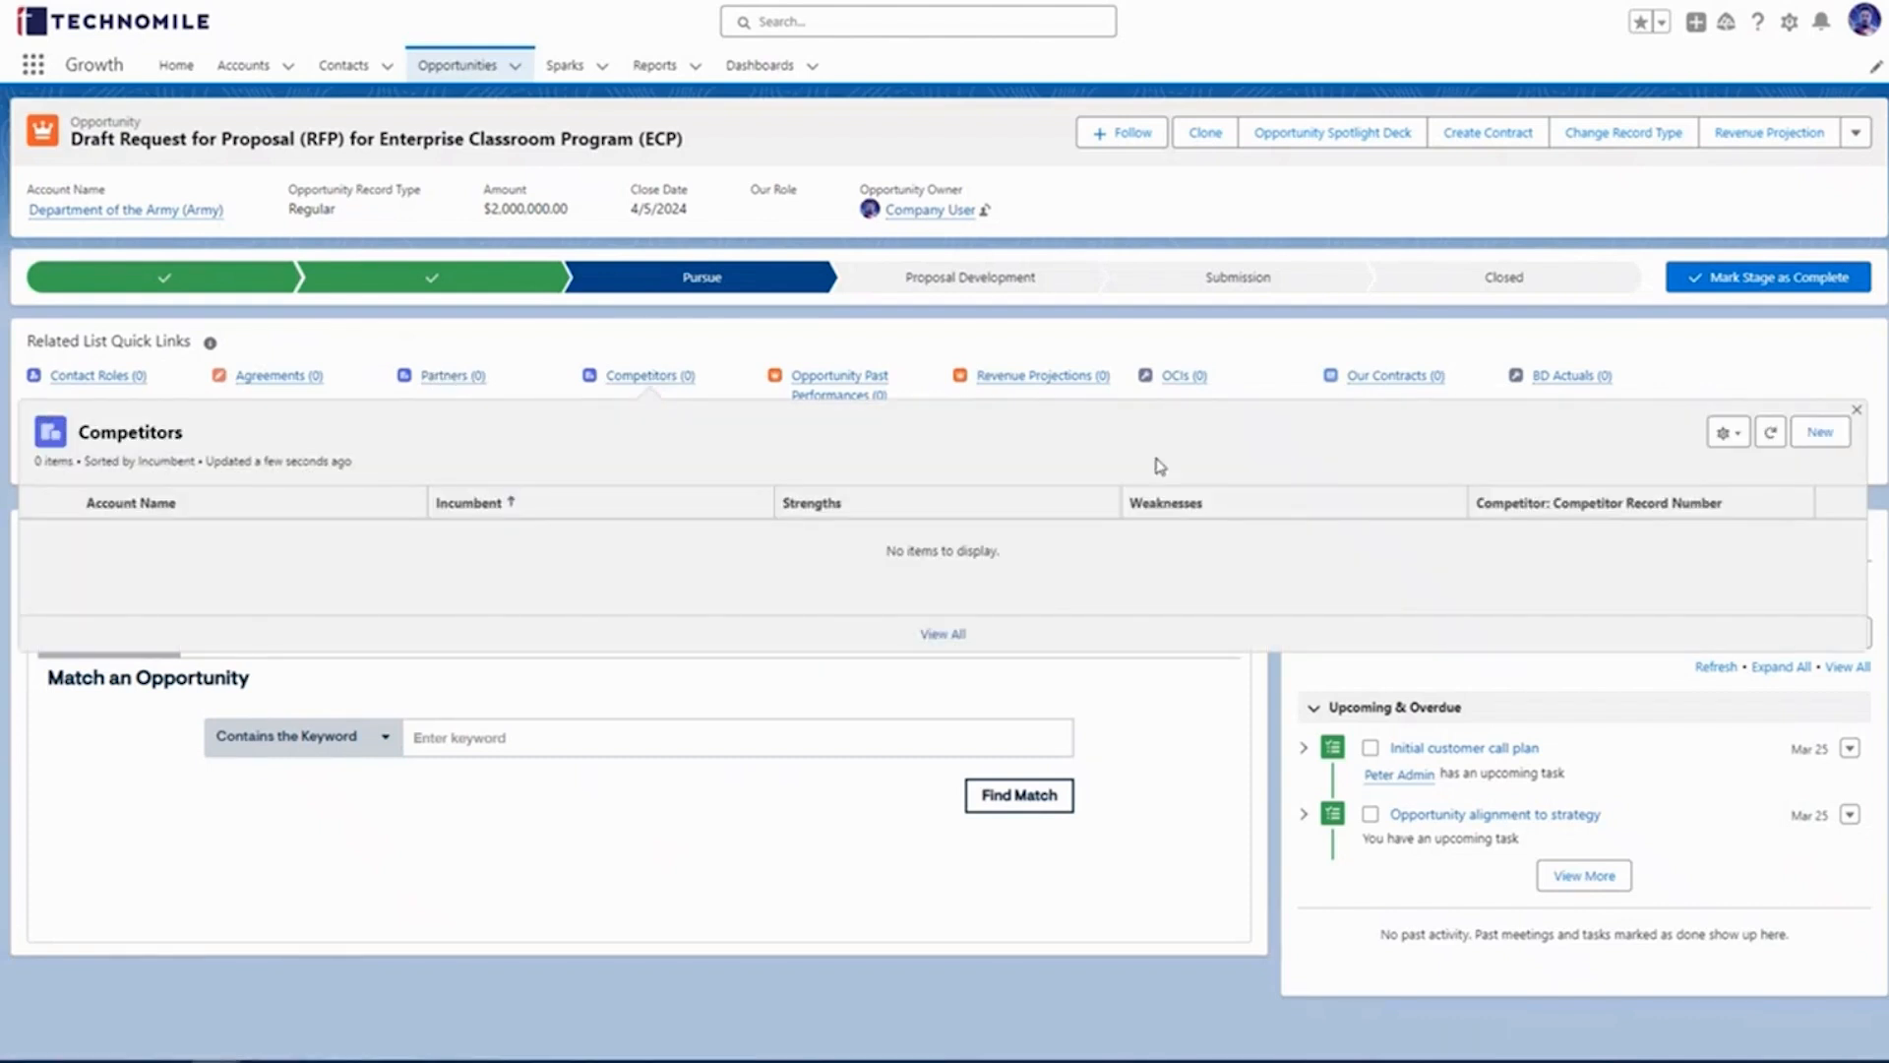
pyautogui.click(1822, 435)
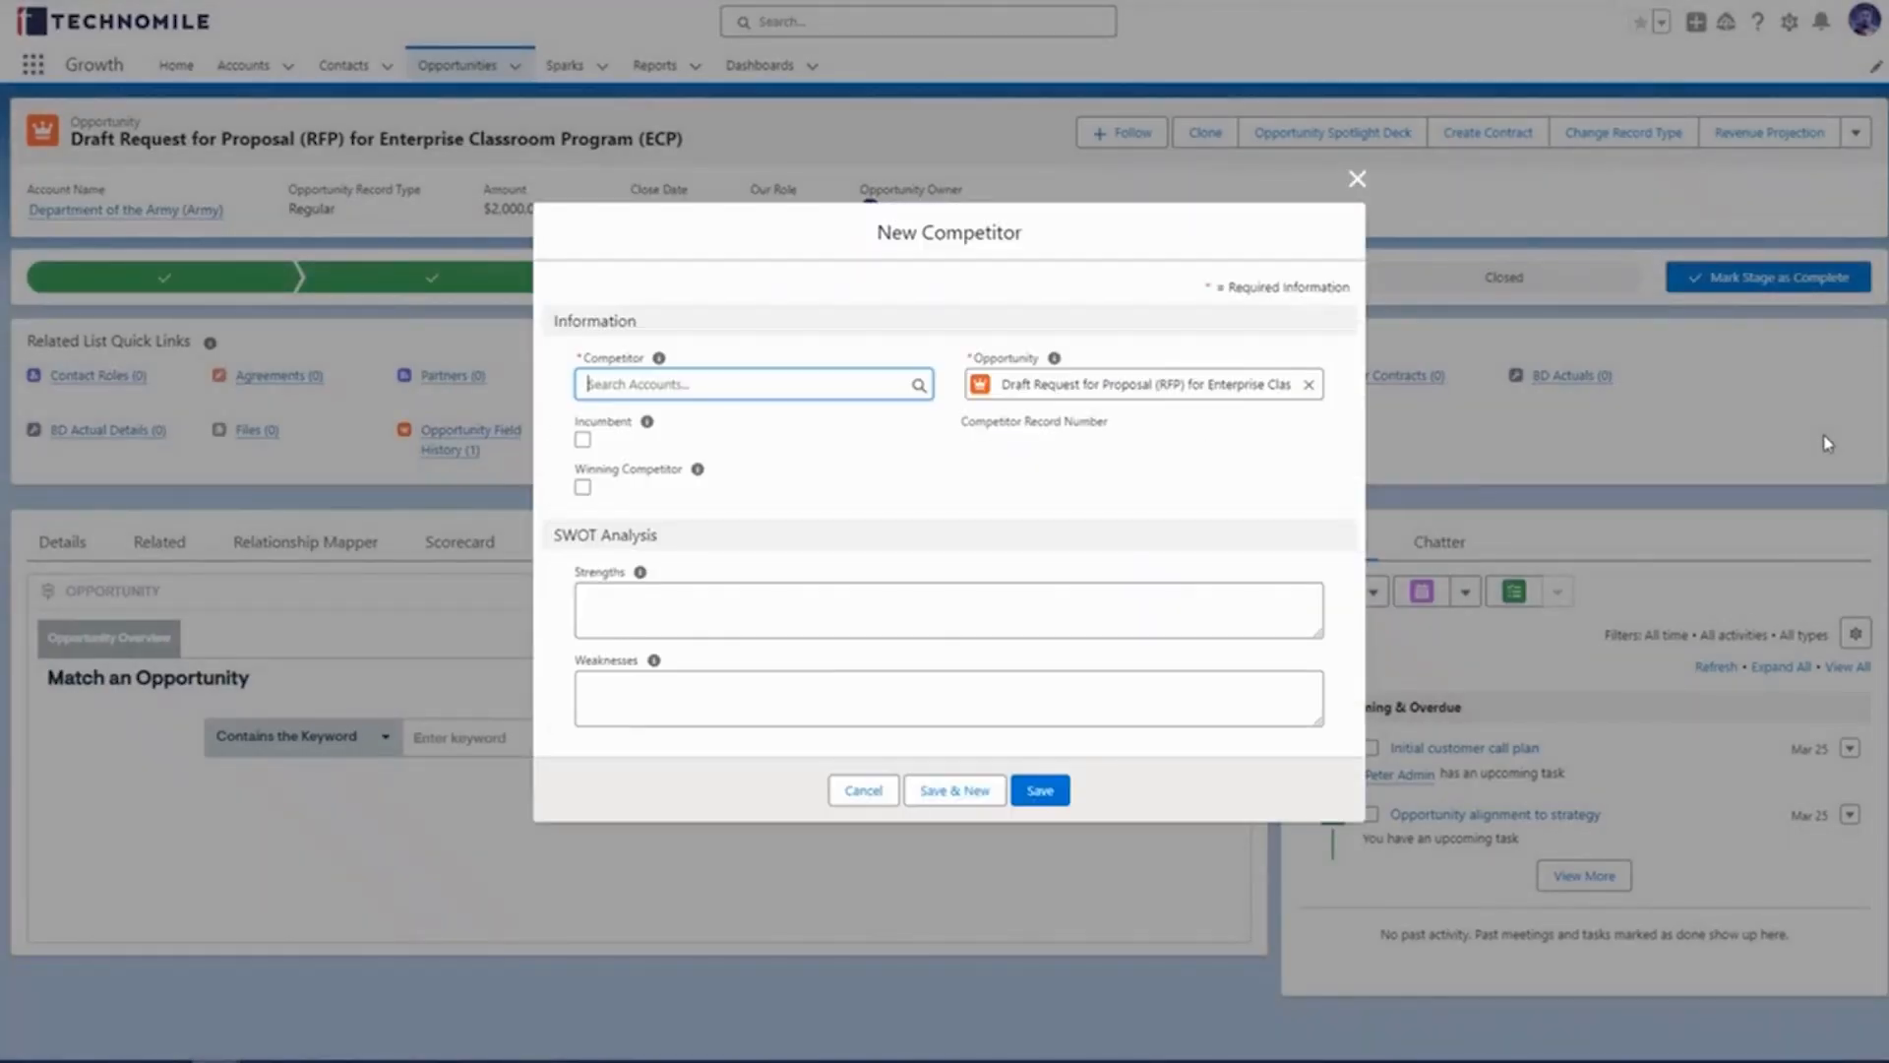
pyautogui.click(599, 386)
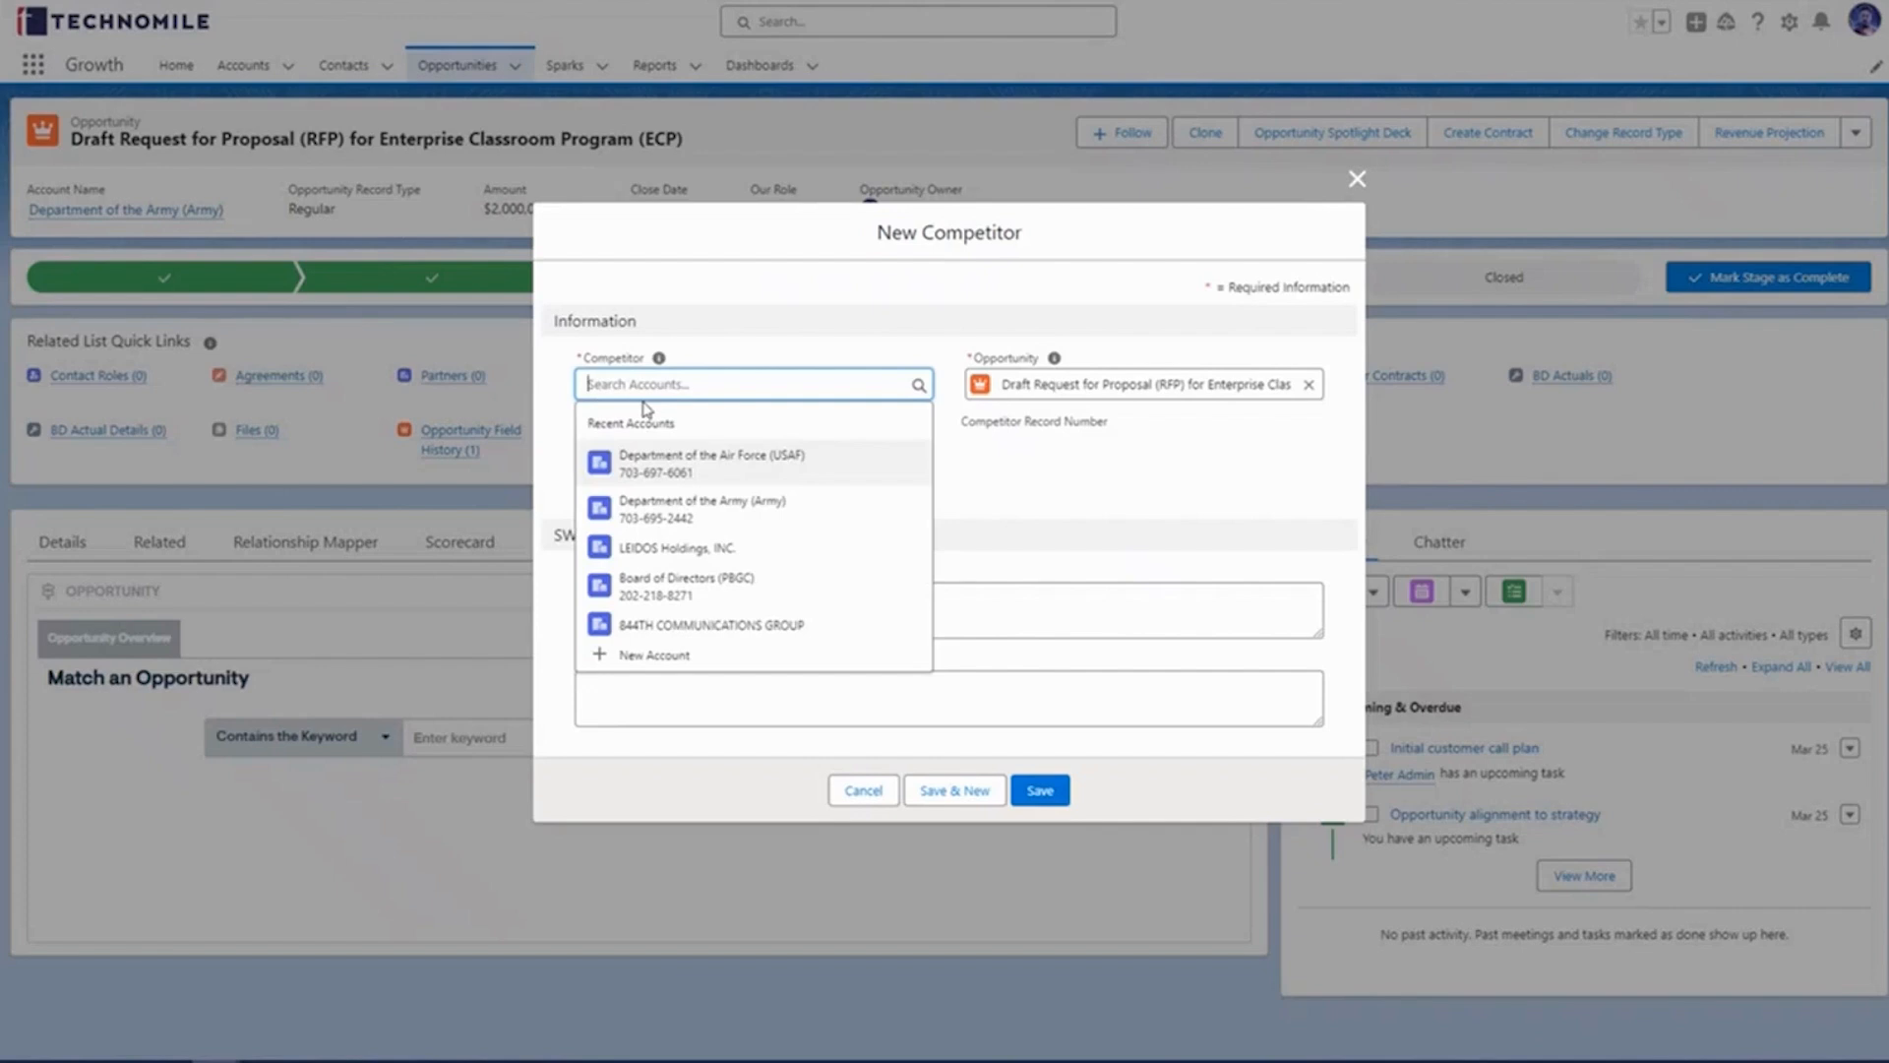
pyautogui.write('lei')
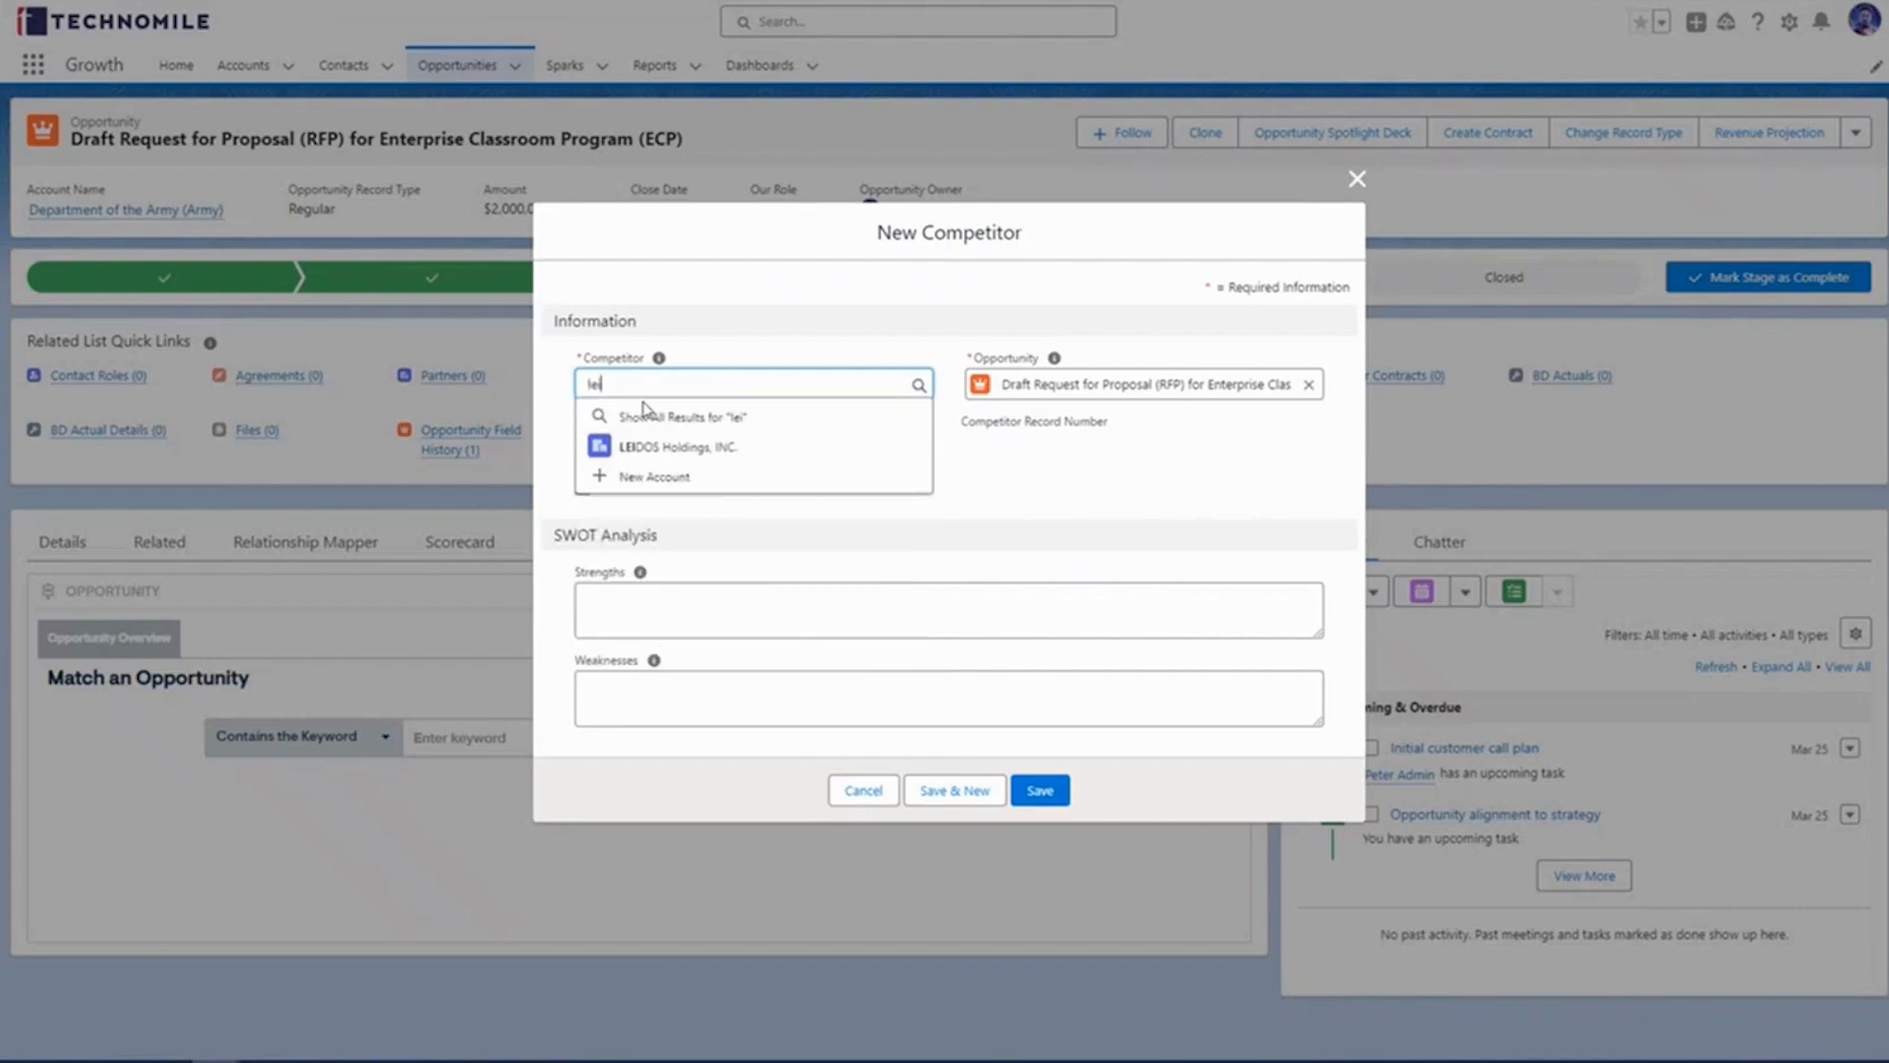
pyautogui.click(689, 451)
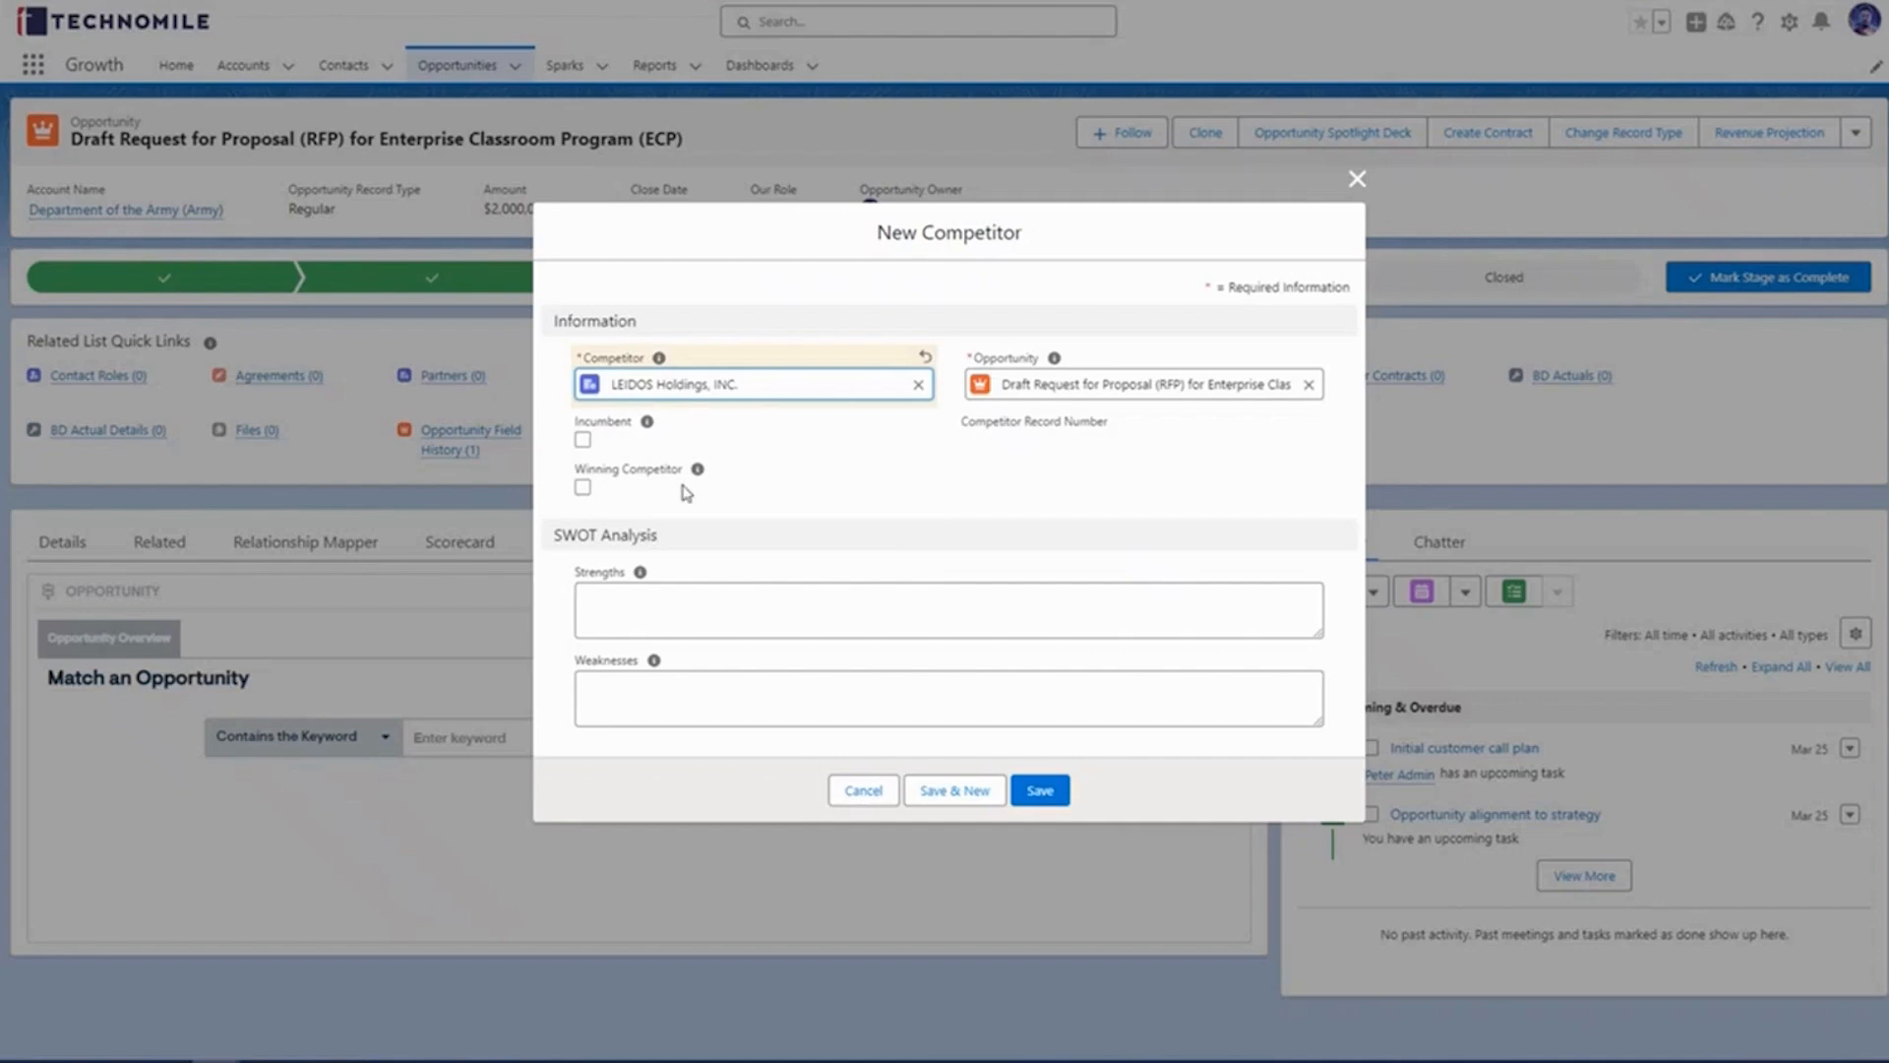
pyautogui.click(637, 604)
pyautogui.click(651, 681)
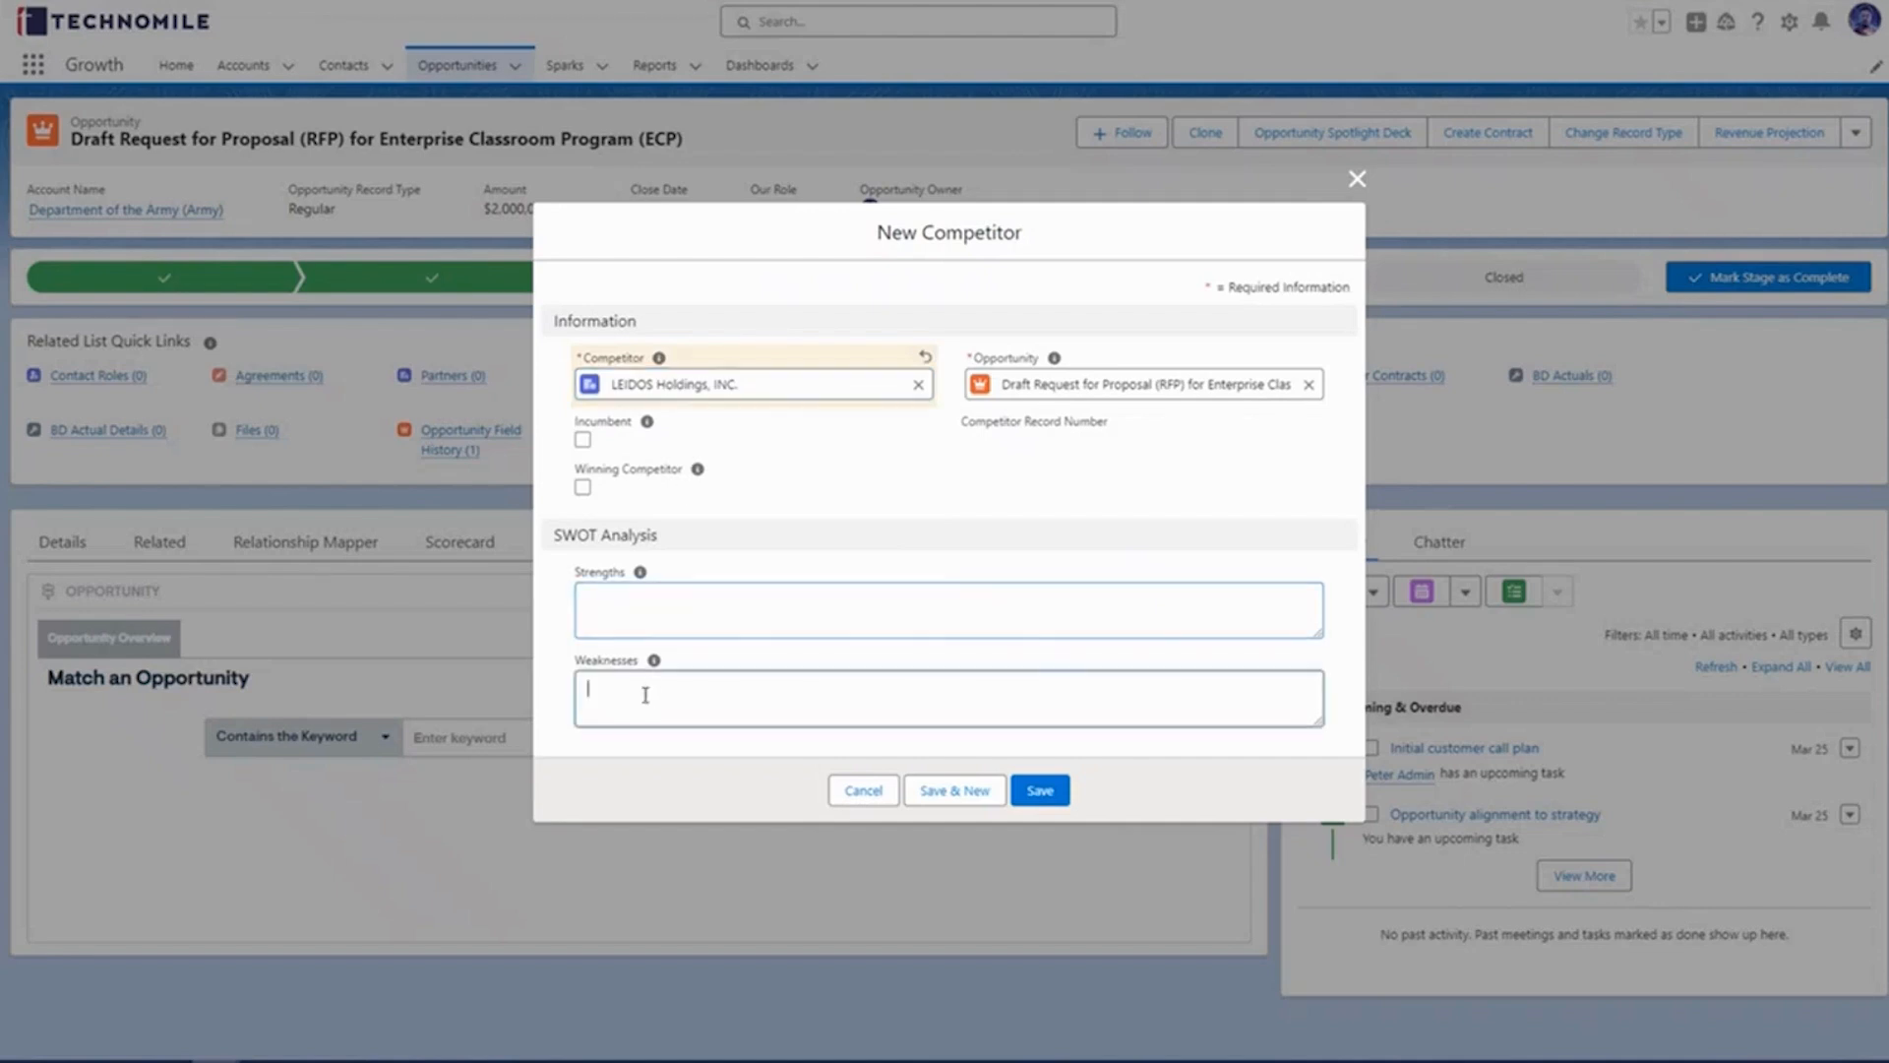
pyautogui.click(627, 605)
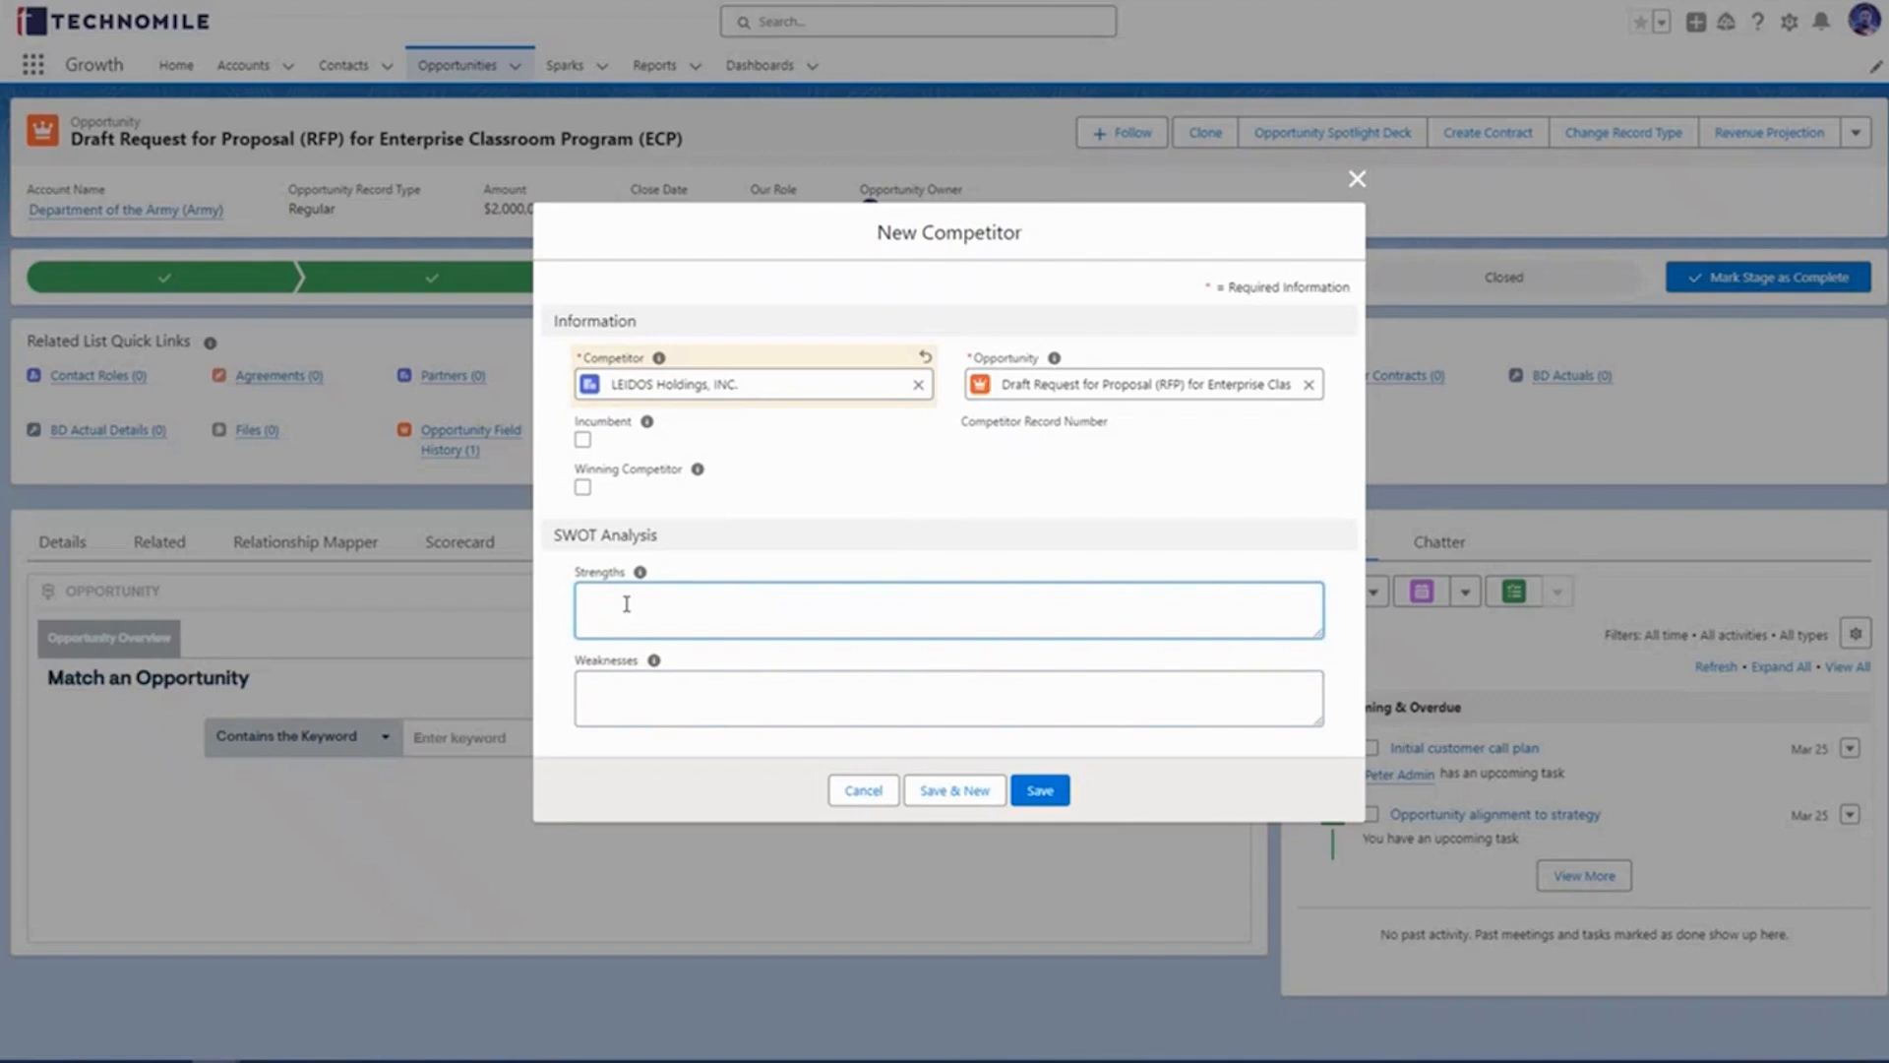
pyautogui.click(698, 693)
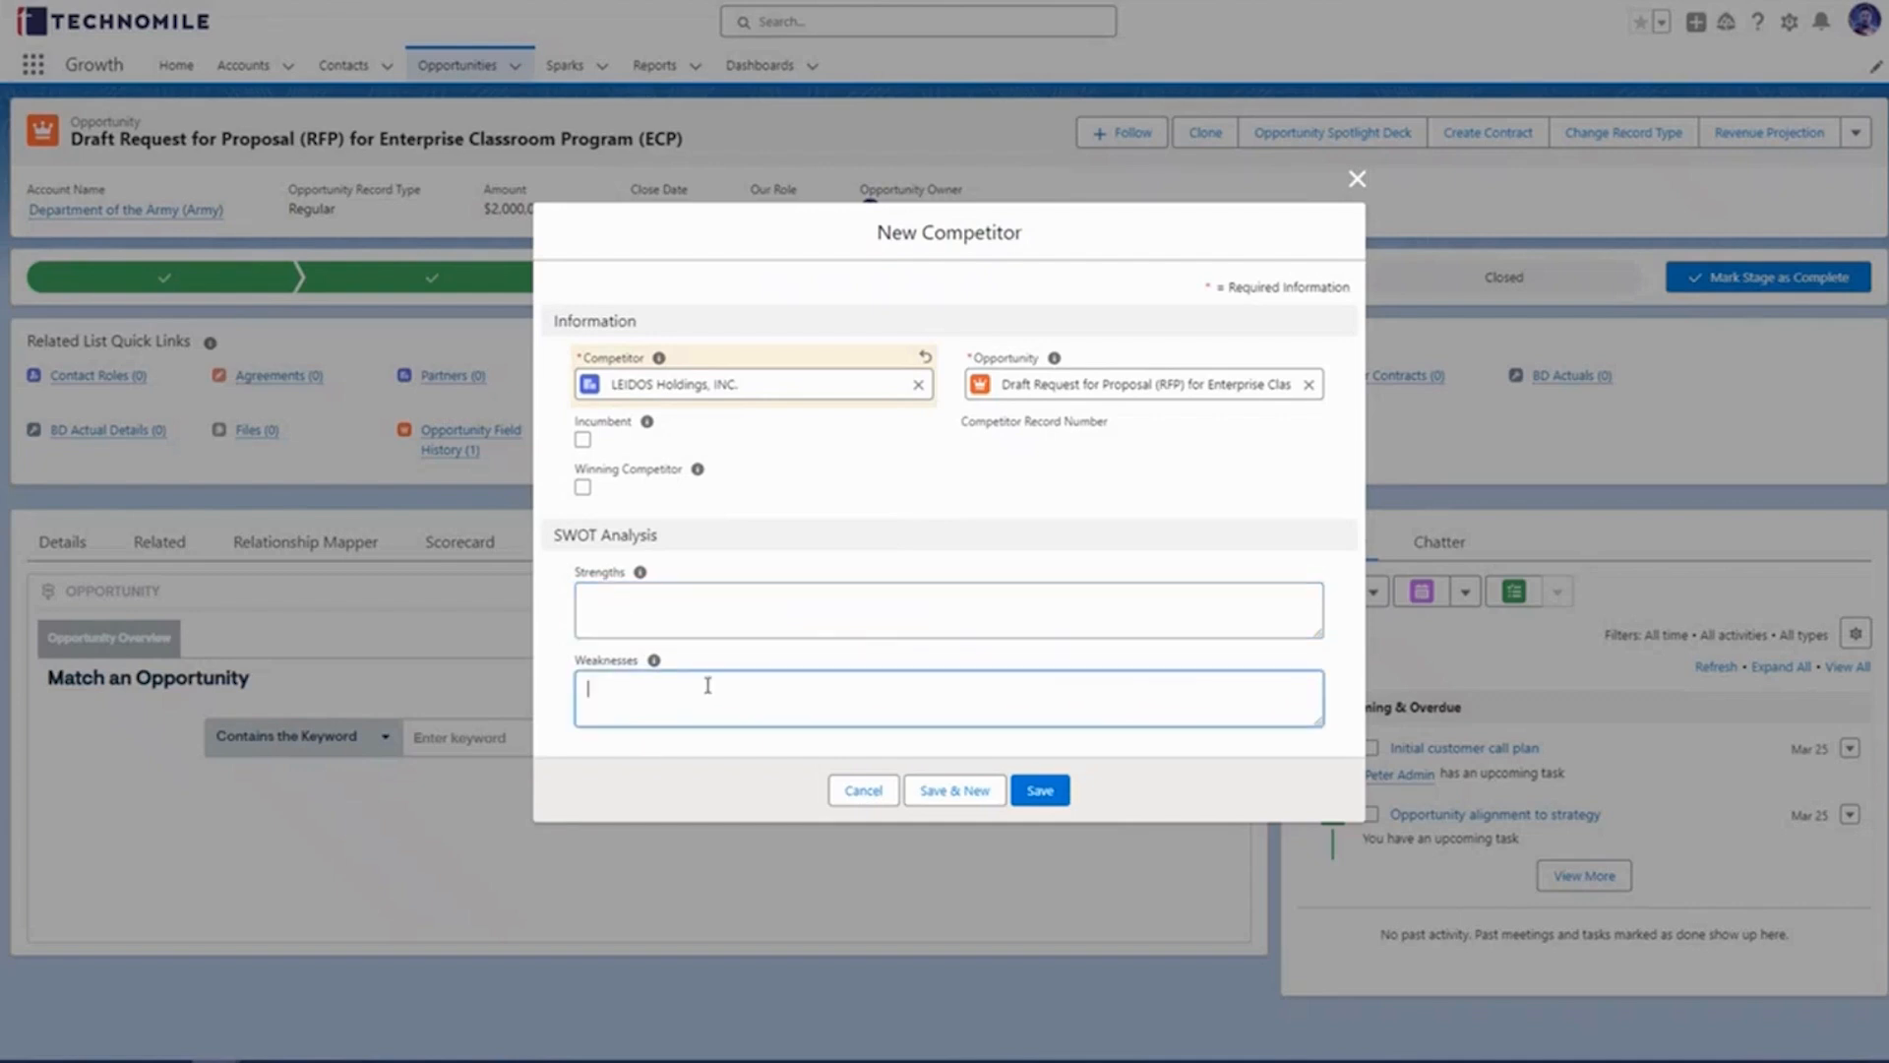
pyautogui.click(1038, 791)
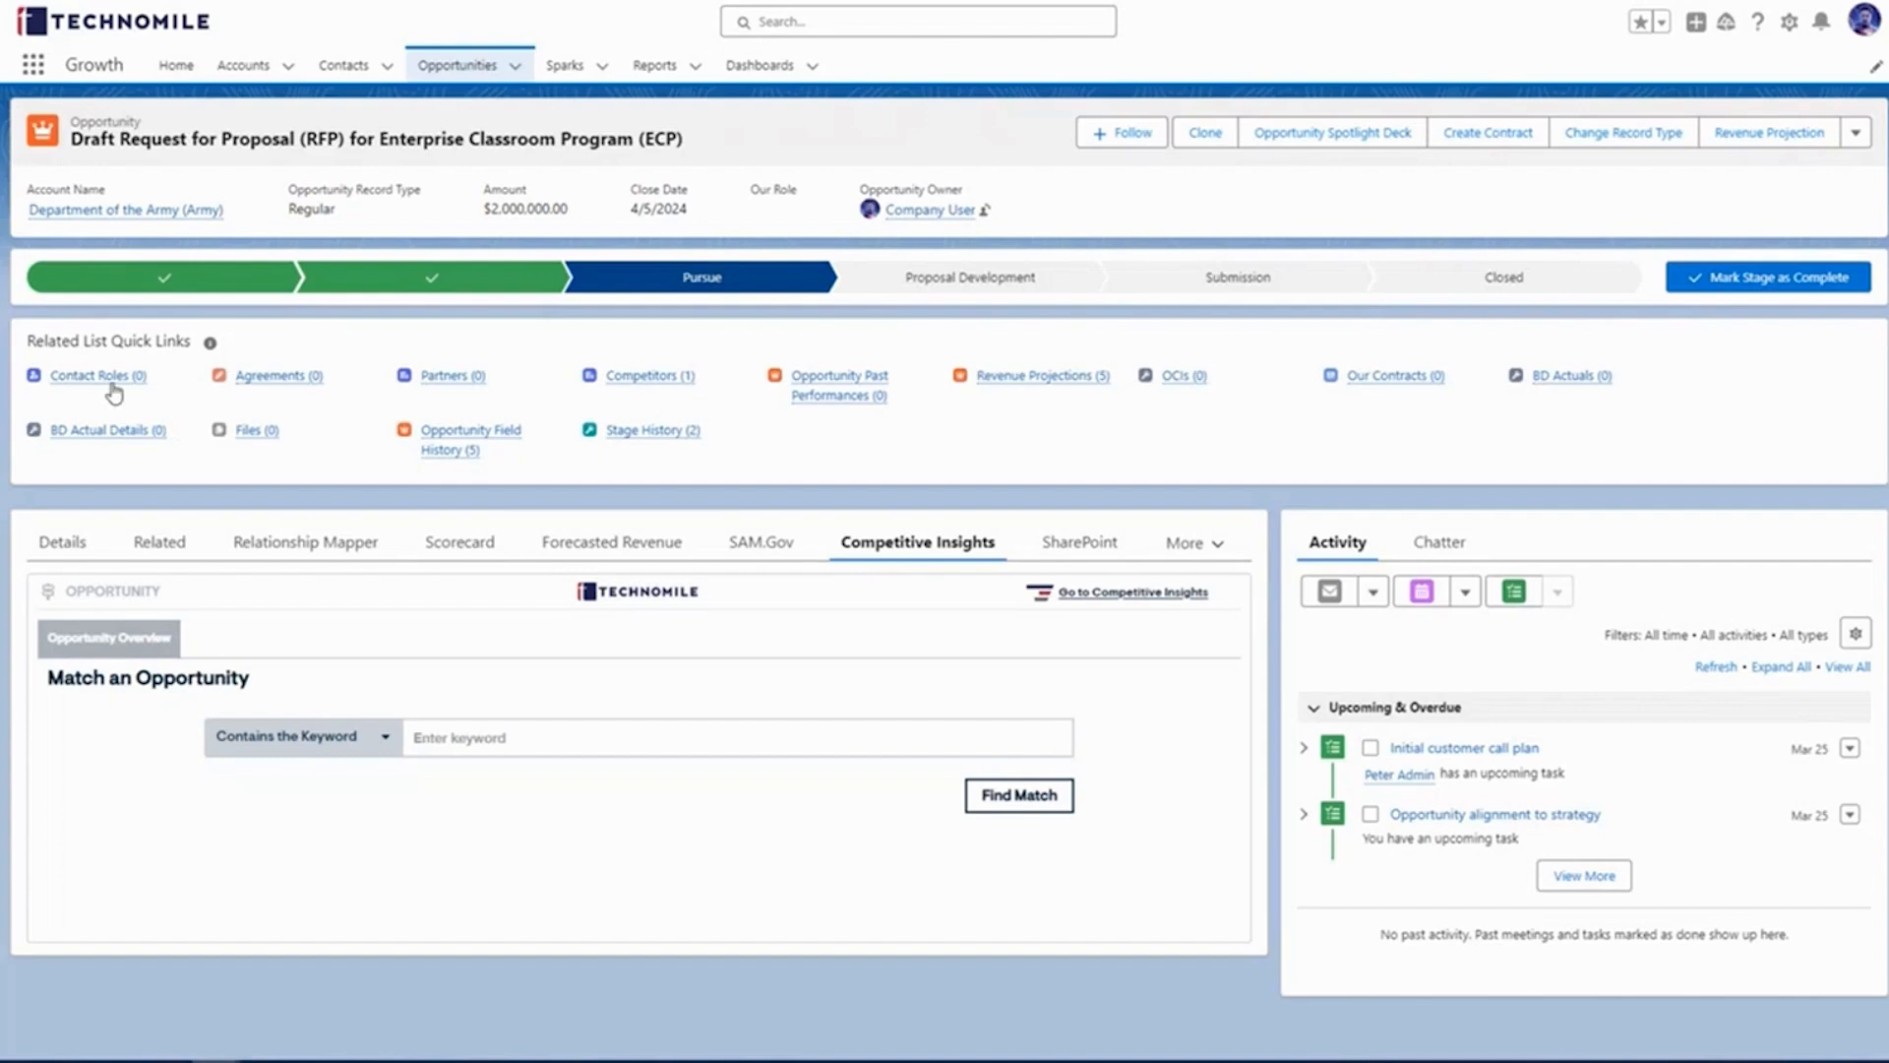
# Step: Start adding contact roles to the opportunity, searching "army" and selecting the first two suggested Department of the Army contacts in turn
pyautogui.moveTo(115, 392)
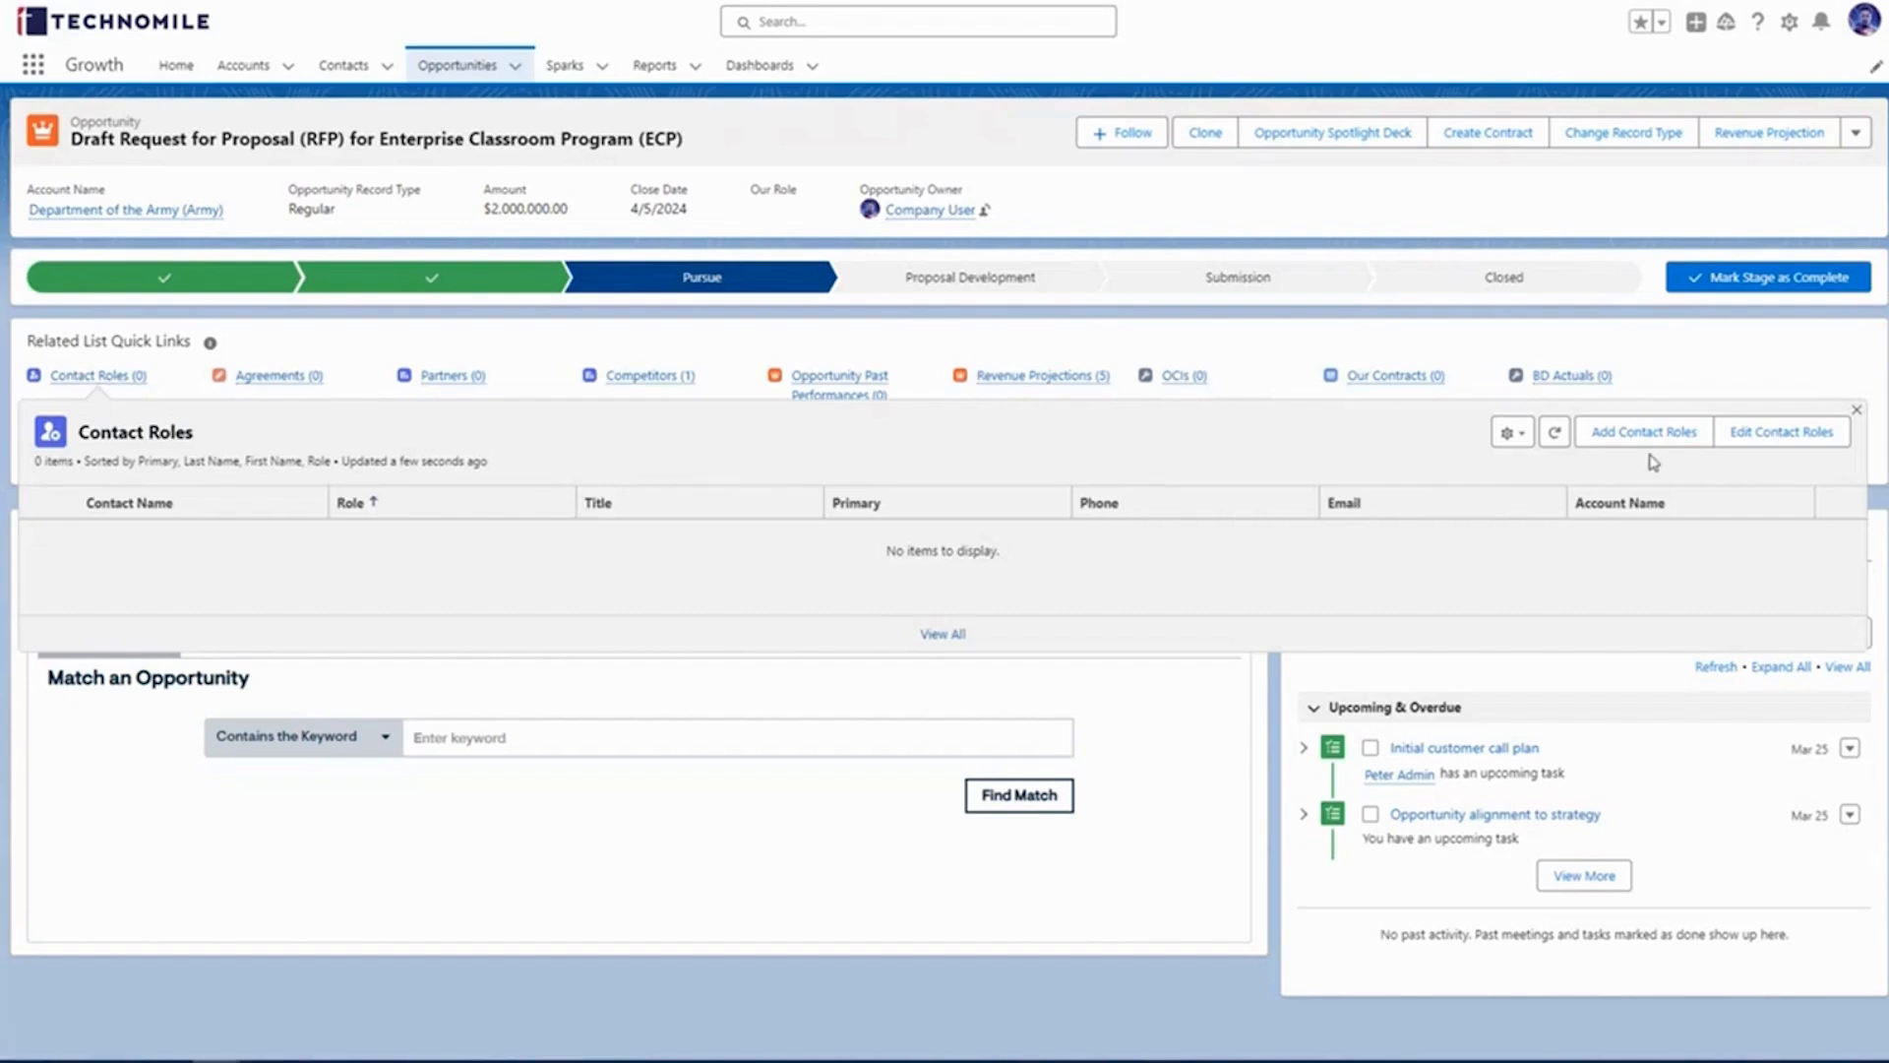
pyautogui.click(1694, 443)
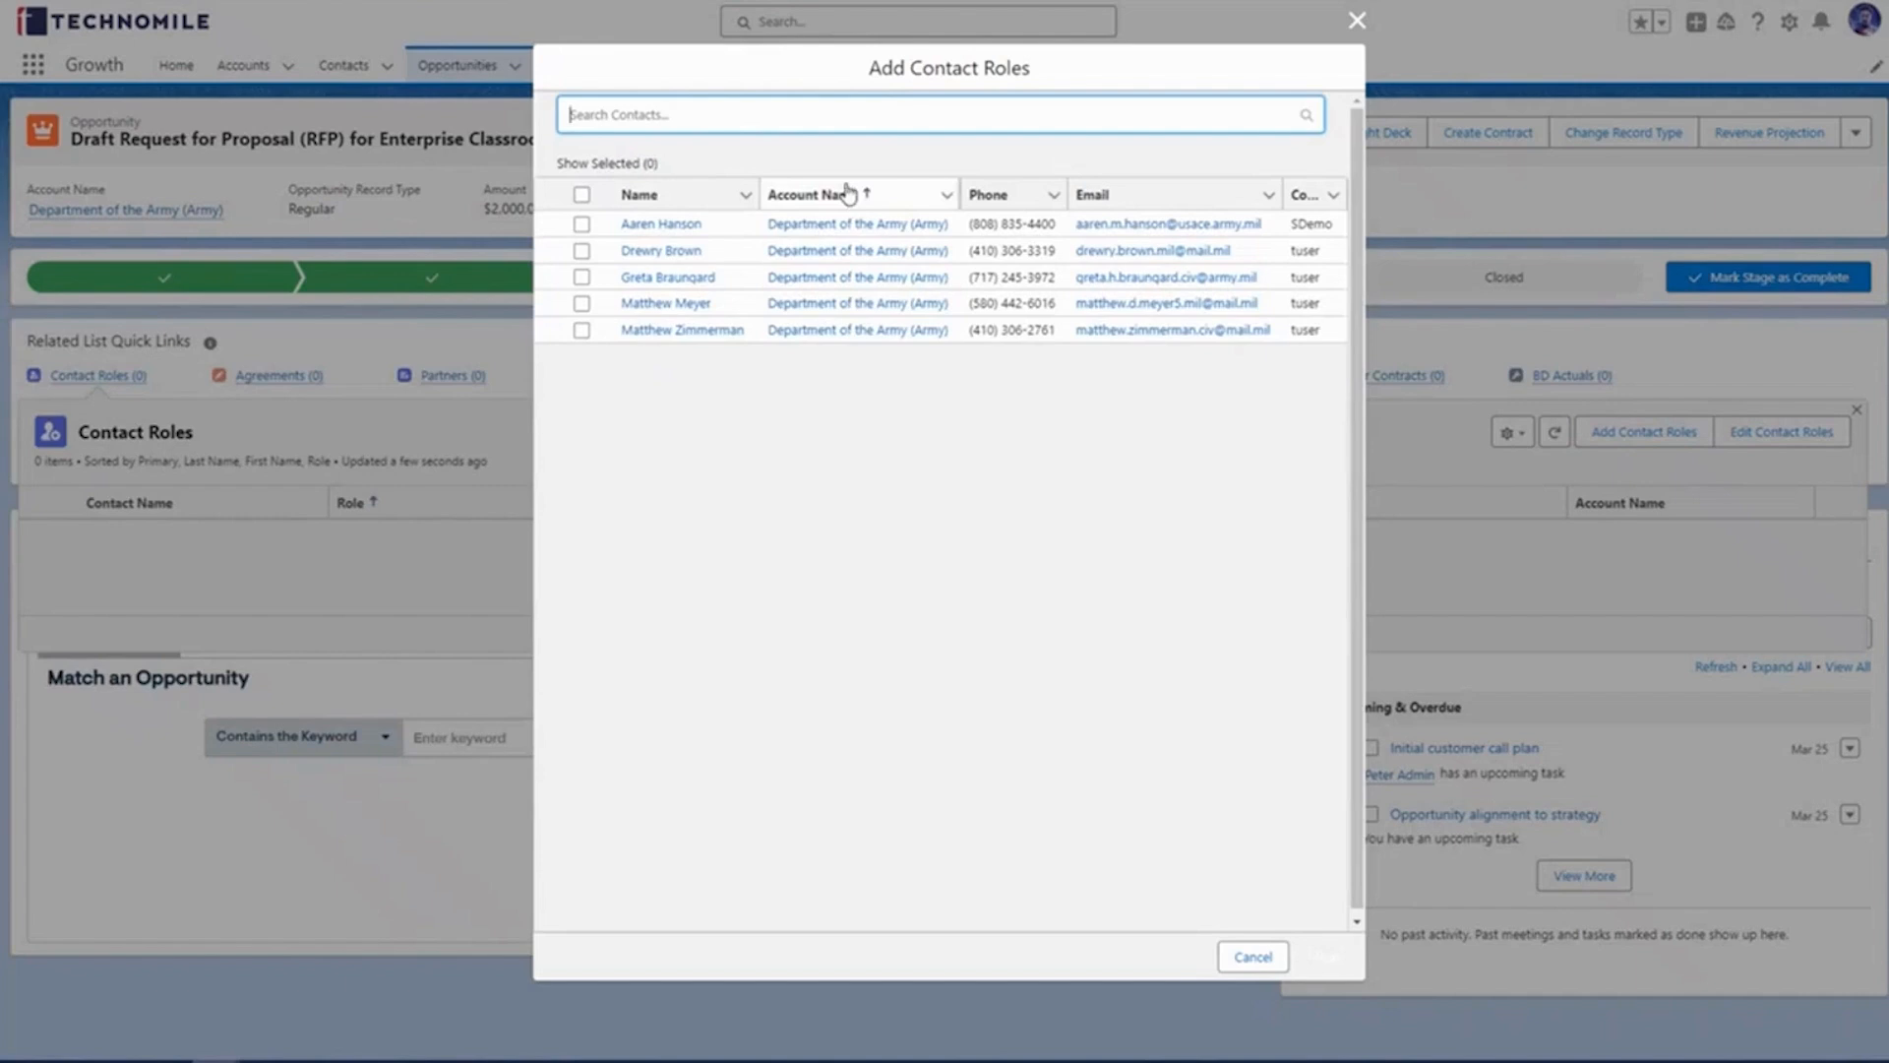
pyautogui.click(638, 120)
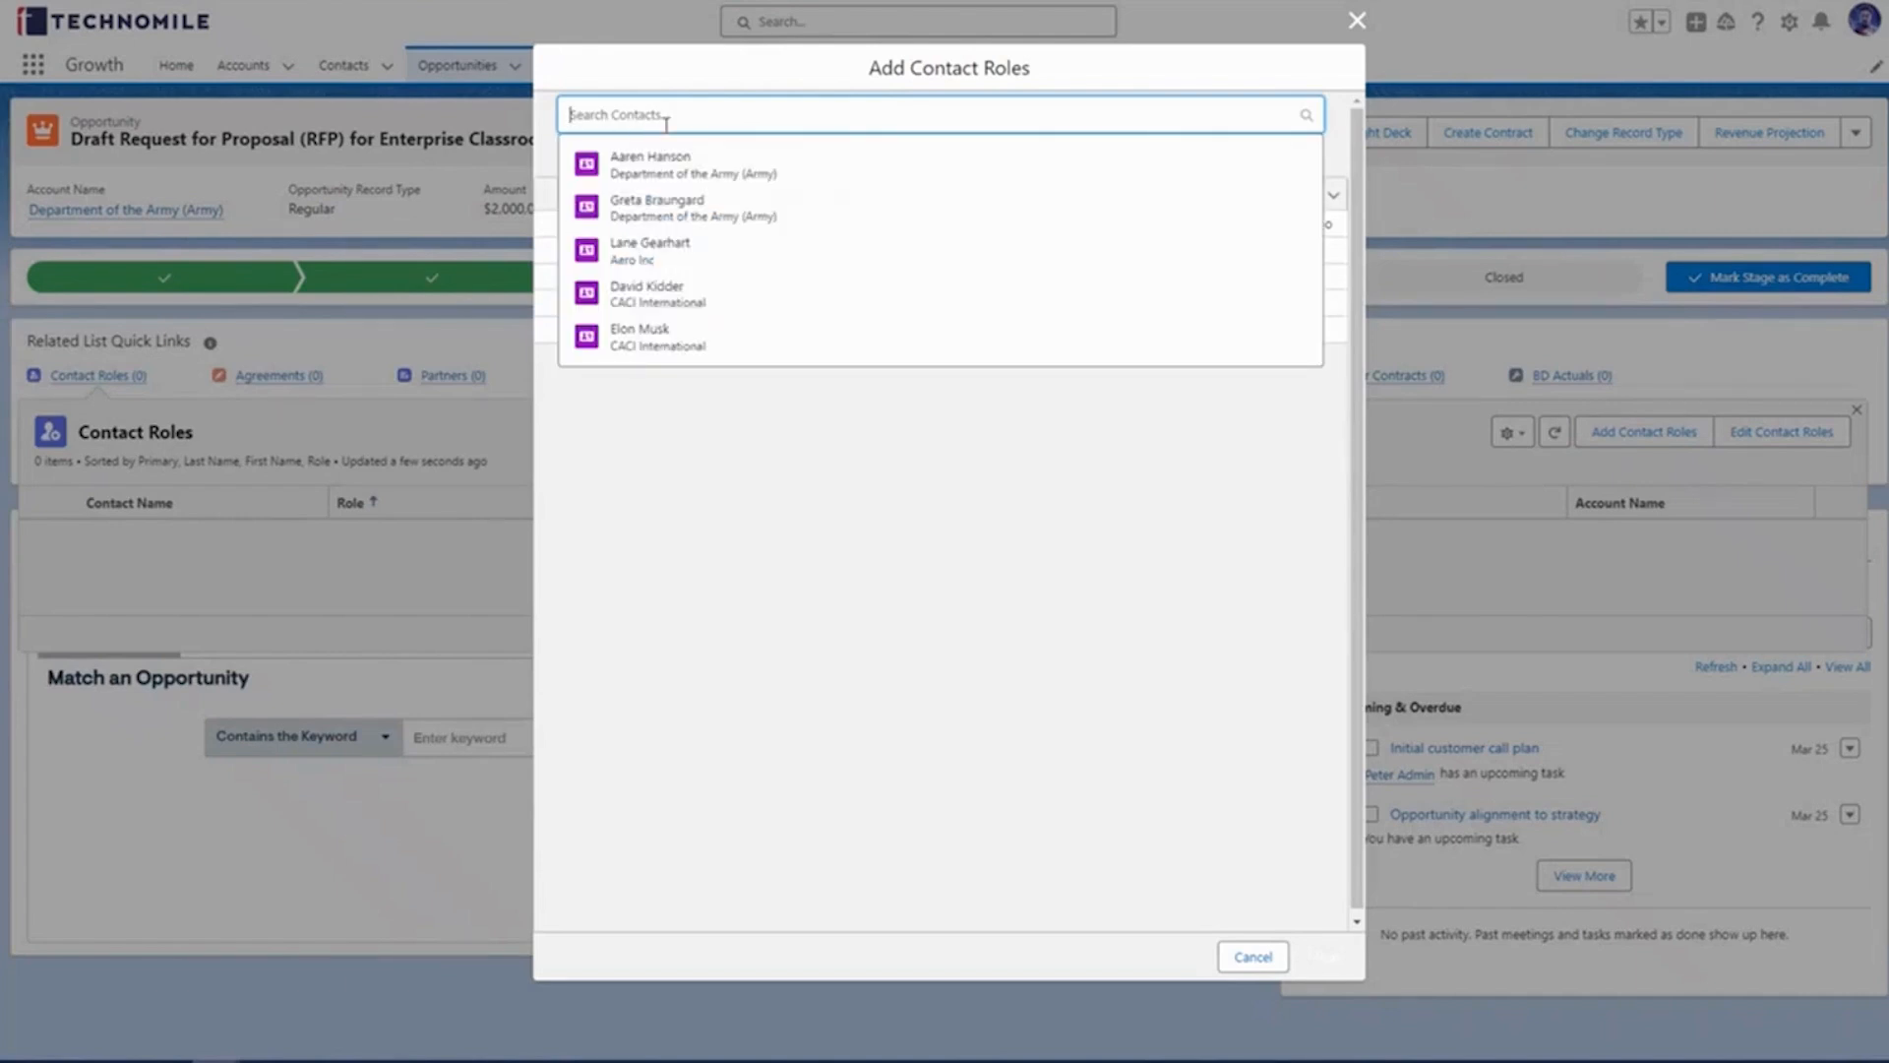
pyautogui.write('army')
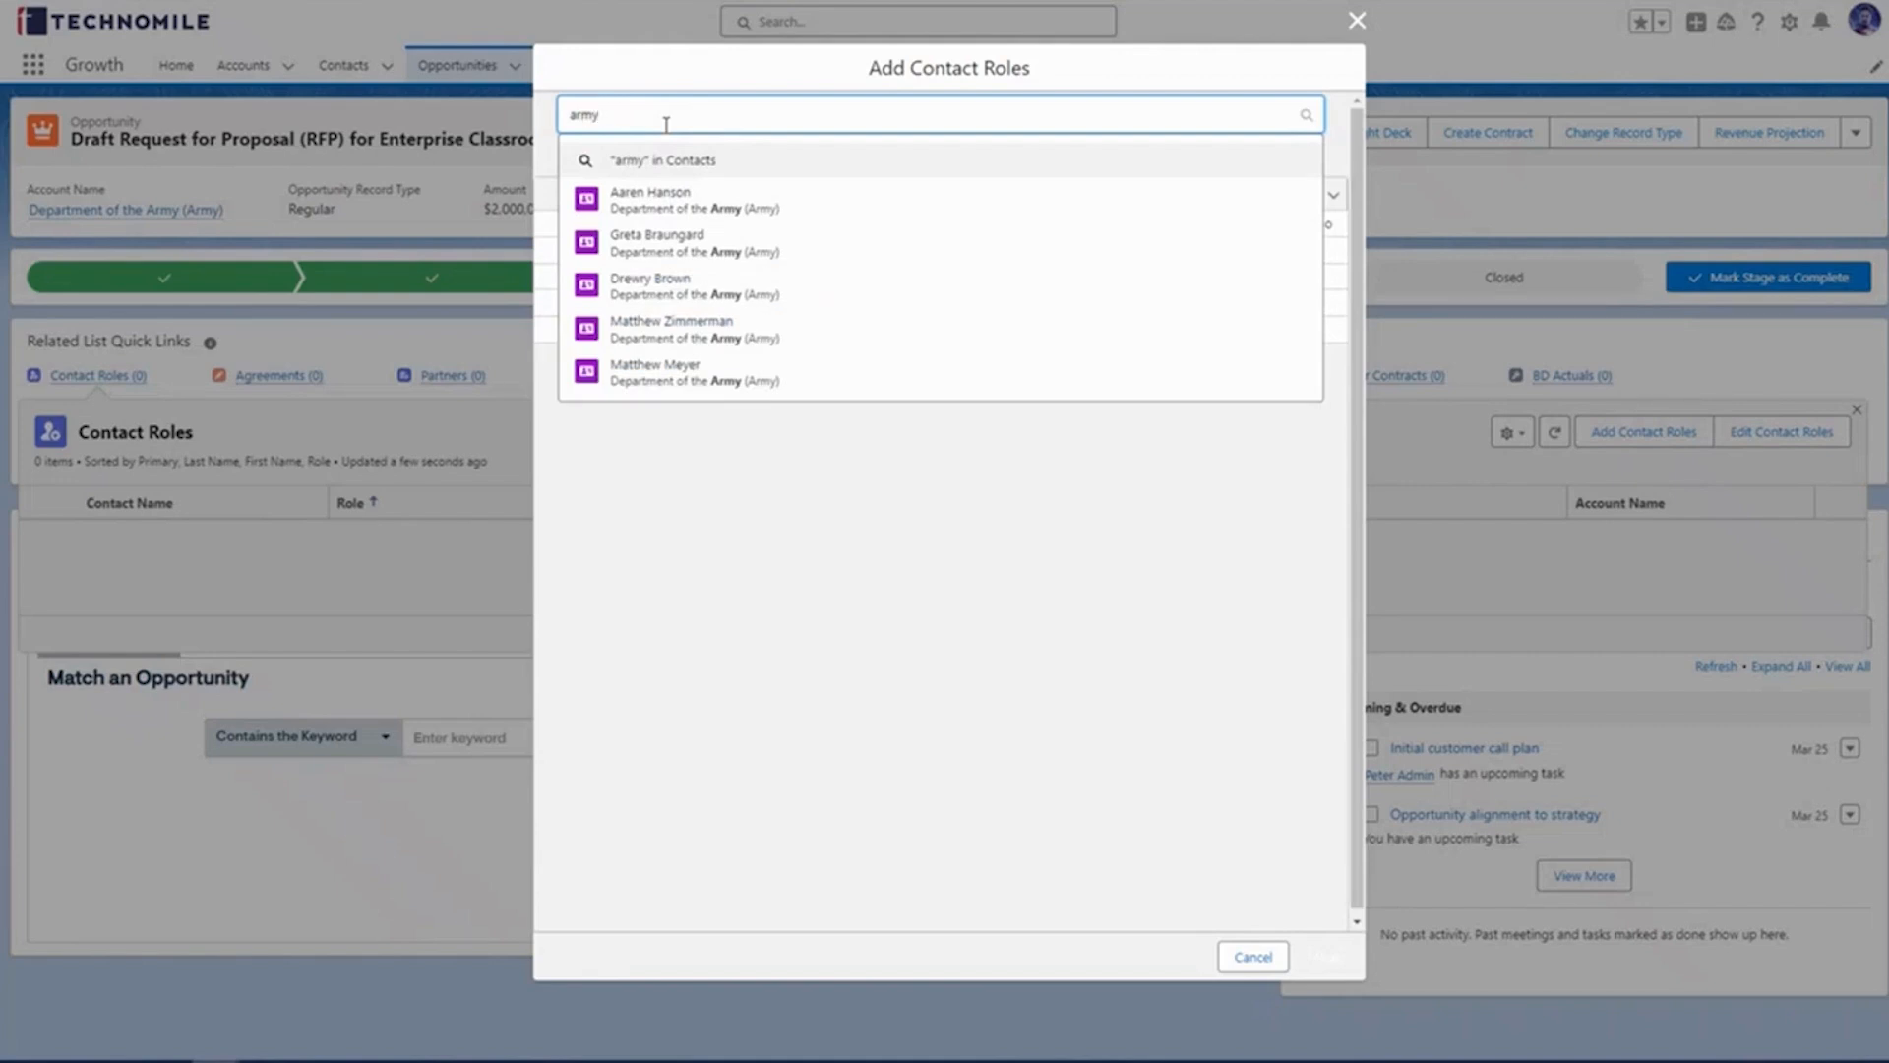
pyautogui.click(758, 199)
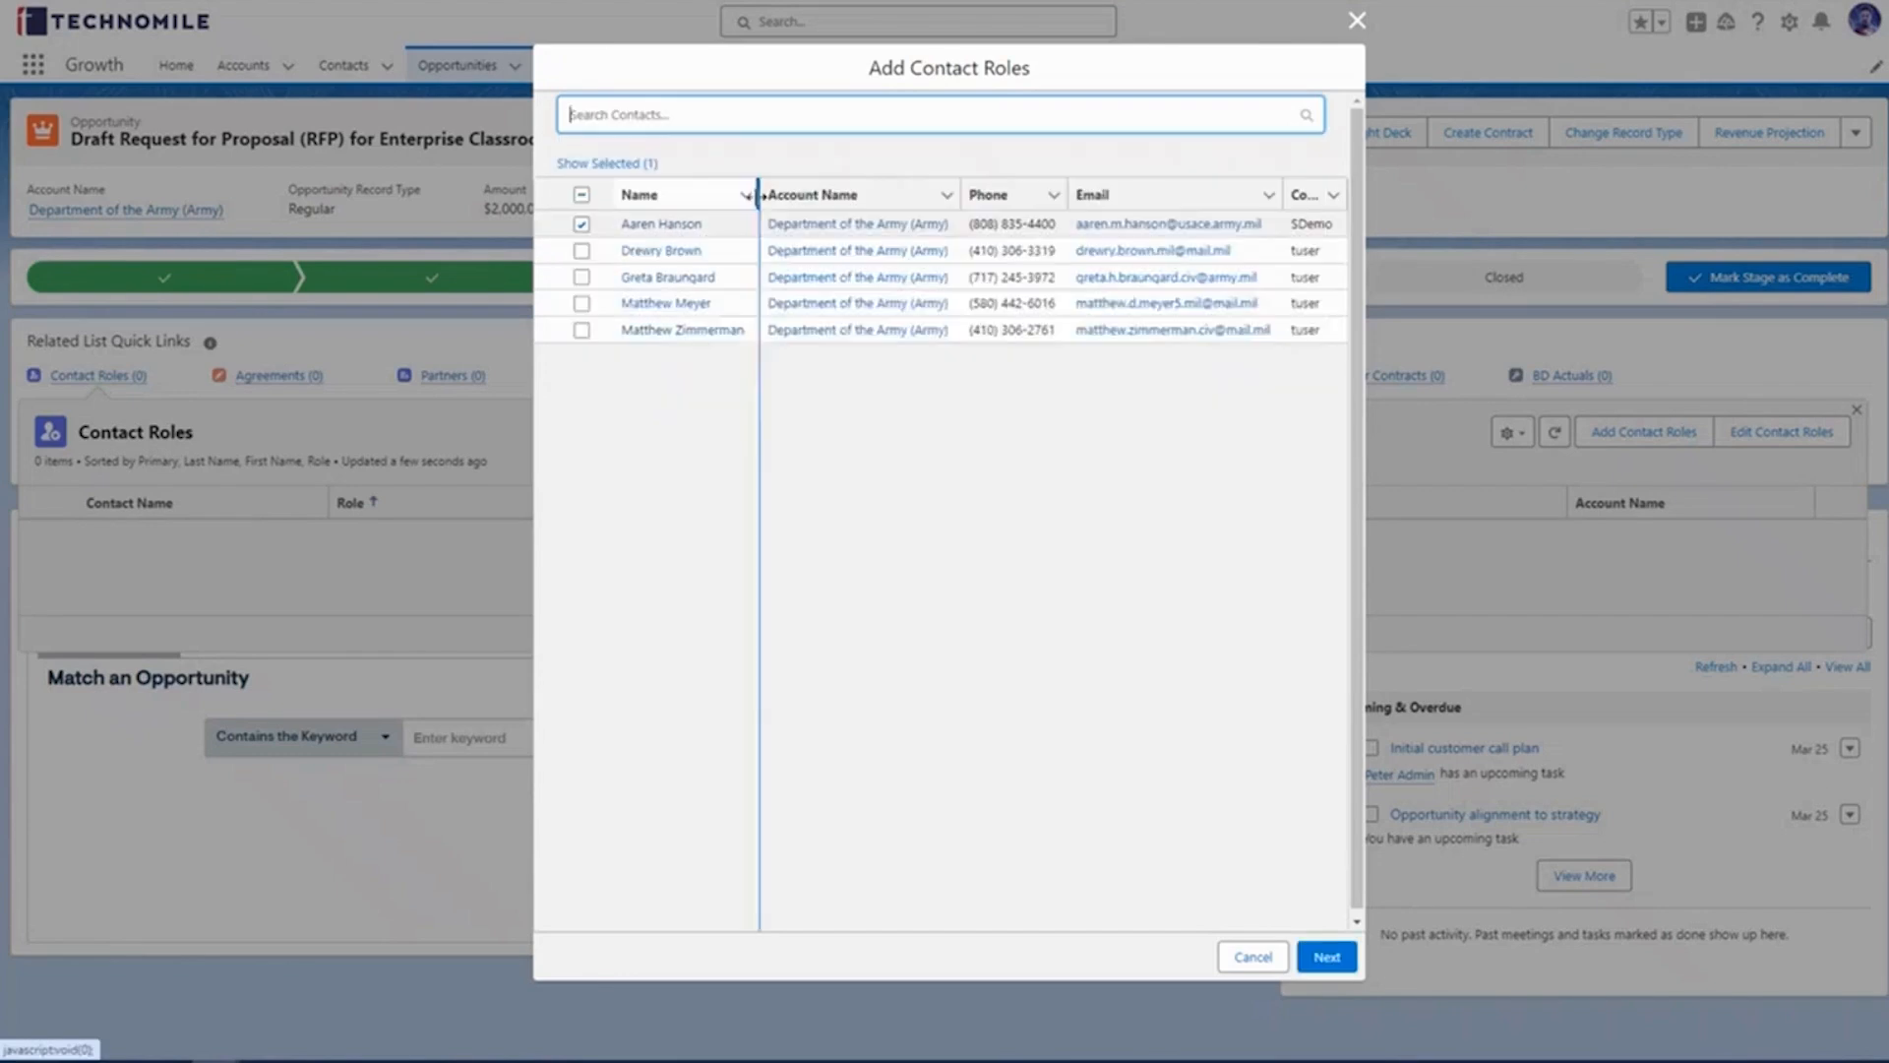
pyautogui.write('army')
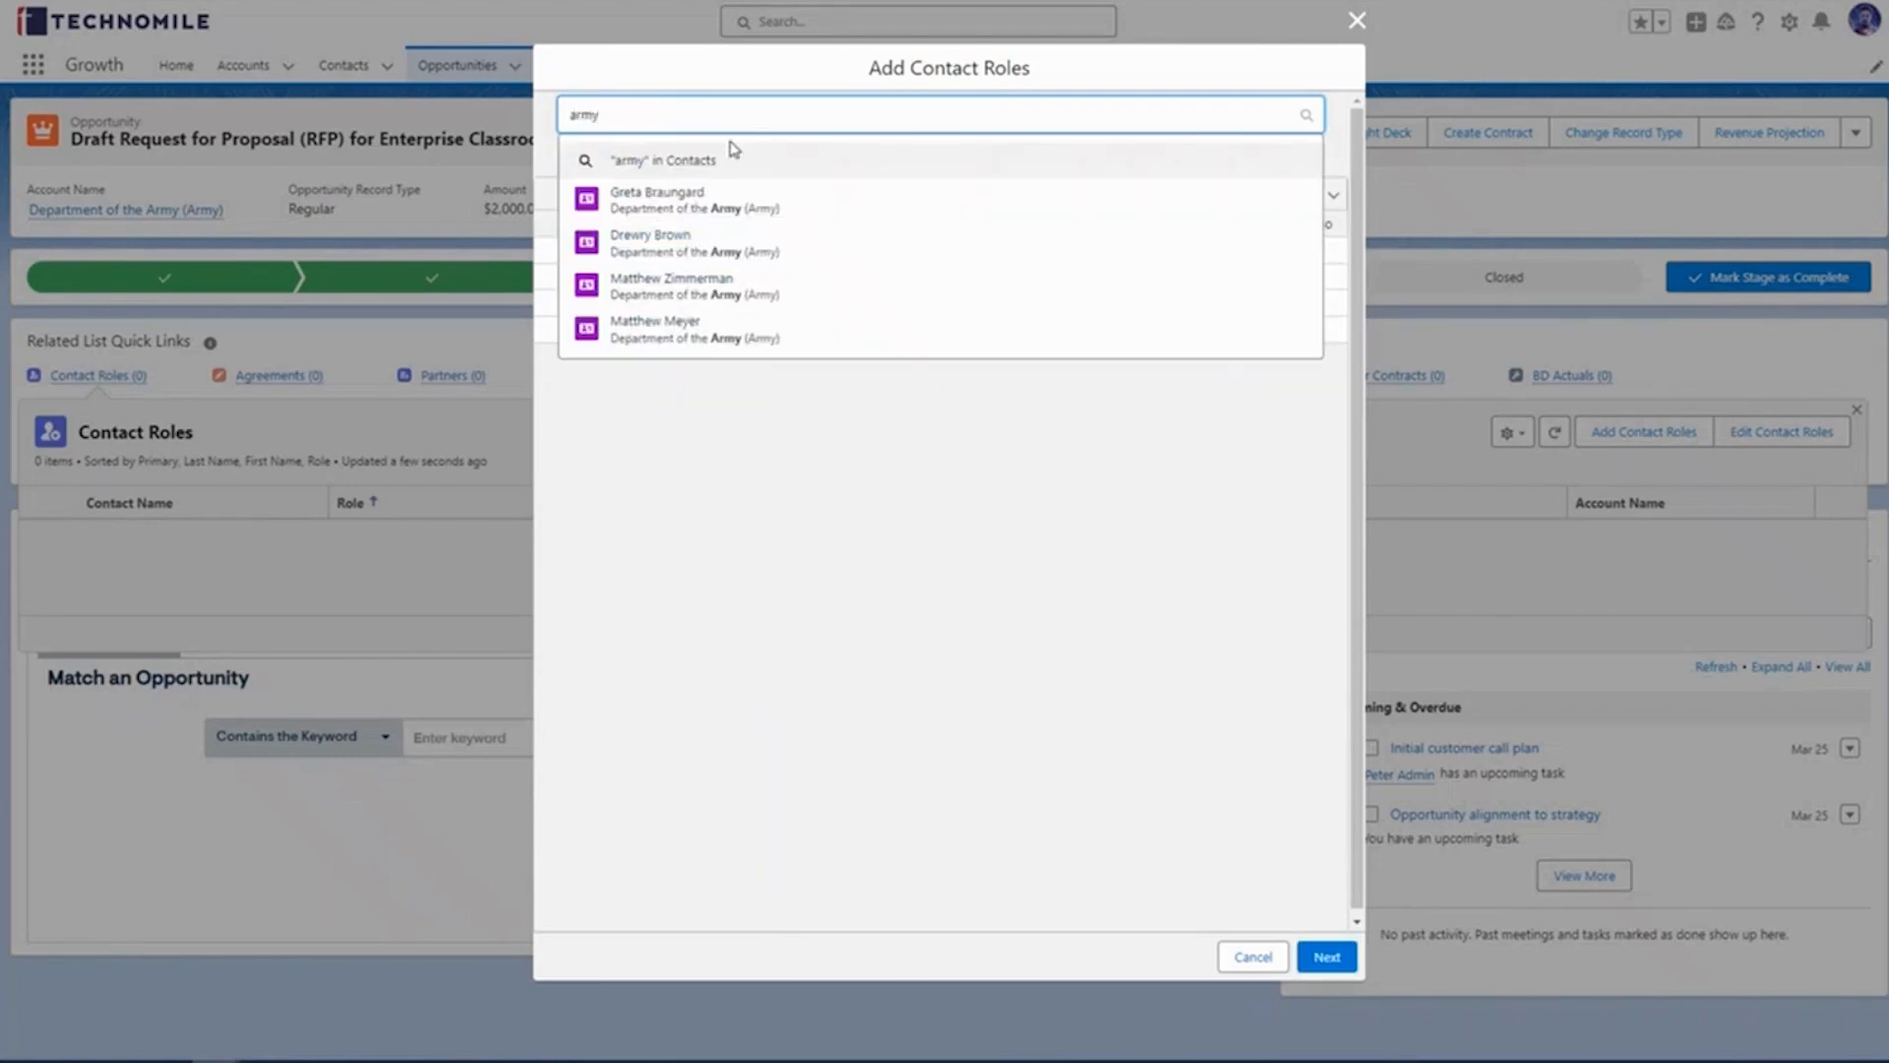
pyautogui.click(689, 199)
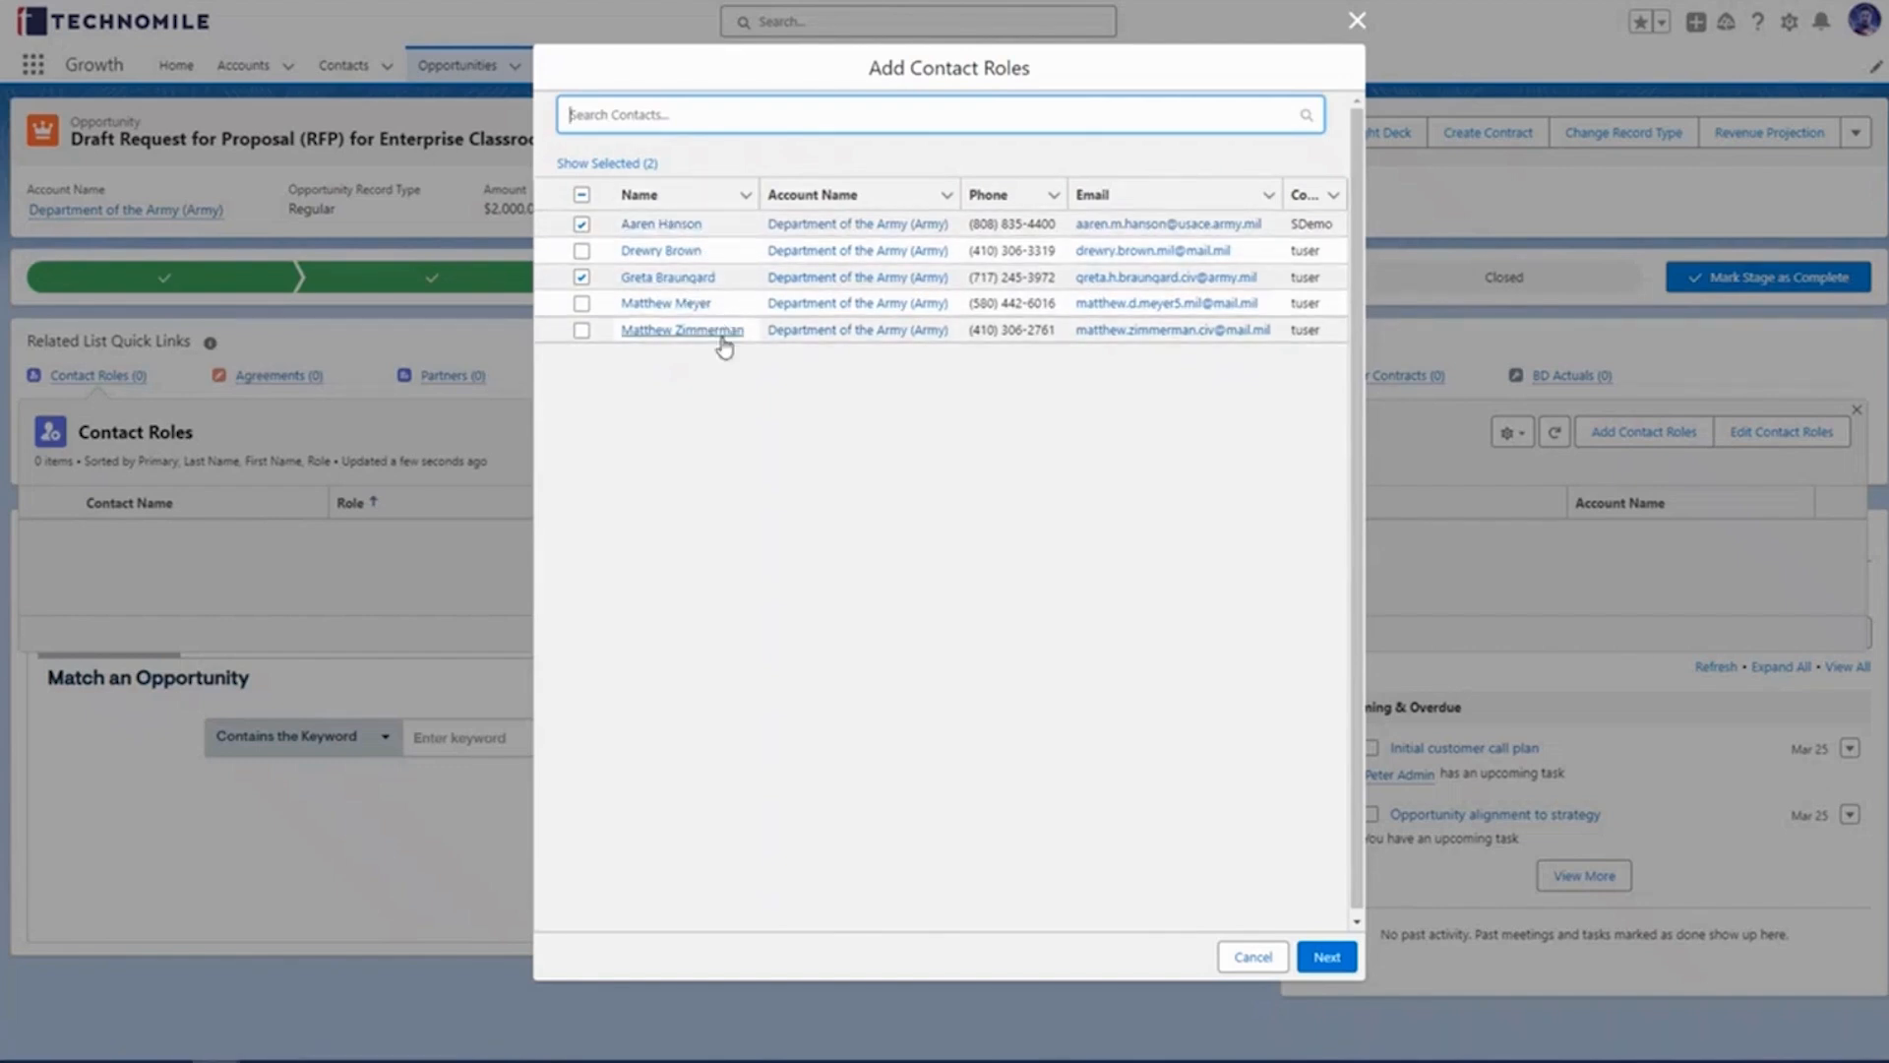
pyautogui.click(1329, 963)
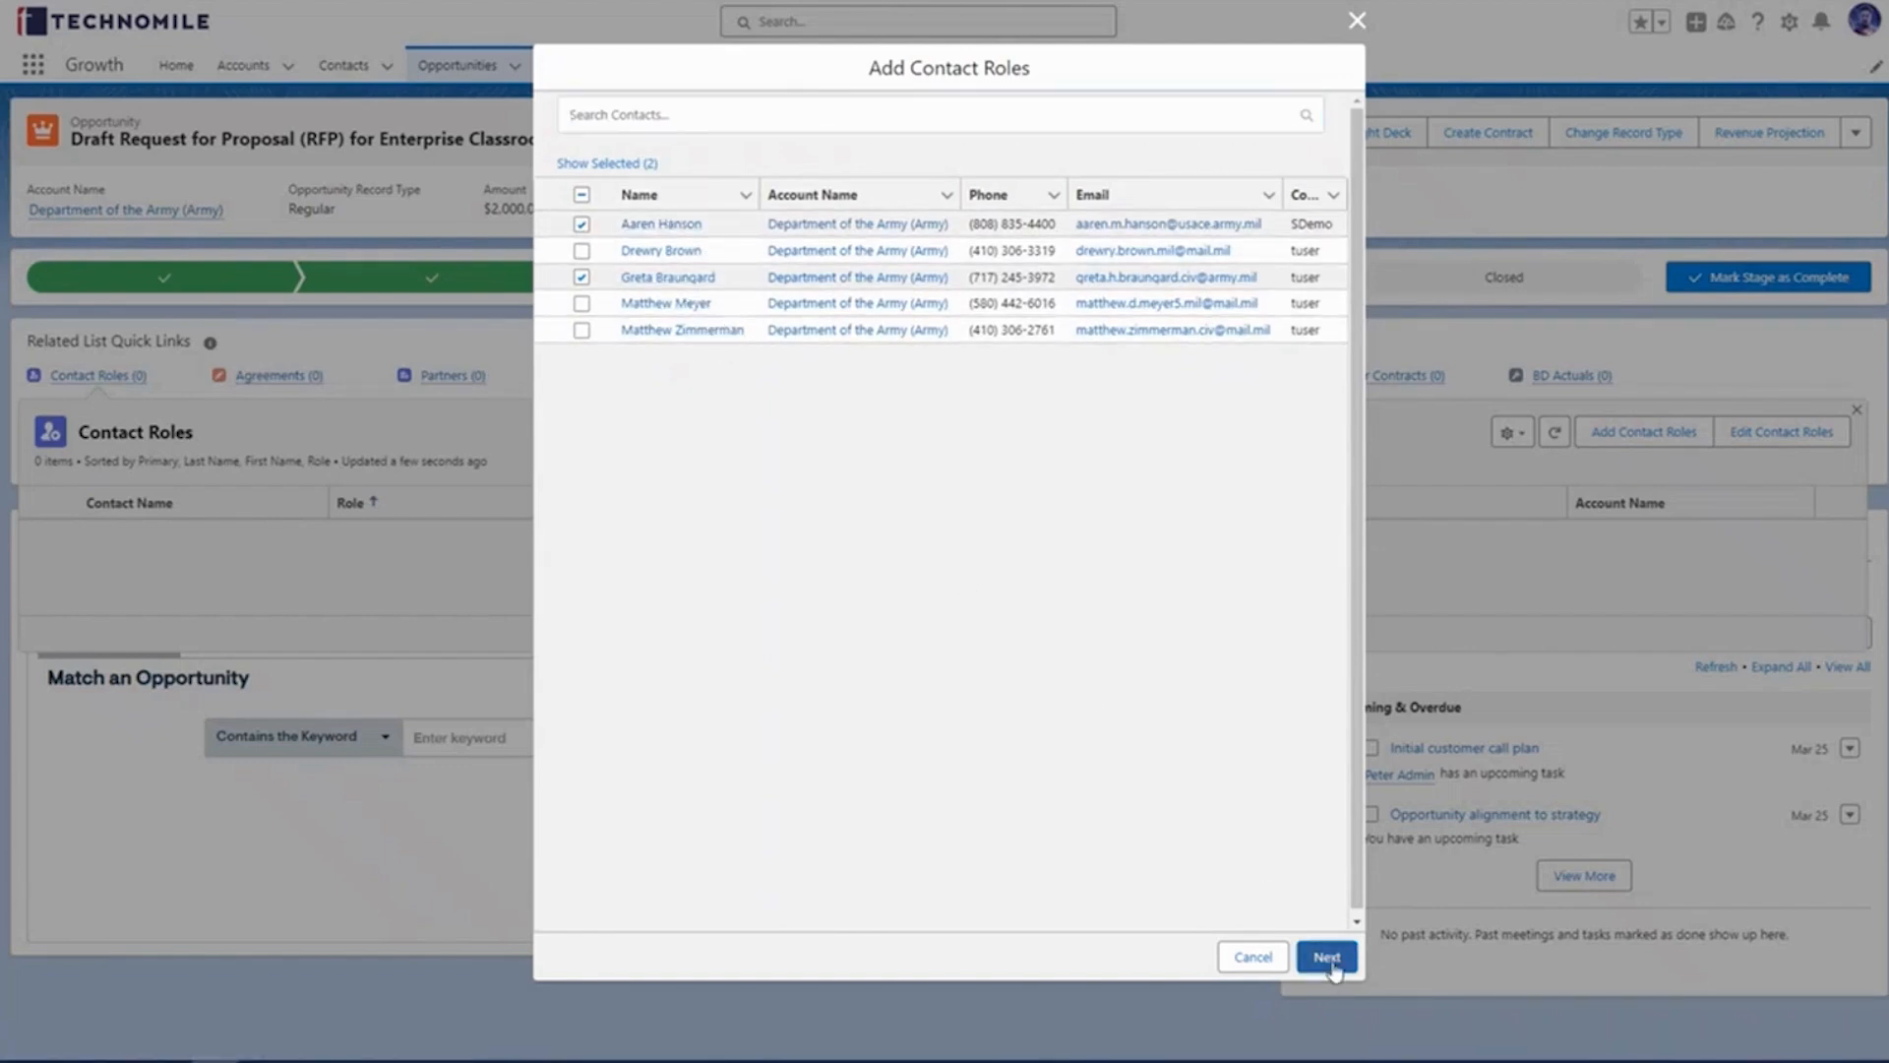
# Step: Assign the Decision Maker role to the first contact and Economic Buyer to the second, and save the contact roles
pyautogui.click(1051, 268)
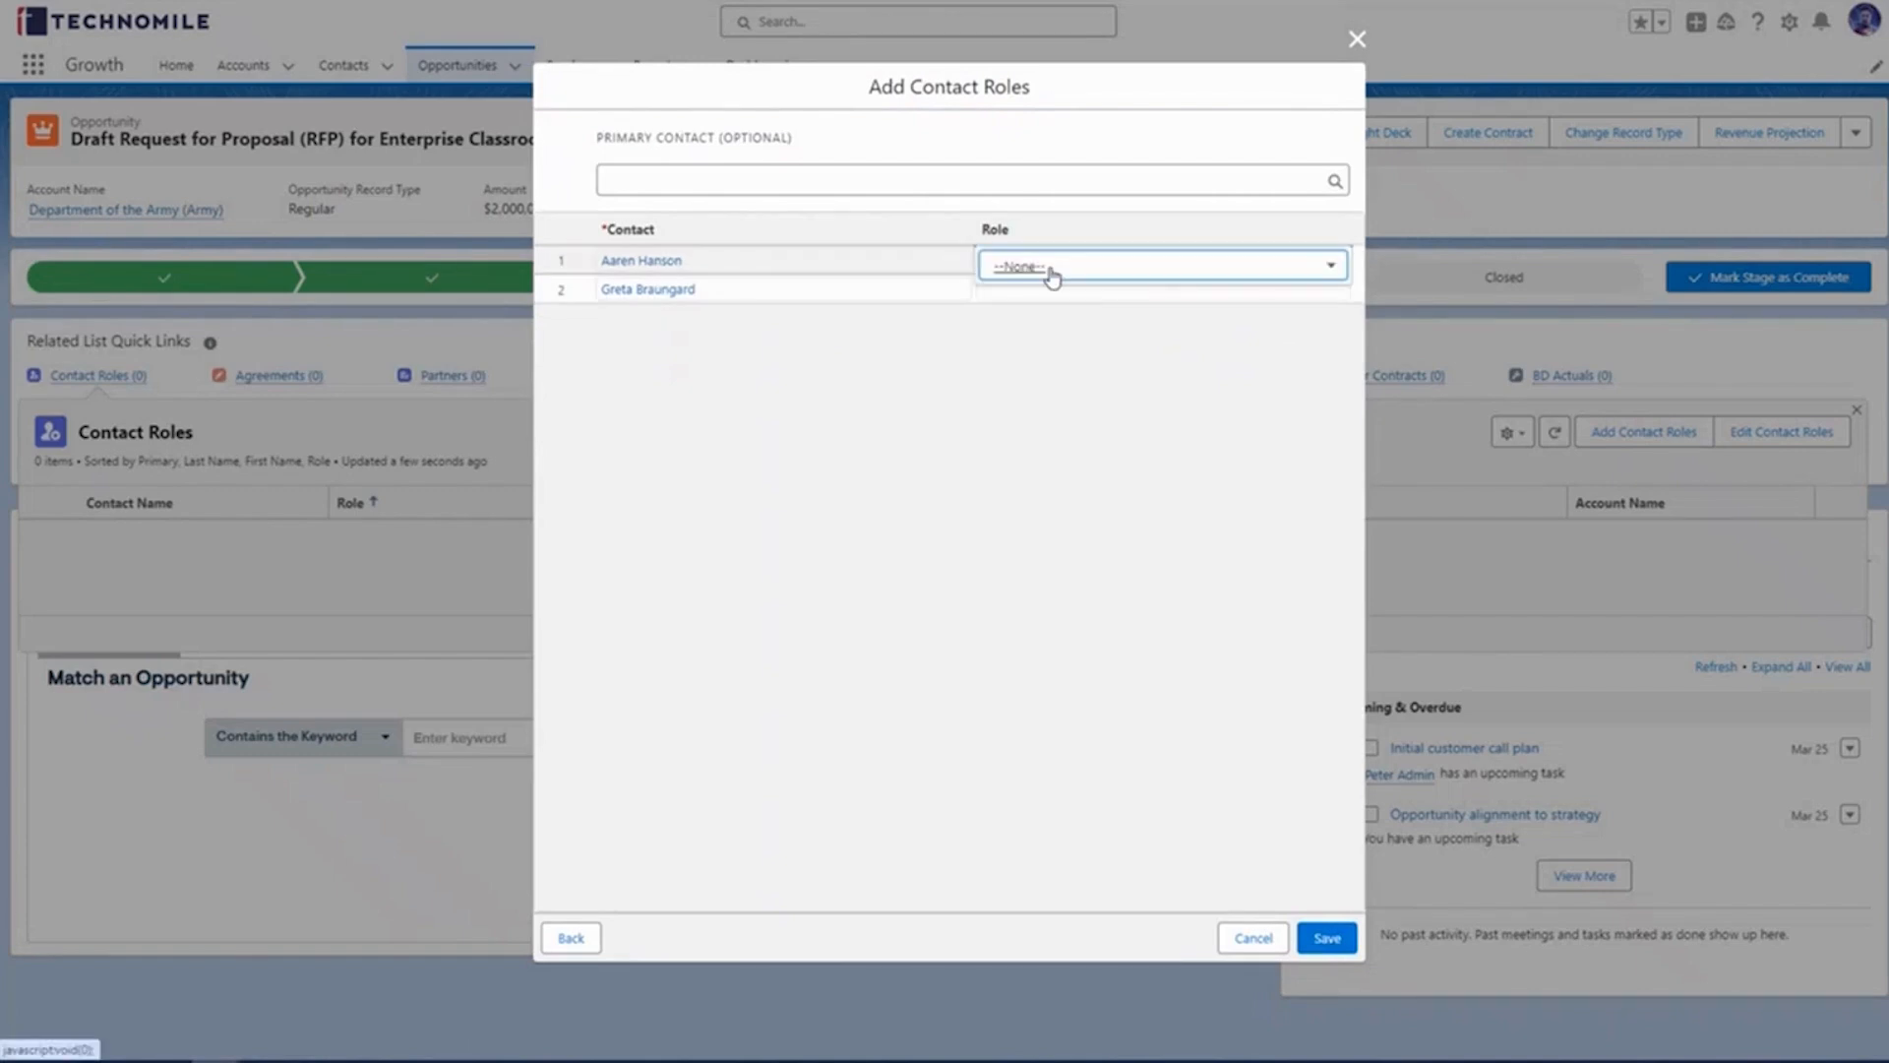
pyautogui.click(1048, 273)
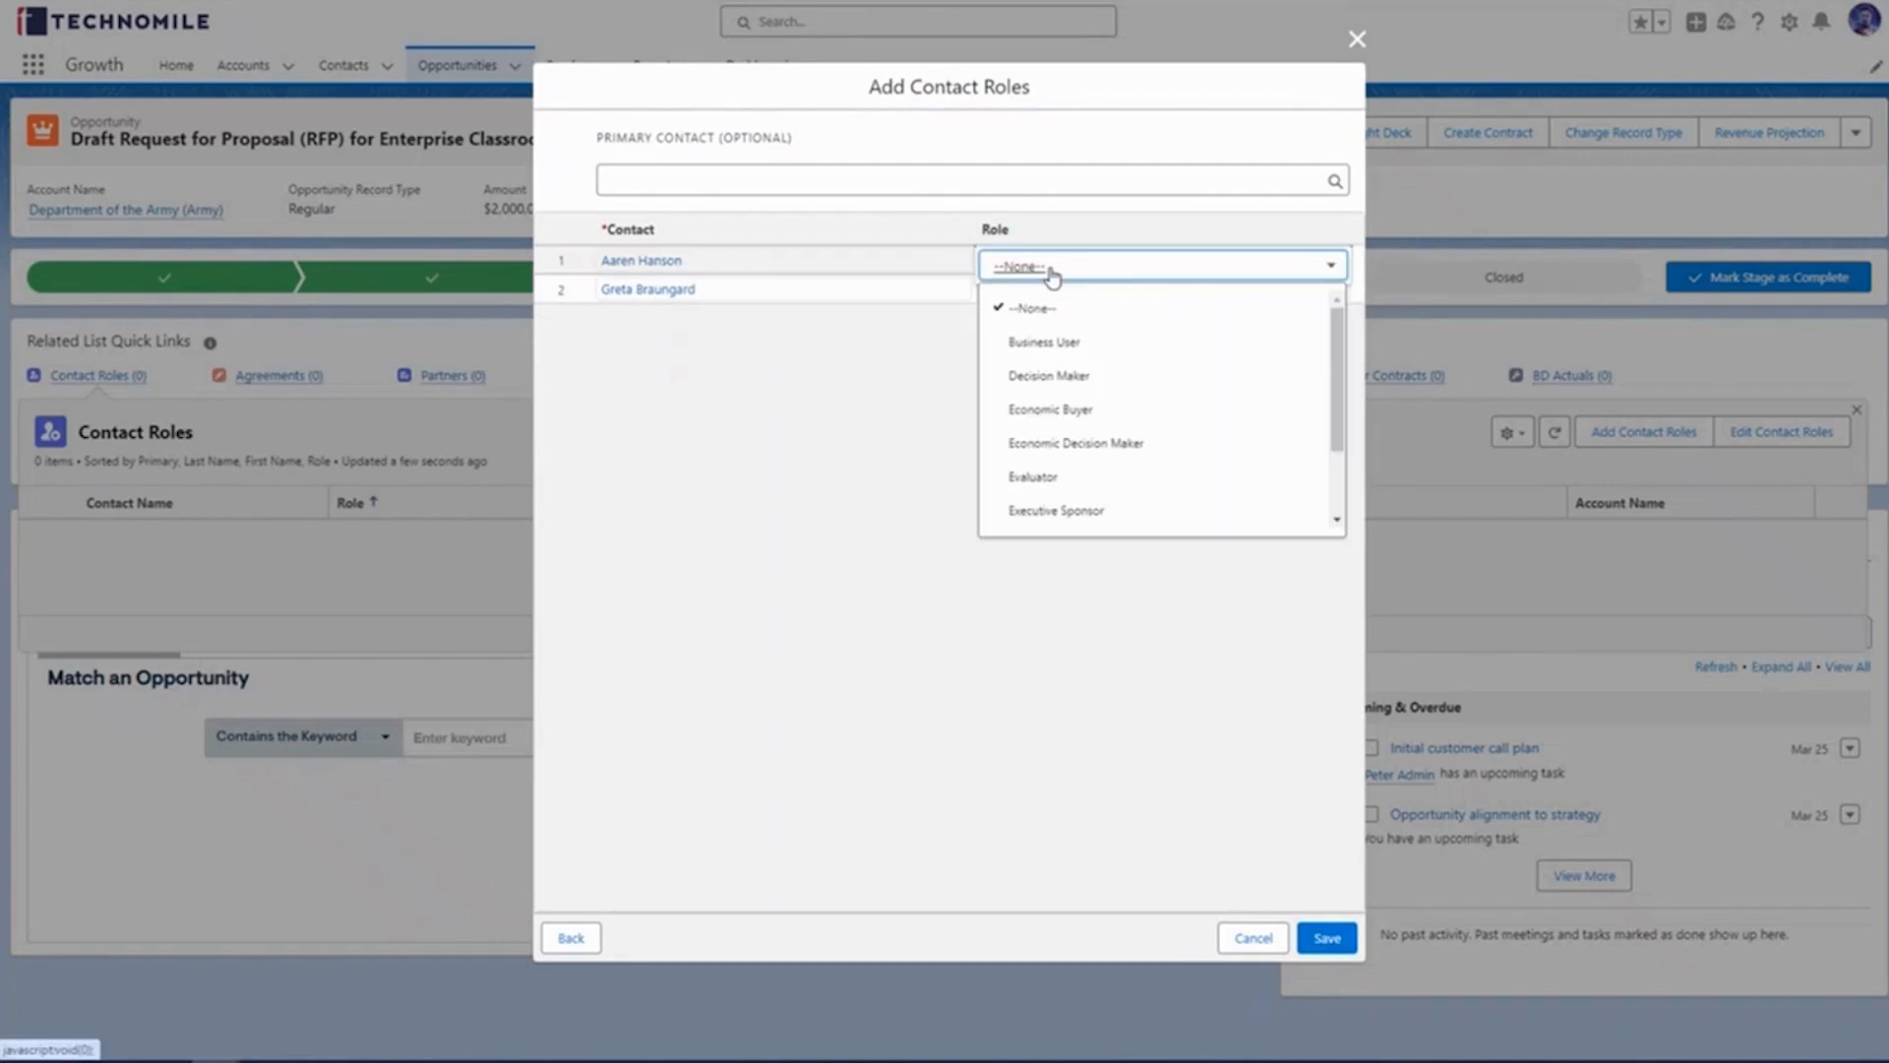
pyautogui.click(1105, 378)
pyautogui.click(1129, 293)
pyautogui.click(1118, 301)
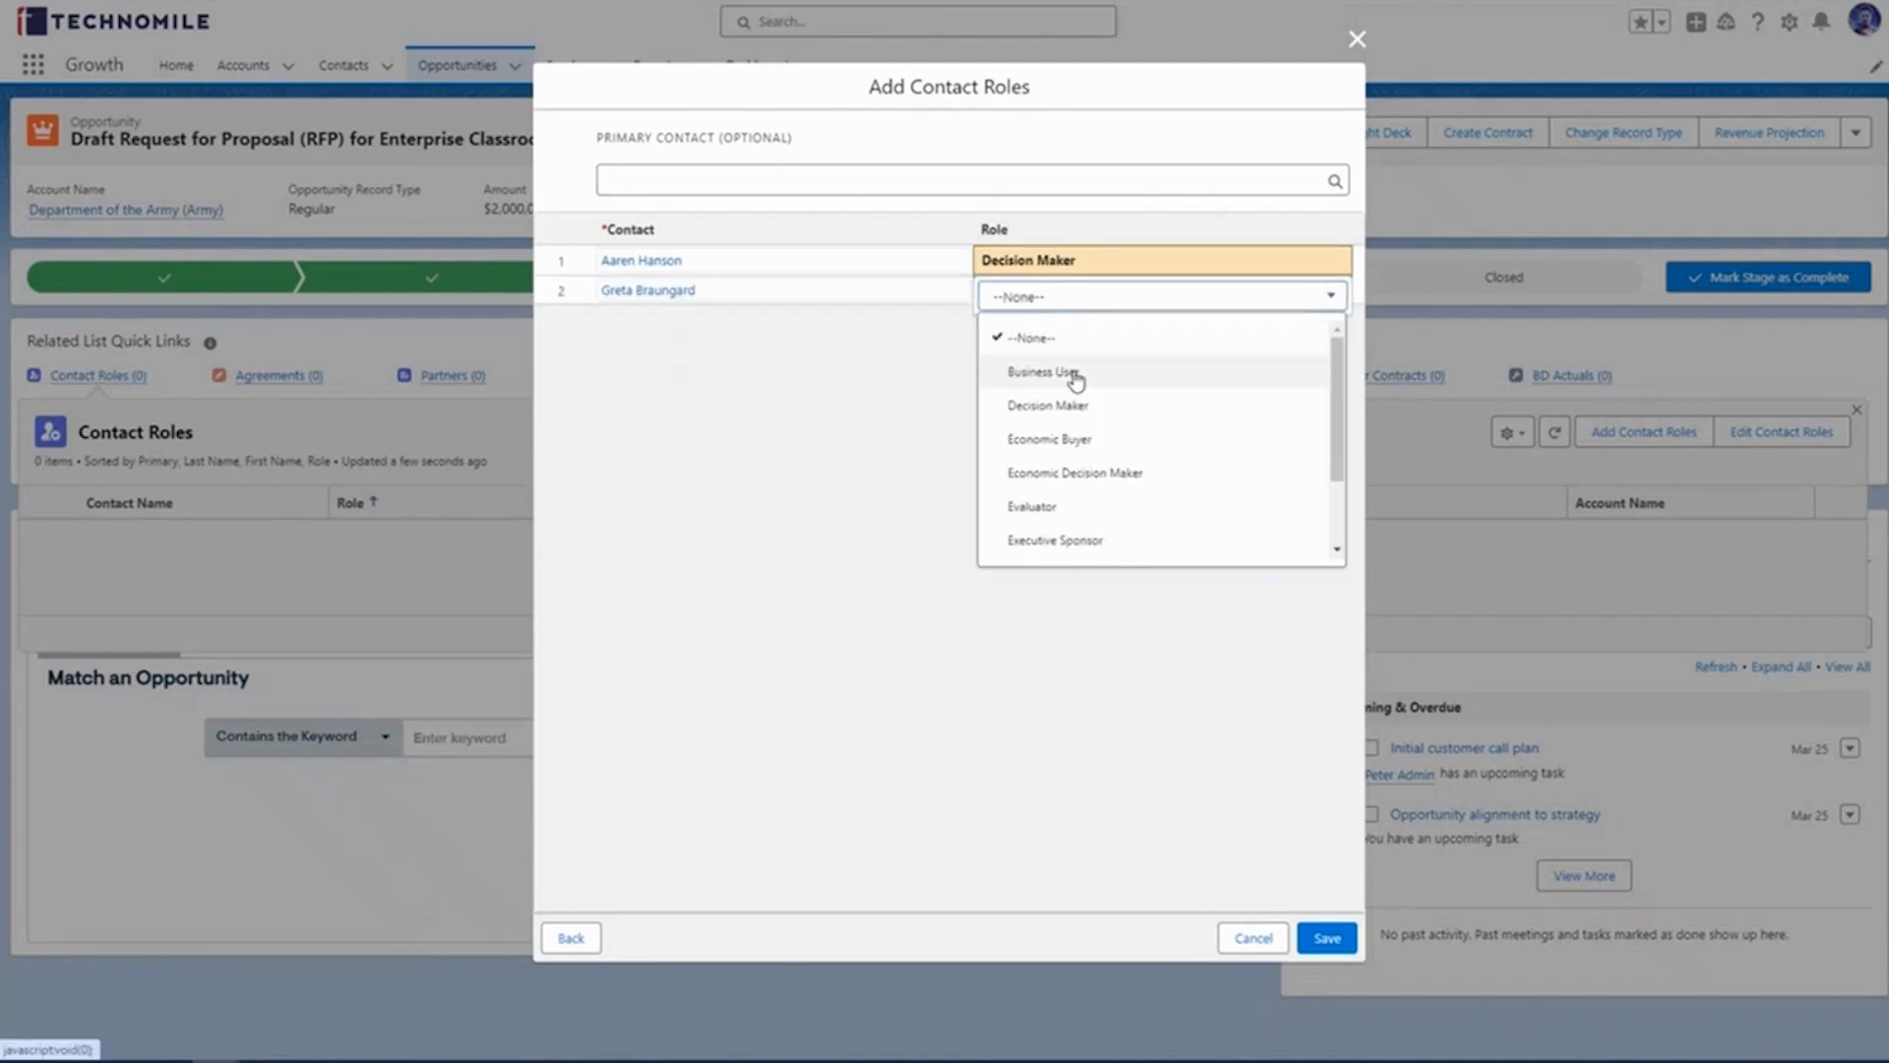
pyautogui.click(1089, 438)
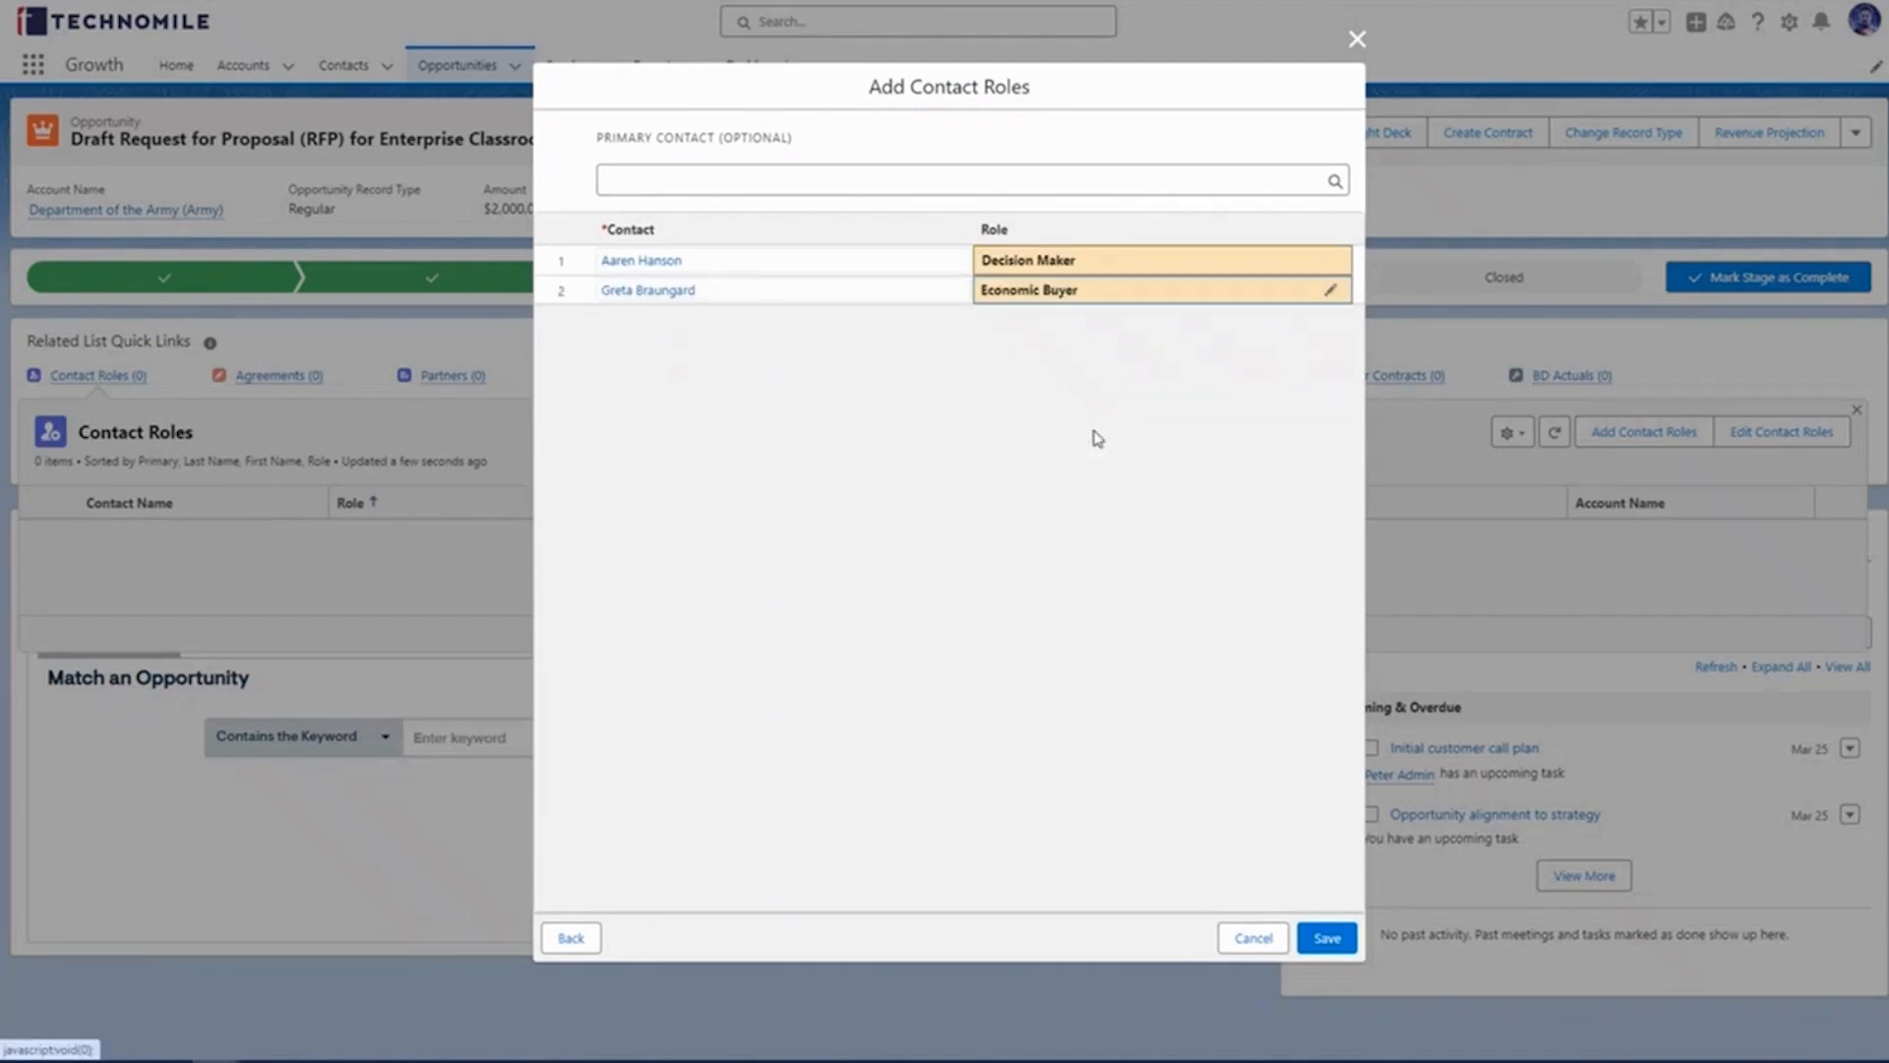
pyautogui.click(1324, 938)
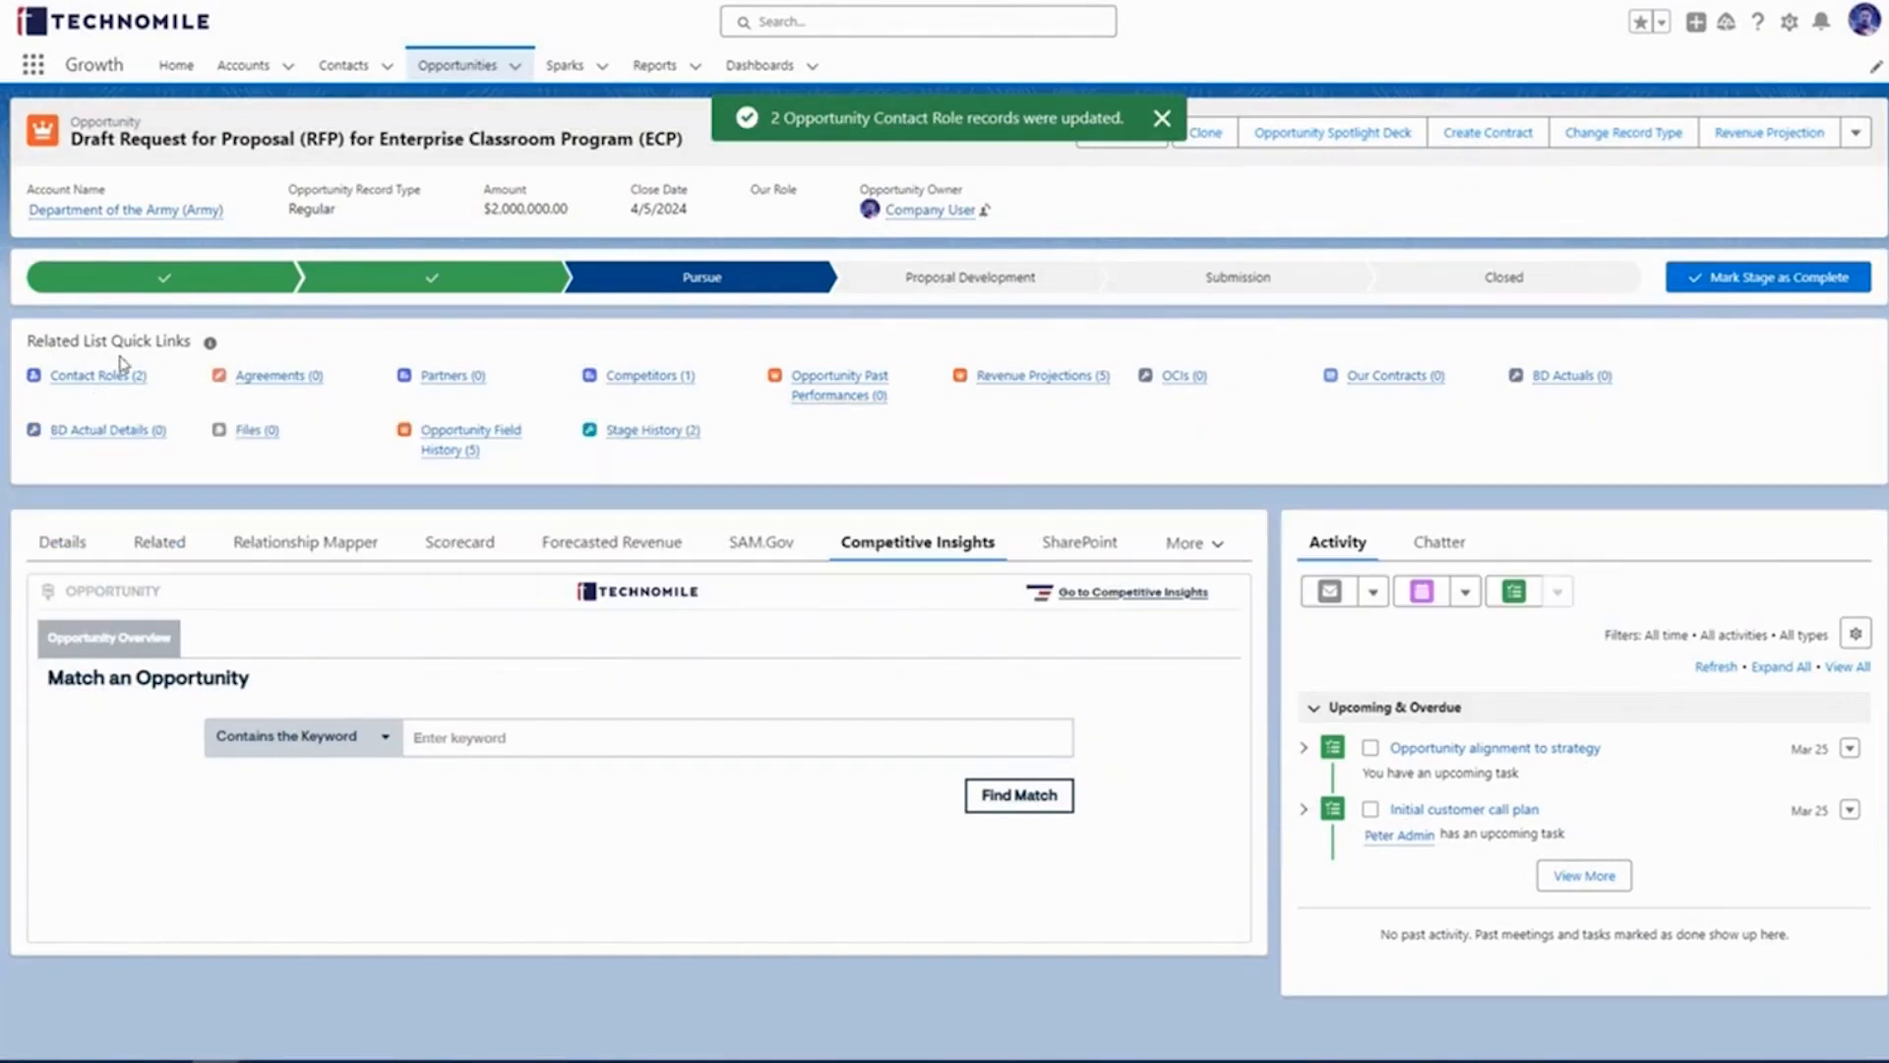
# Step: Show the opportunity's relationship map and open the Decision Maker contact for editing, with its general and relationship information expanded
pyautogui.moveTo(94, 389)
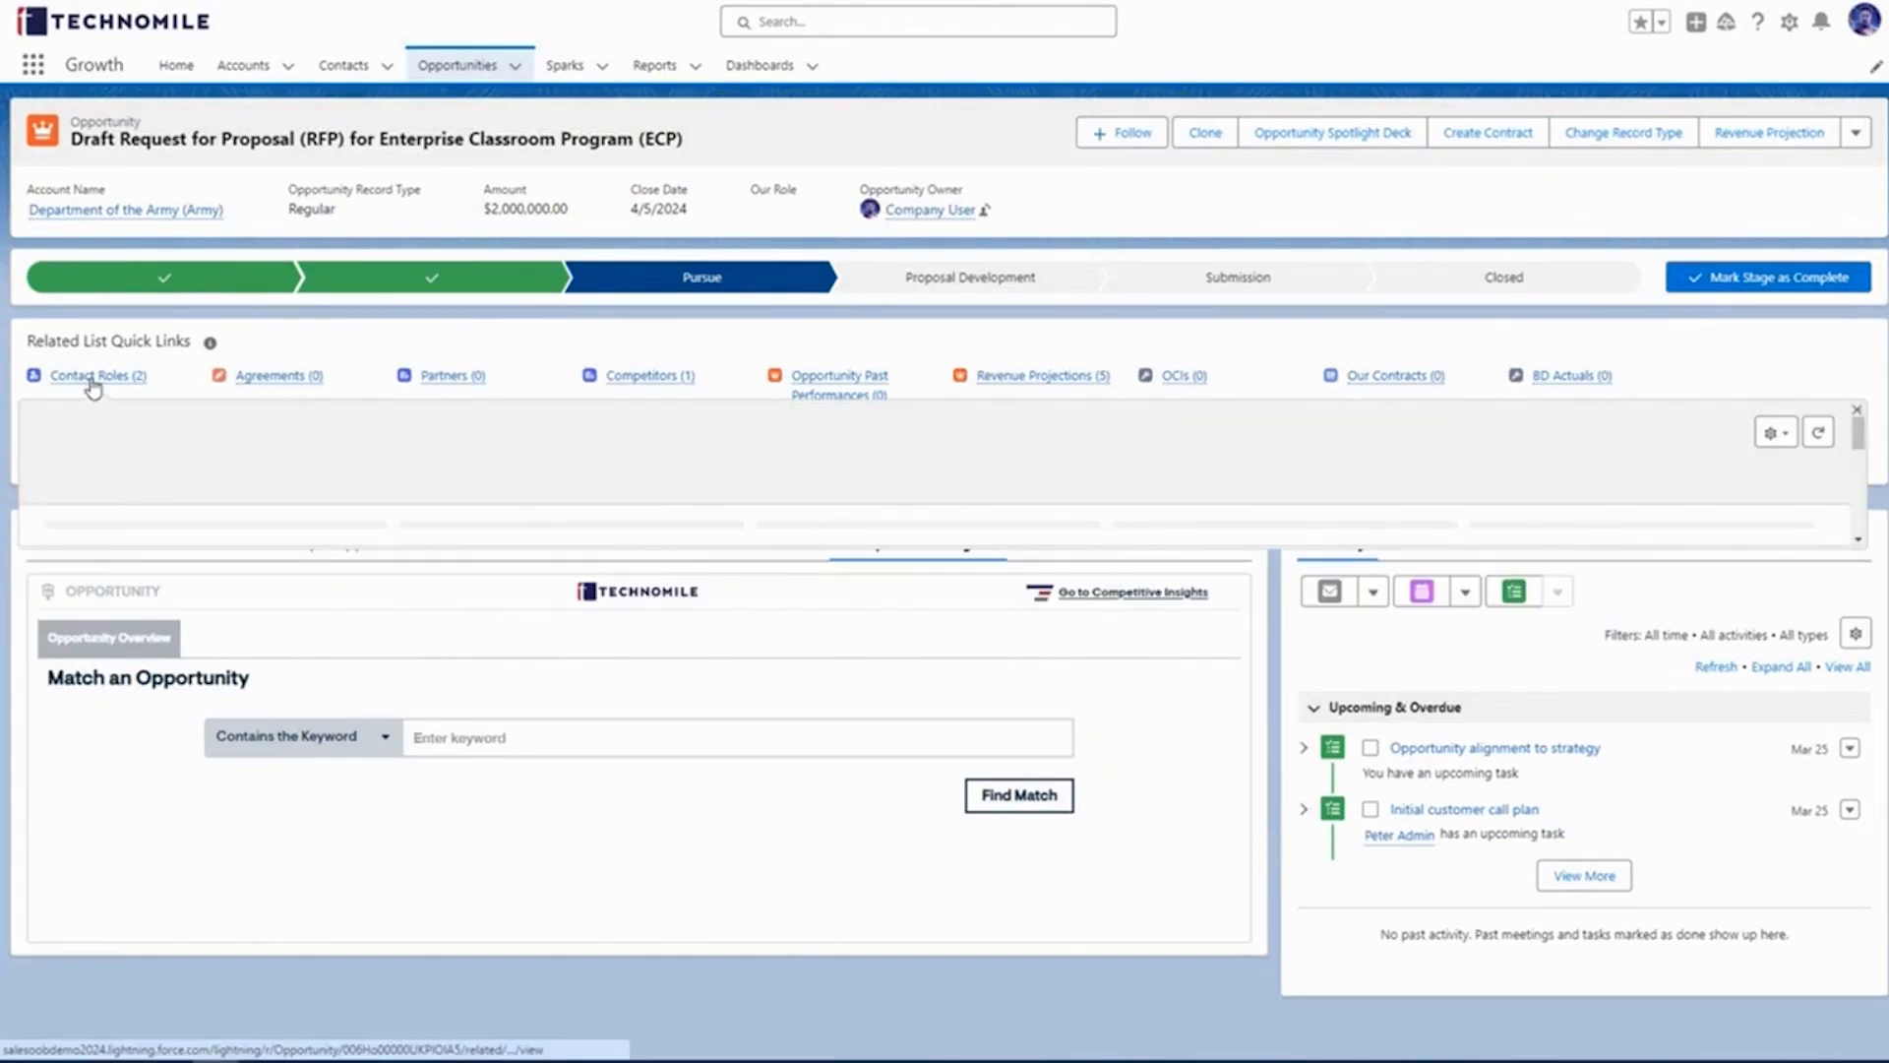
pyautogui.click(325, 549)
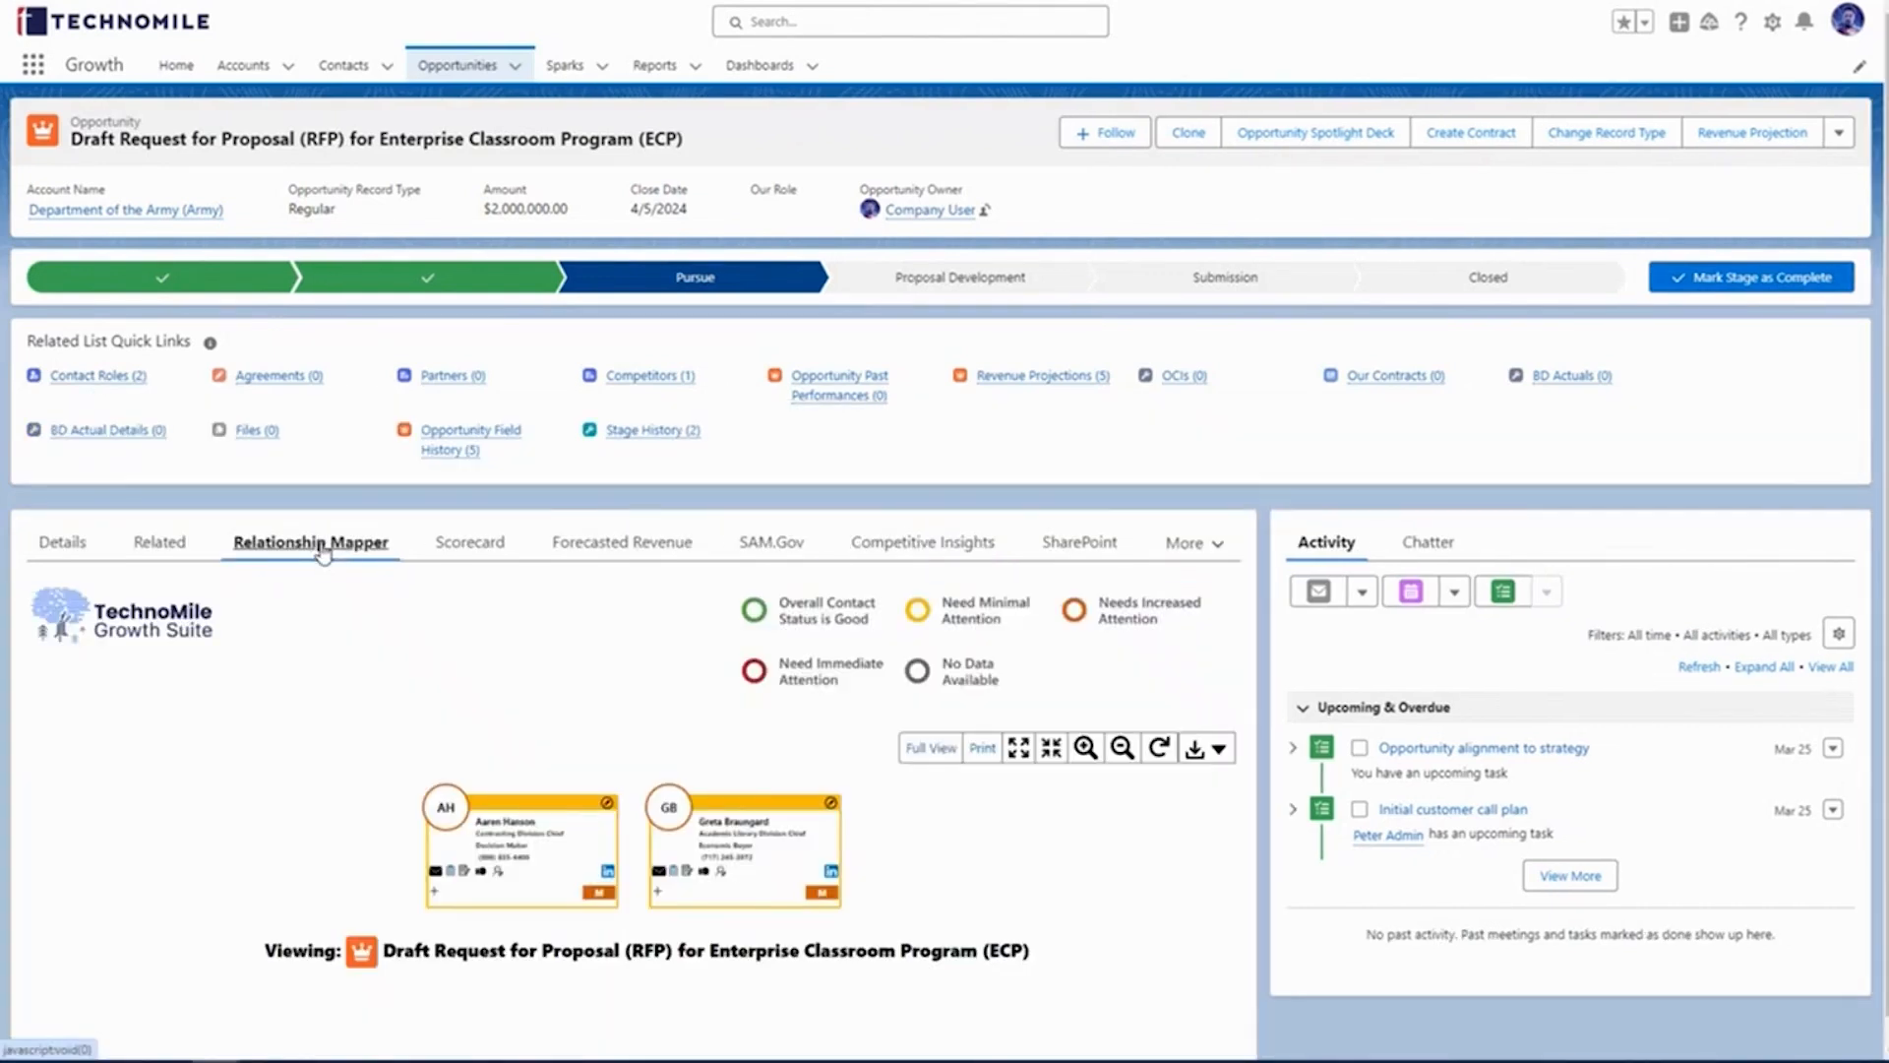
pyautogui.scroll(-1, 346, 572)
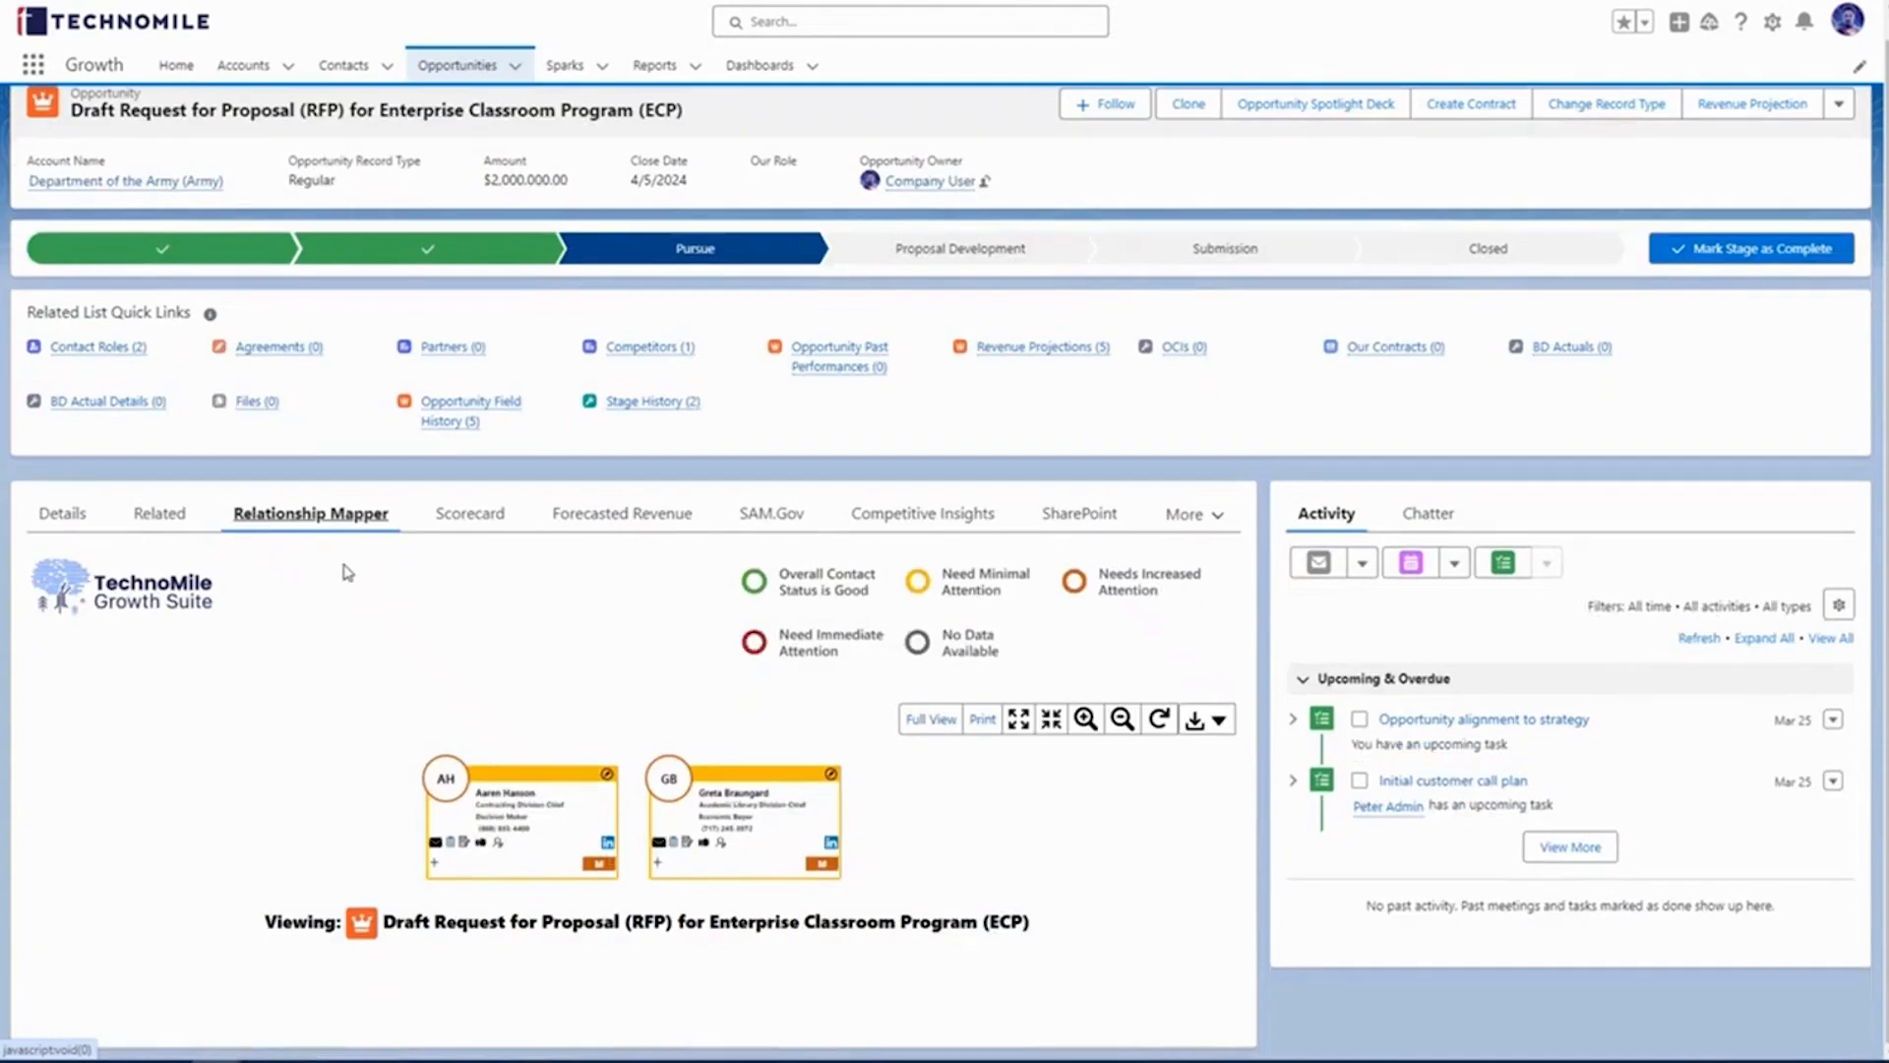
pyautogui.click(607, 774)
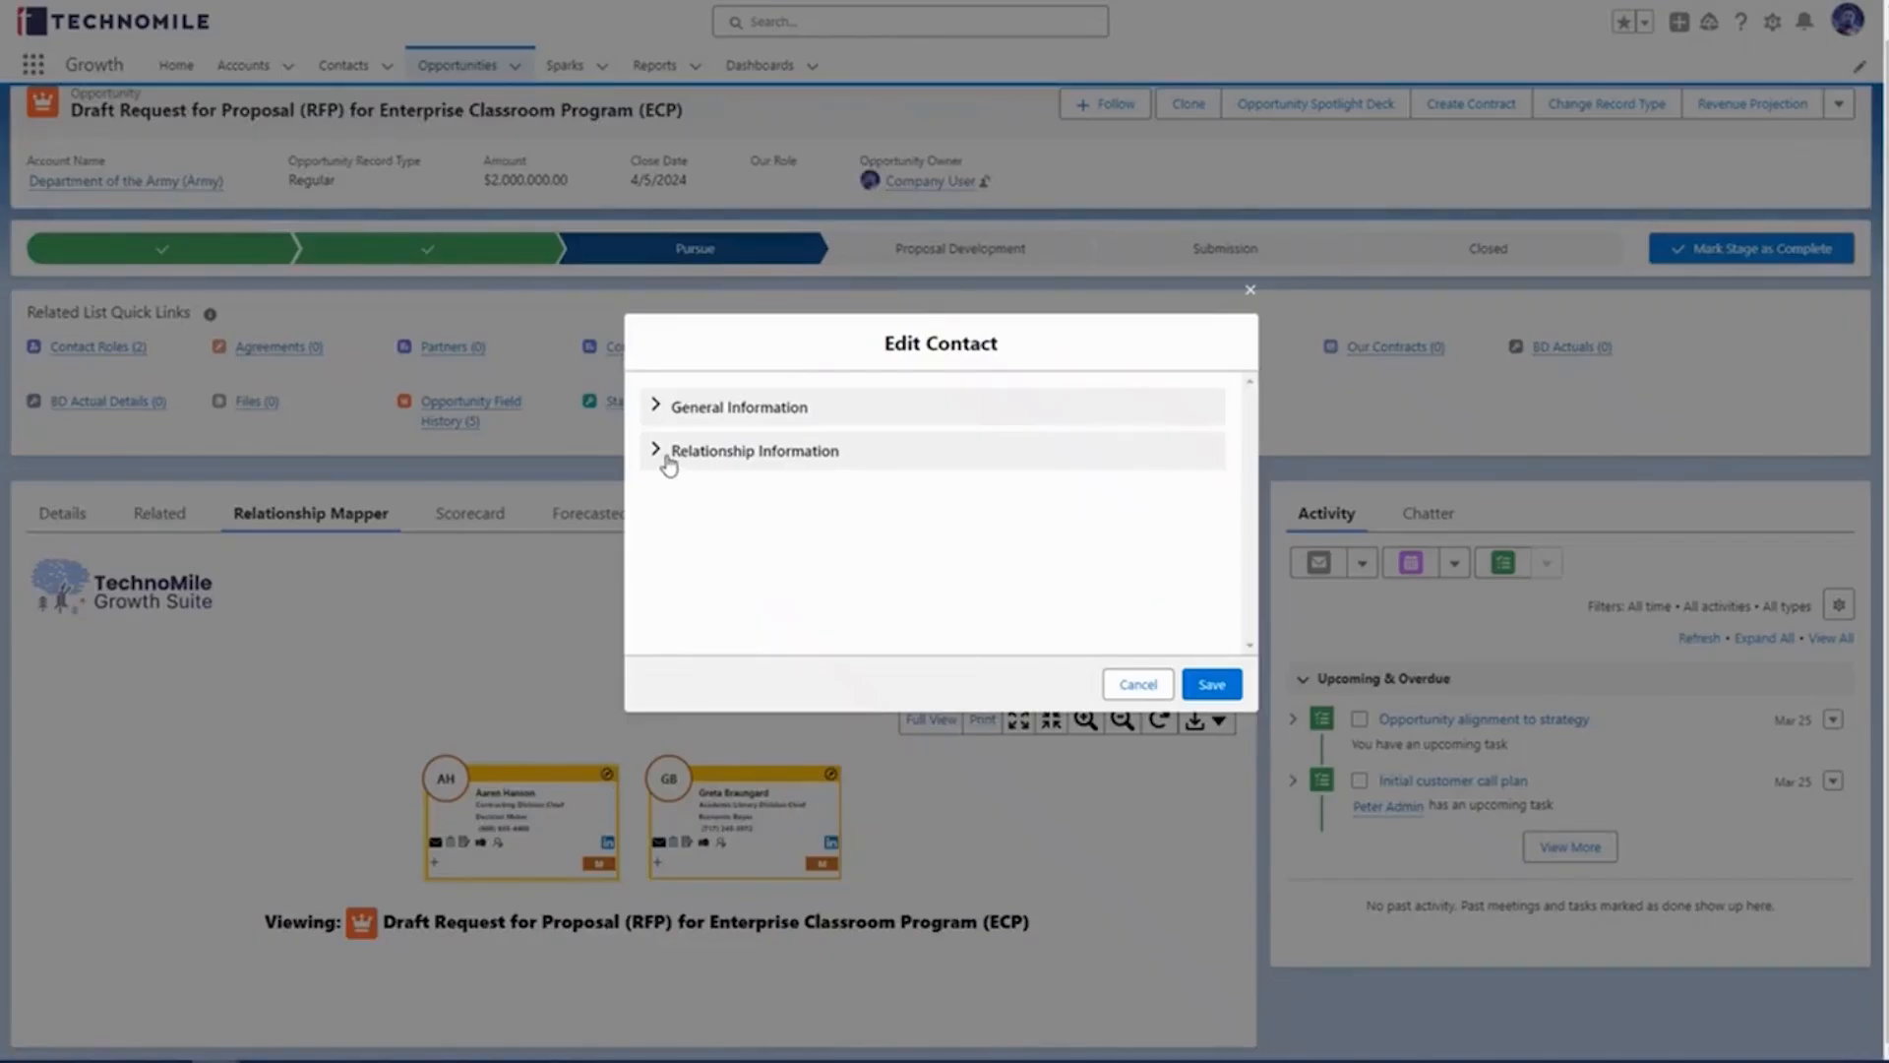
pyautogui.click(655, 406)
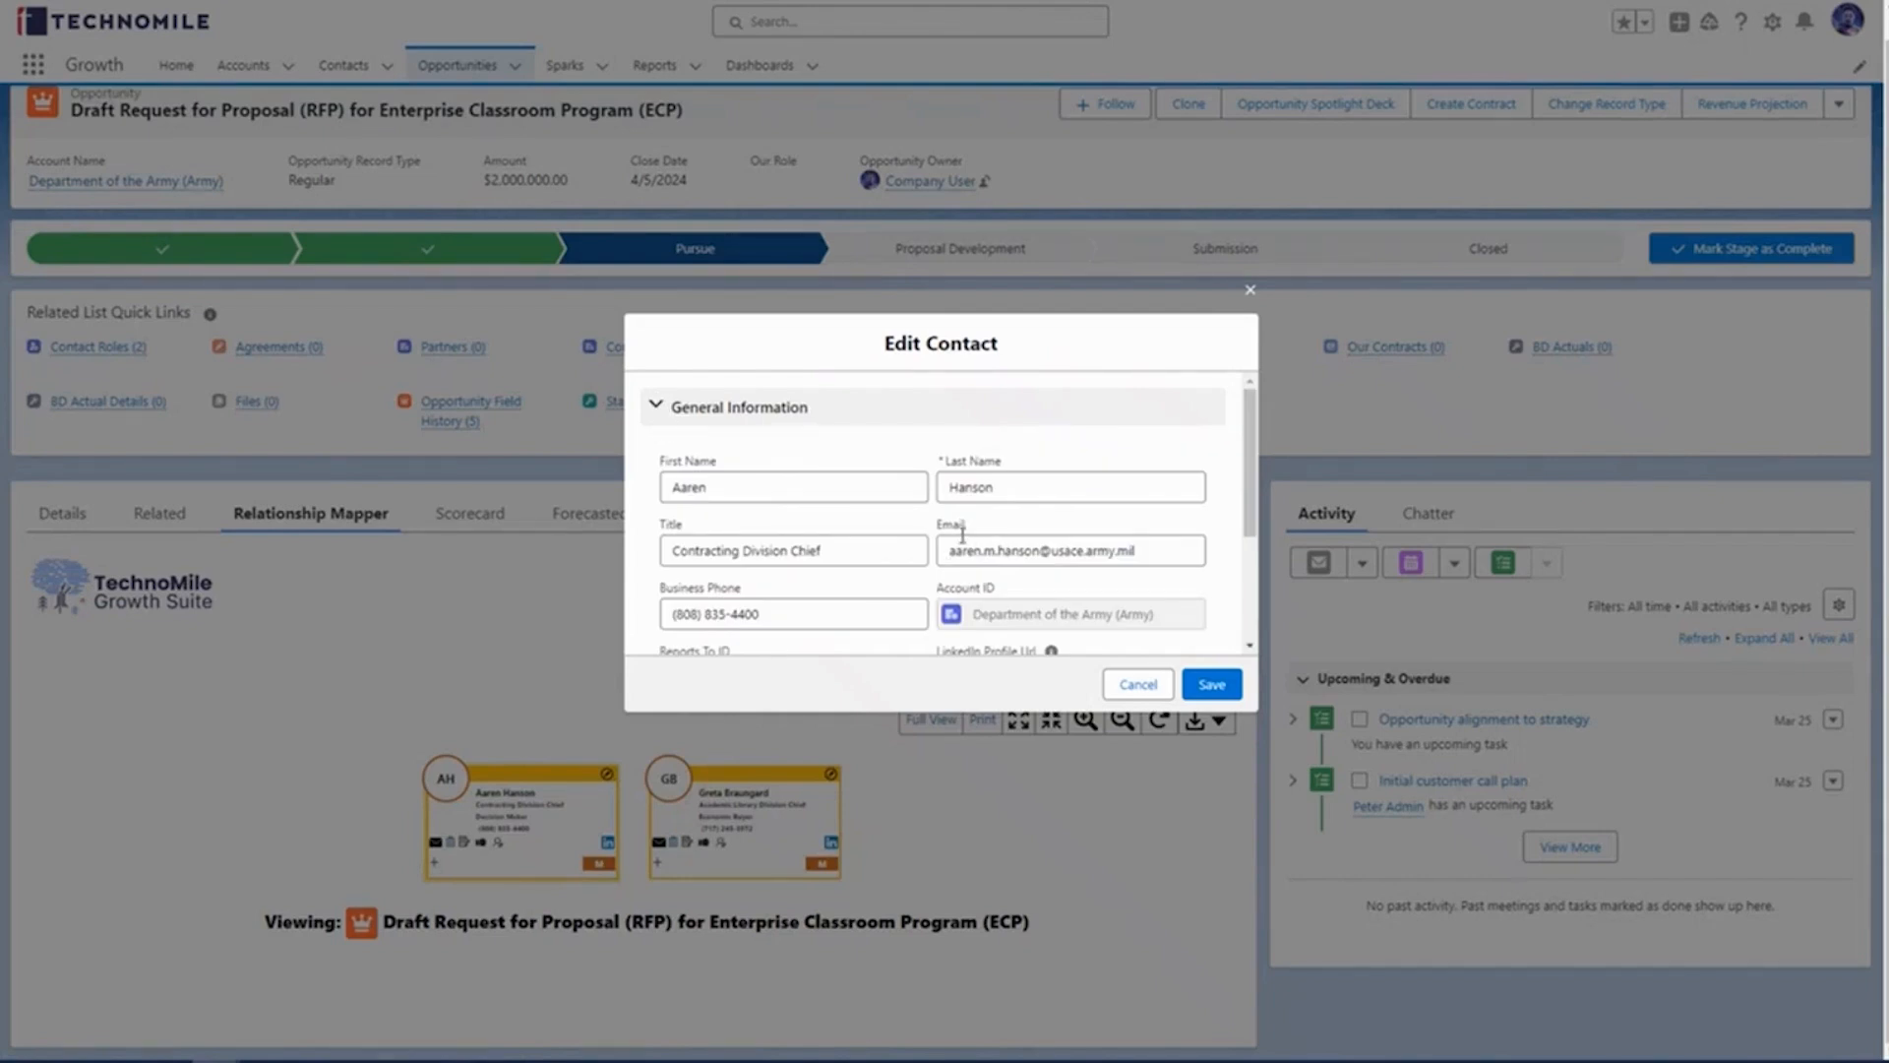
pyautogui.scroll(-2, 767, 556)
pyautogui.click(655, 606)
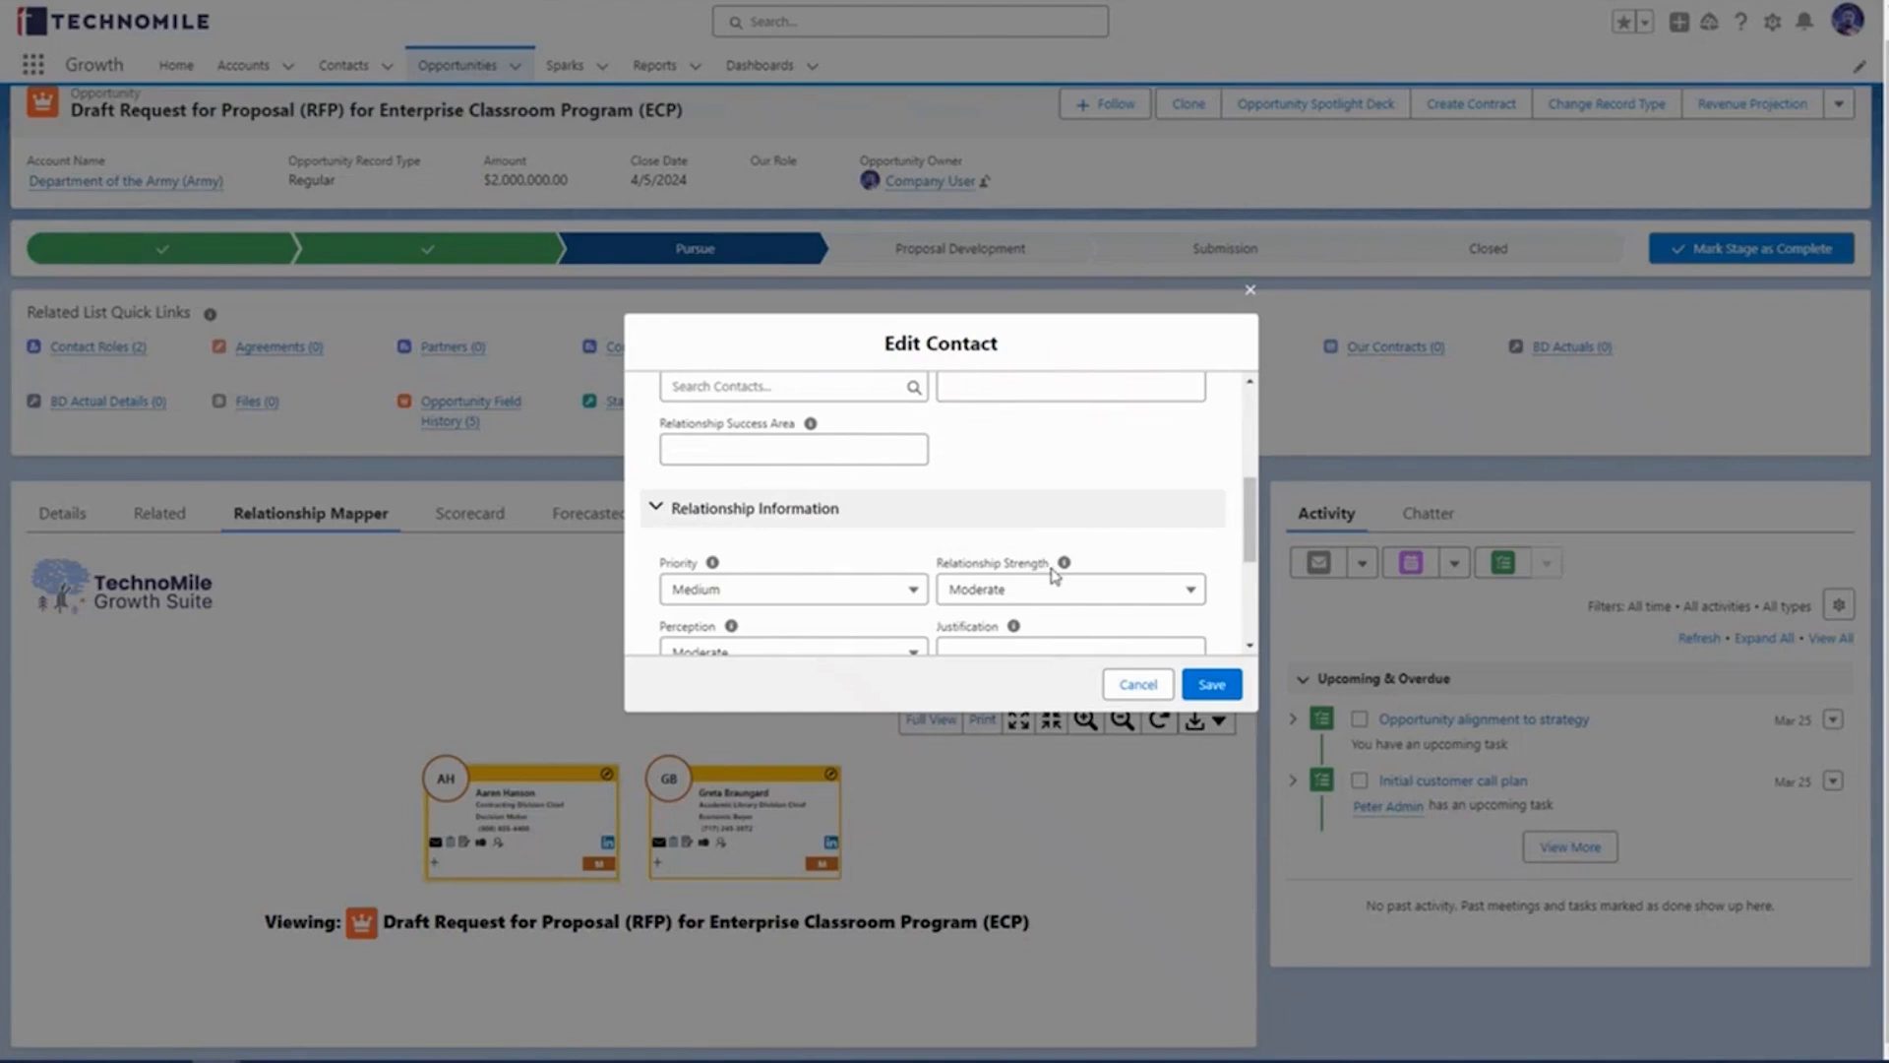
# Step: Review the relationship strength, priority and perception options for the Decision Maker contact, and save the contact
pyautogui.click(1110, 590)
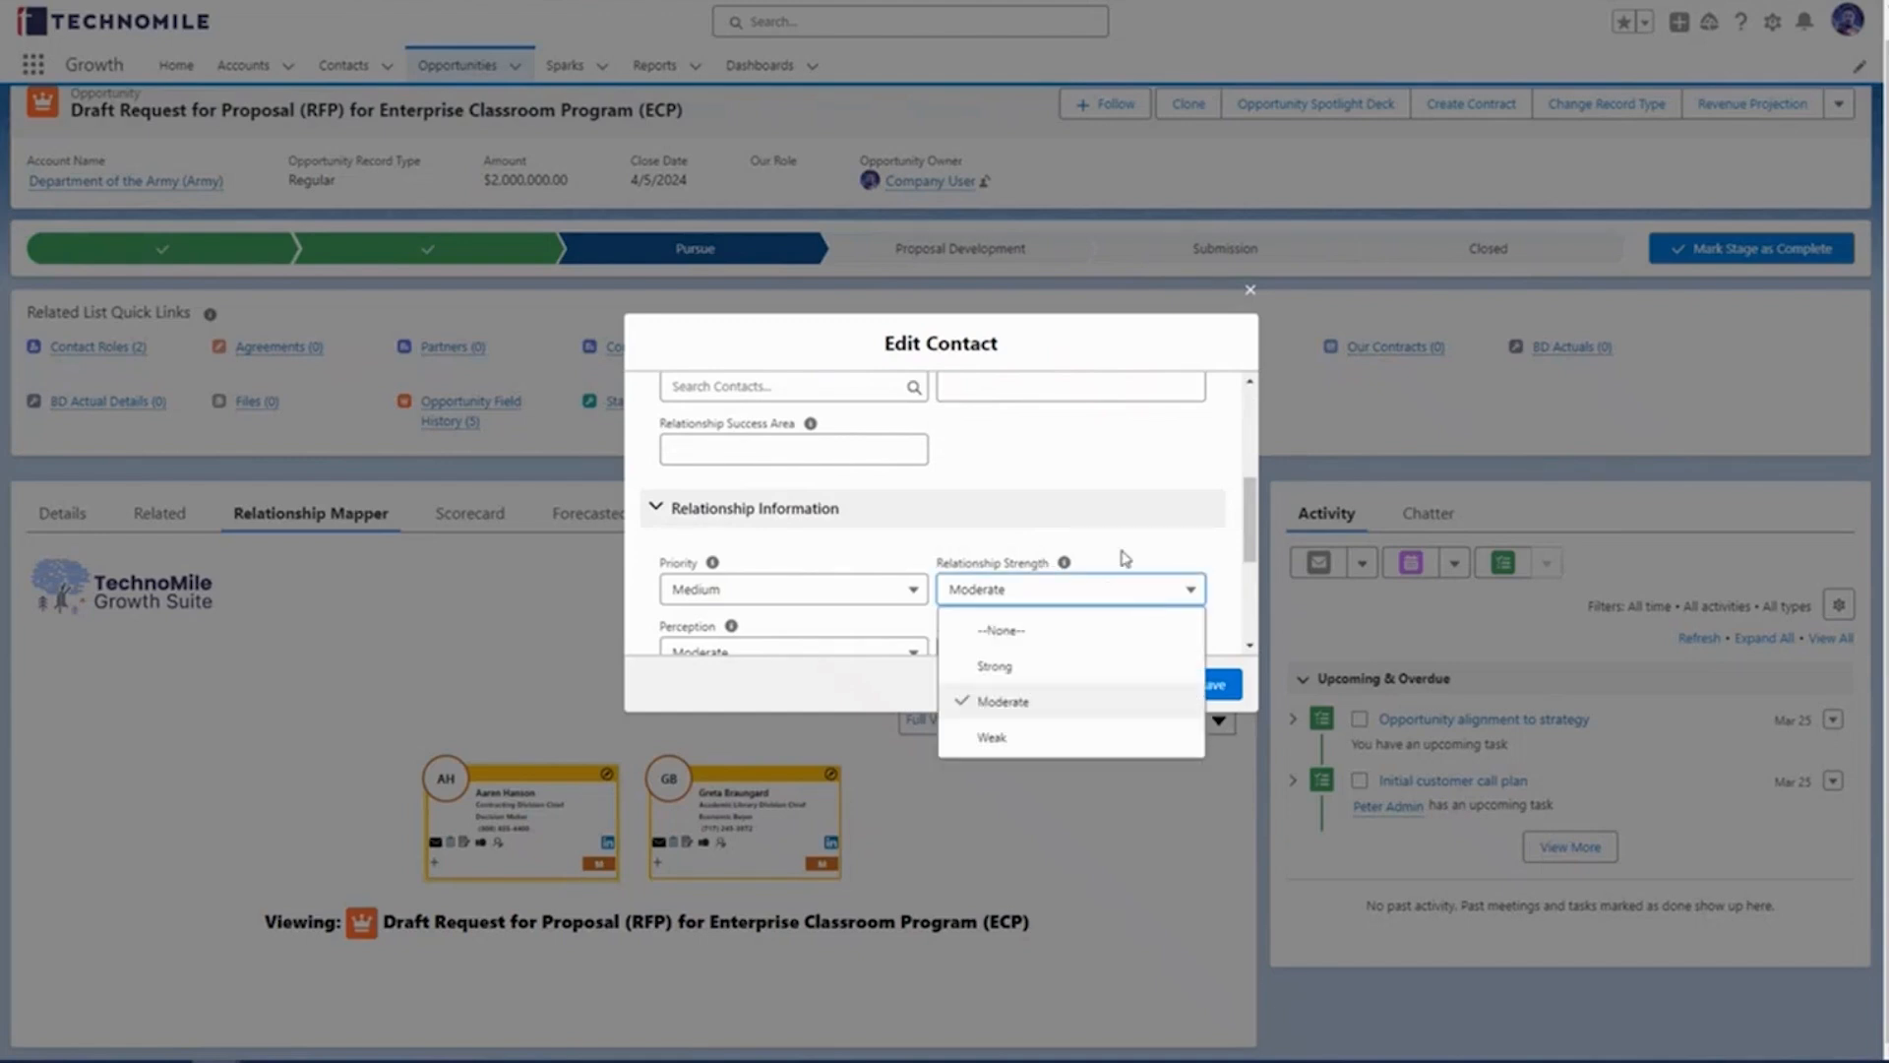
pyautogui.scroll(-1, 1117, 532)
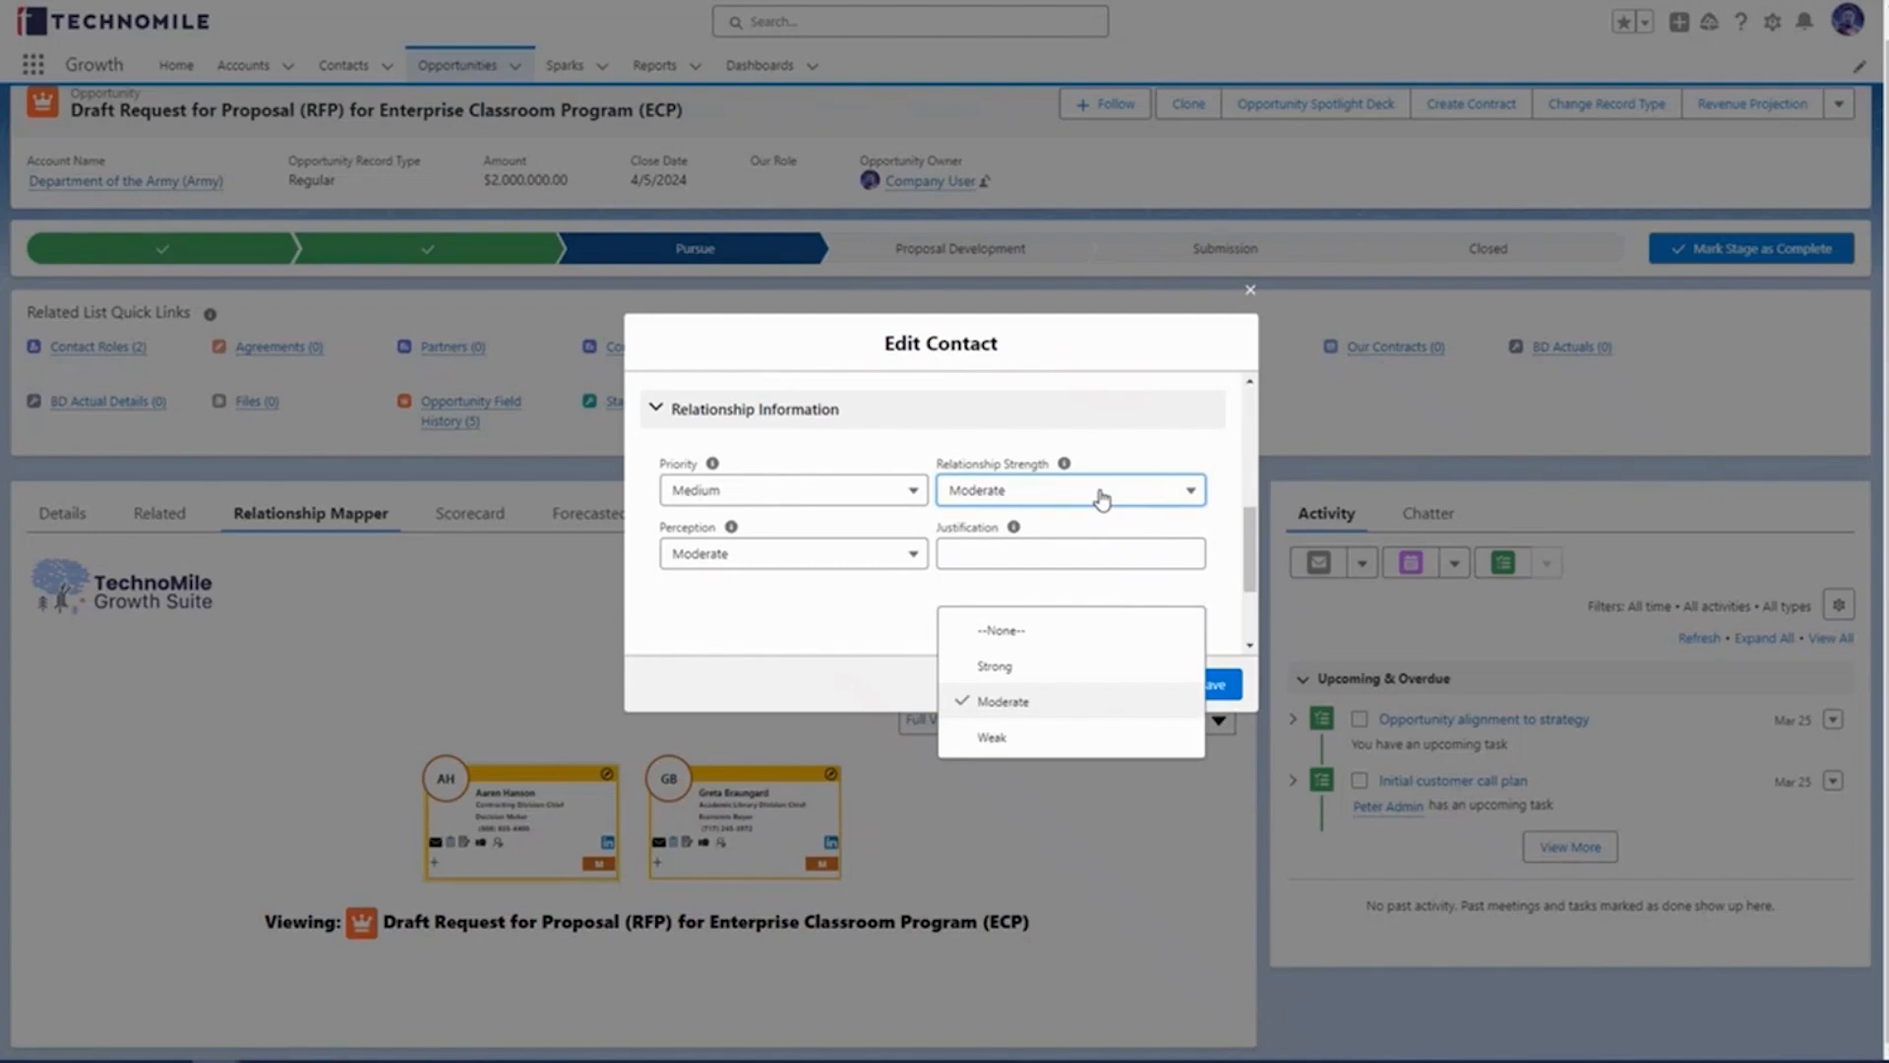
pyautogui.click(842, 502)
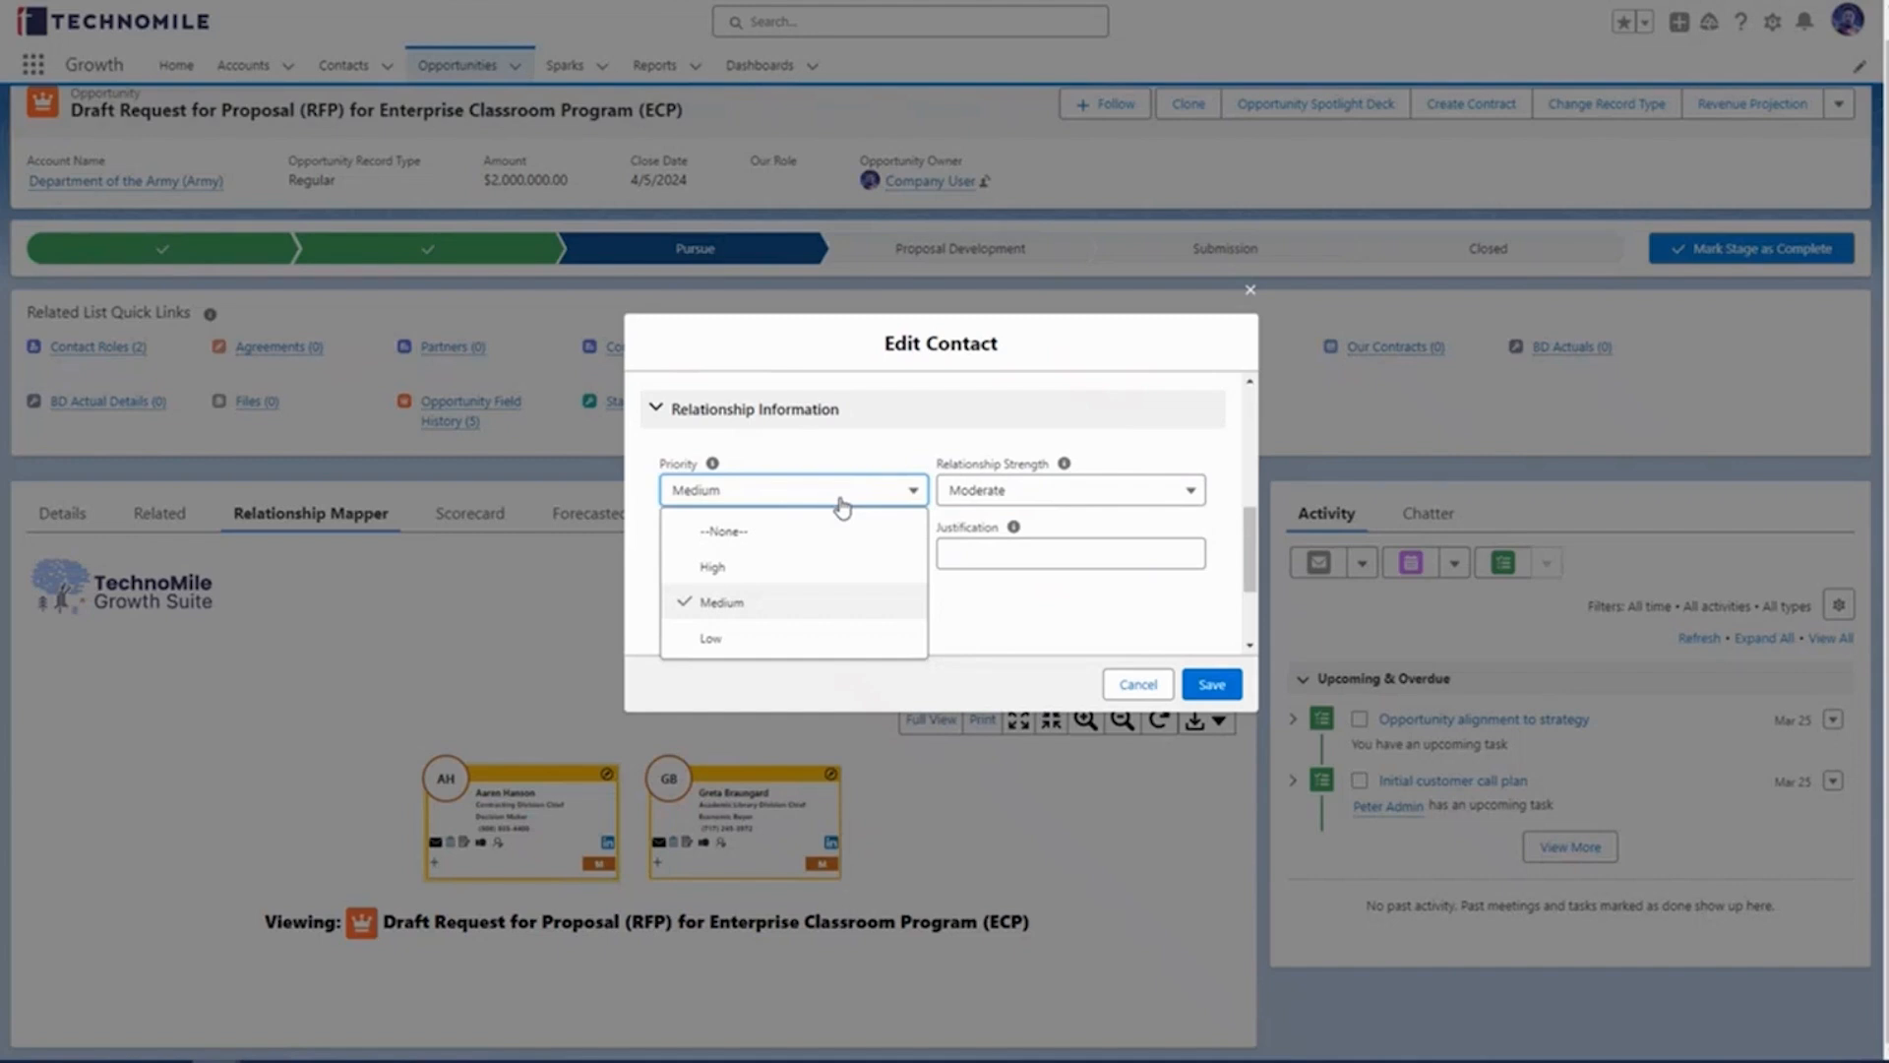
pyautogui.click(840, 467)
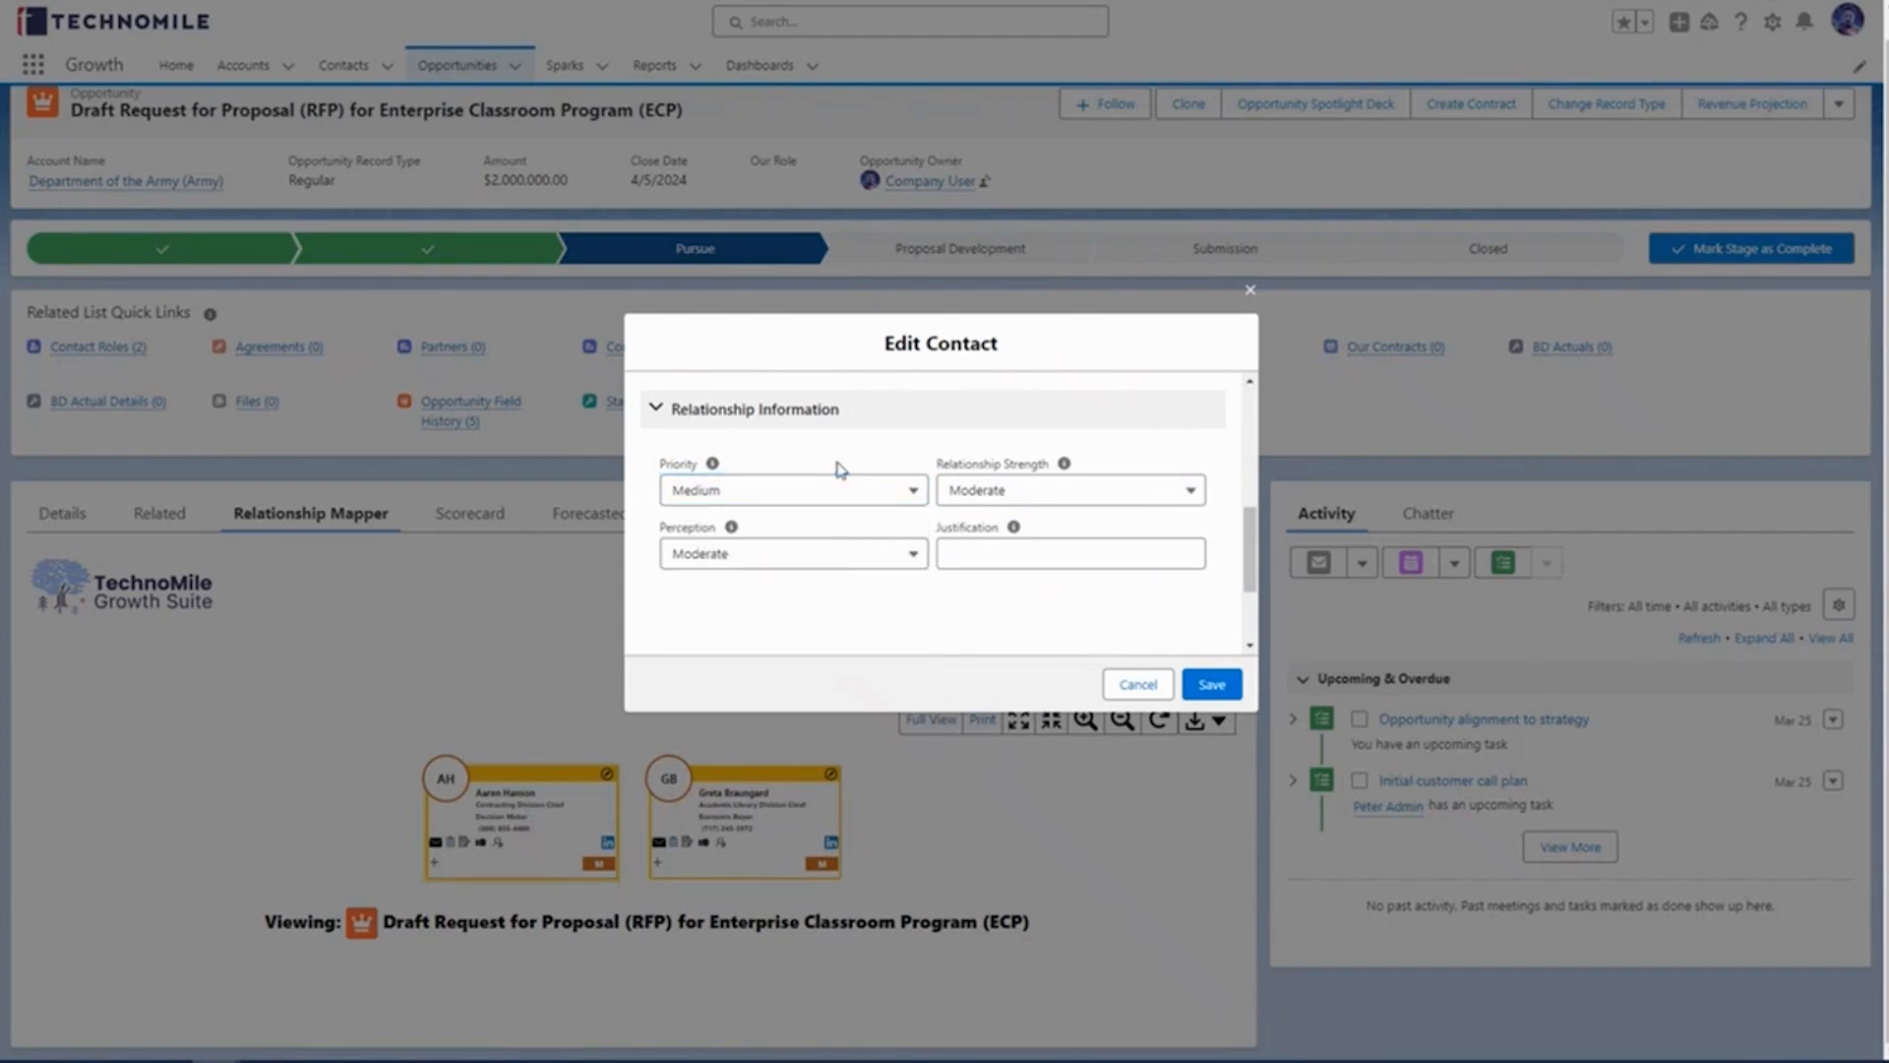
pyautogui.click(843, 561)
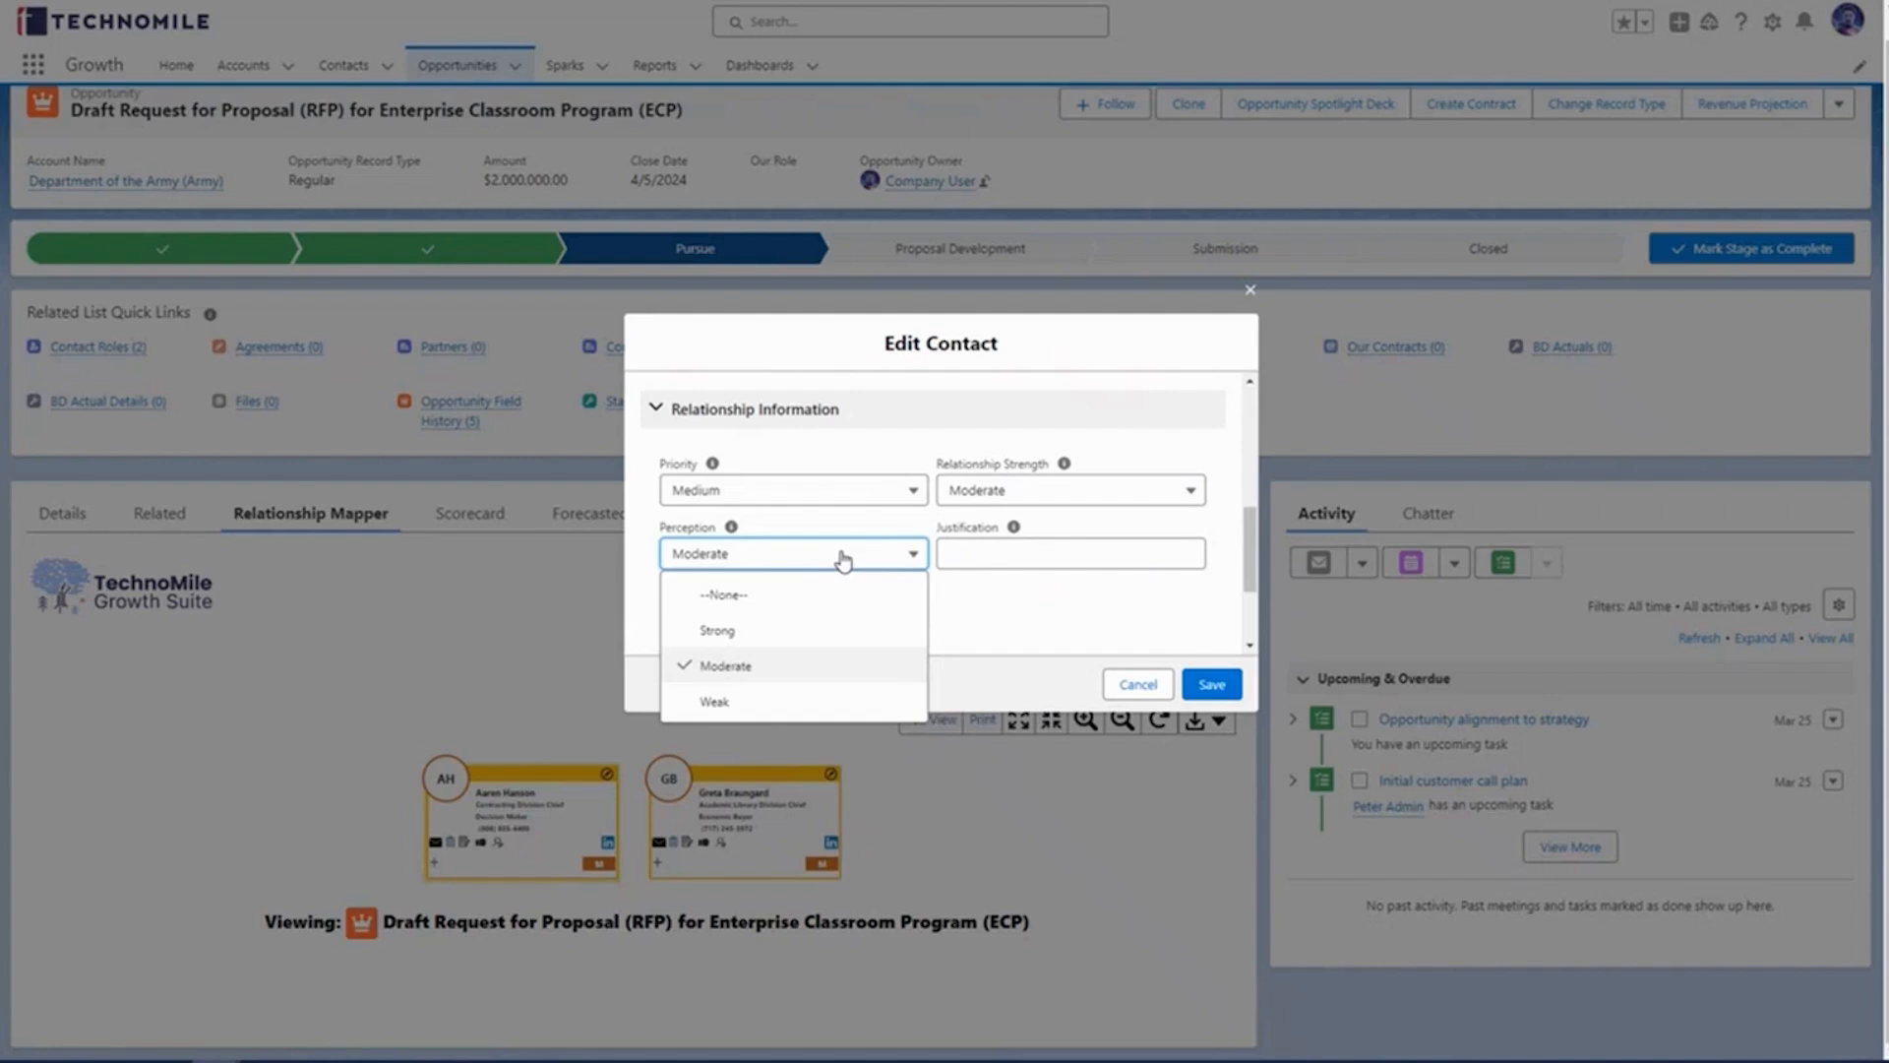
pyautogui.click(983, 620)
pyautogui.click(1208, 689)
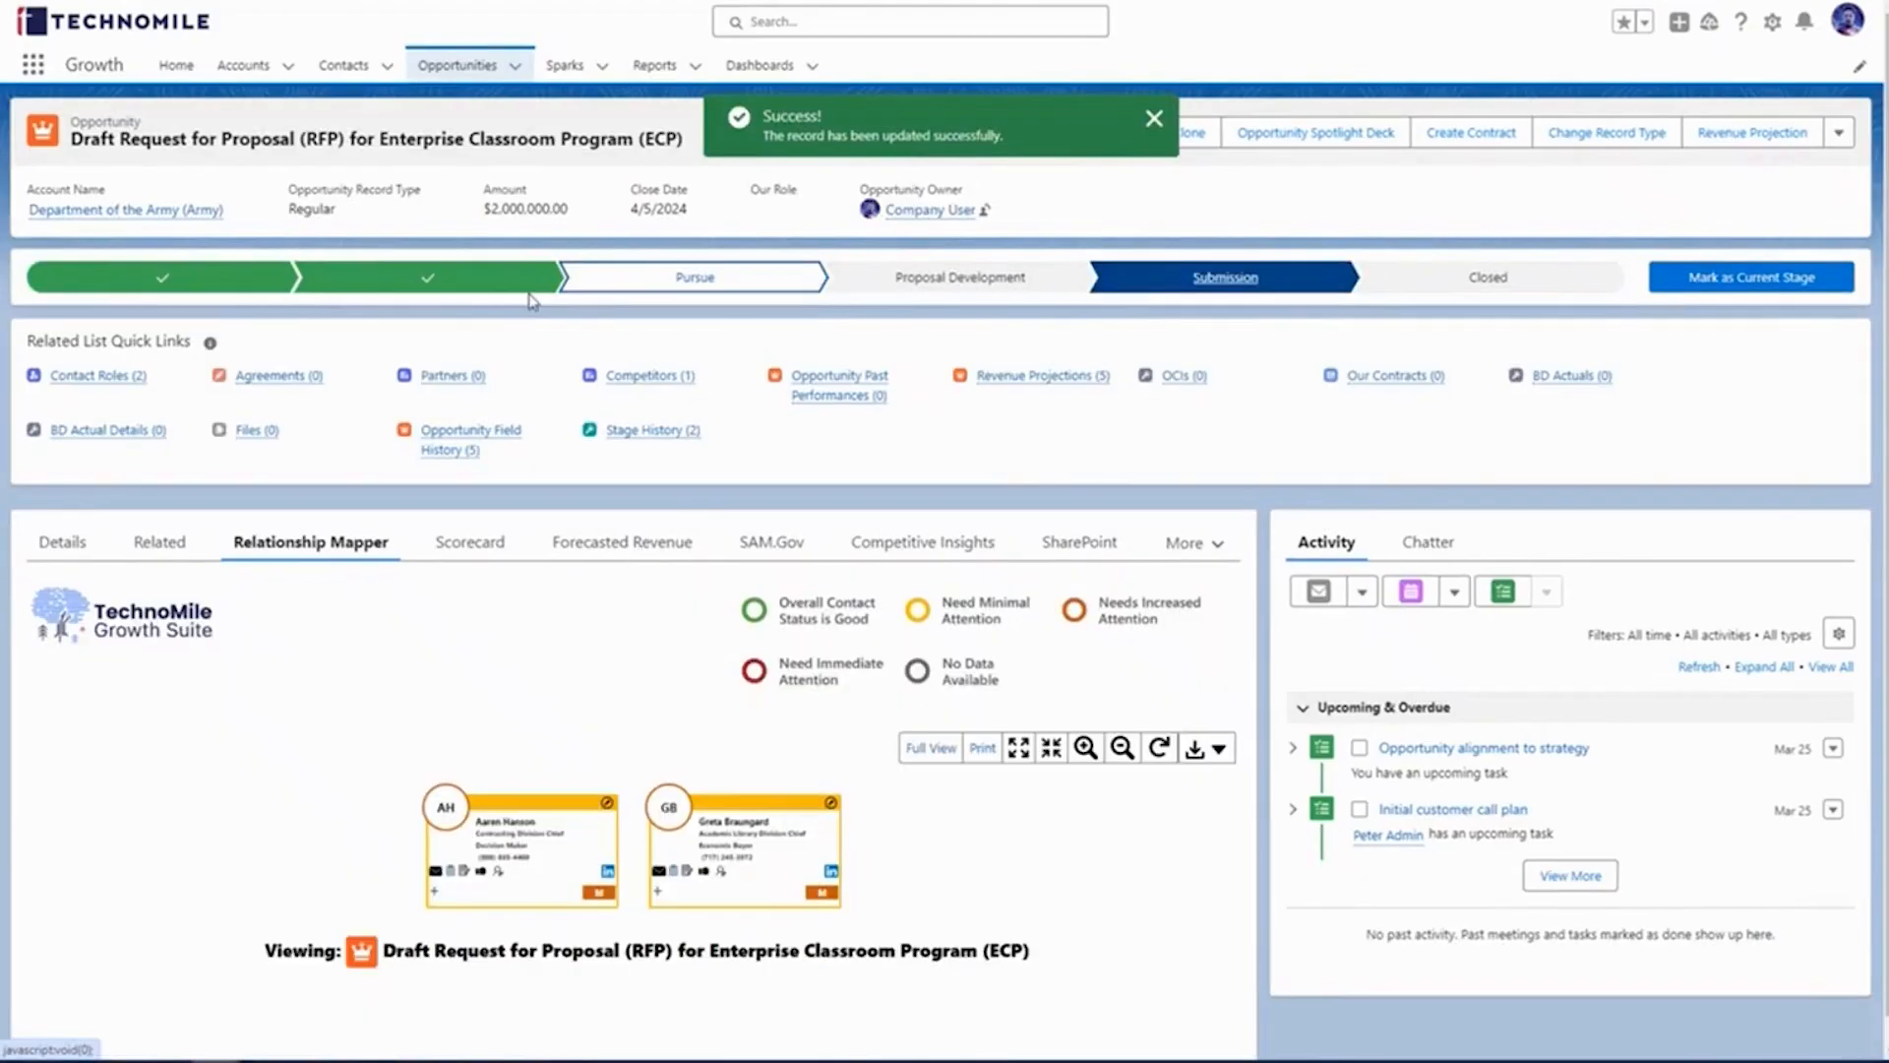
pyautogui.click(528, 289)
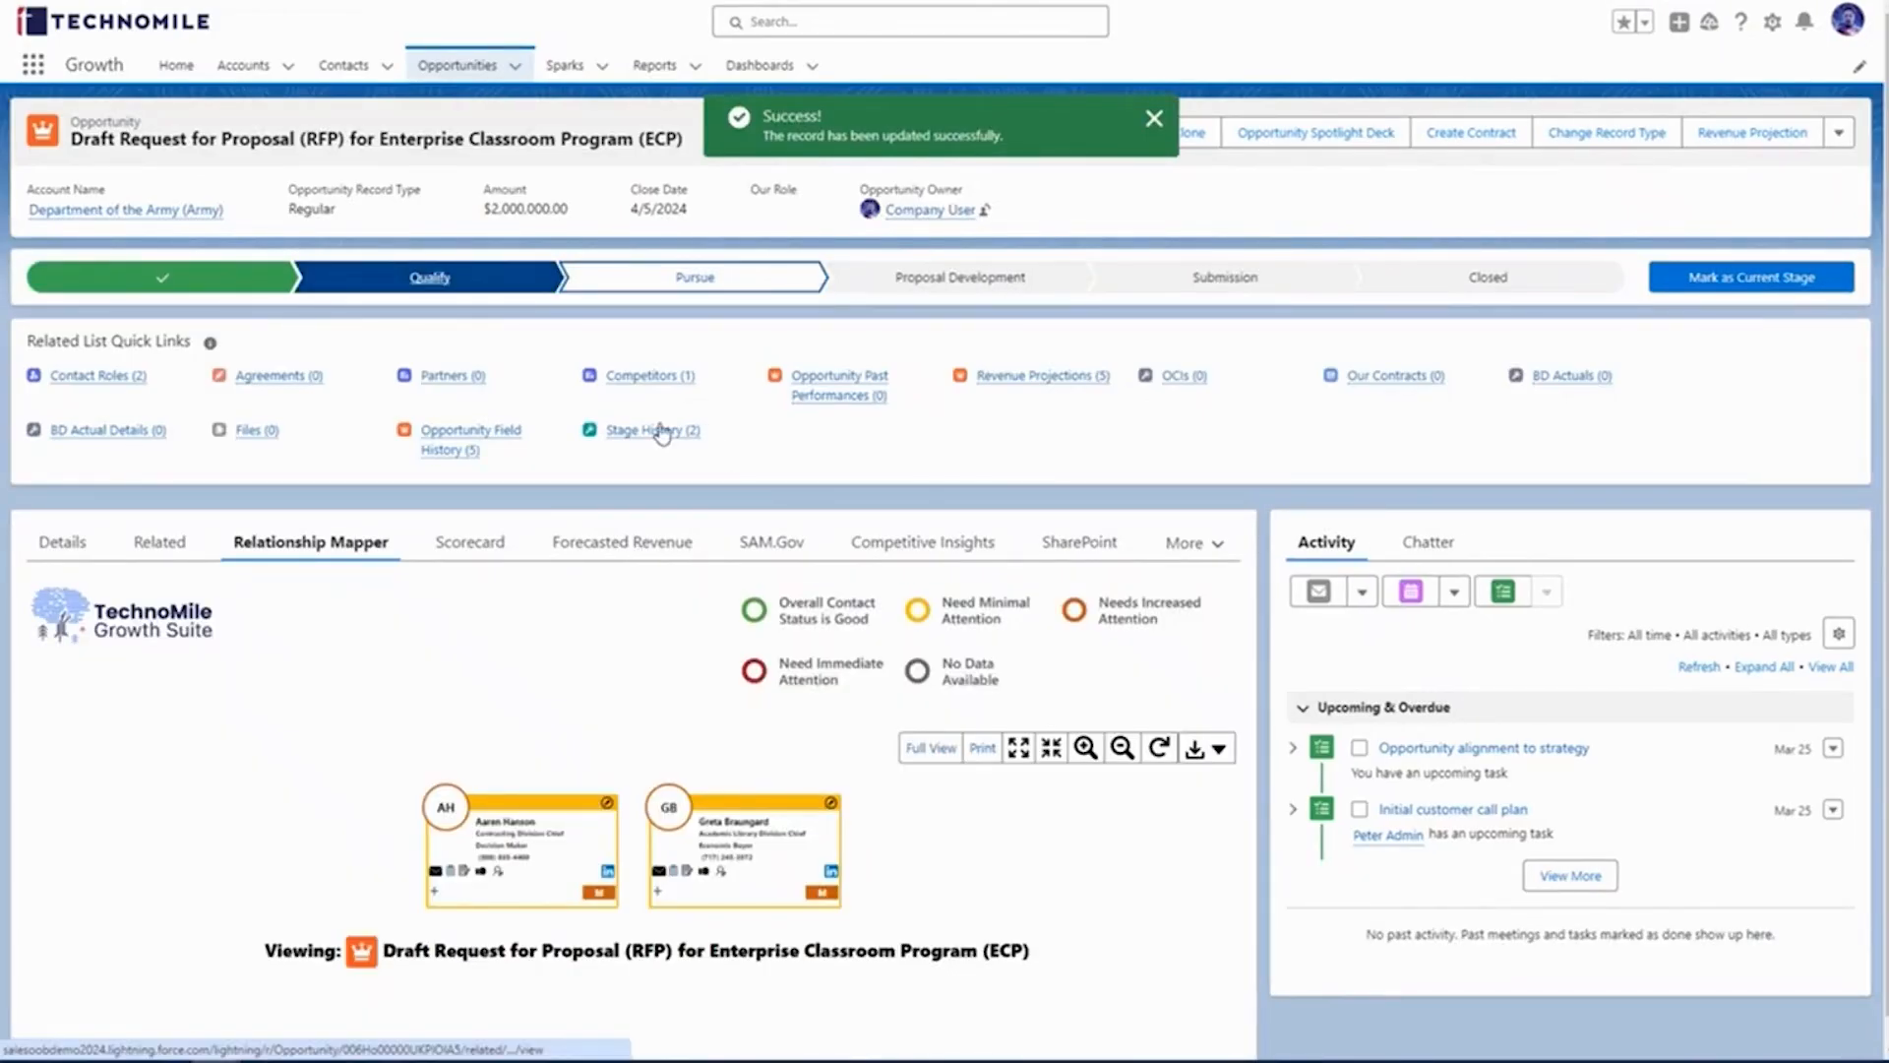
pyautogui.moveTo(25, 340); pyautogui.dragTo(190, 337)
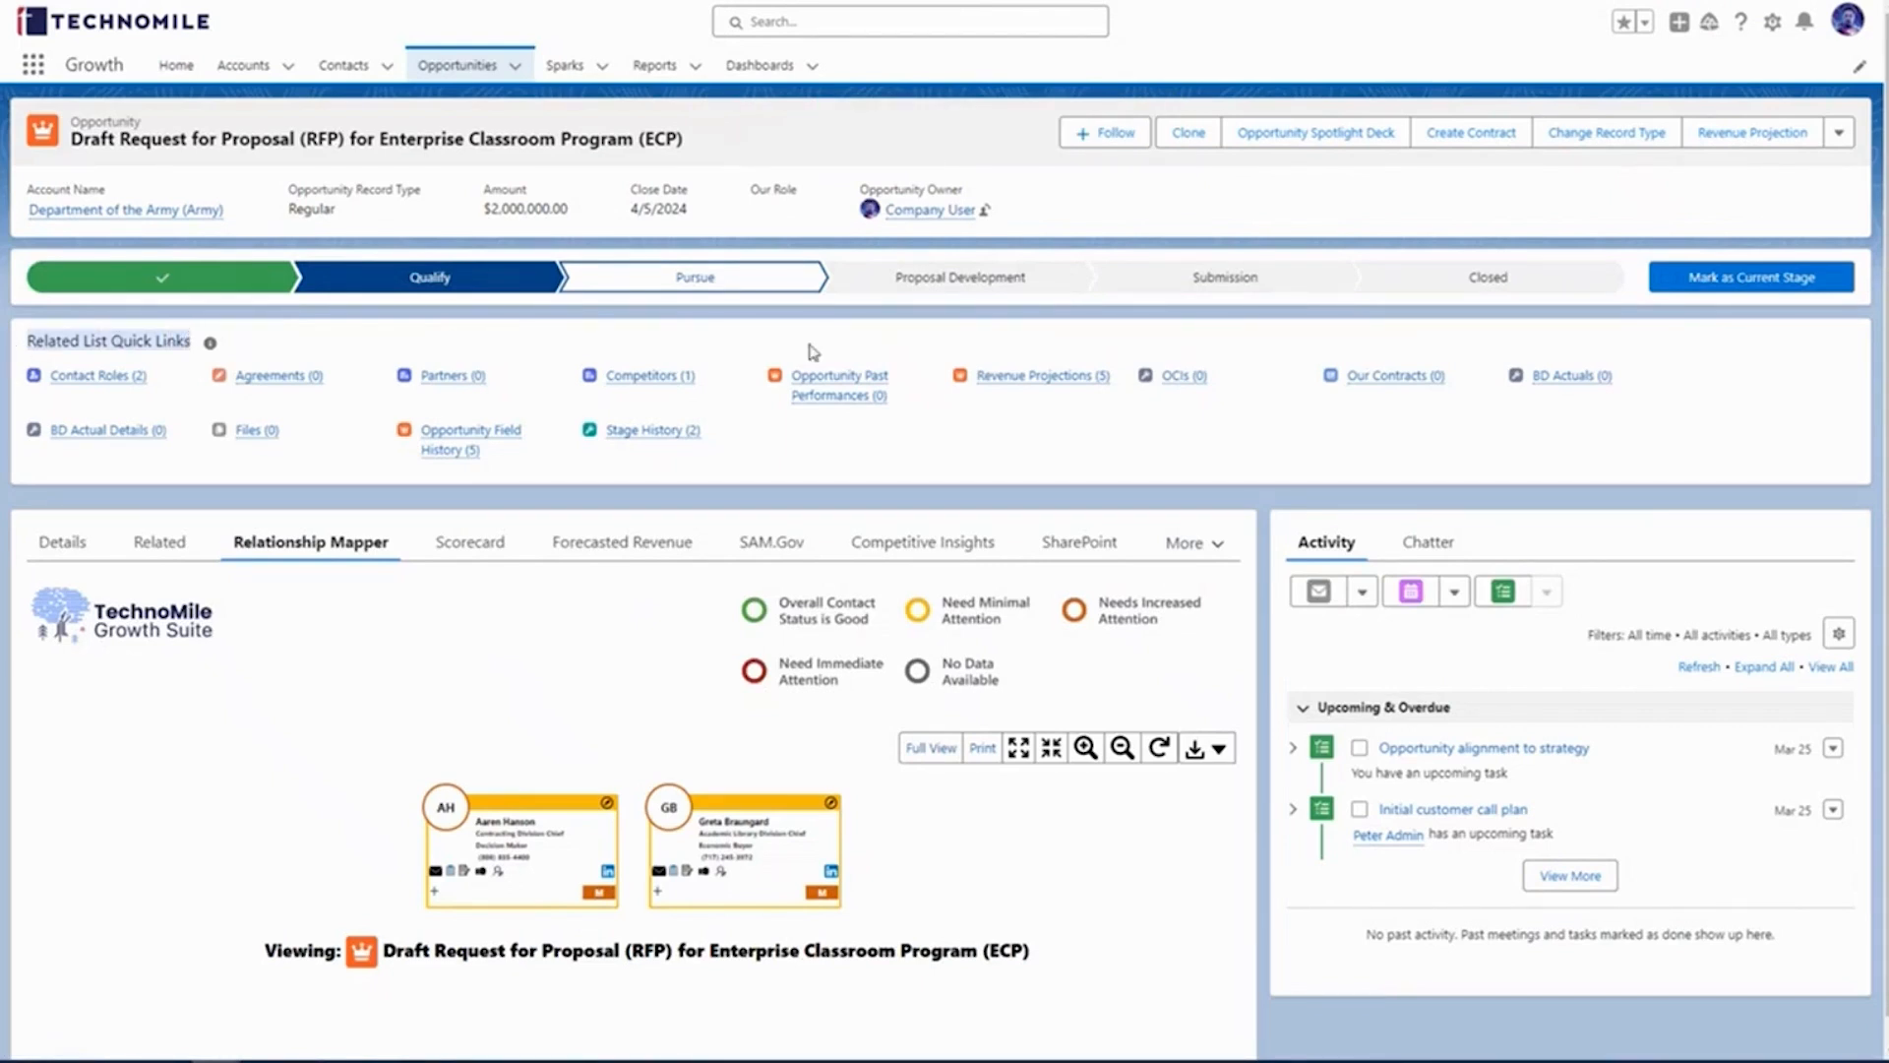
# Step: Start a new past performance record for the opportunity and begin a new Past Performance Library entry for it
pyautogui.moveTo(833, 377)
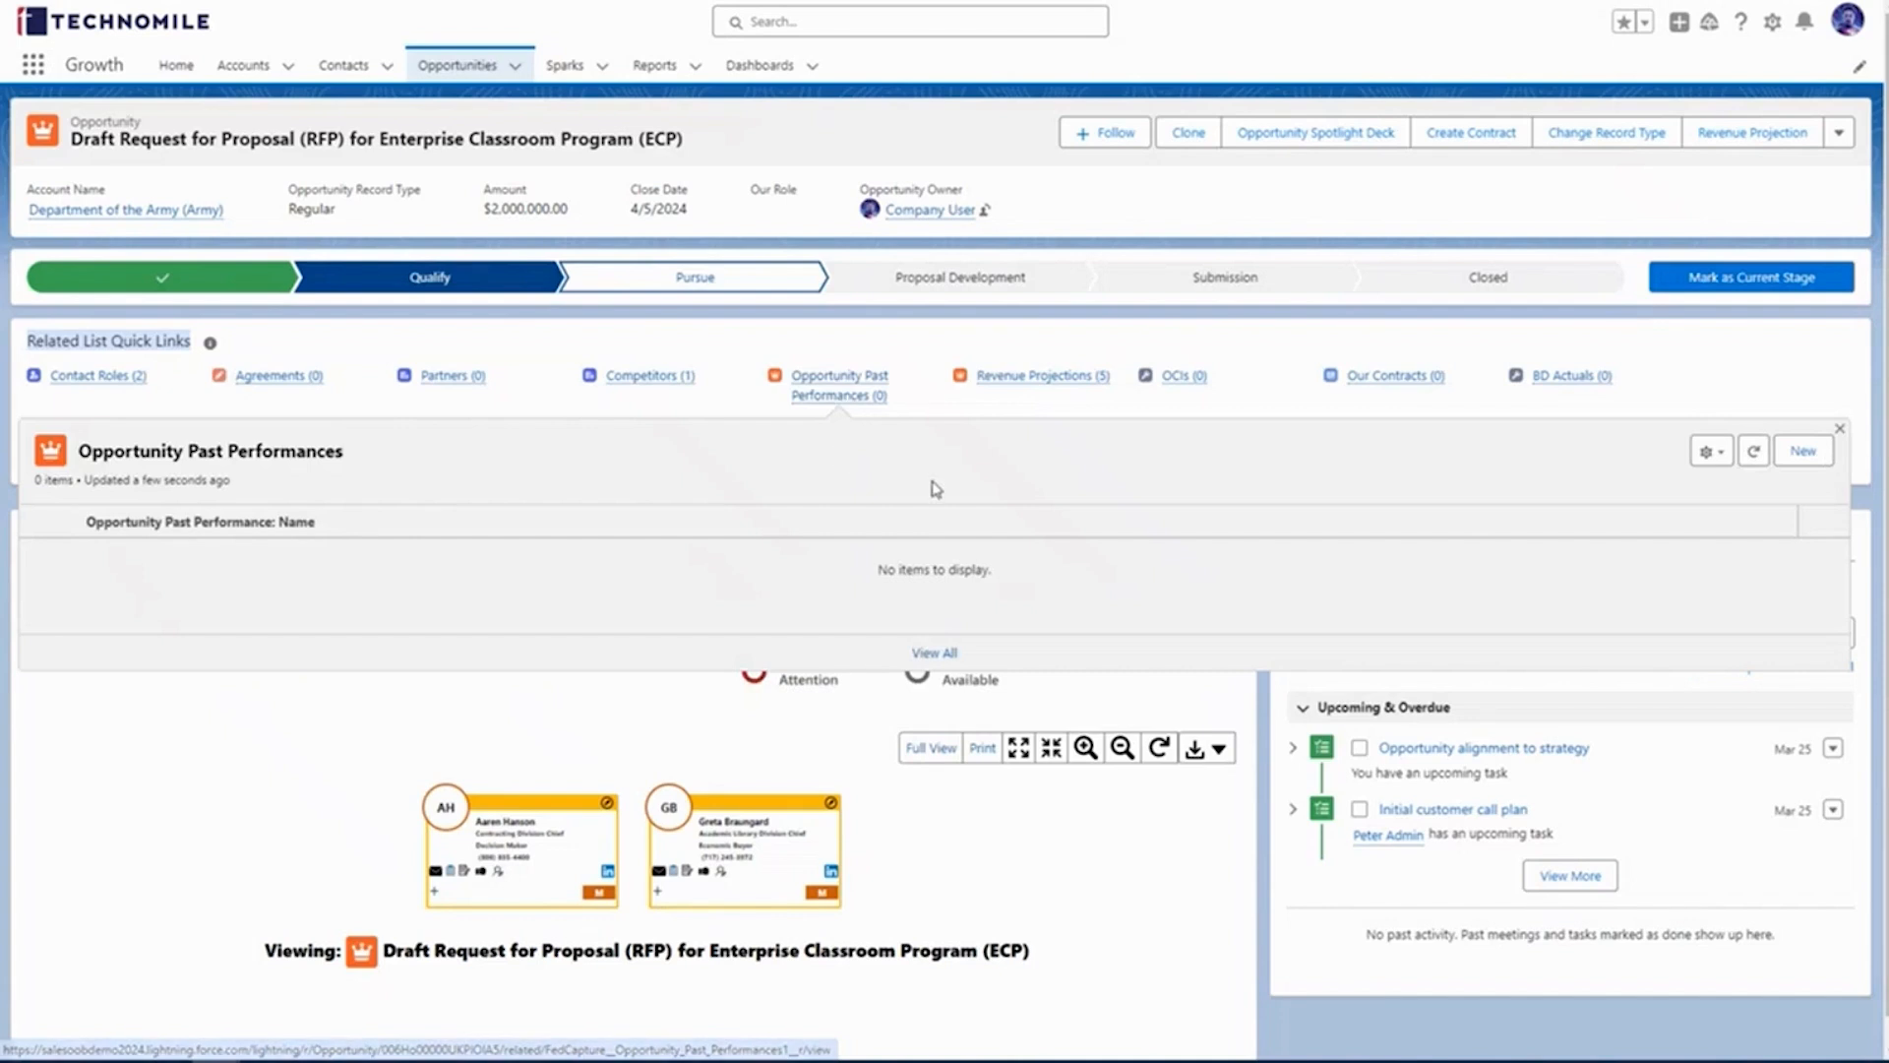
pyautogui.click(1813, 455)
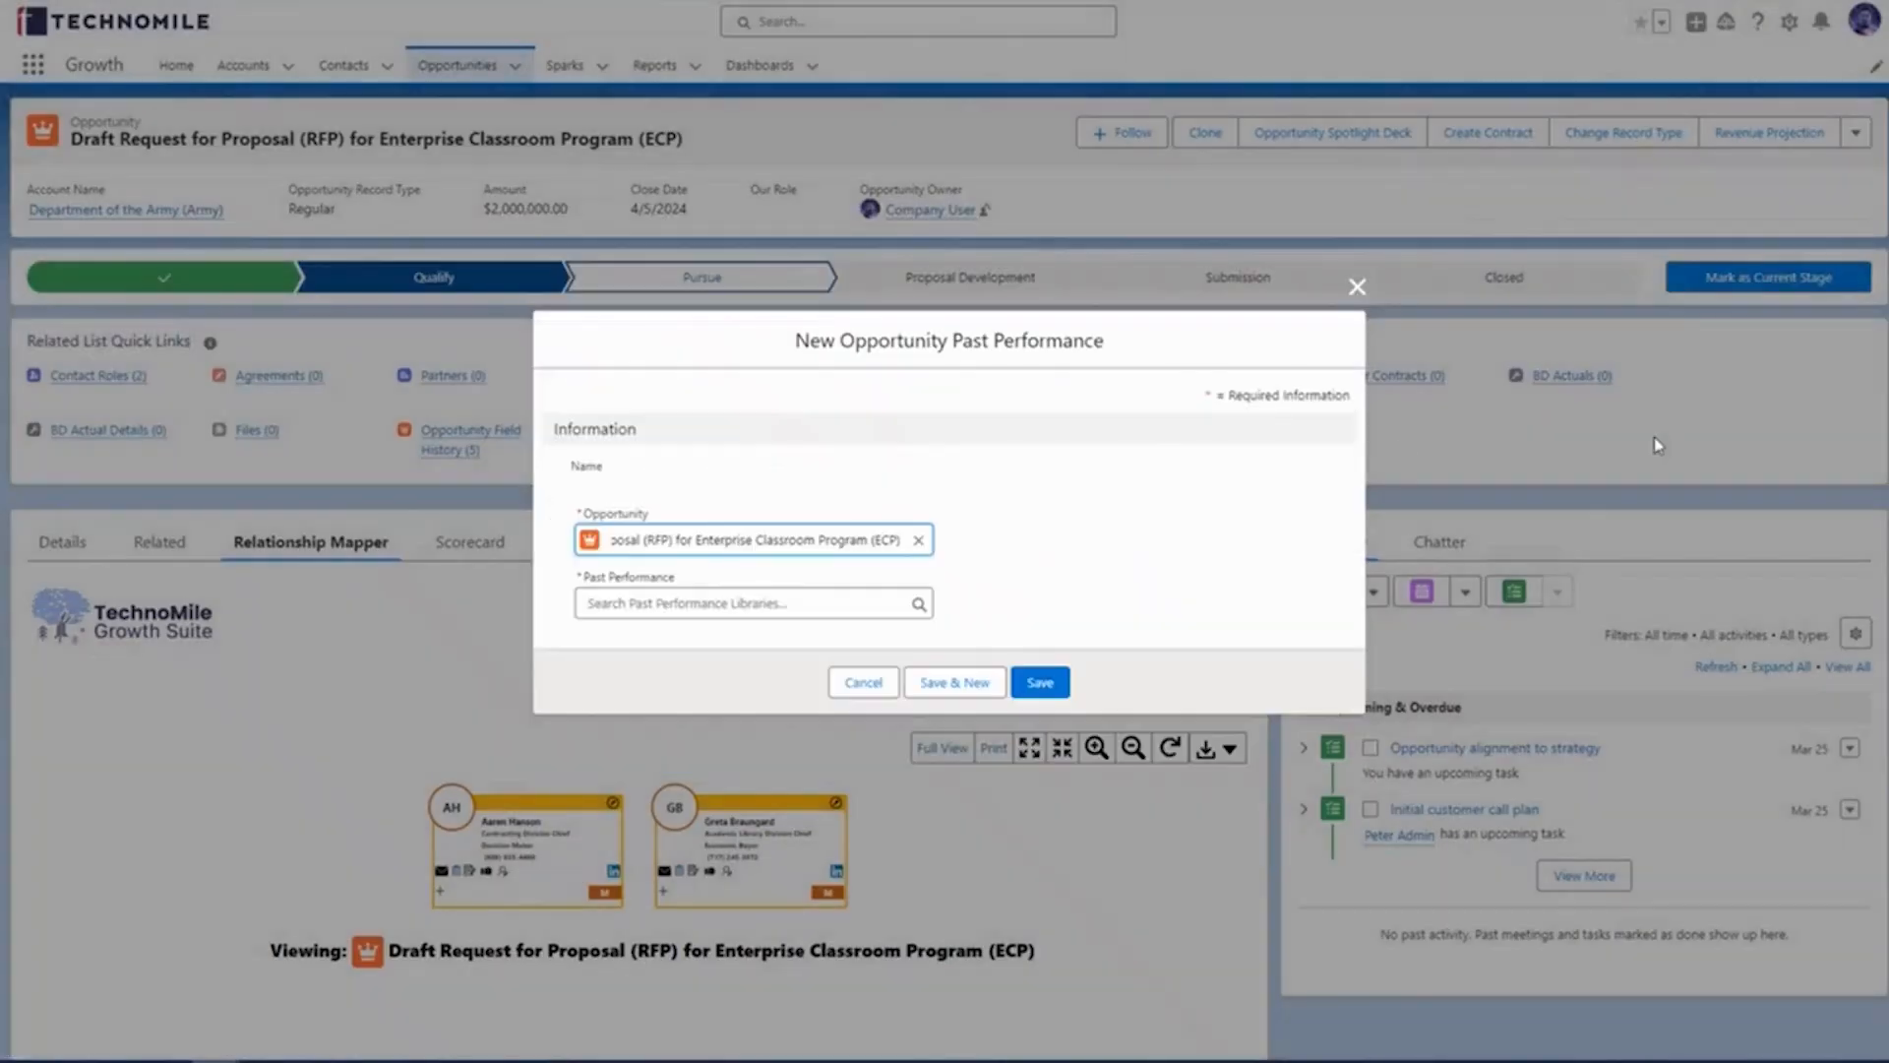
pyautogui.click(715, 611)
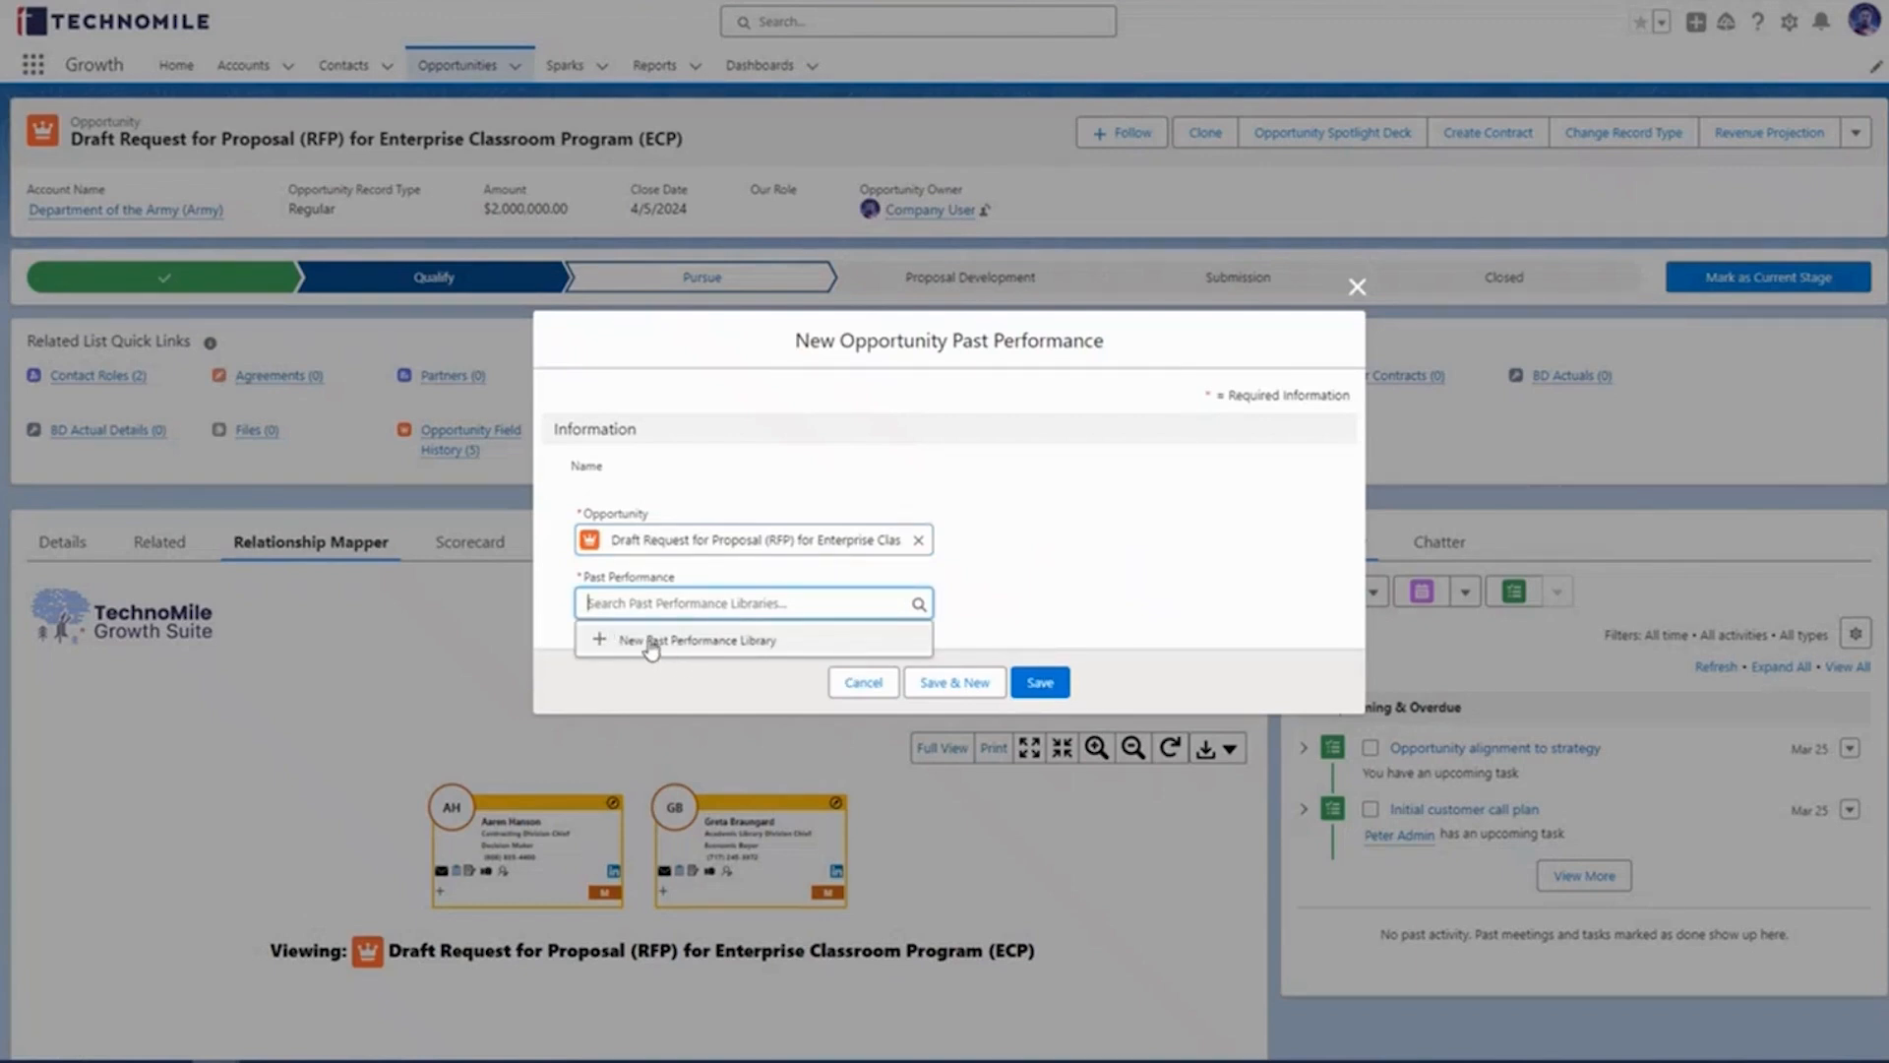
pyautogui.click(701, 650)
# Step: Save the library entry as "Consulting Venture" with latest contract rating 4 and description "Feedback received....", and save the opportunity past performance linked to it
pyautogui.write('Consulting Venture')
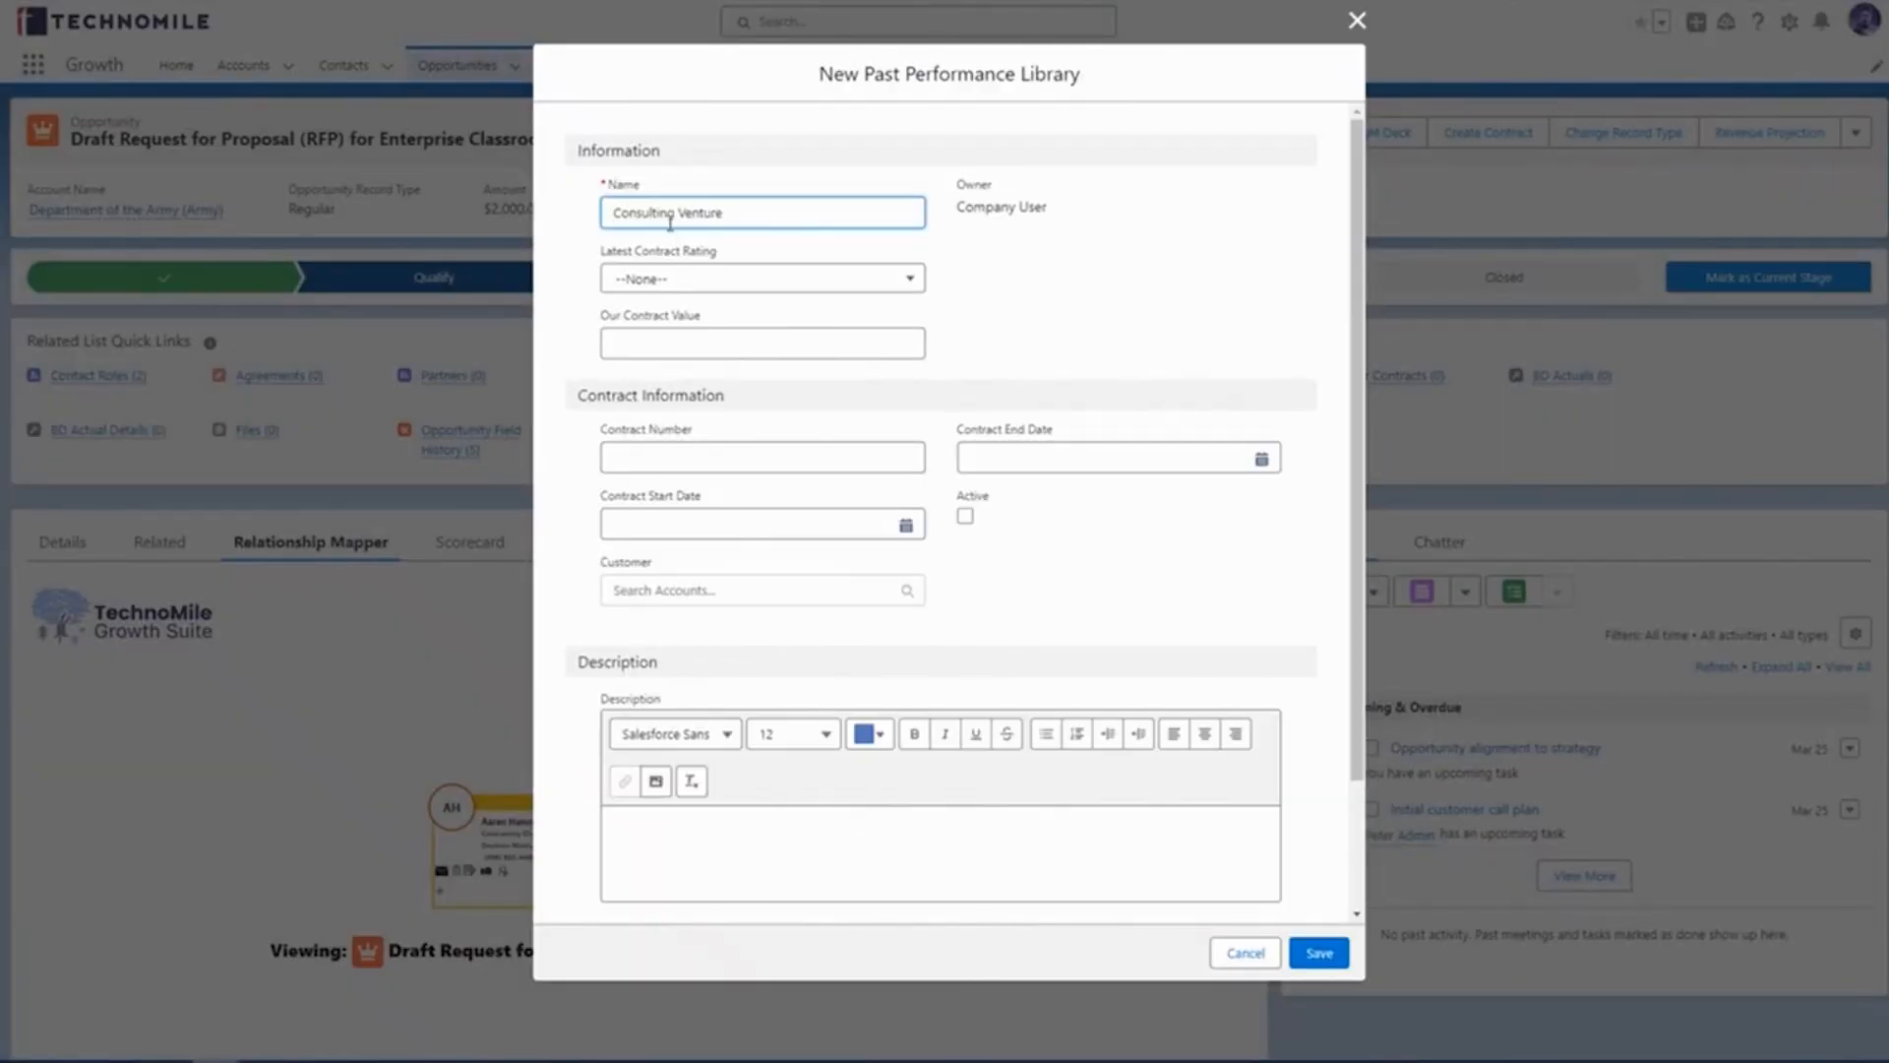
pyautogui.click(661, 279)
pyautogui.click(633, 456)
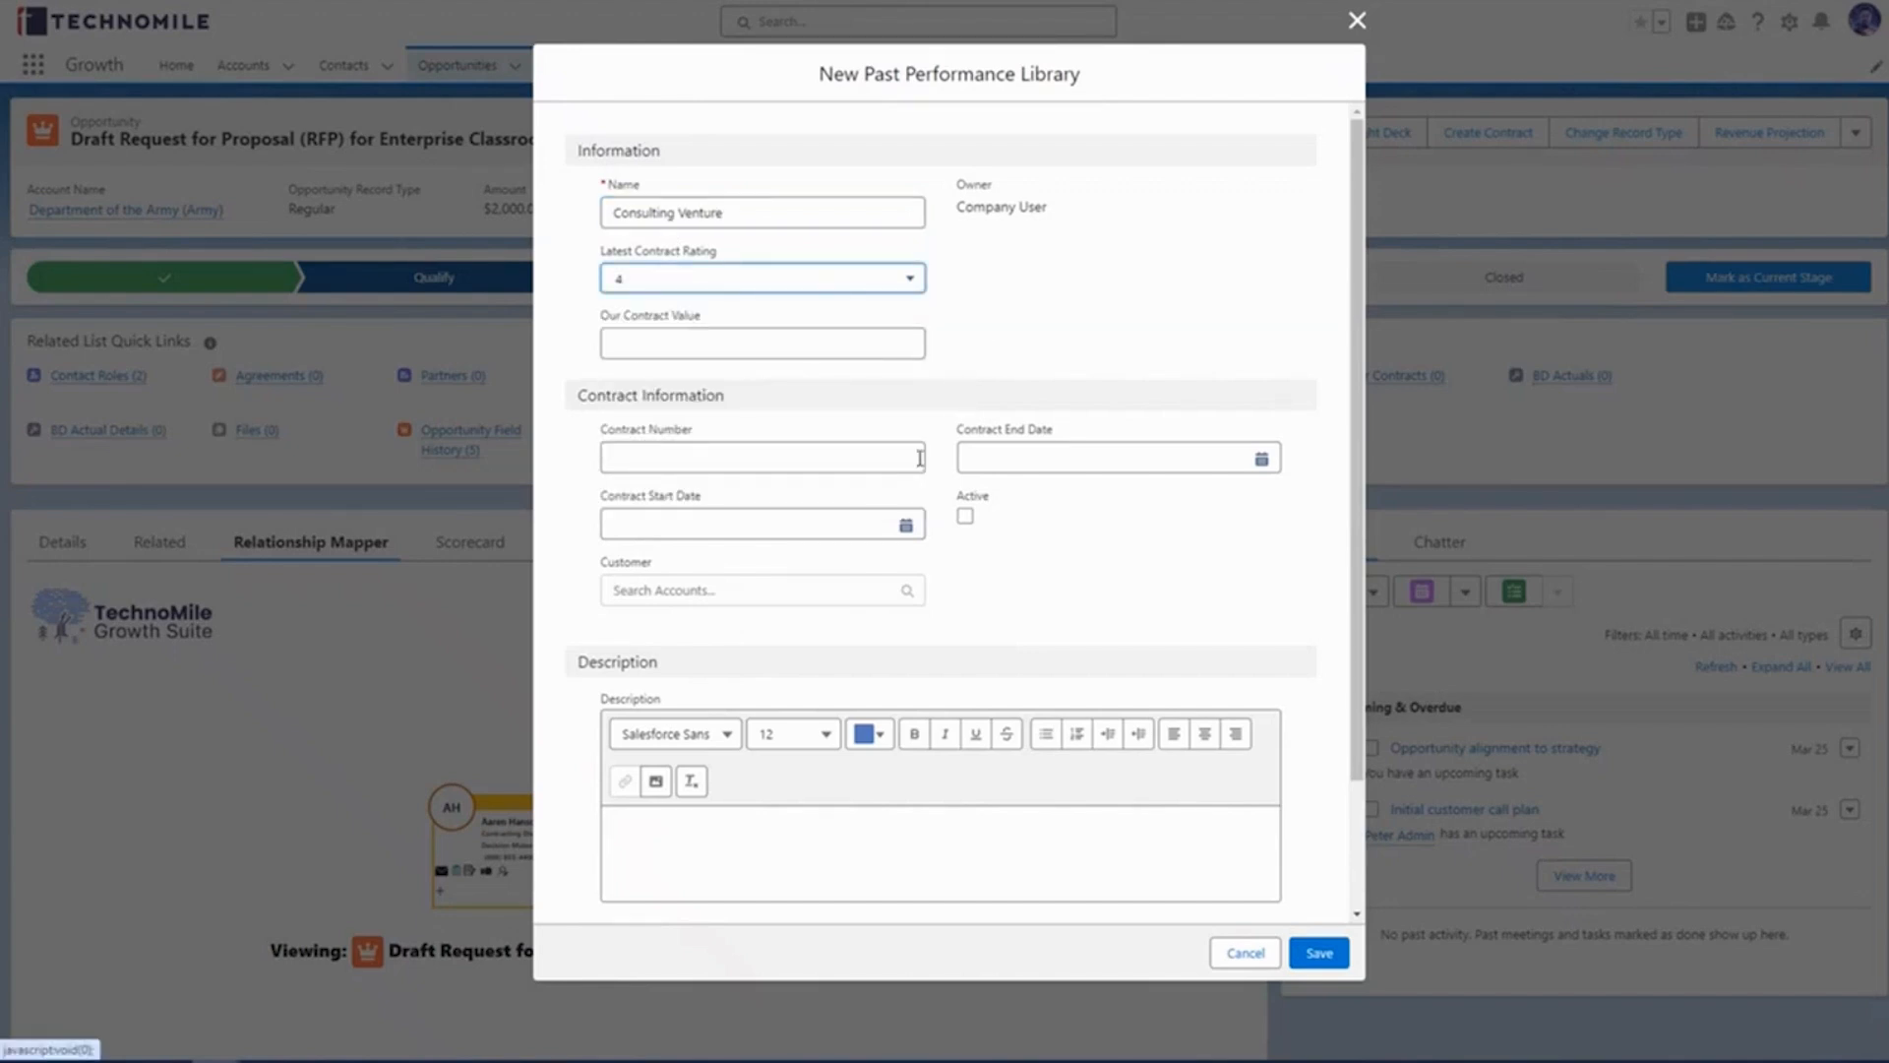
pyautogui.click(801, 847)
pyautogui.write('Feedback')
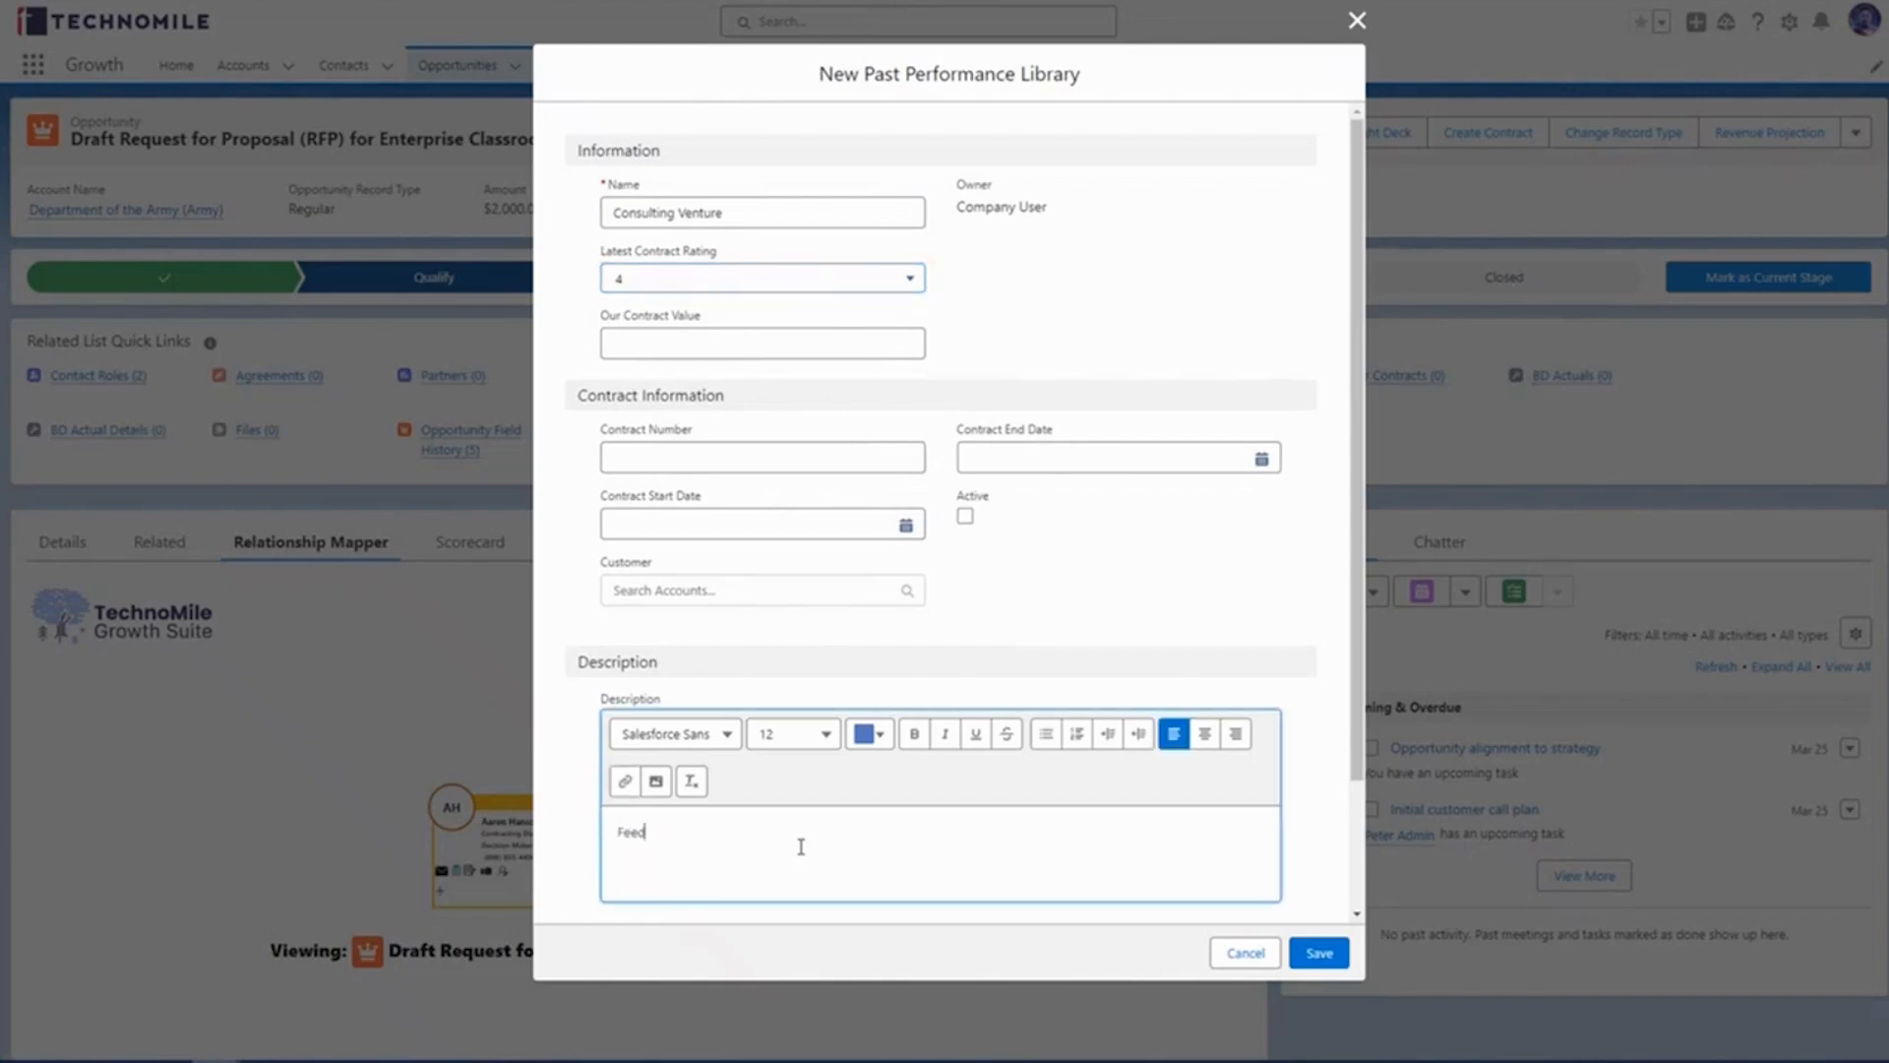
pyautogui.write(' received....')
pyautogui.click(1318, 952)
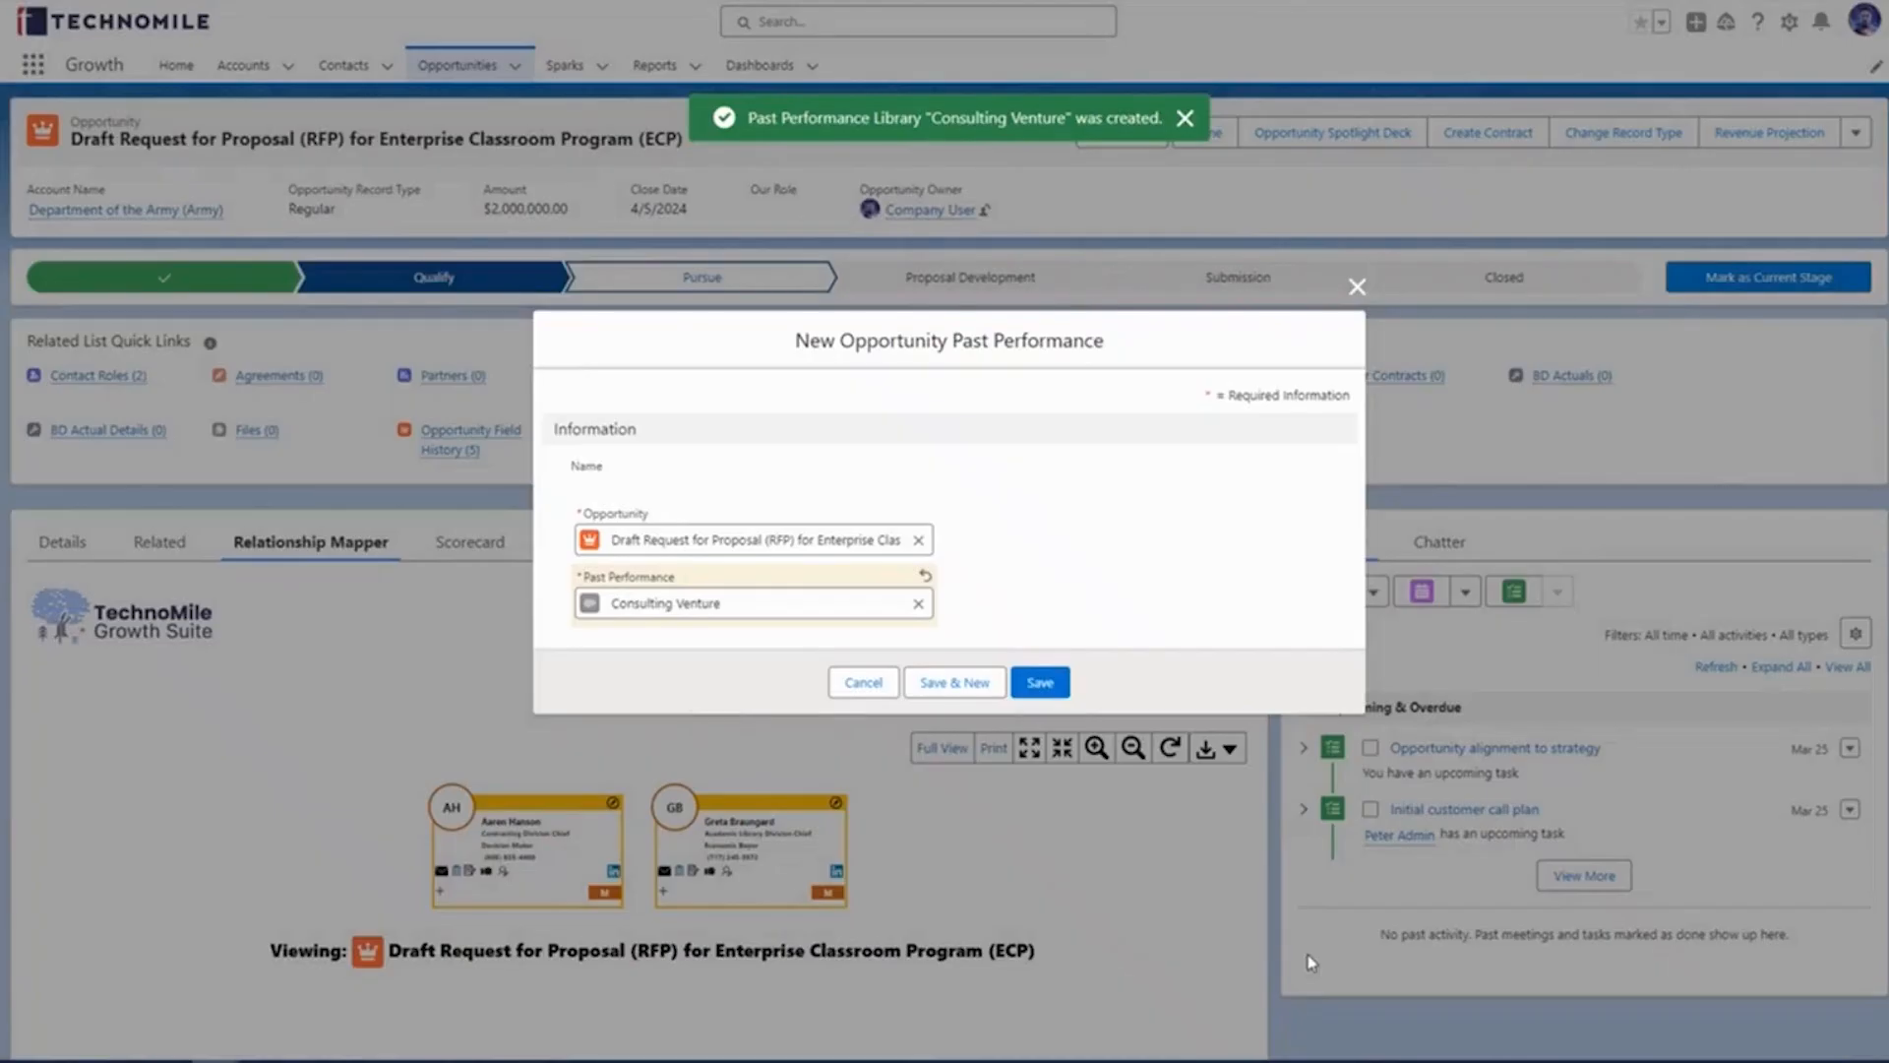
pyautogui.click(1054, 689)
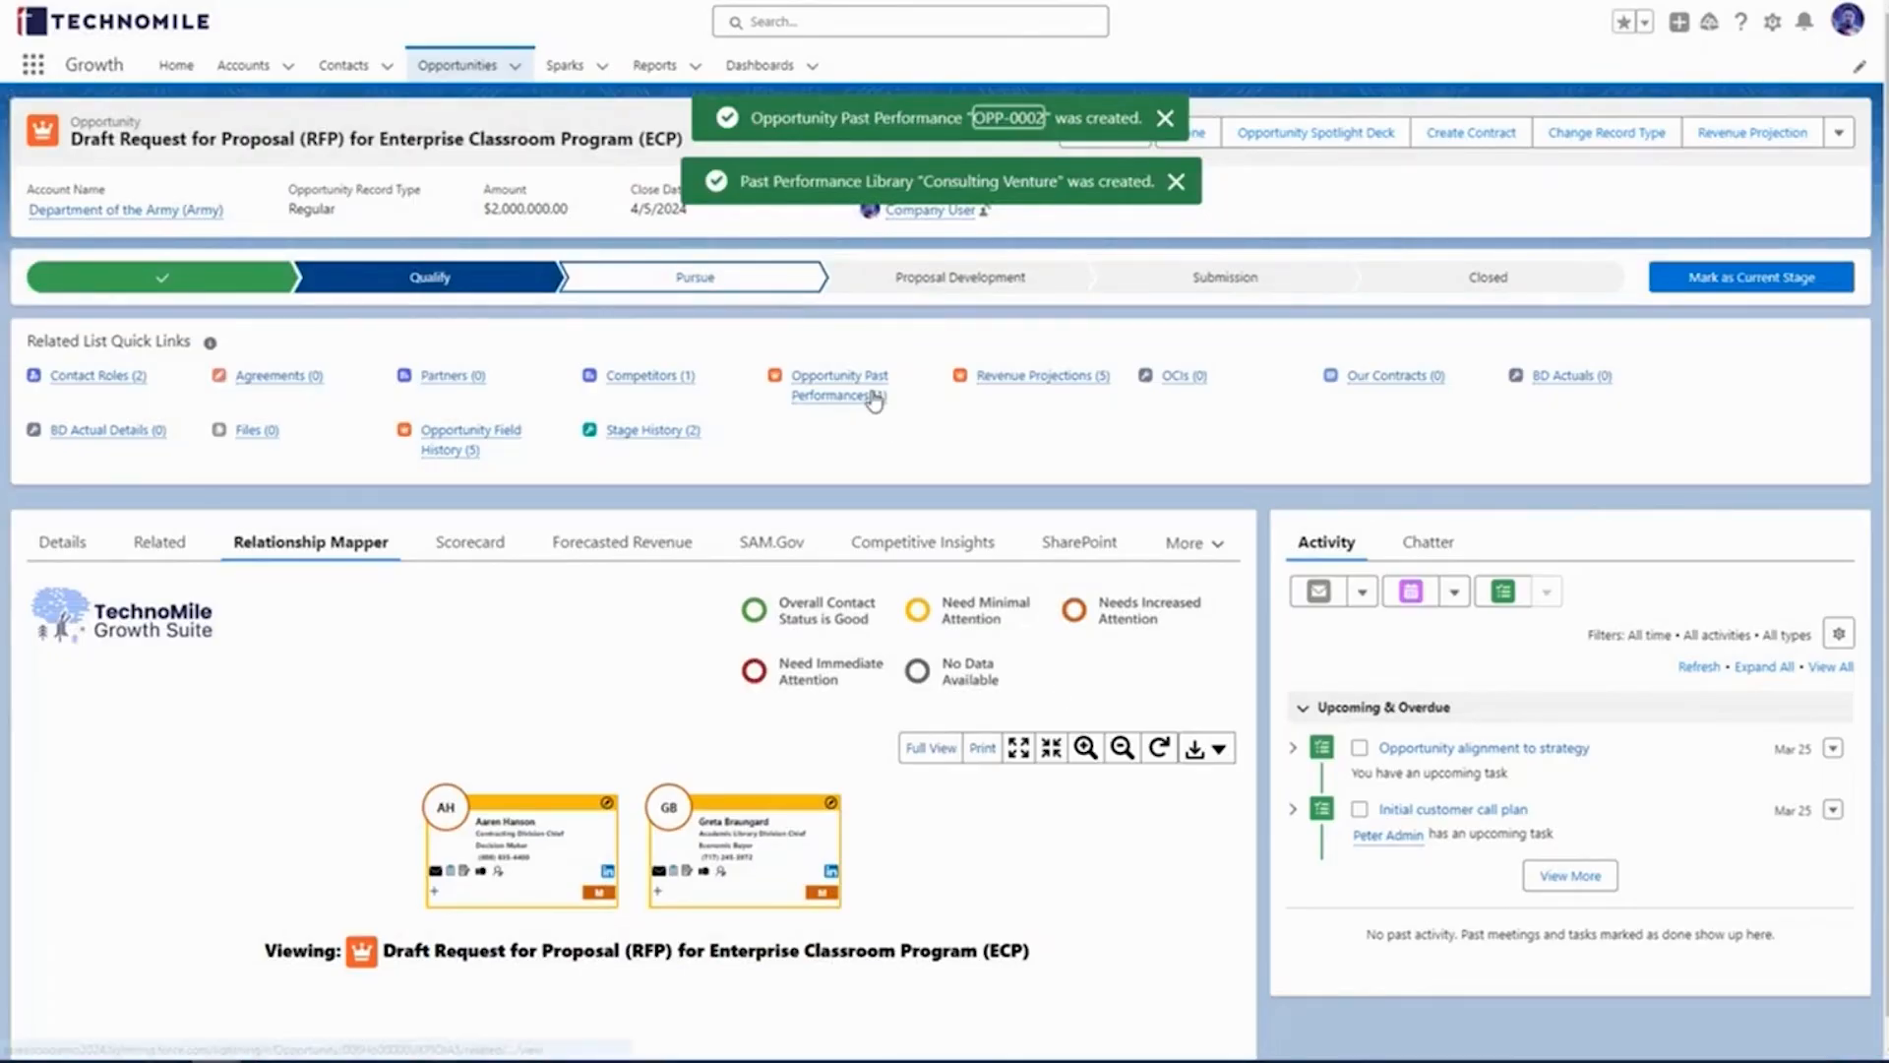
# Step: Preview the opportunity's Files list, and open its SharePoint documents and refresh the folder tree to load the folders
pyautogui.moveTo(874, 399)
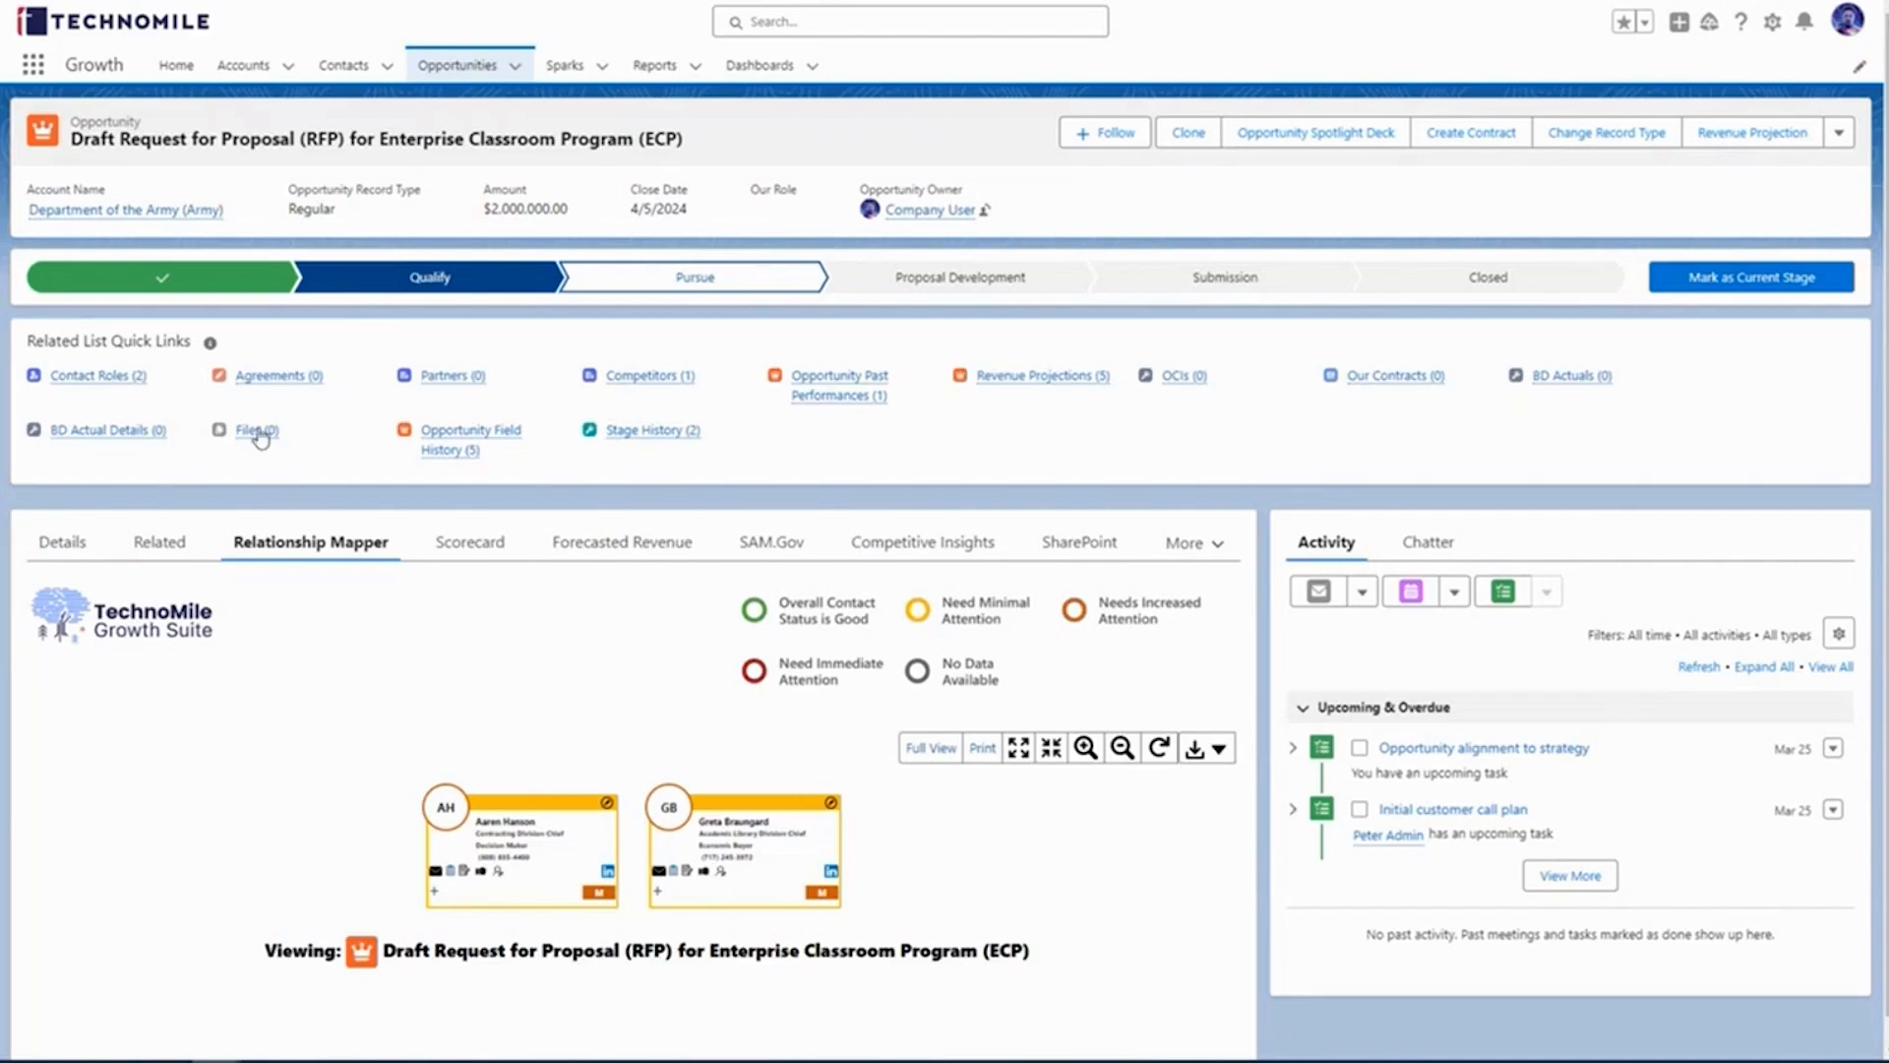
pyautogui.moveTo(246, 437)
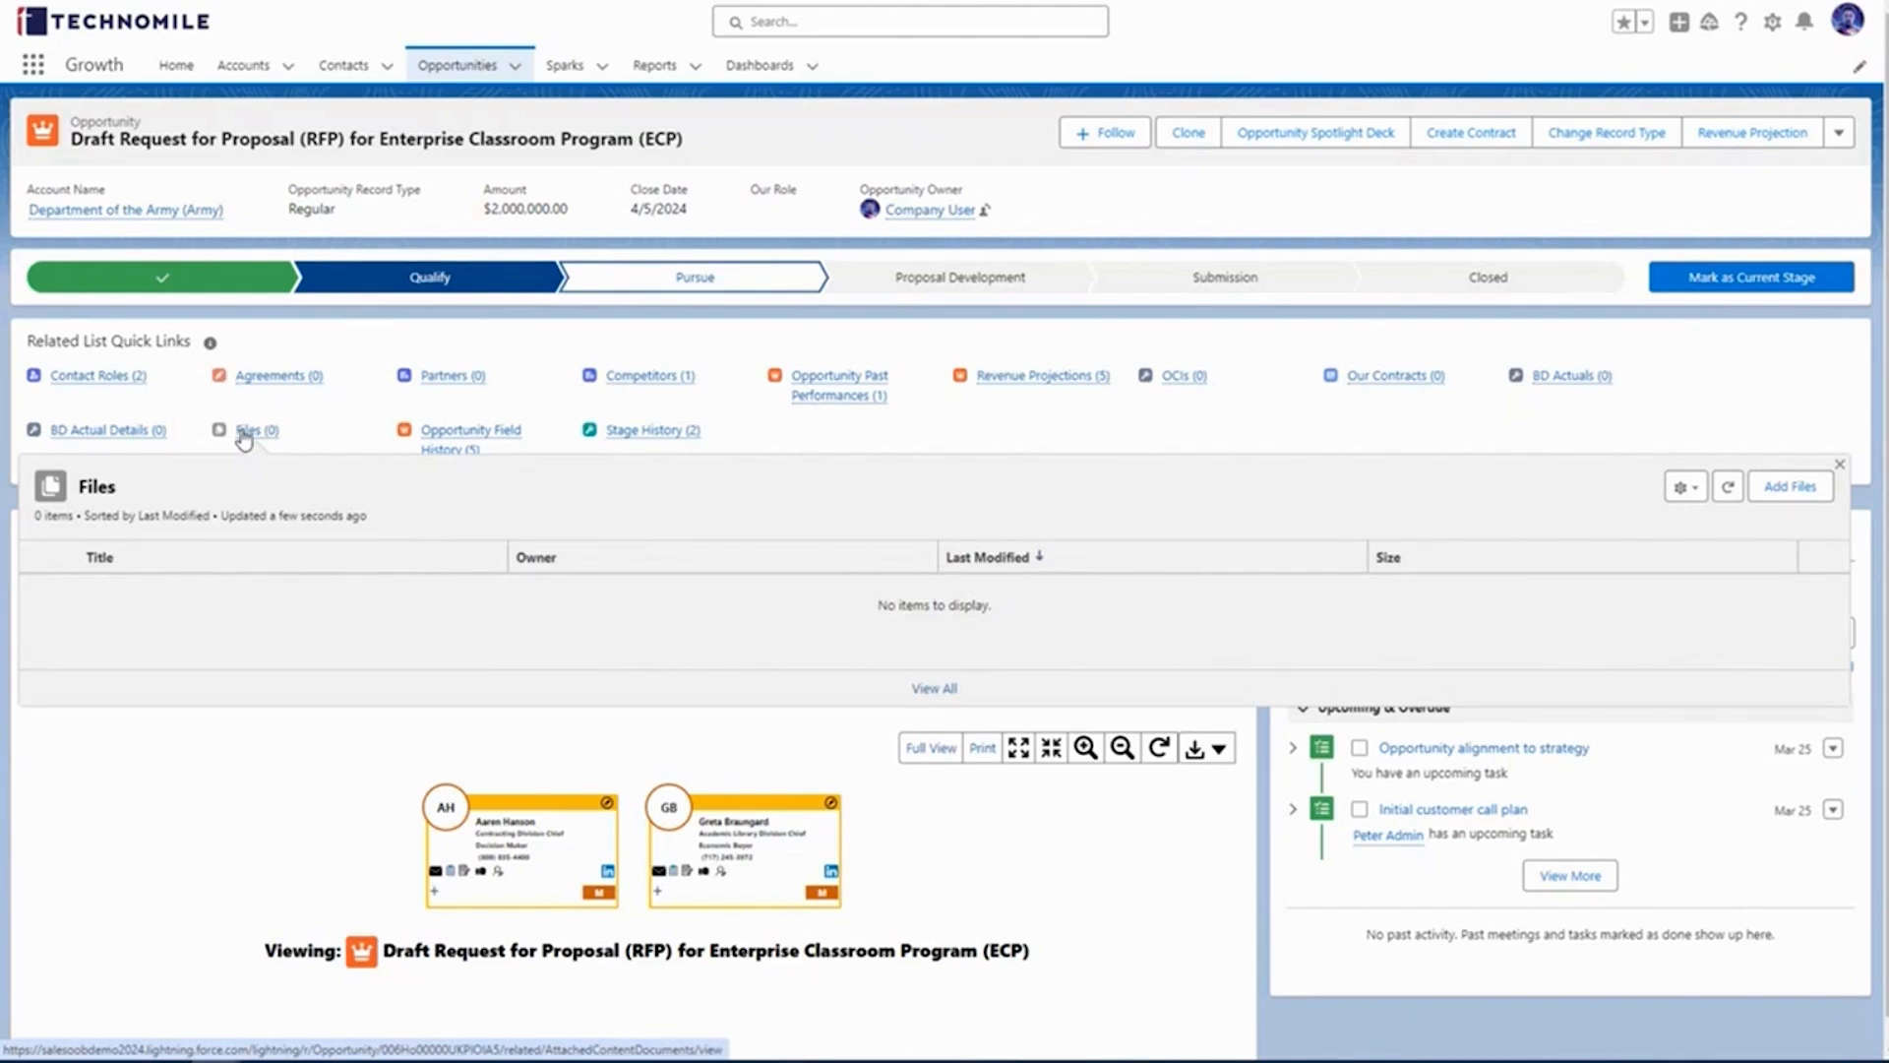
pyautogui.click(1101, 544)
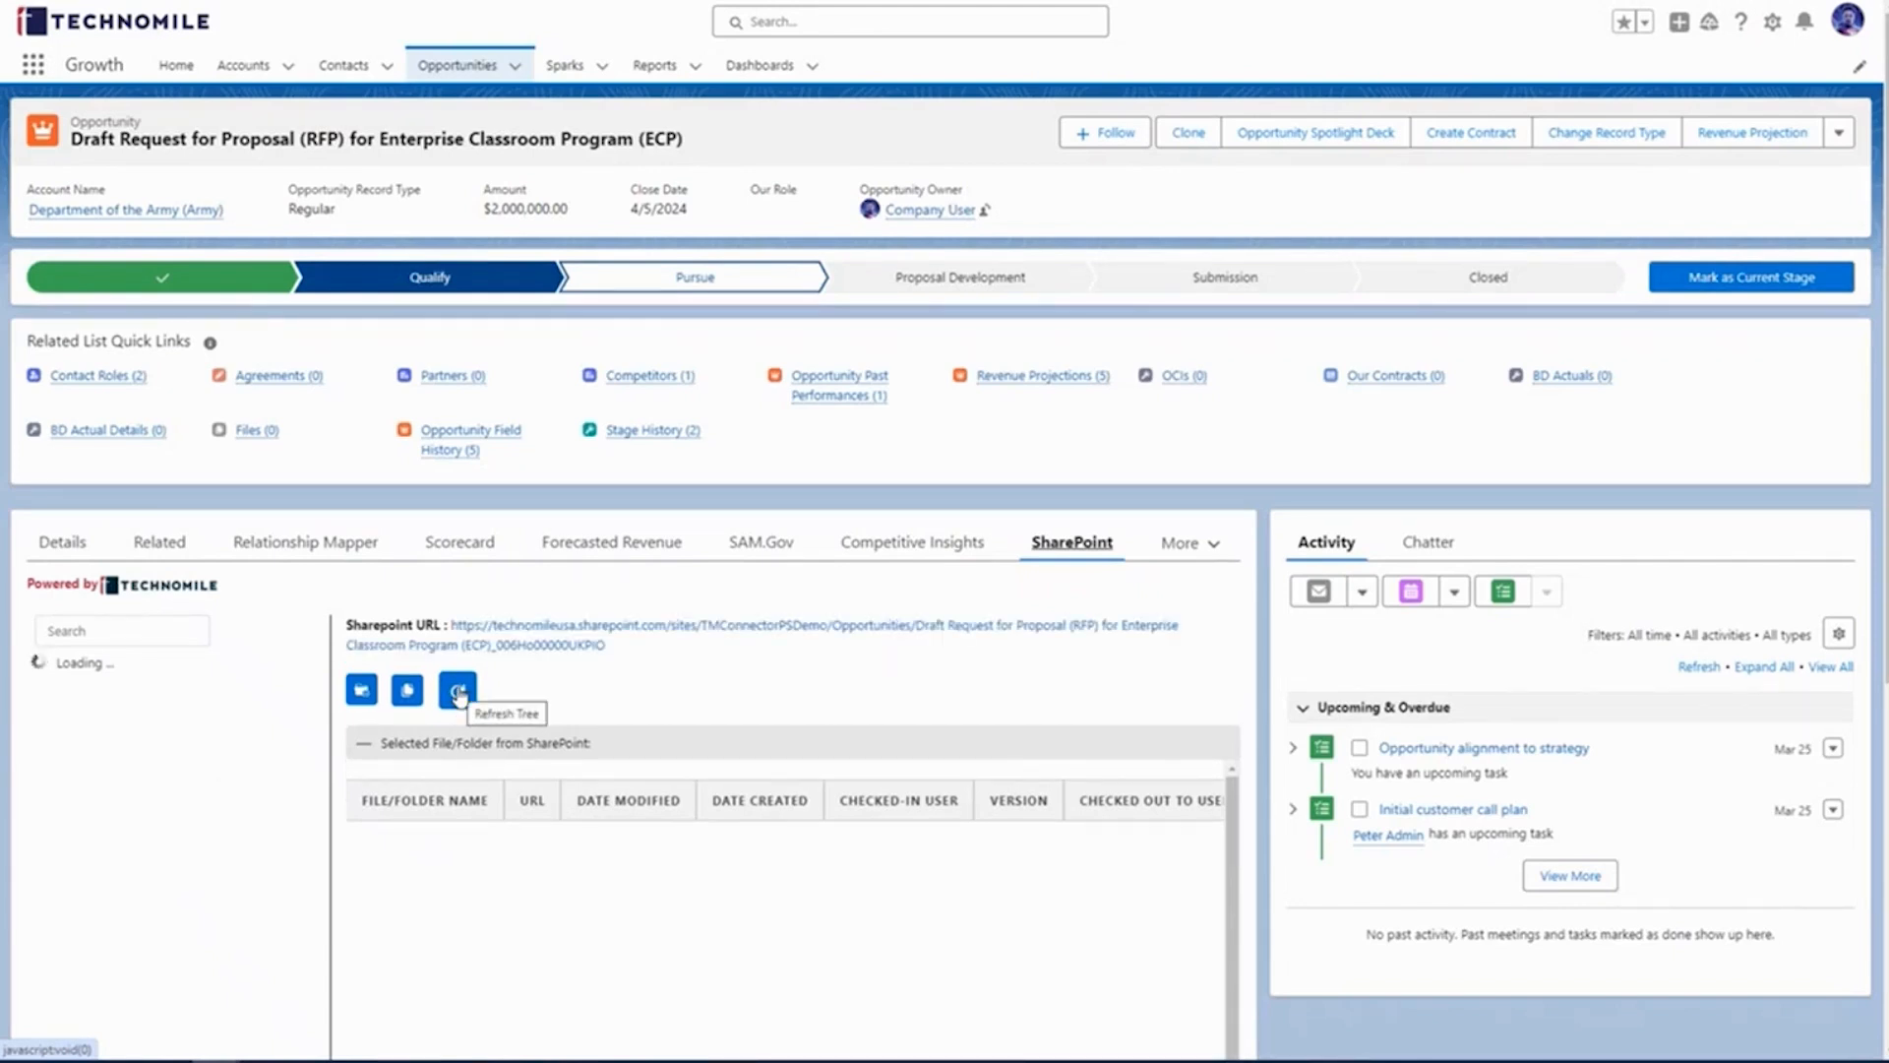
pyautogui.click(458, 693)
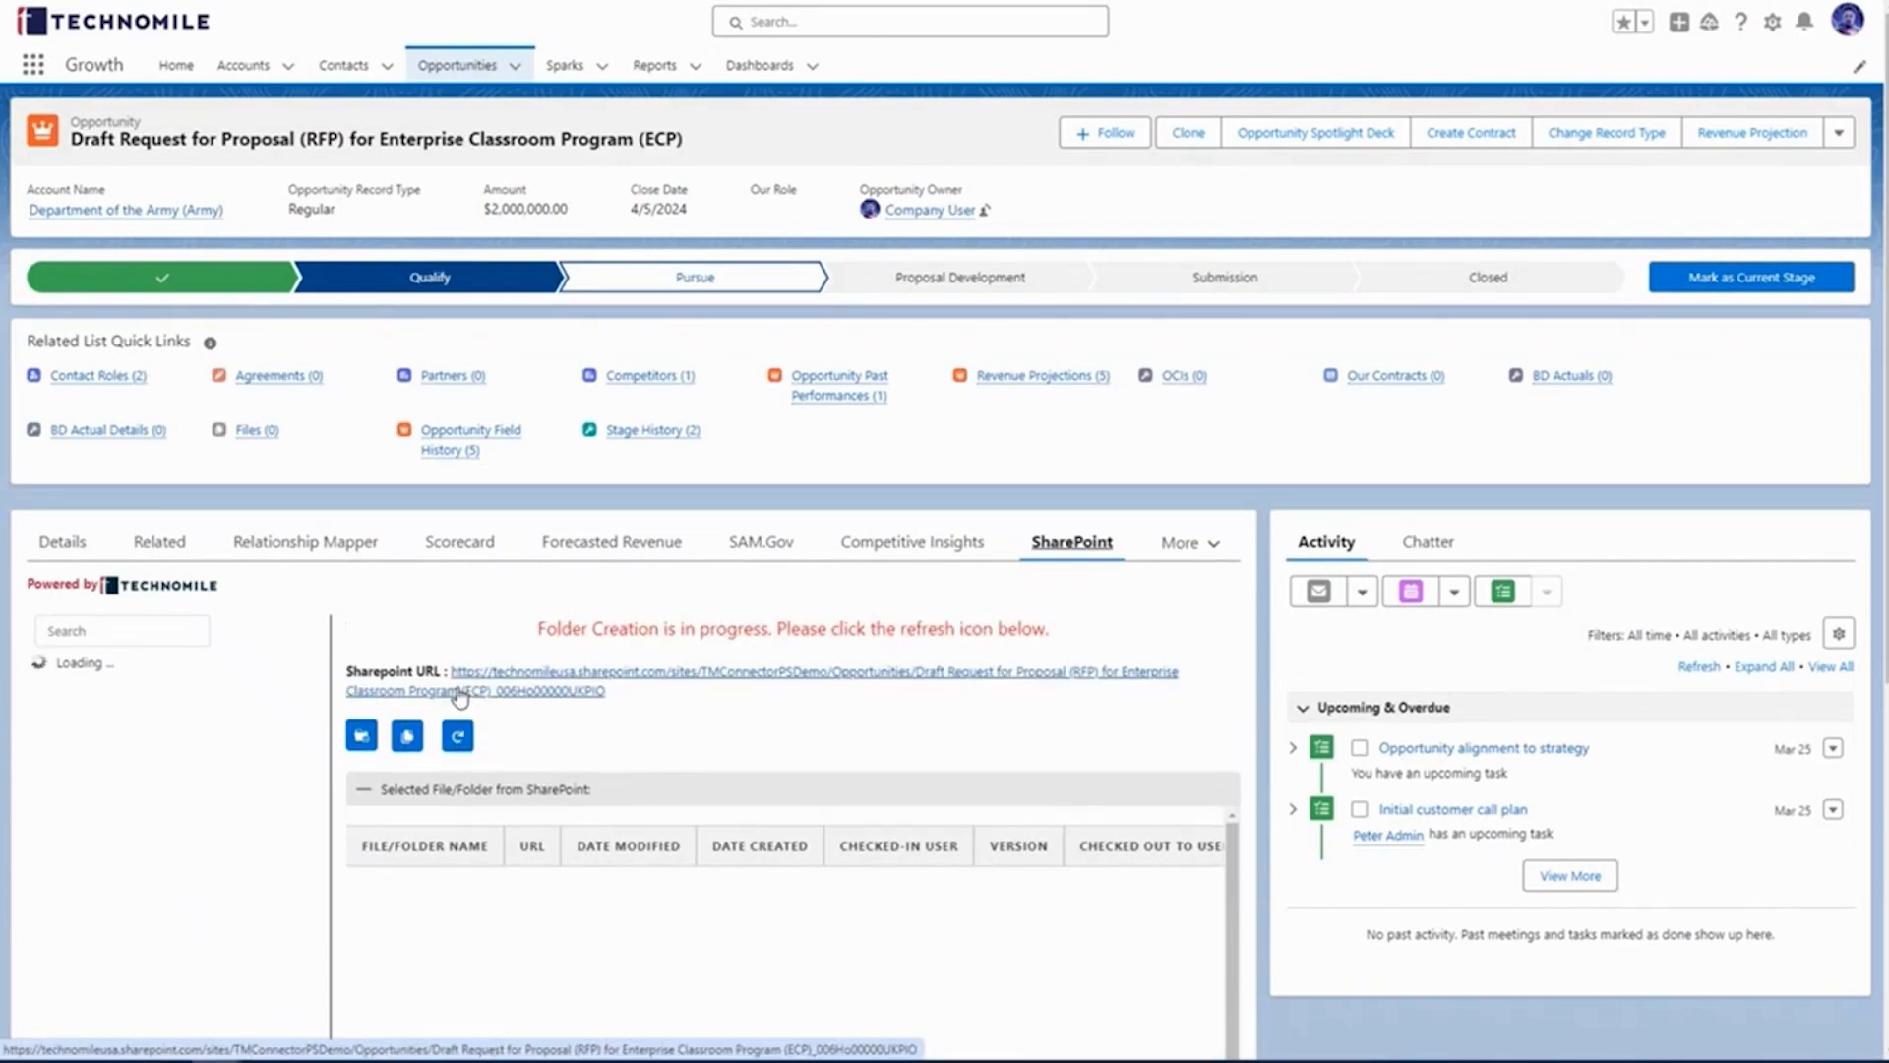
pyautogui.scroll(-1, 529, 632)
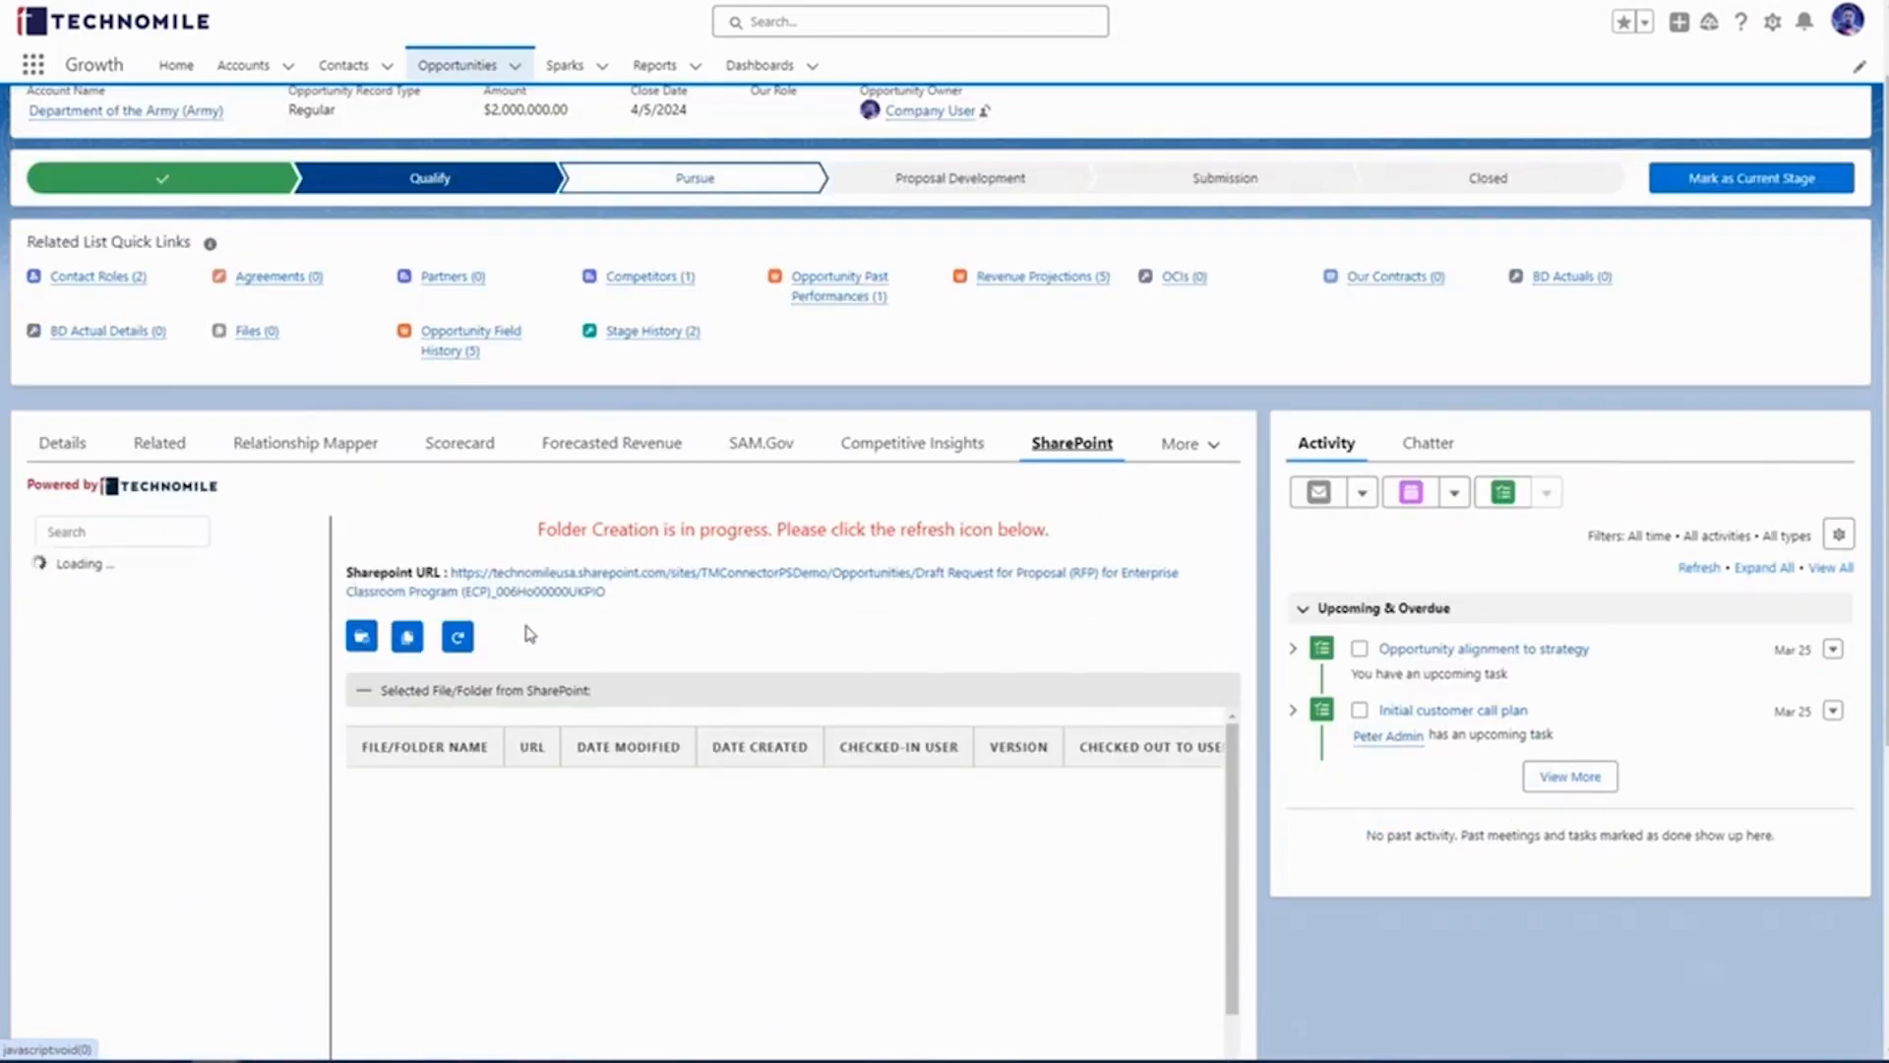
pyautogui.click(458, 637)
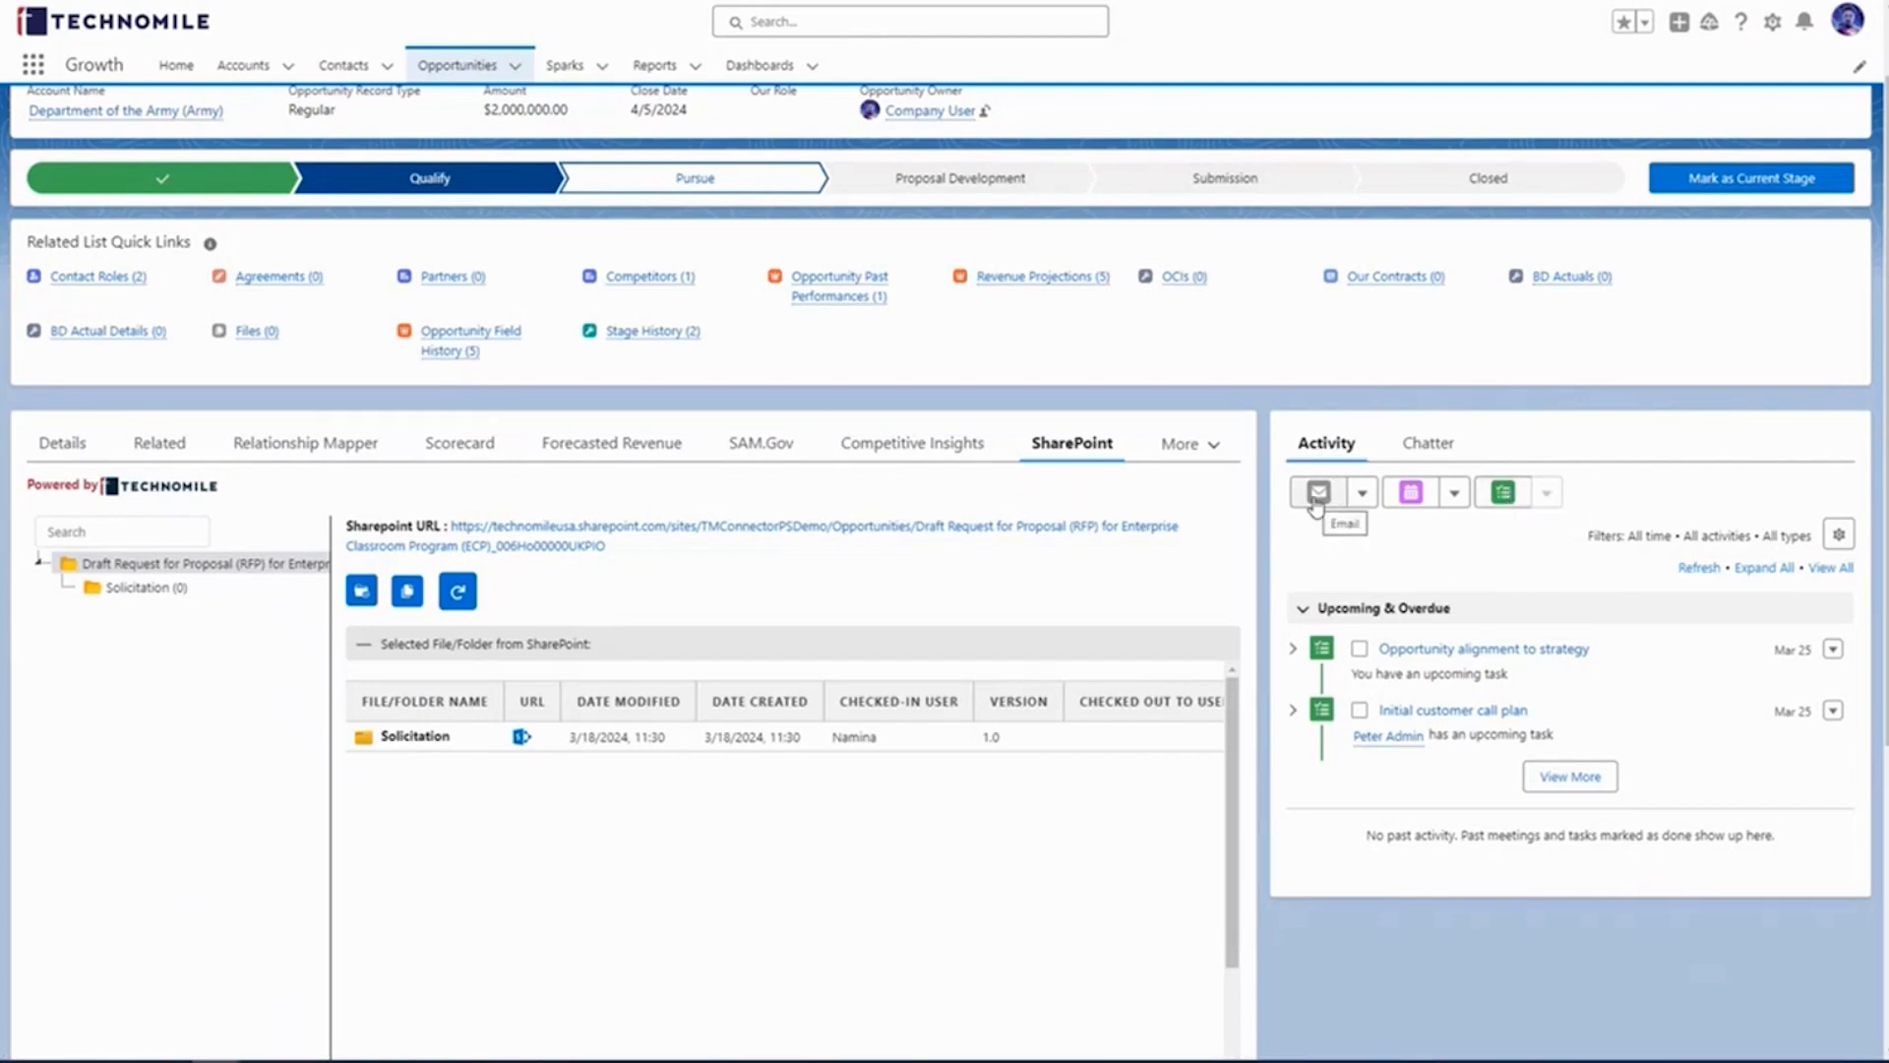
# Step: Draft a Chatter update on the opportunity that mentions a colleague, and clear the draft without sharing it
pyautogui.click(1424, 459)
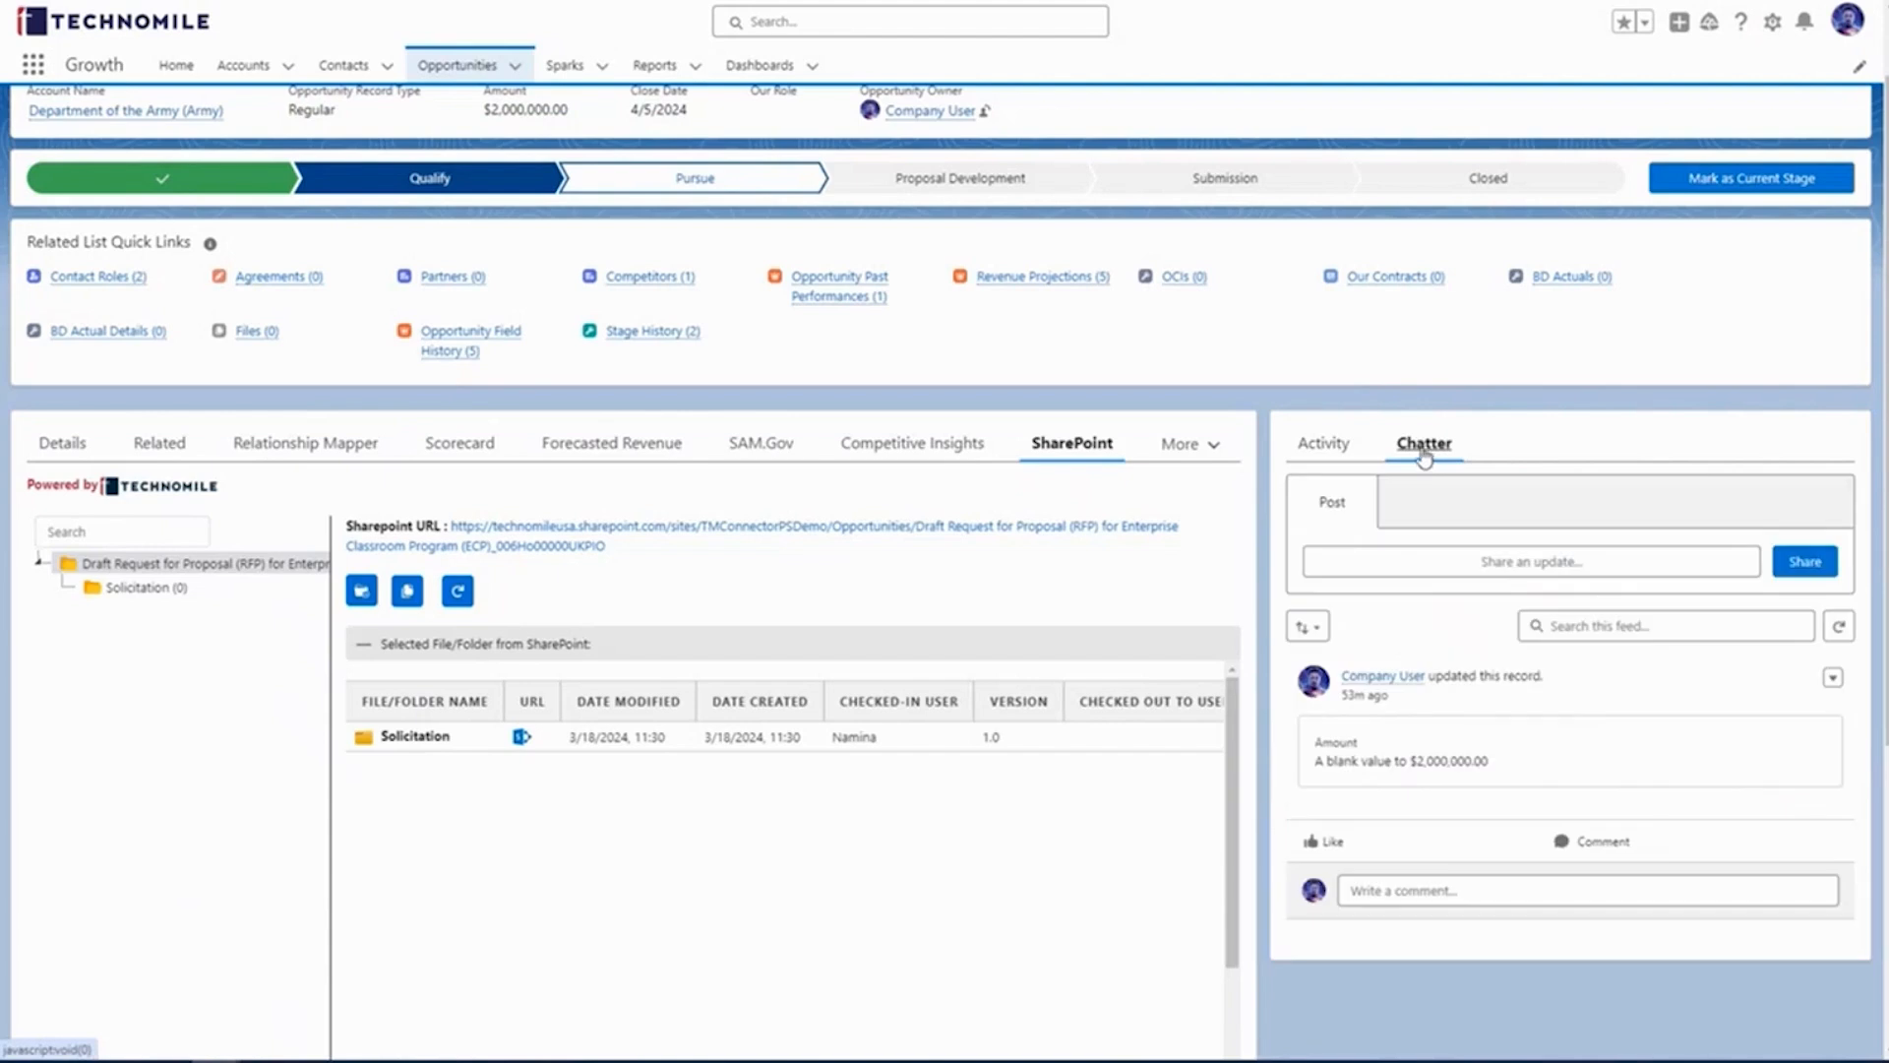
pyautogui.click(1463, 559)
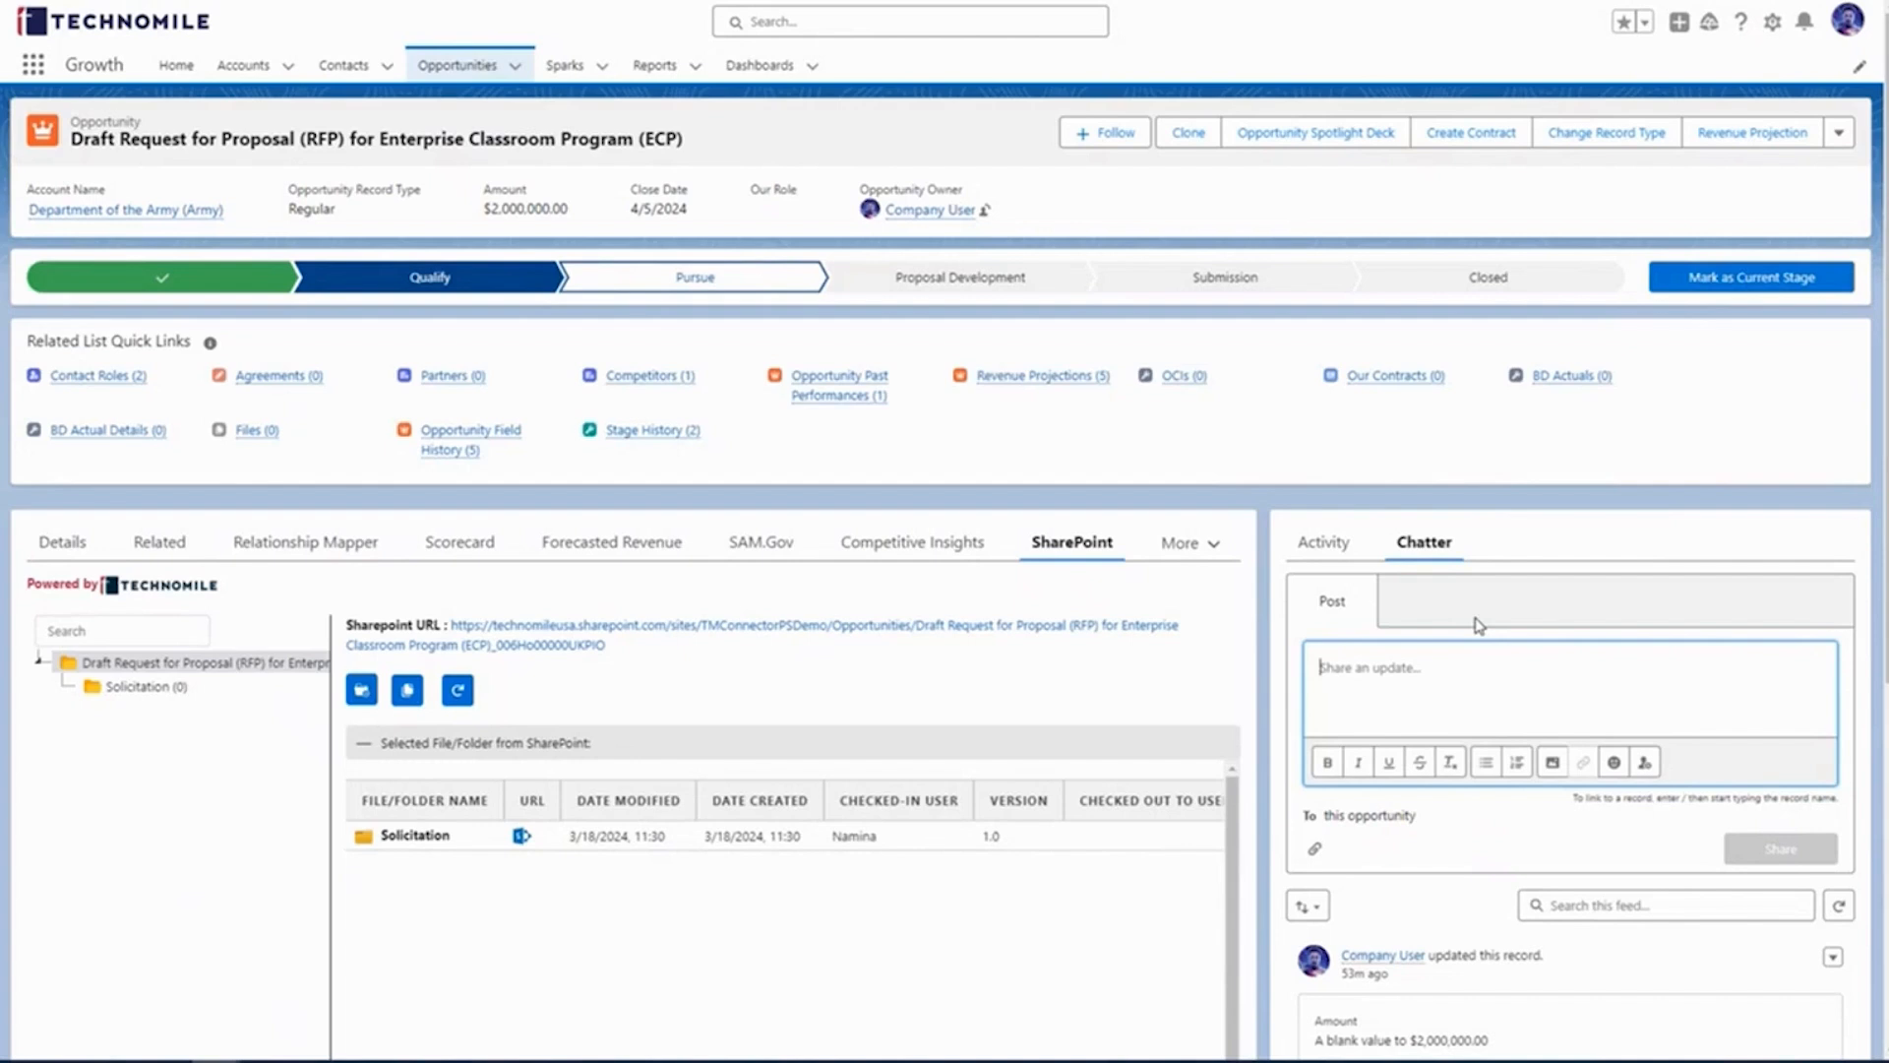
pyautogui.write('@')
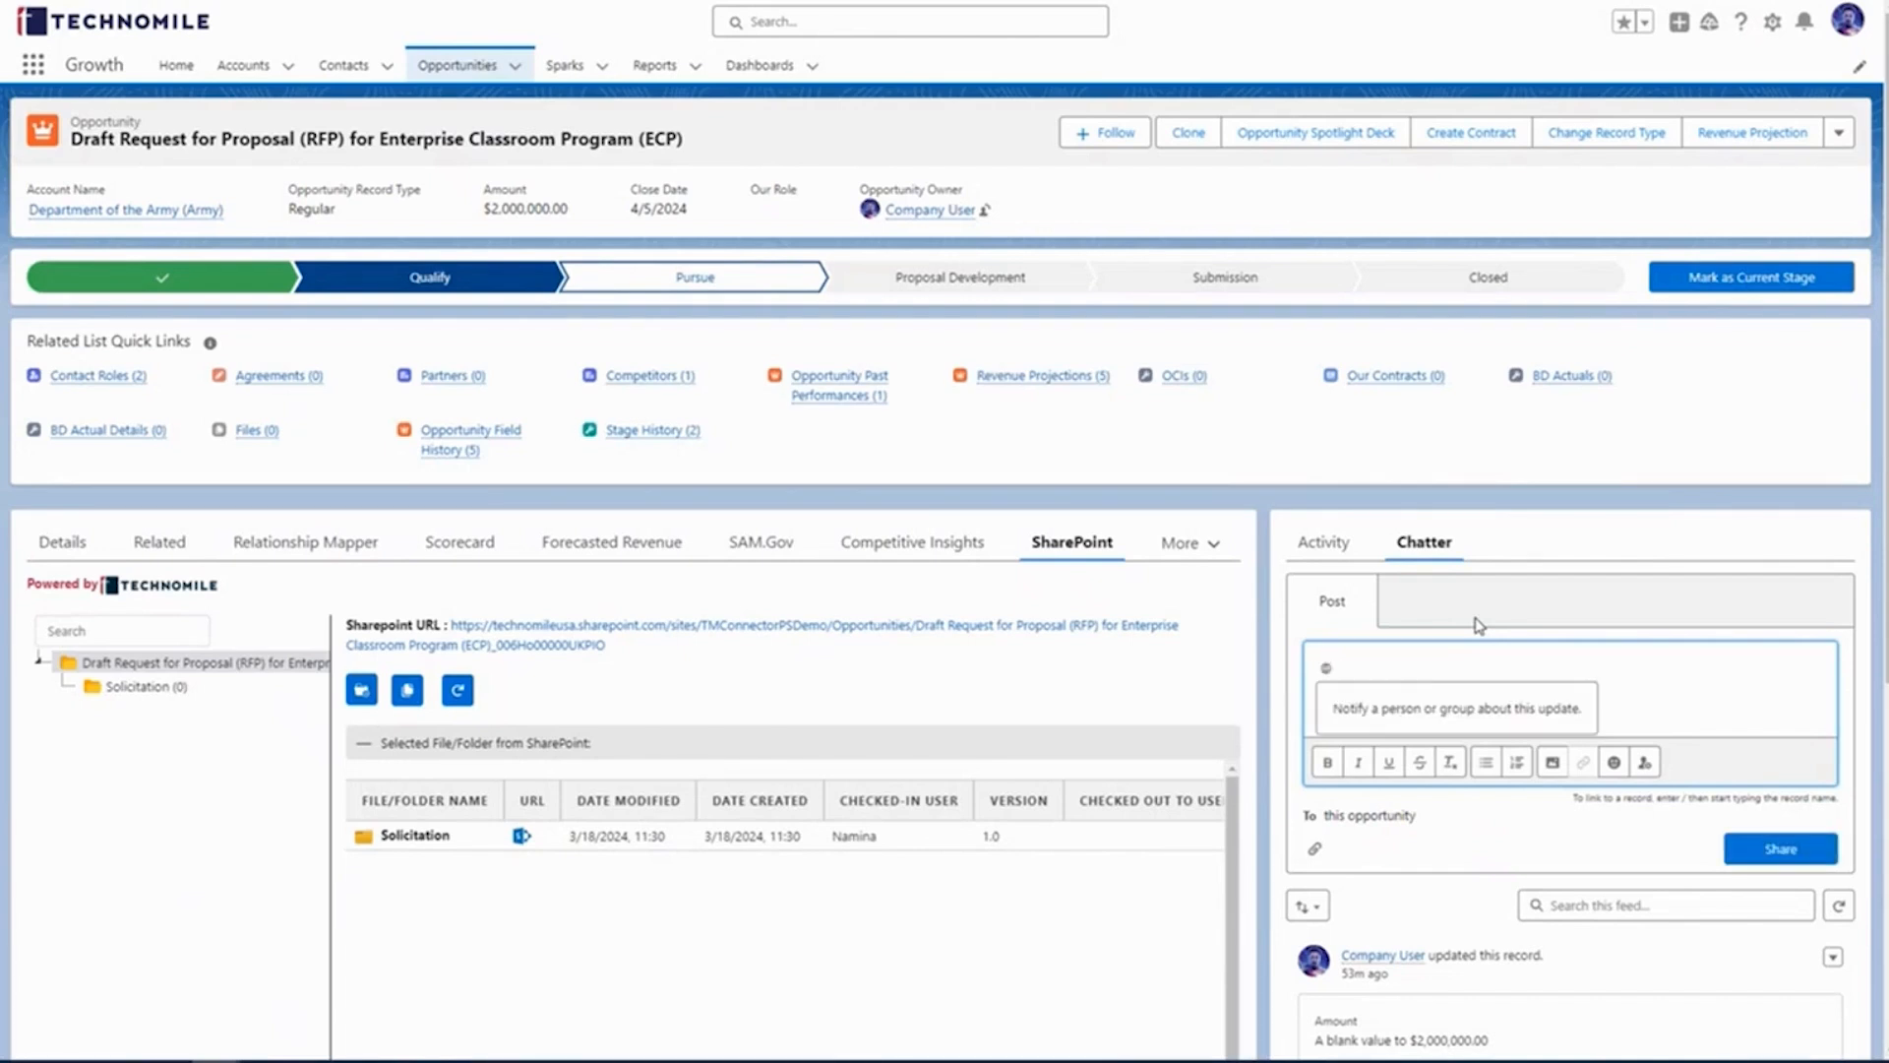
pyautogui.write('william')
pyautogui.click(1439, 715)
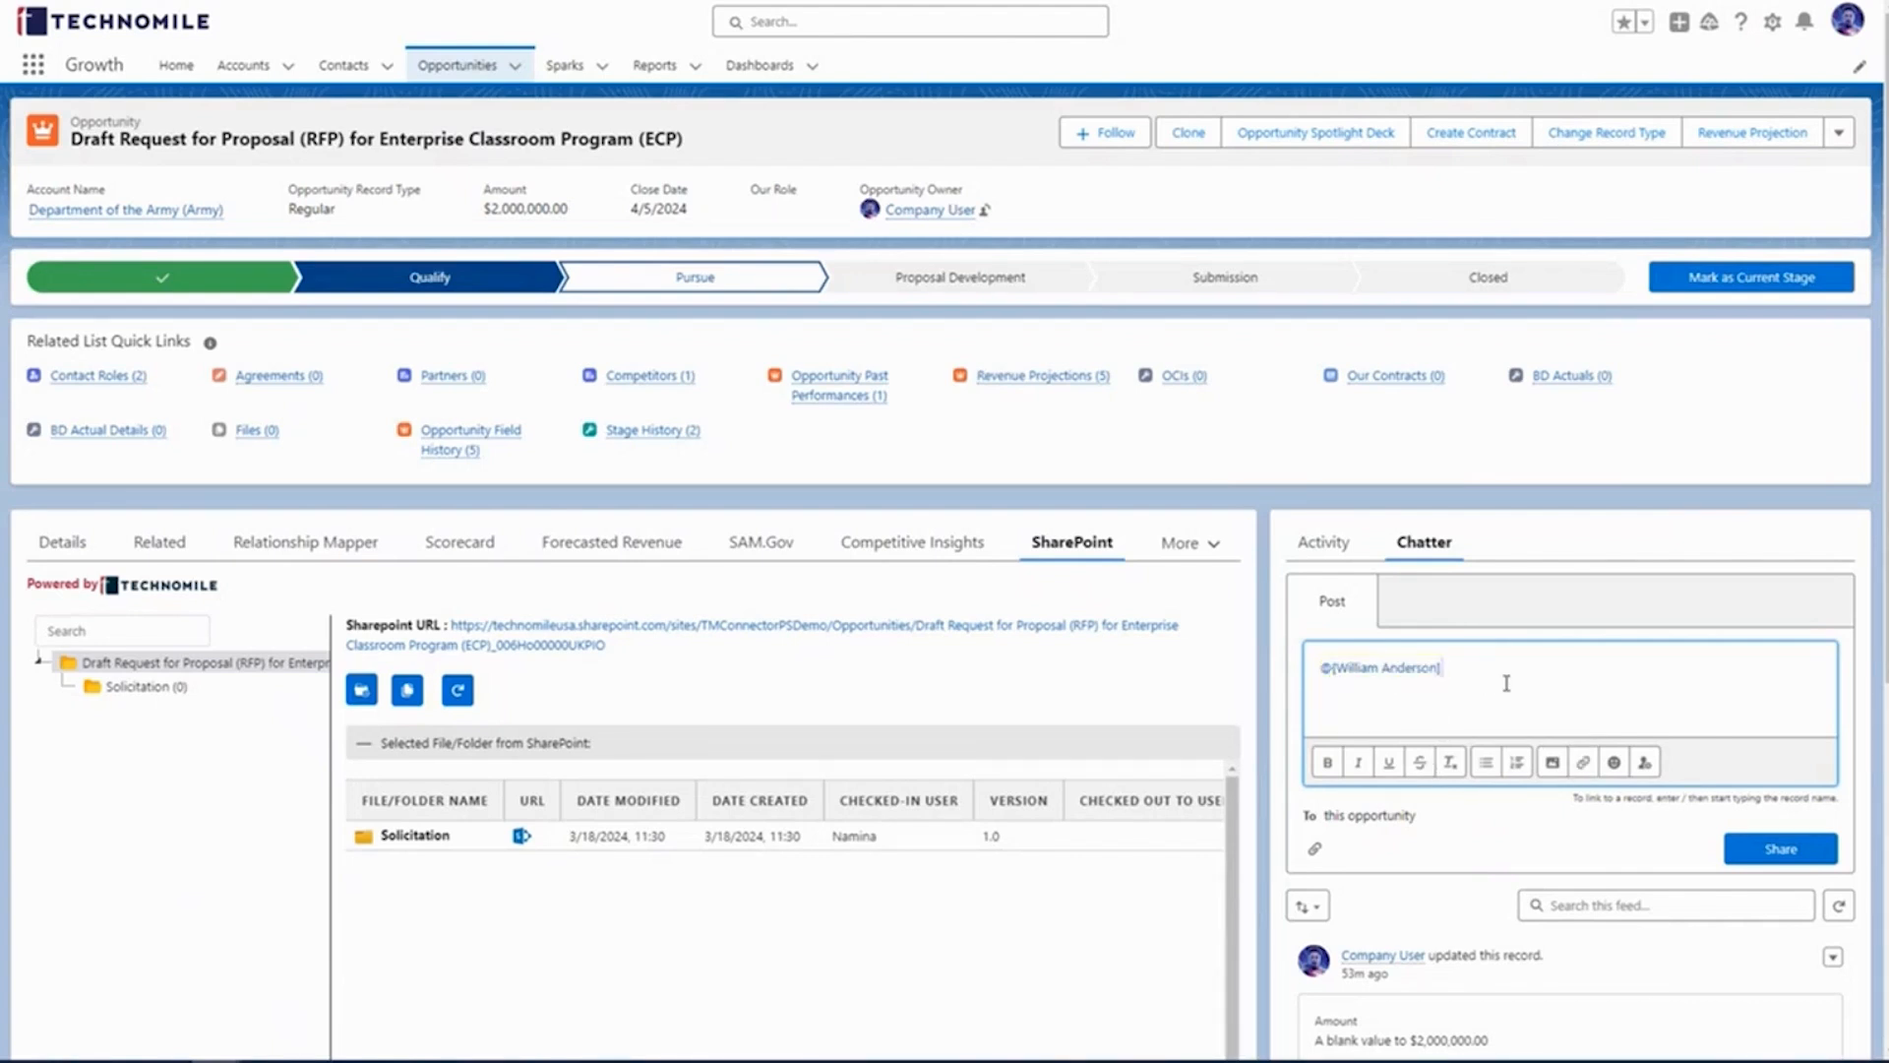
pyautogui.hotkey('ctrl', 'a')
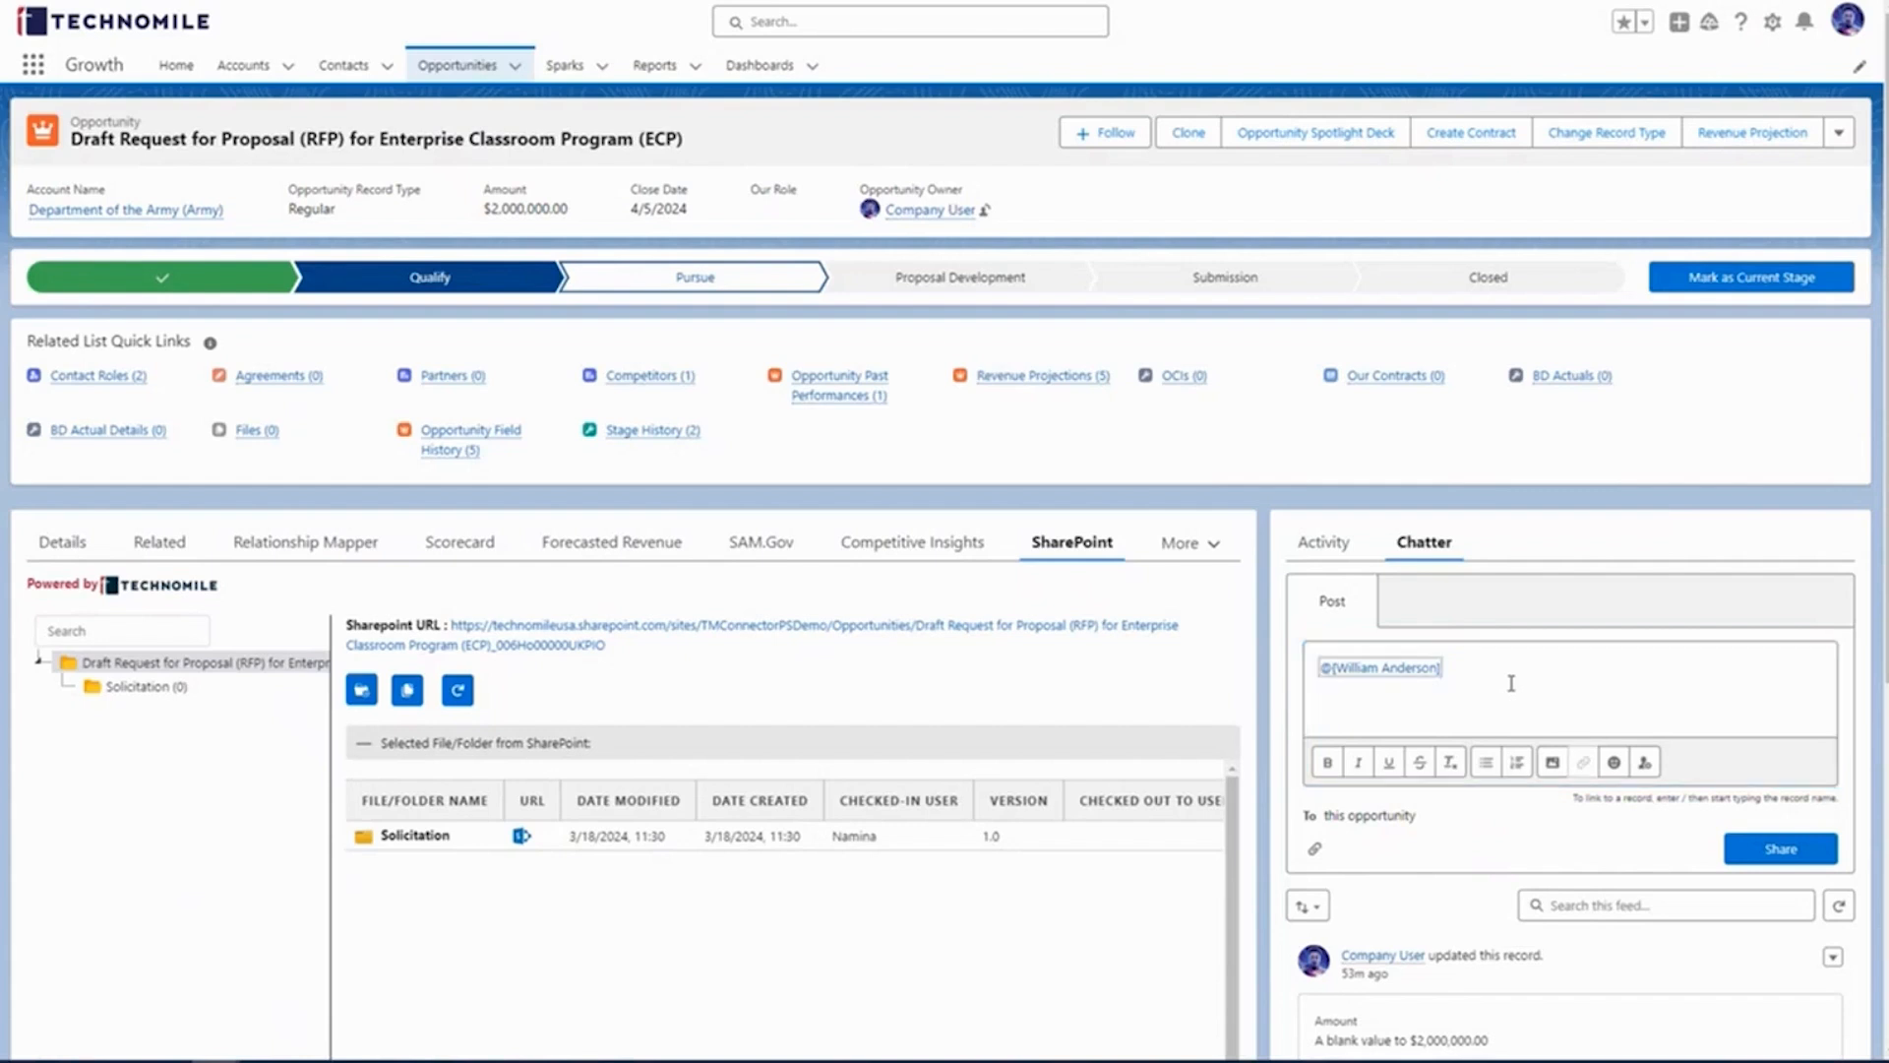
pyautogui.press('BackSpace')
pyautogui.click(1269, 711)
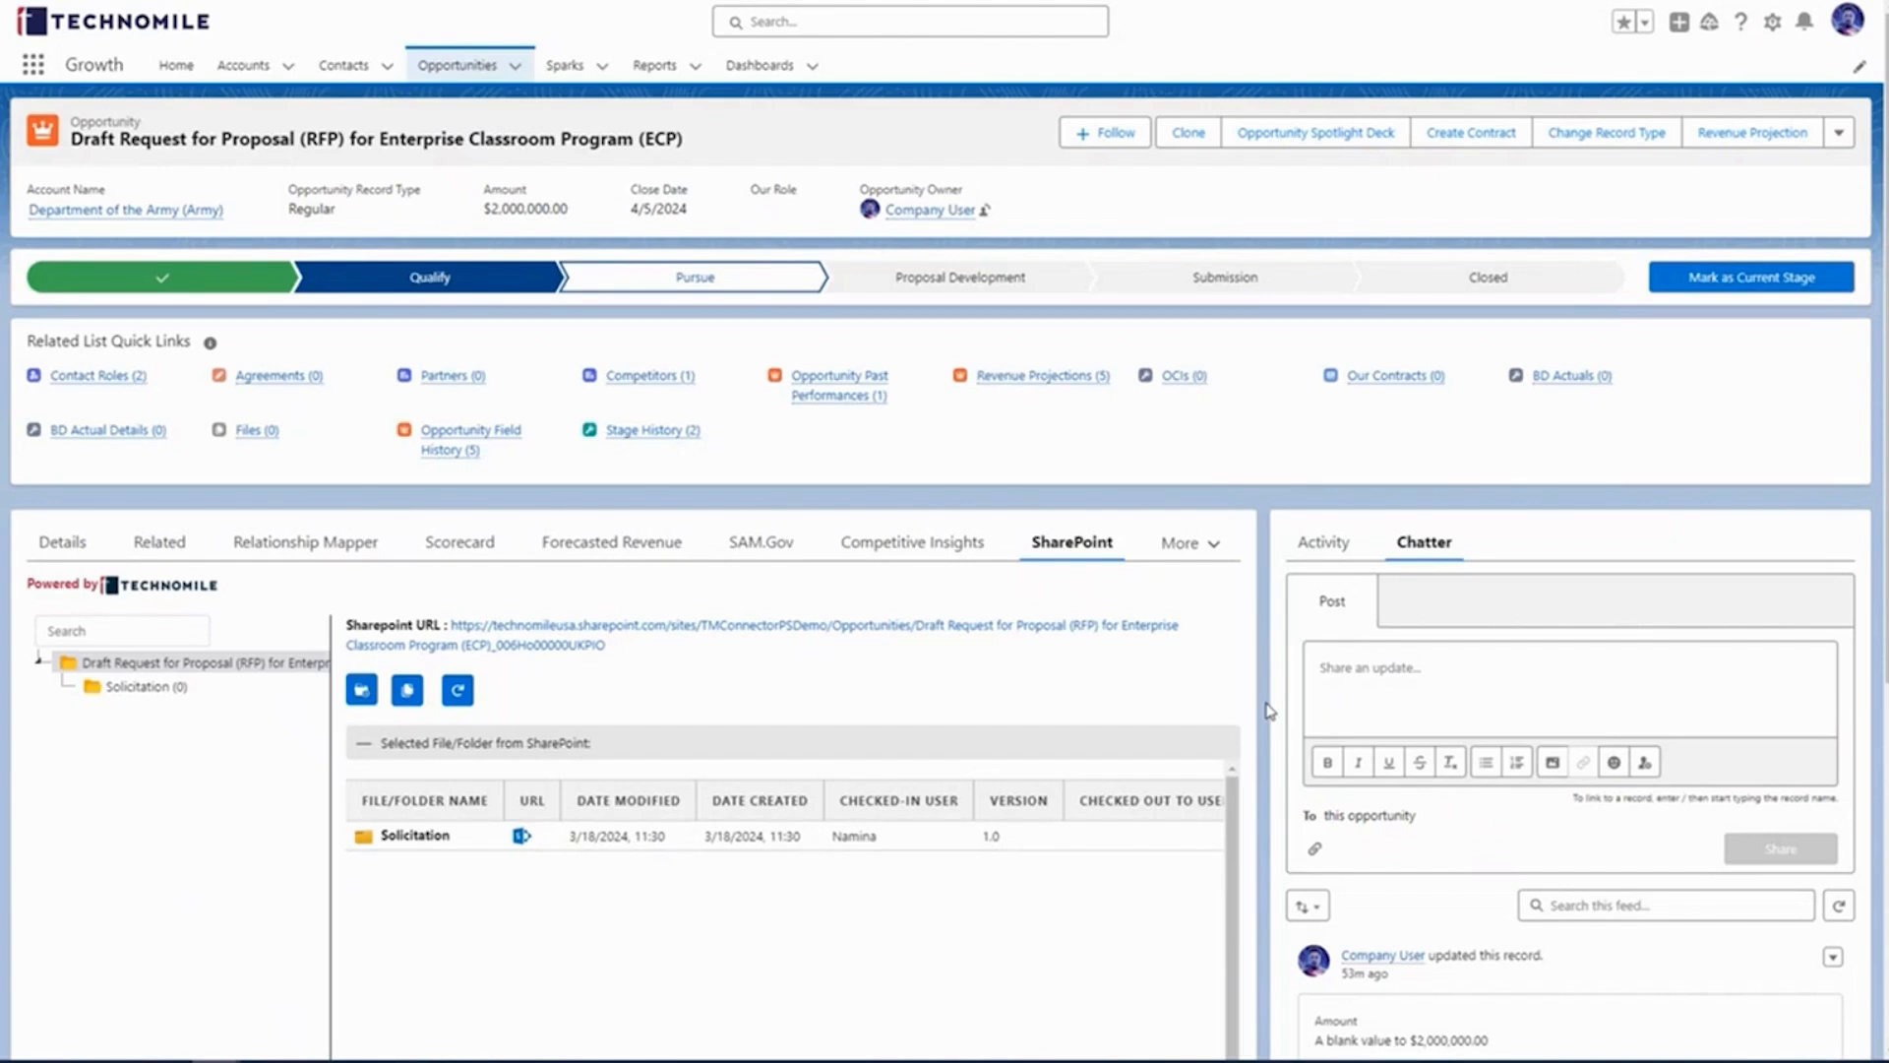
# Step: Generate the Opportunity Spotlight Deck and open the resulting Opportunity Gate Review Deck presentation from the opportunity's files
pyautogui.click(1396, 147)
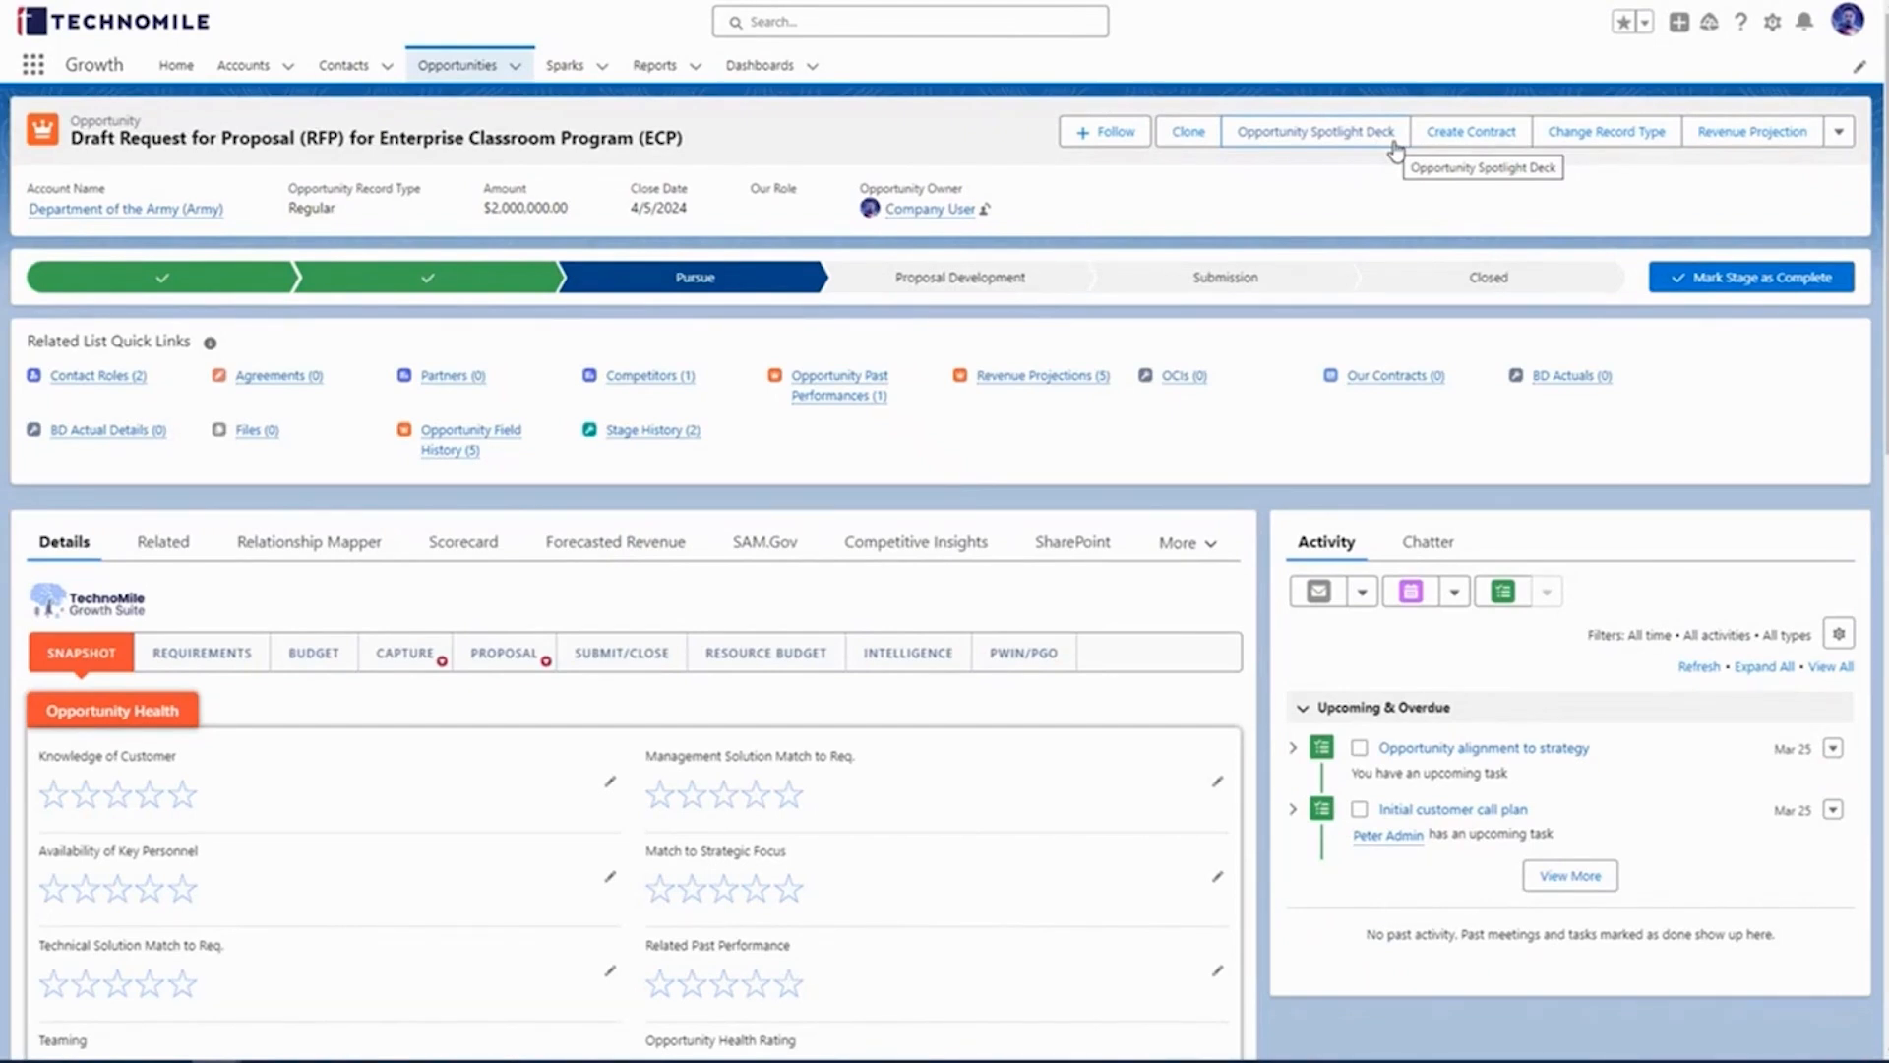
pyautogui.moveTo(246, 447)
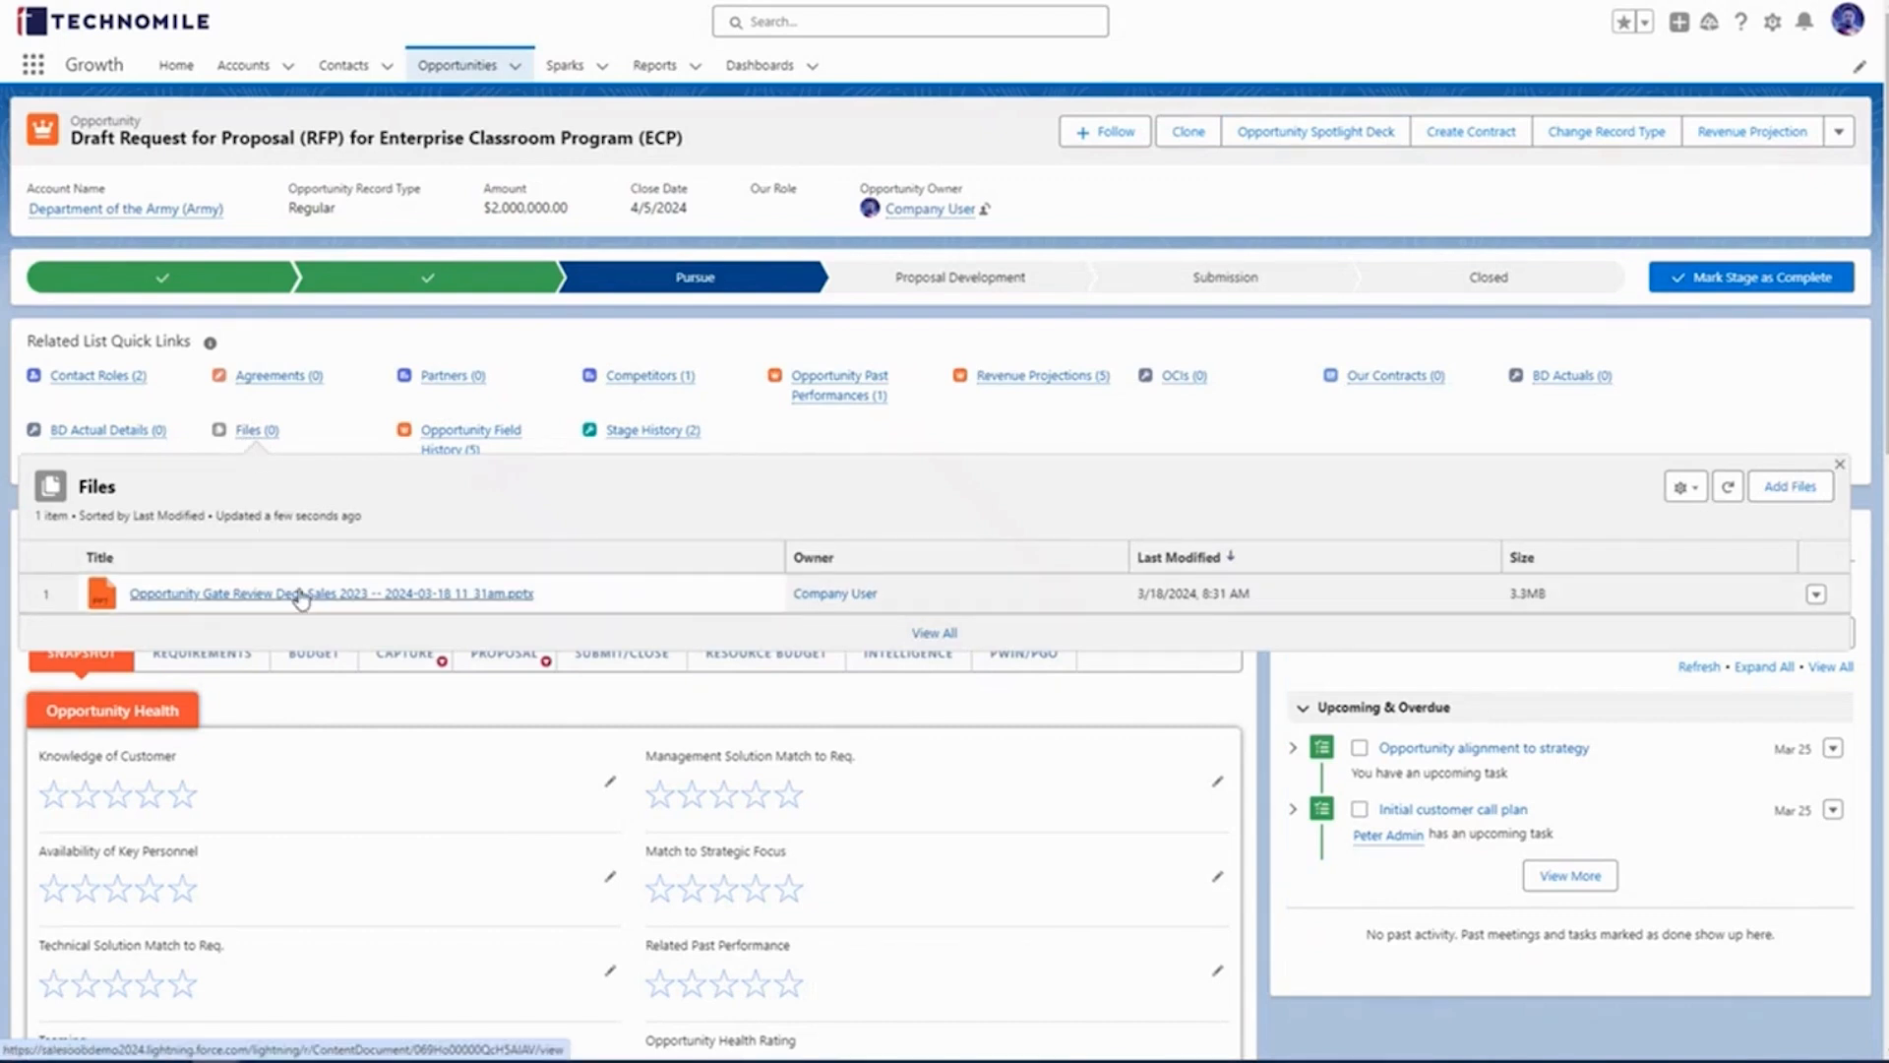
pyautogui.click(300, 595)
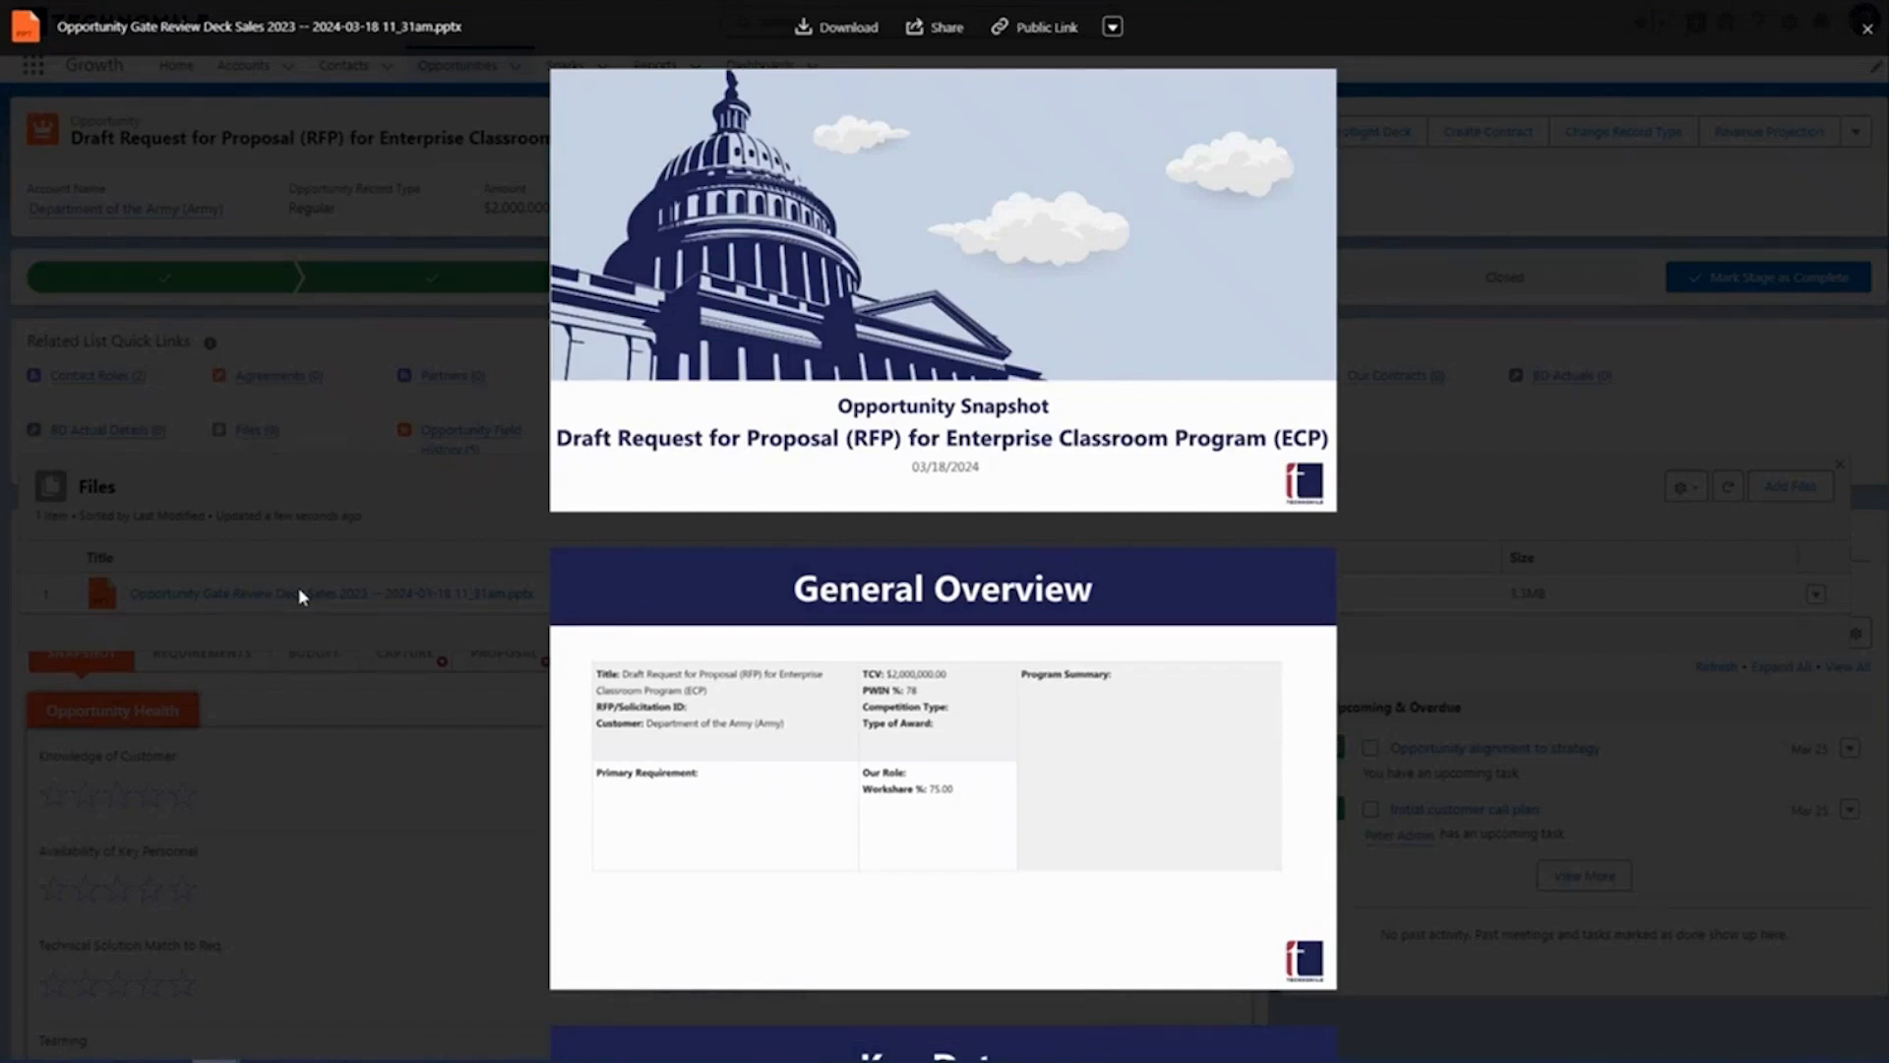
# Step: Review the deck's overview, key dates, partners, competitors, key contacts and related past performances slides, and close the preview
pyautogui.hotkey('ctrl', '+')
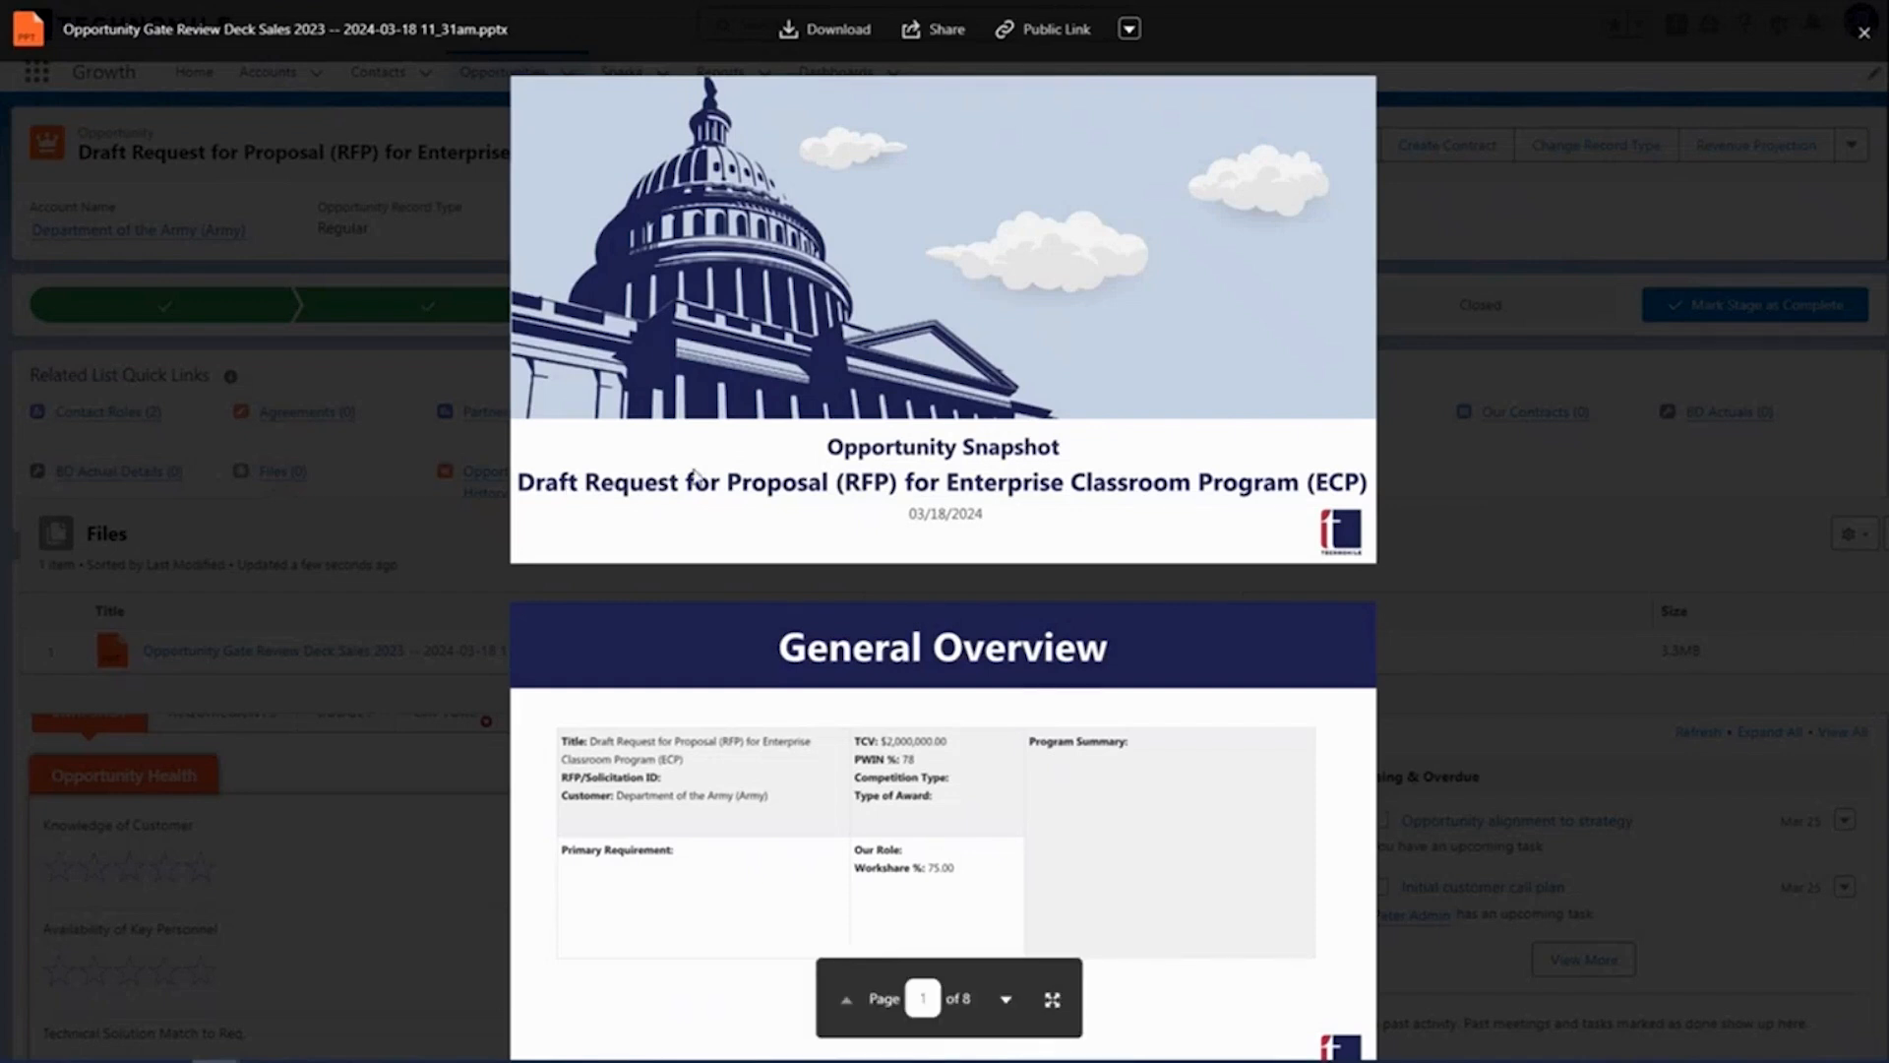
pyautogui.scroll(-5, 738, 479)
pyautogui.scroll(3, 739, 478)
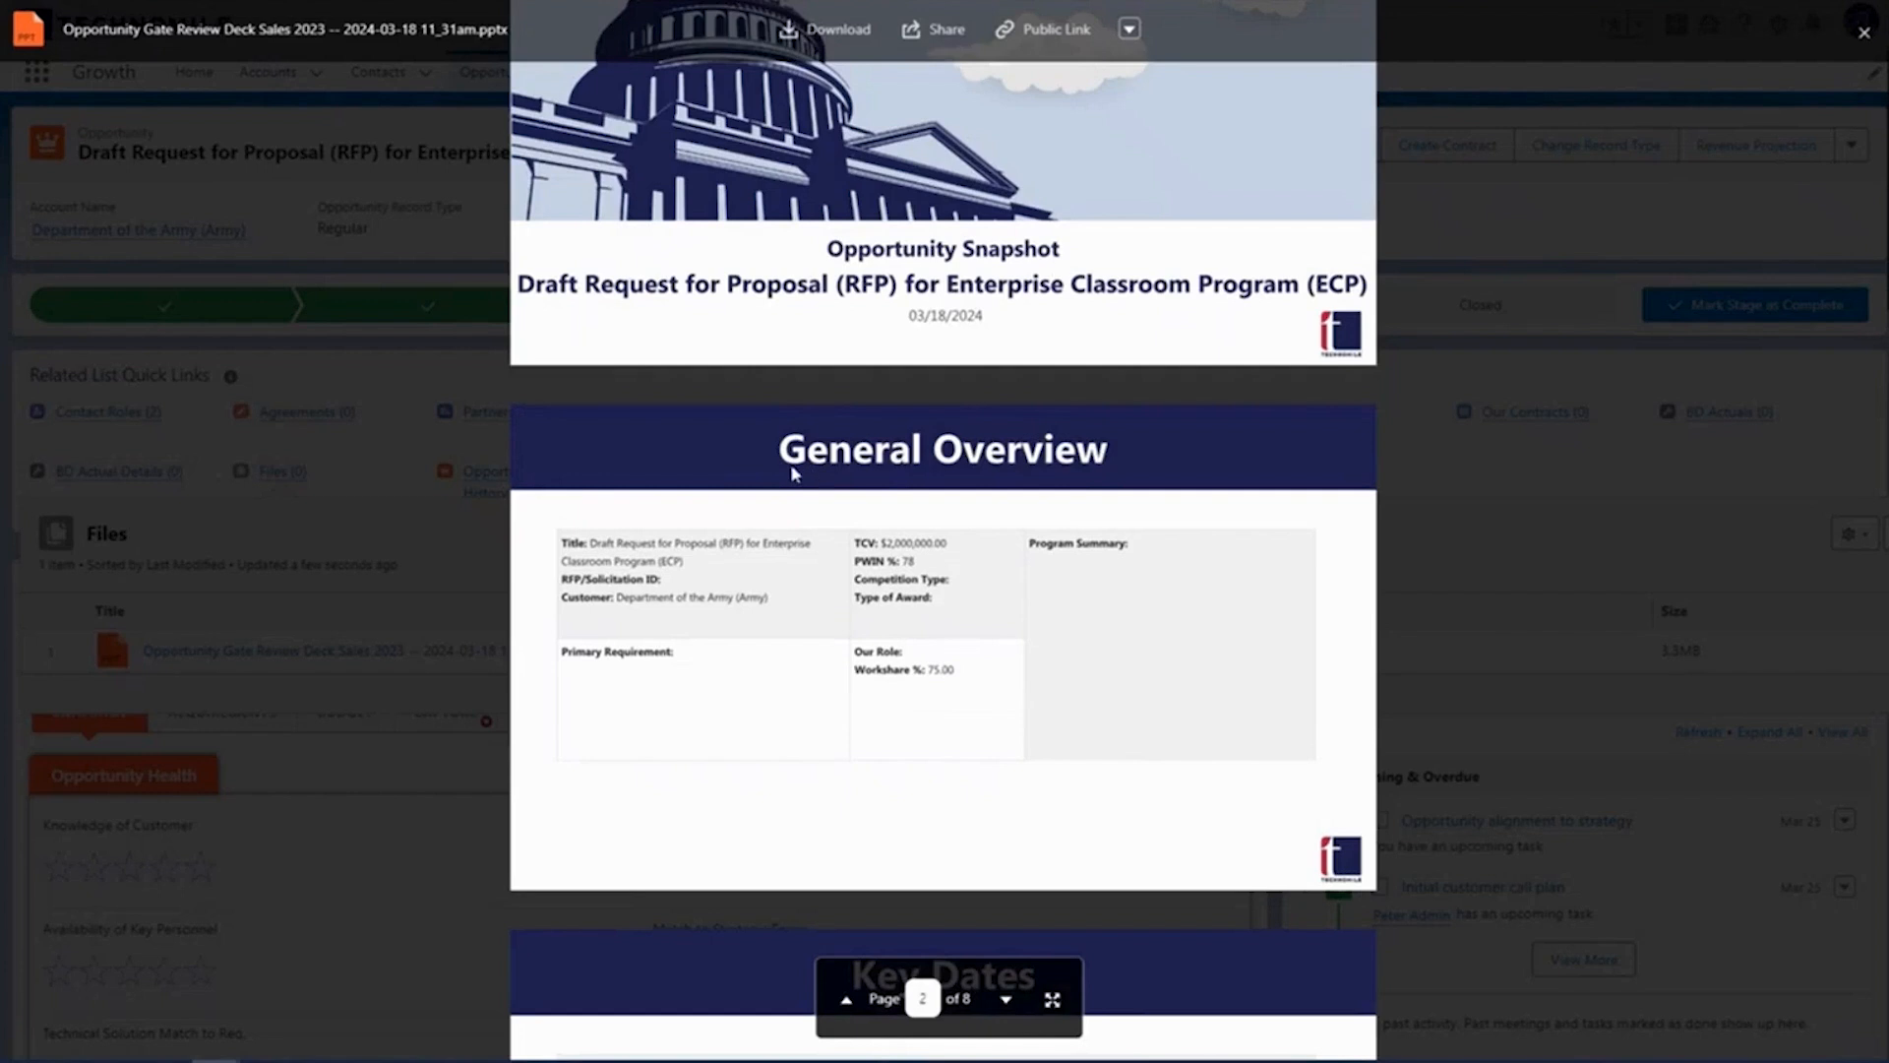
pyautogui.scroll(-5, 1101, 462)
pyautogui.scroll(-6, 1082, 477)
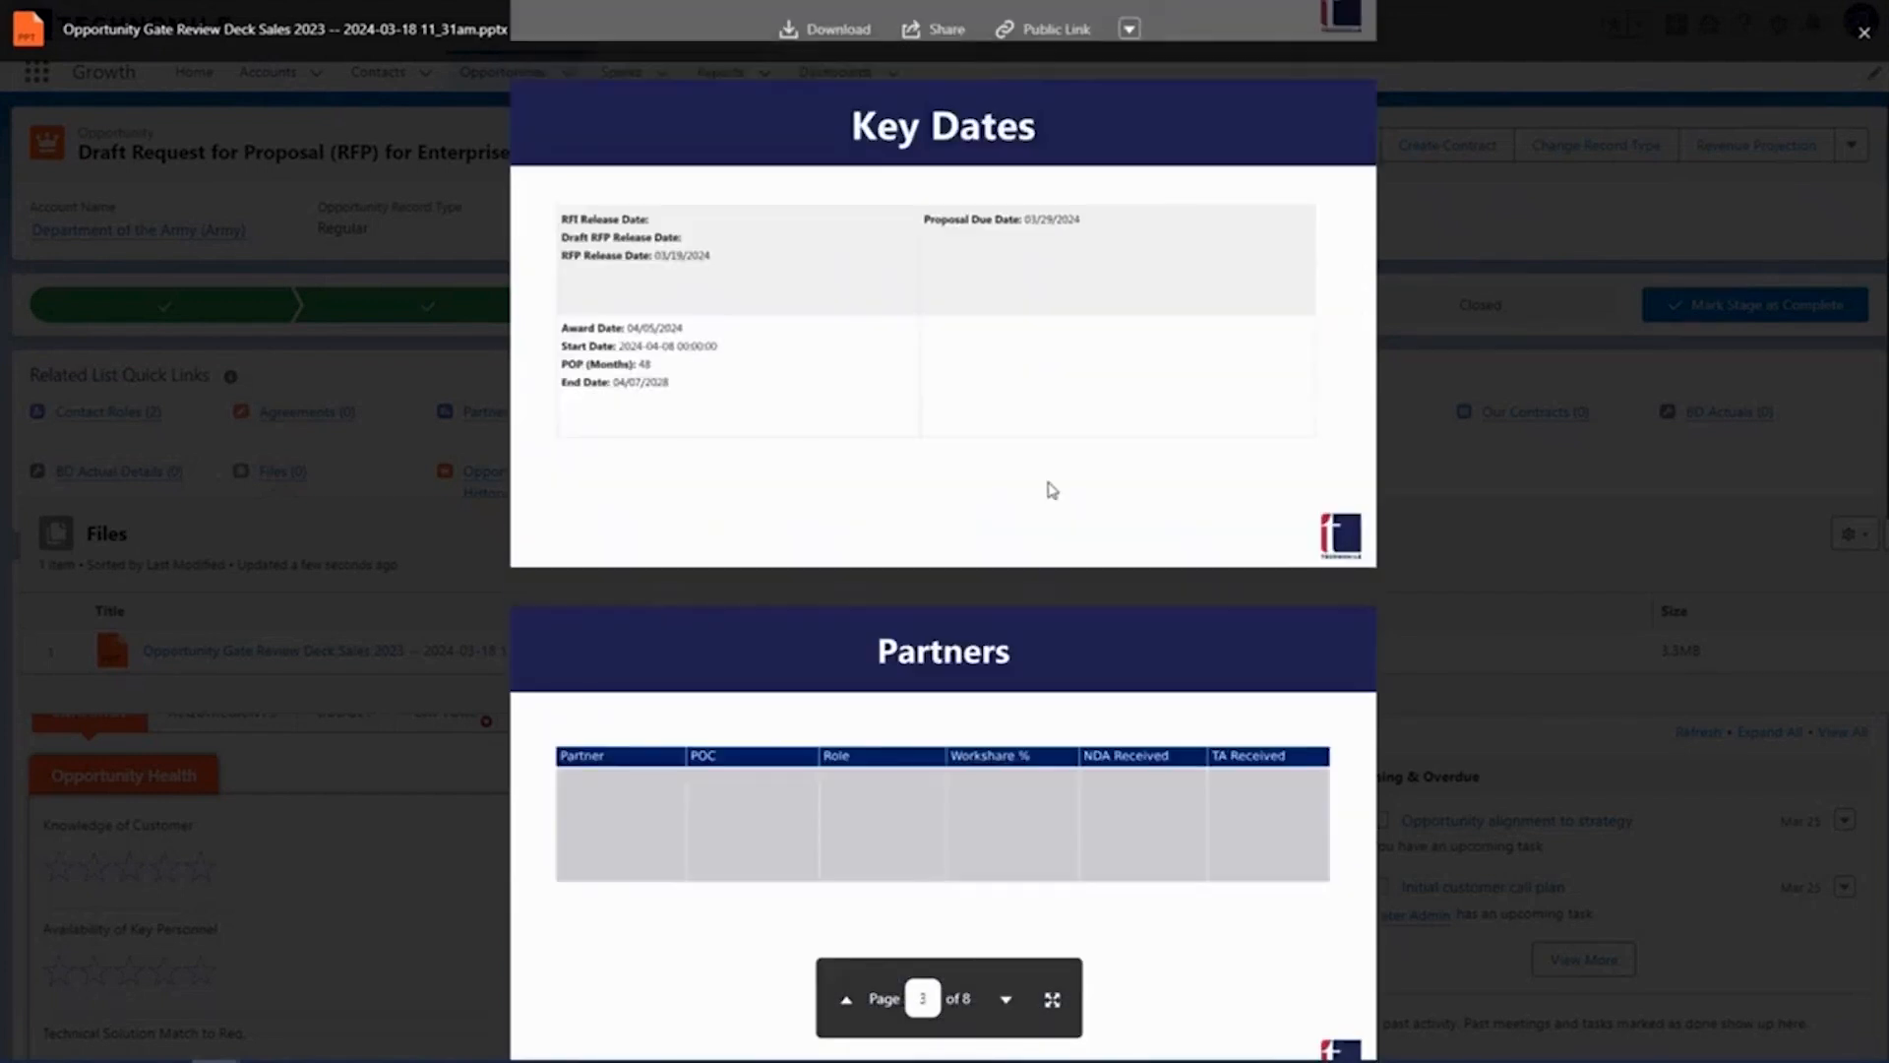
pyautogui.scroll(-4, 987, 439)
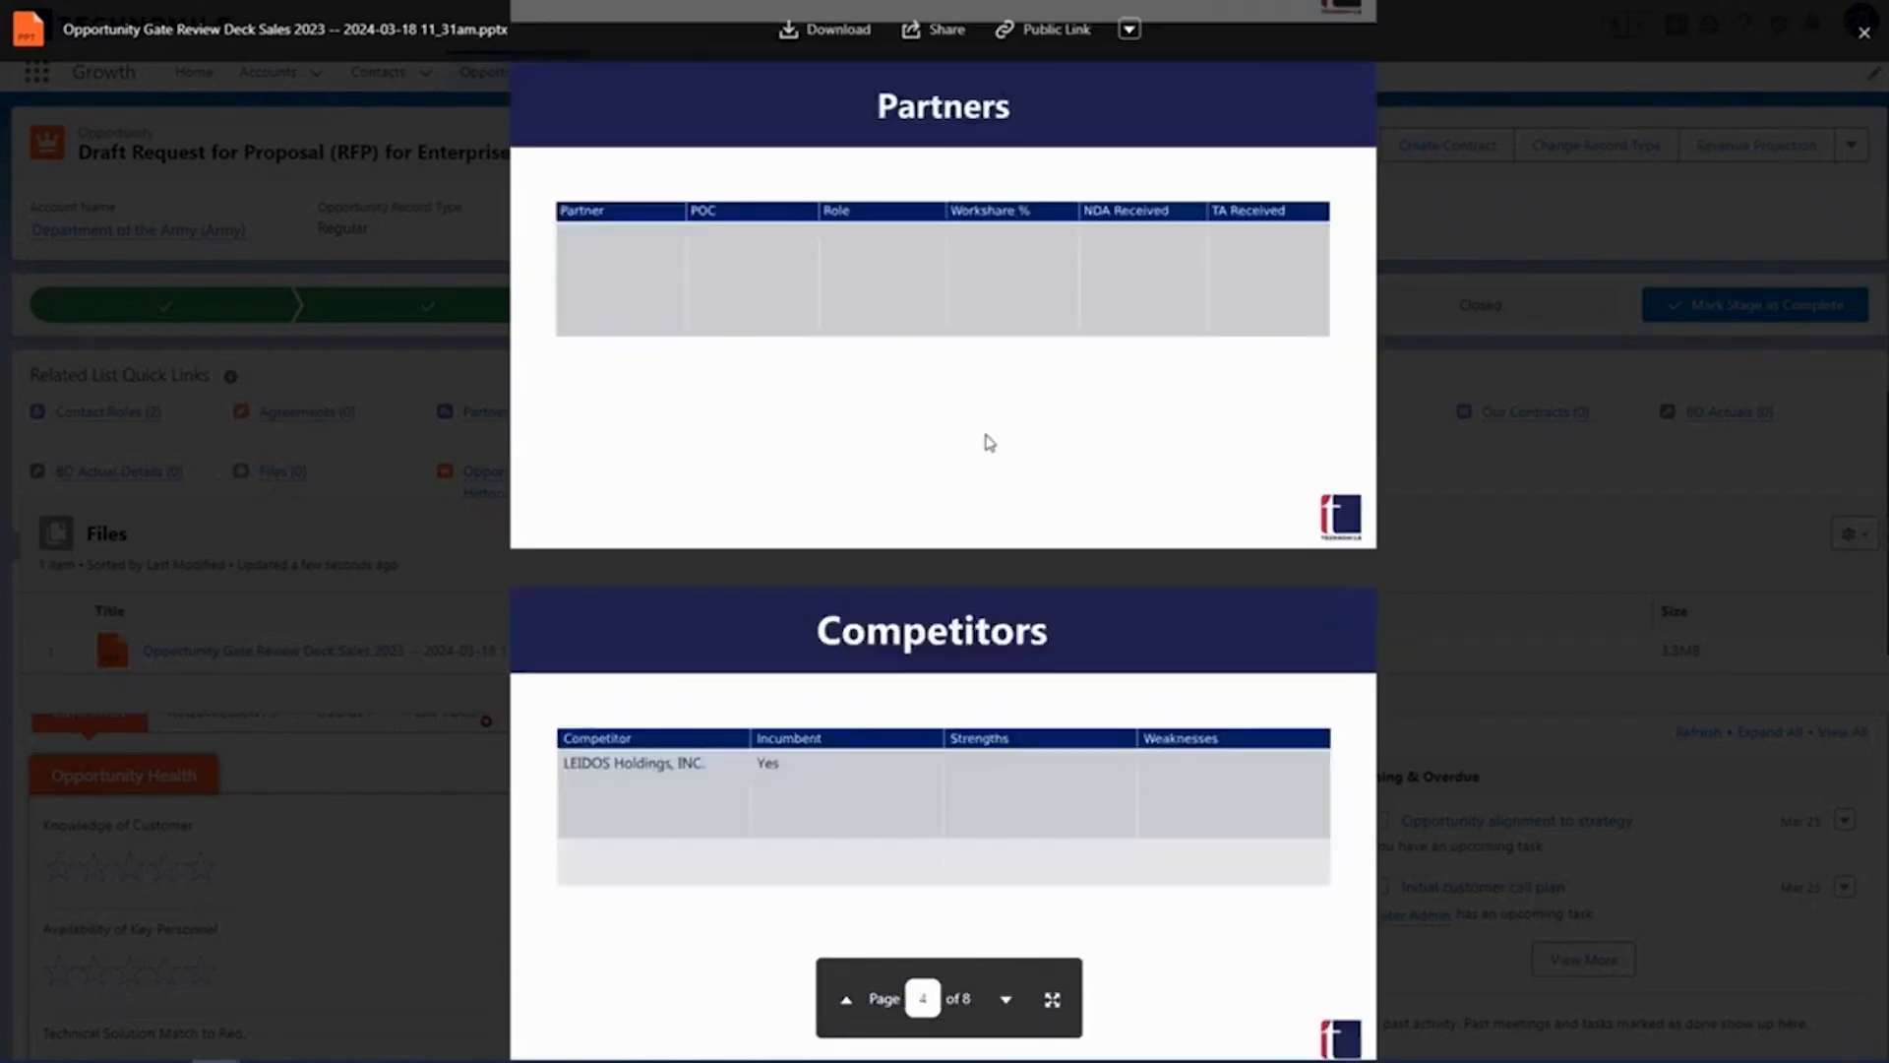
pyautogui.scroll(-7, 897, 559)
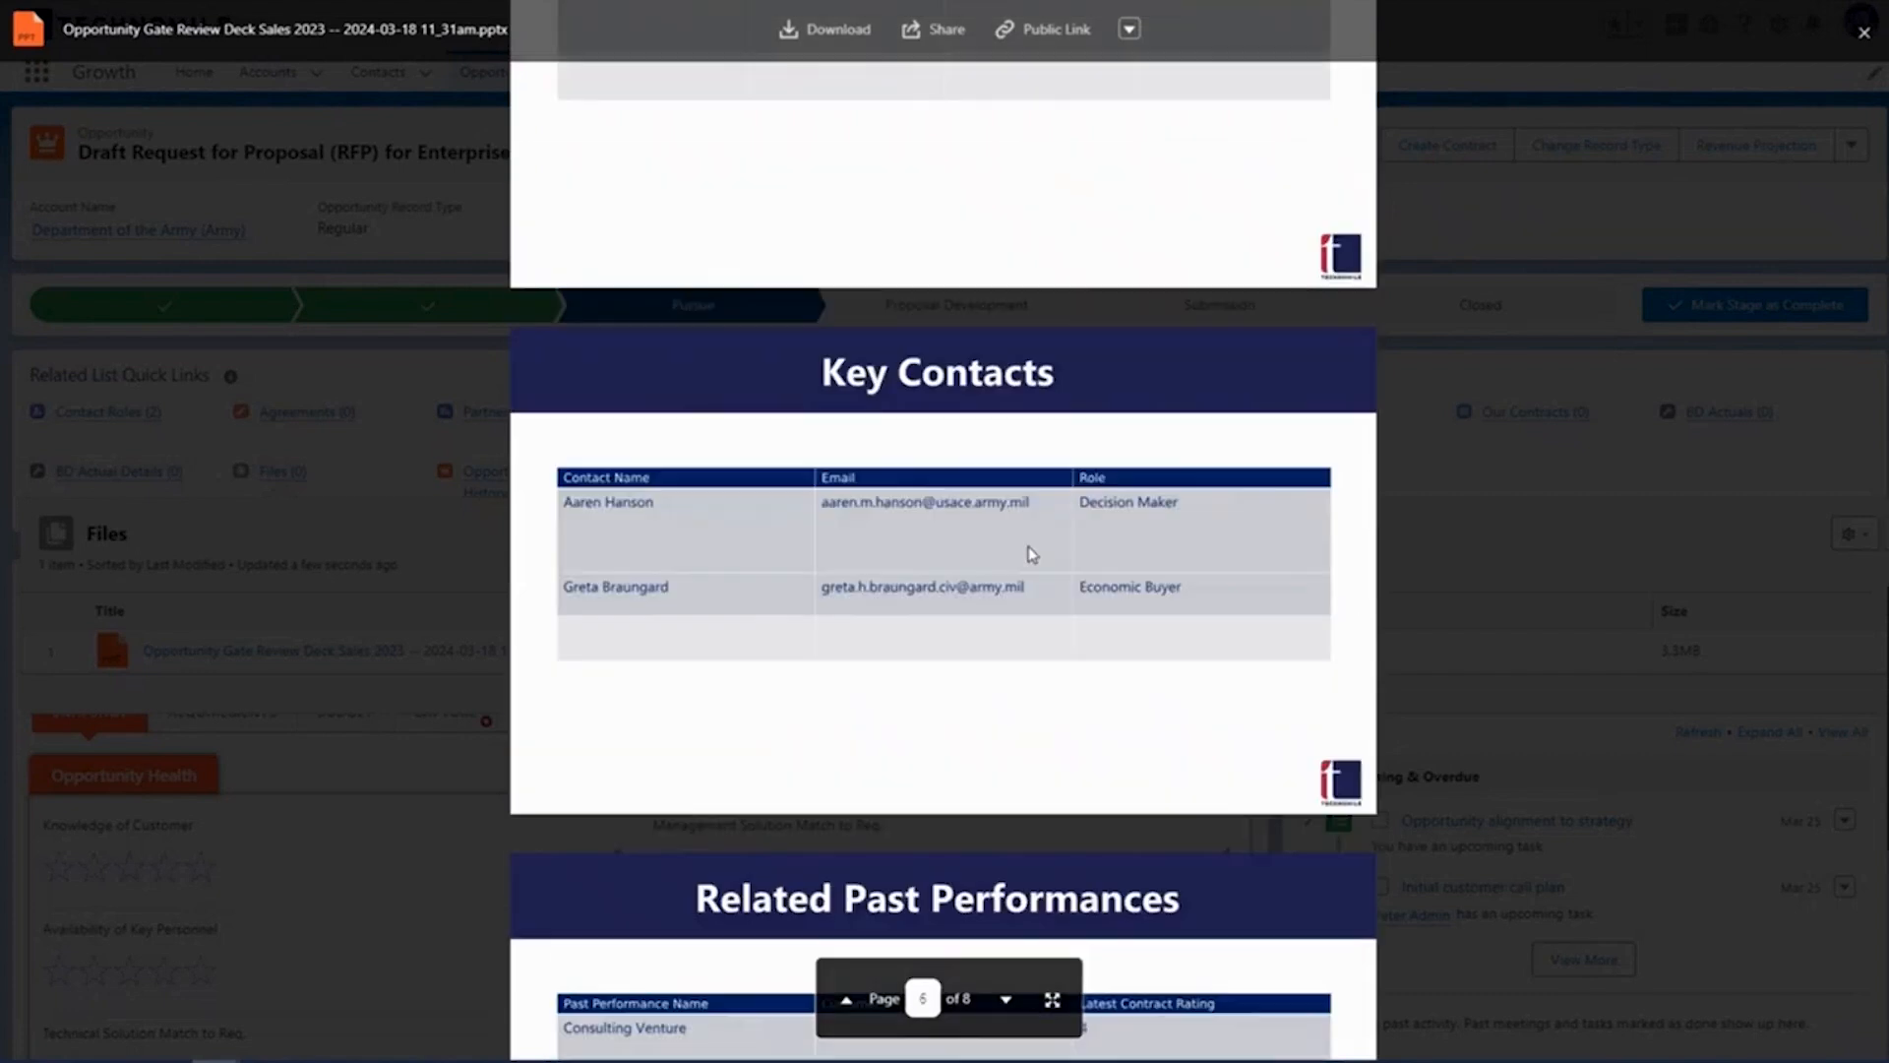
pyautogui.scroll(-5, 893, 464)
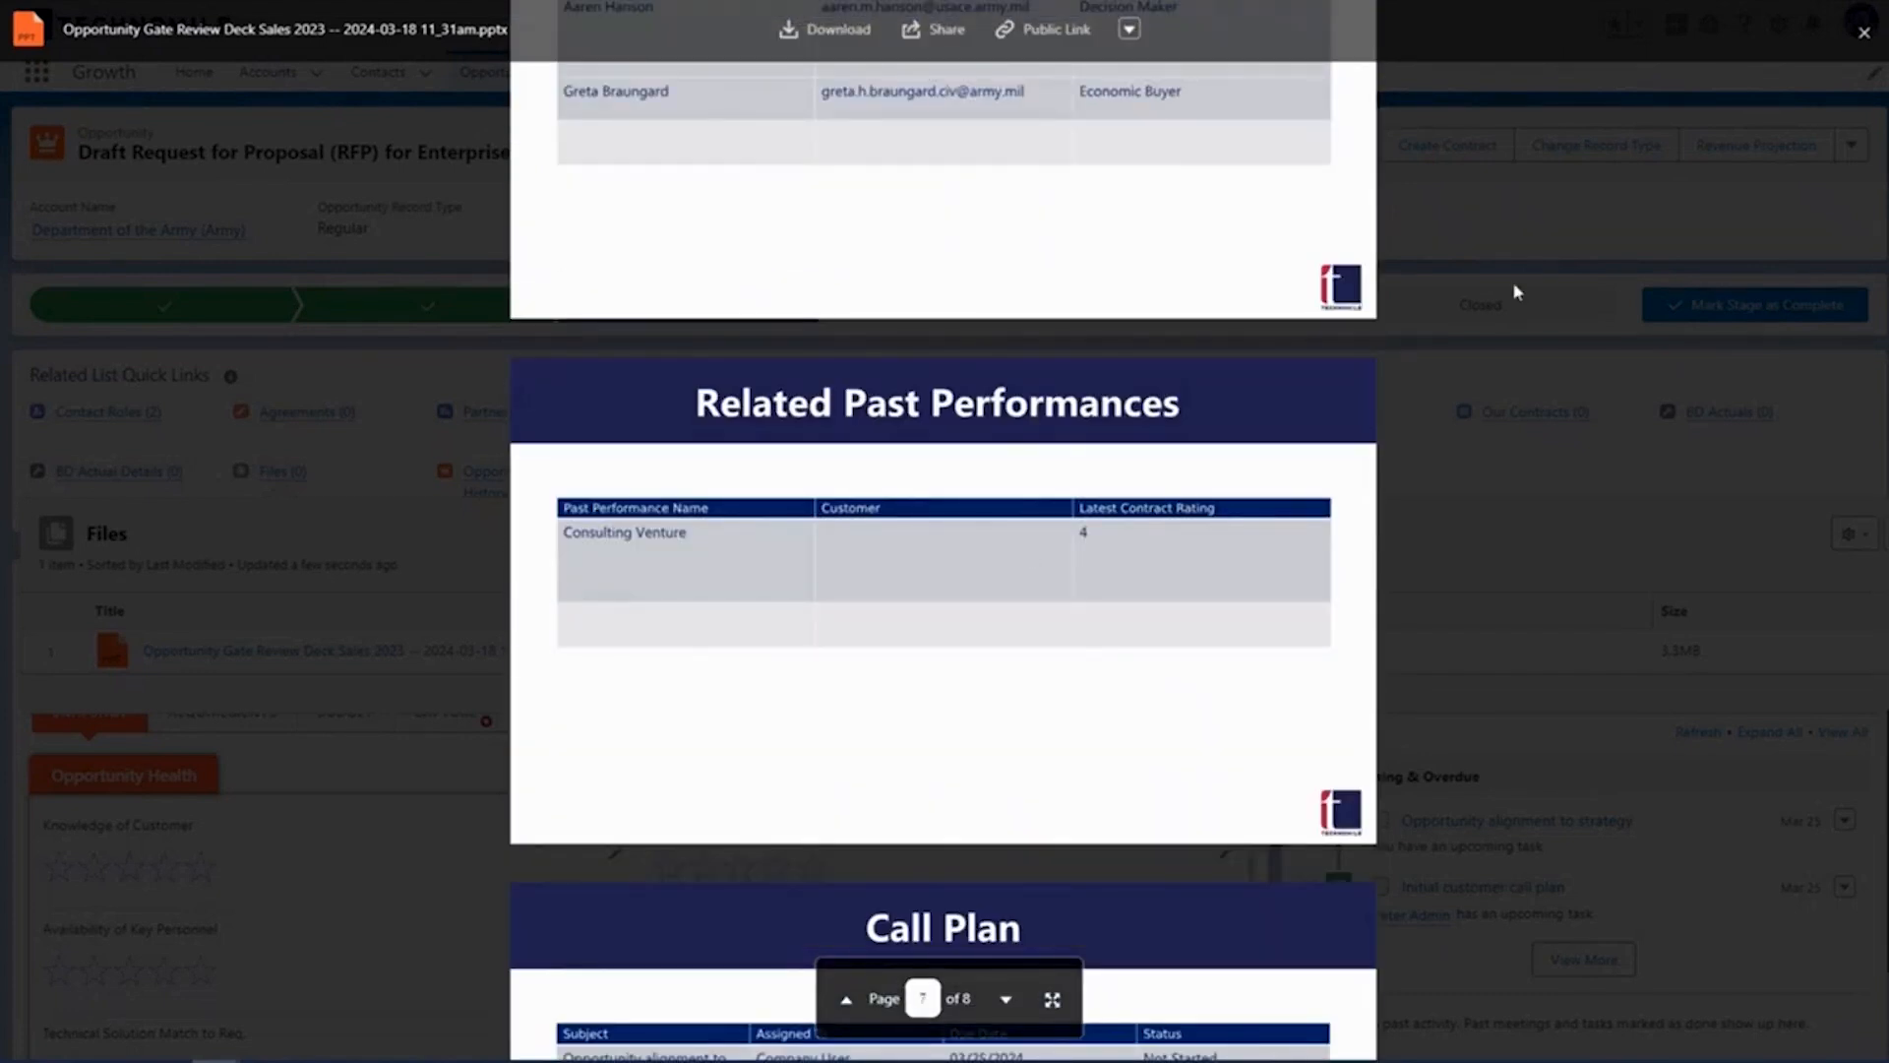
pyautogui.click(1861, 37)
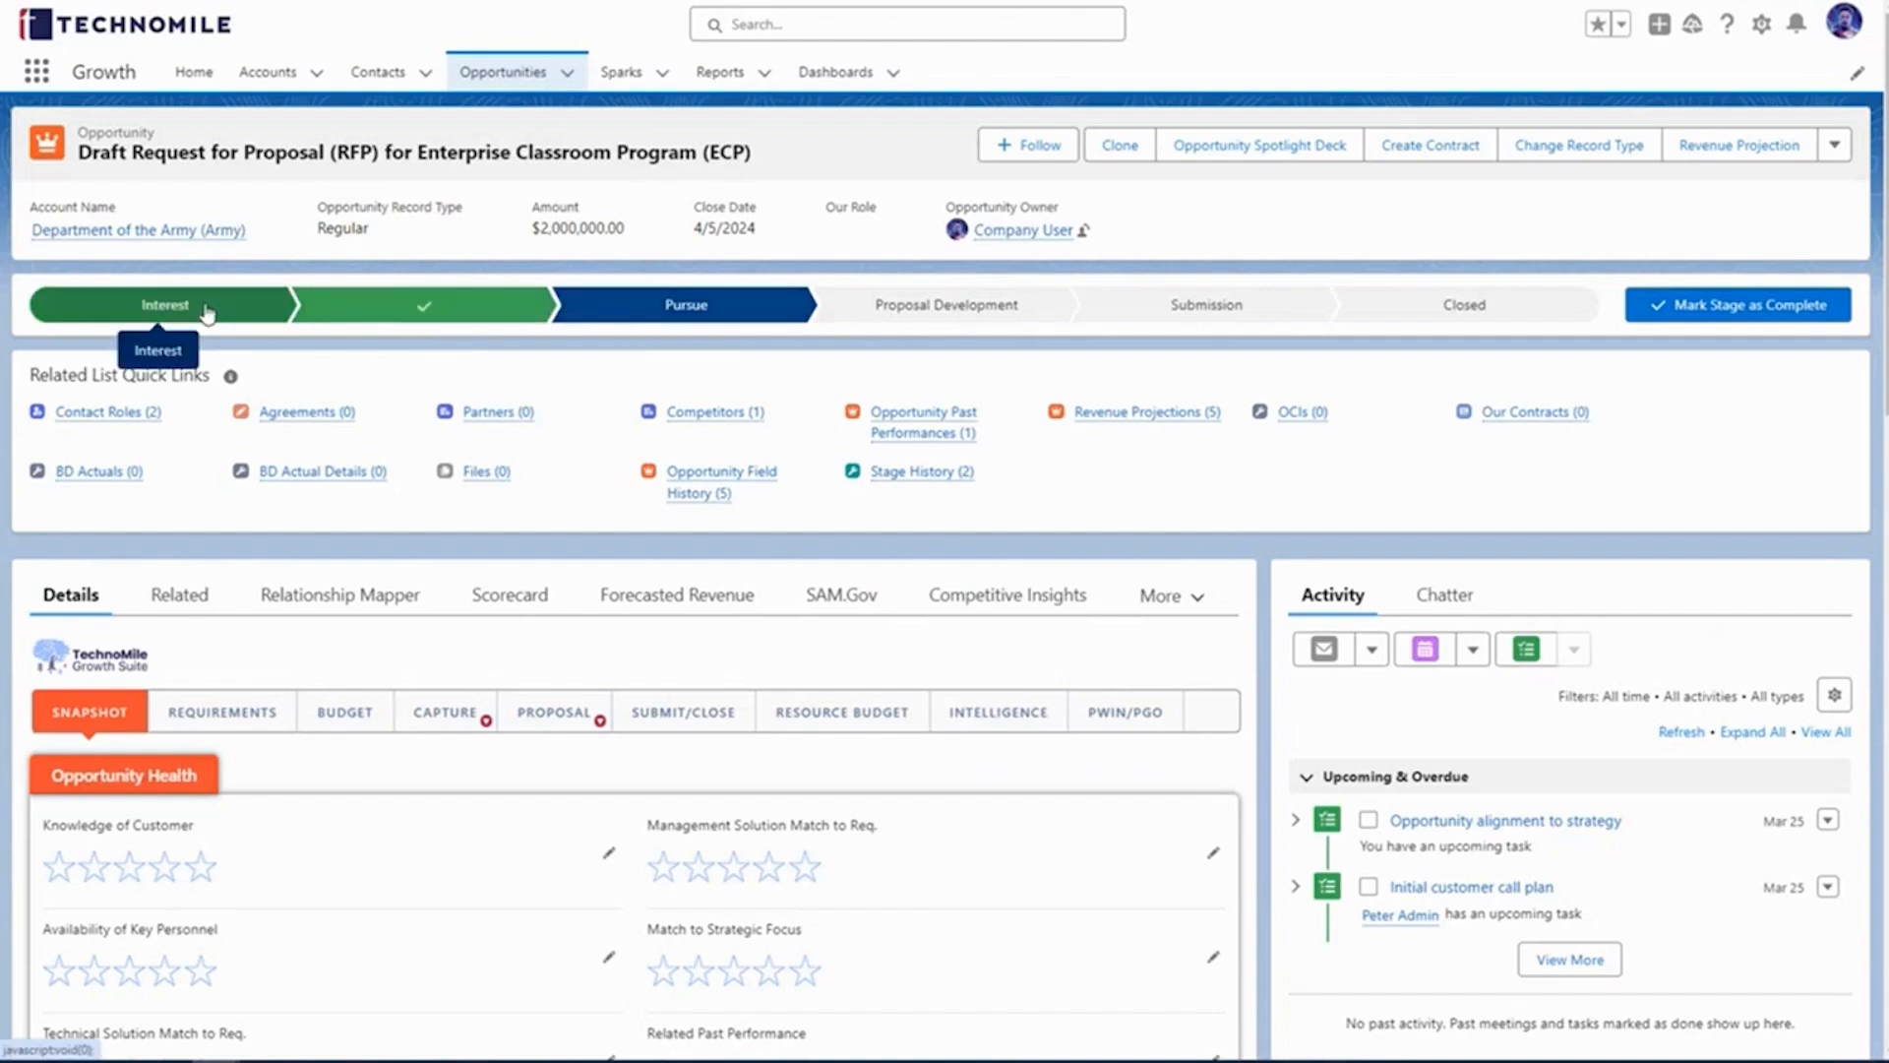
# Step: Make Proposal Development the opportunity's current stage and expand that stage's tasks in the Stage Review
pyautogui.click(867, 311)
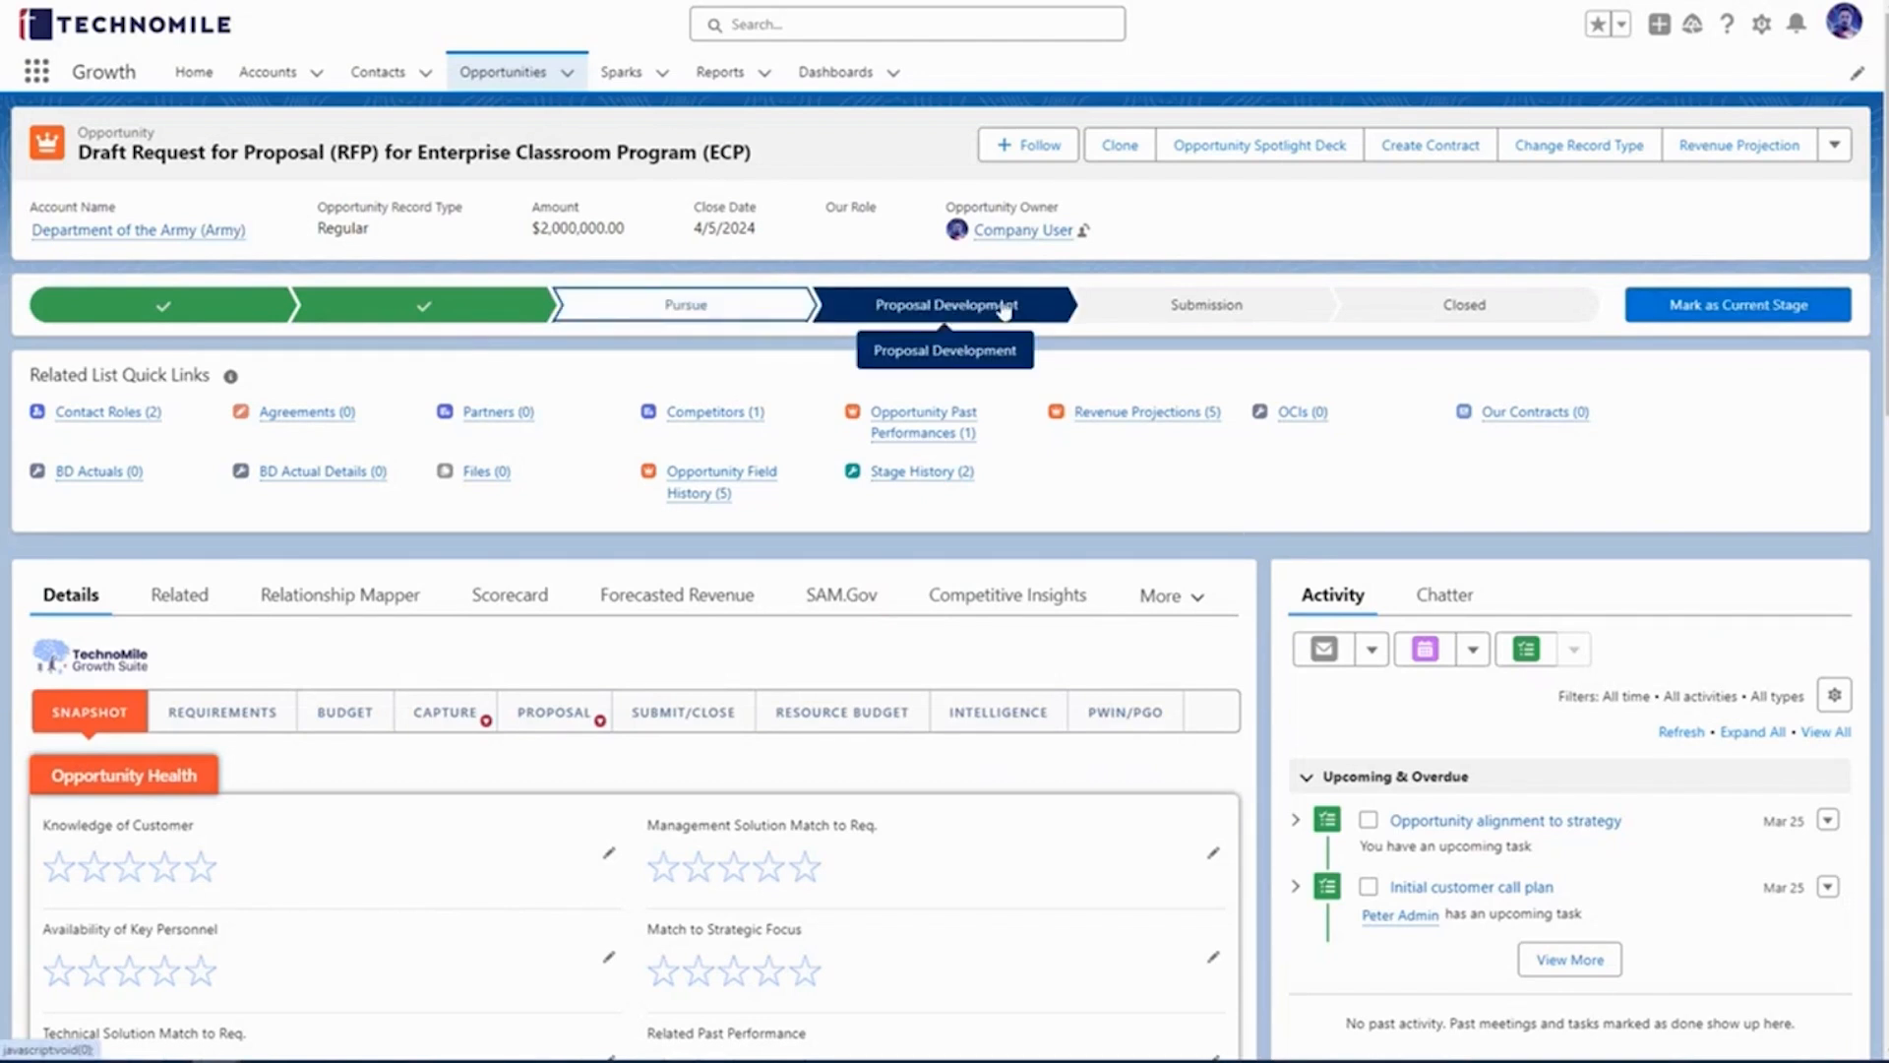
pyautogui.click(1807, 311)
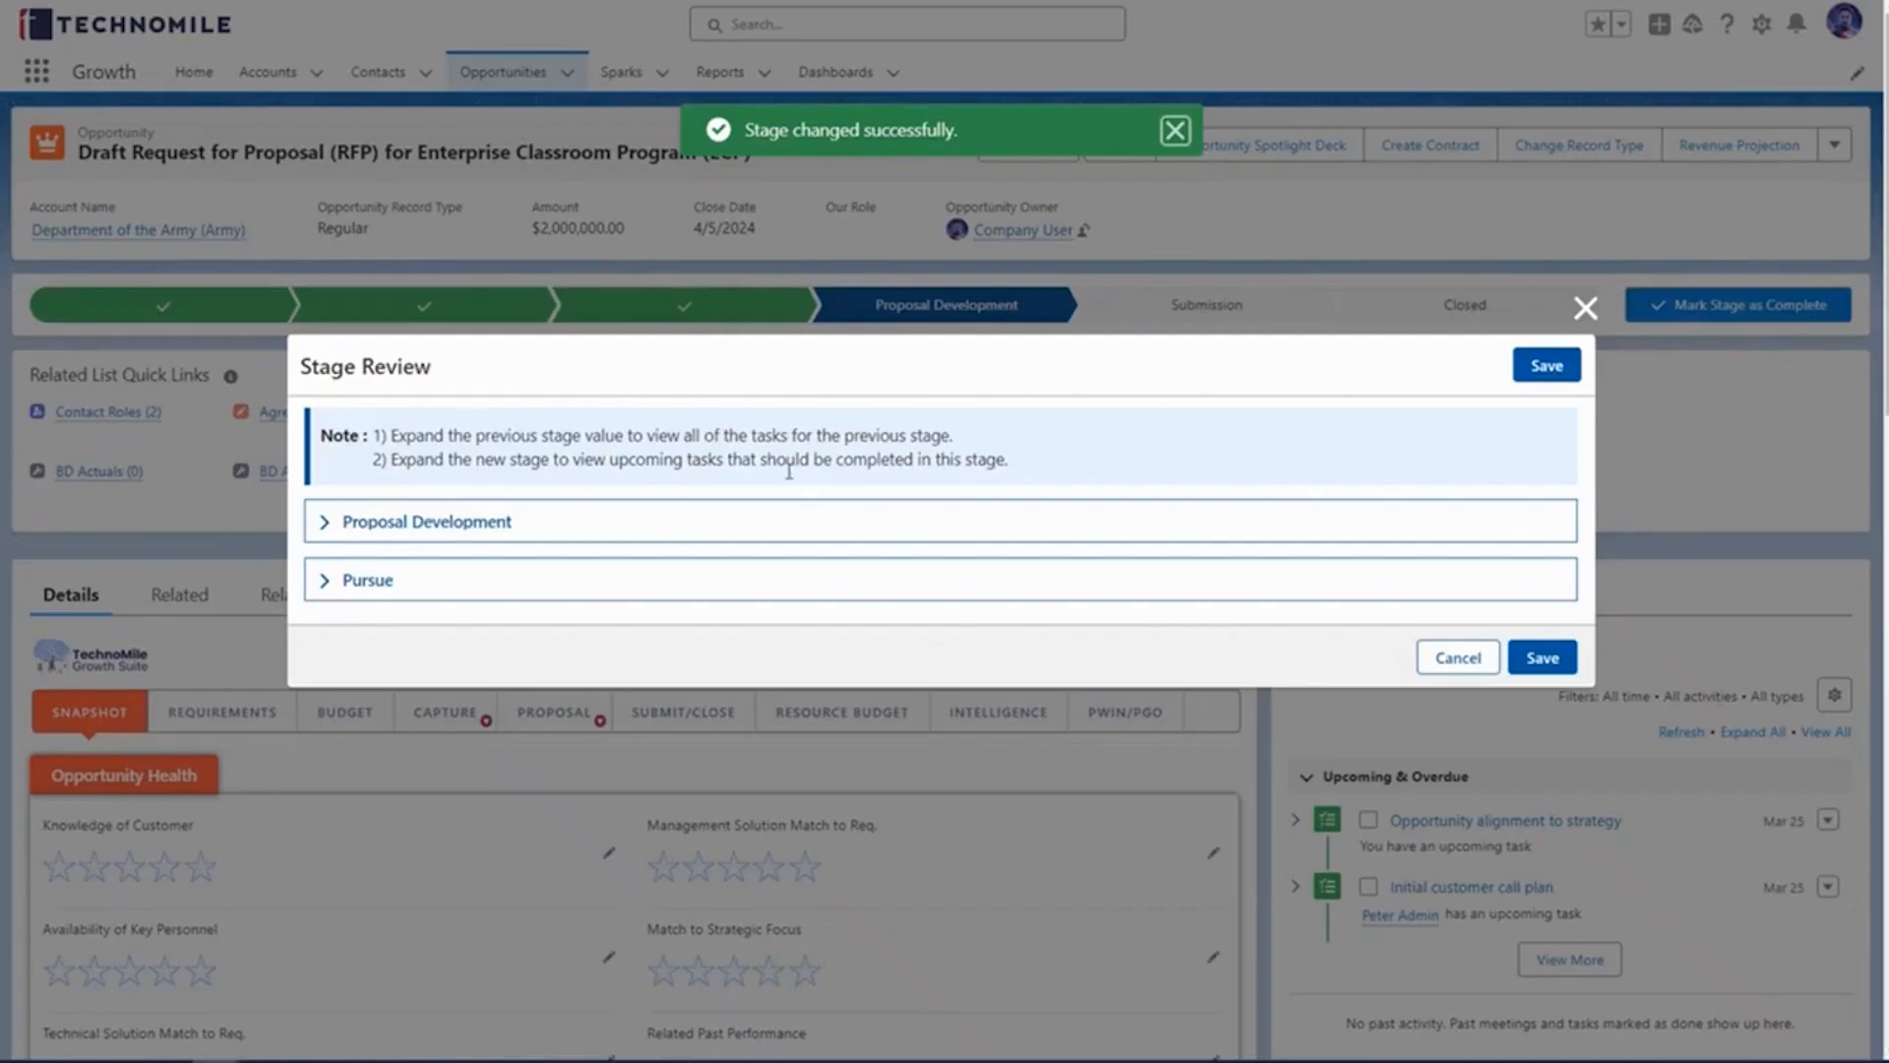
pyautogui.click(360, 527)
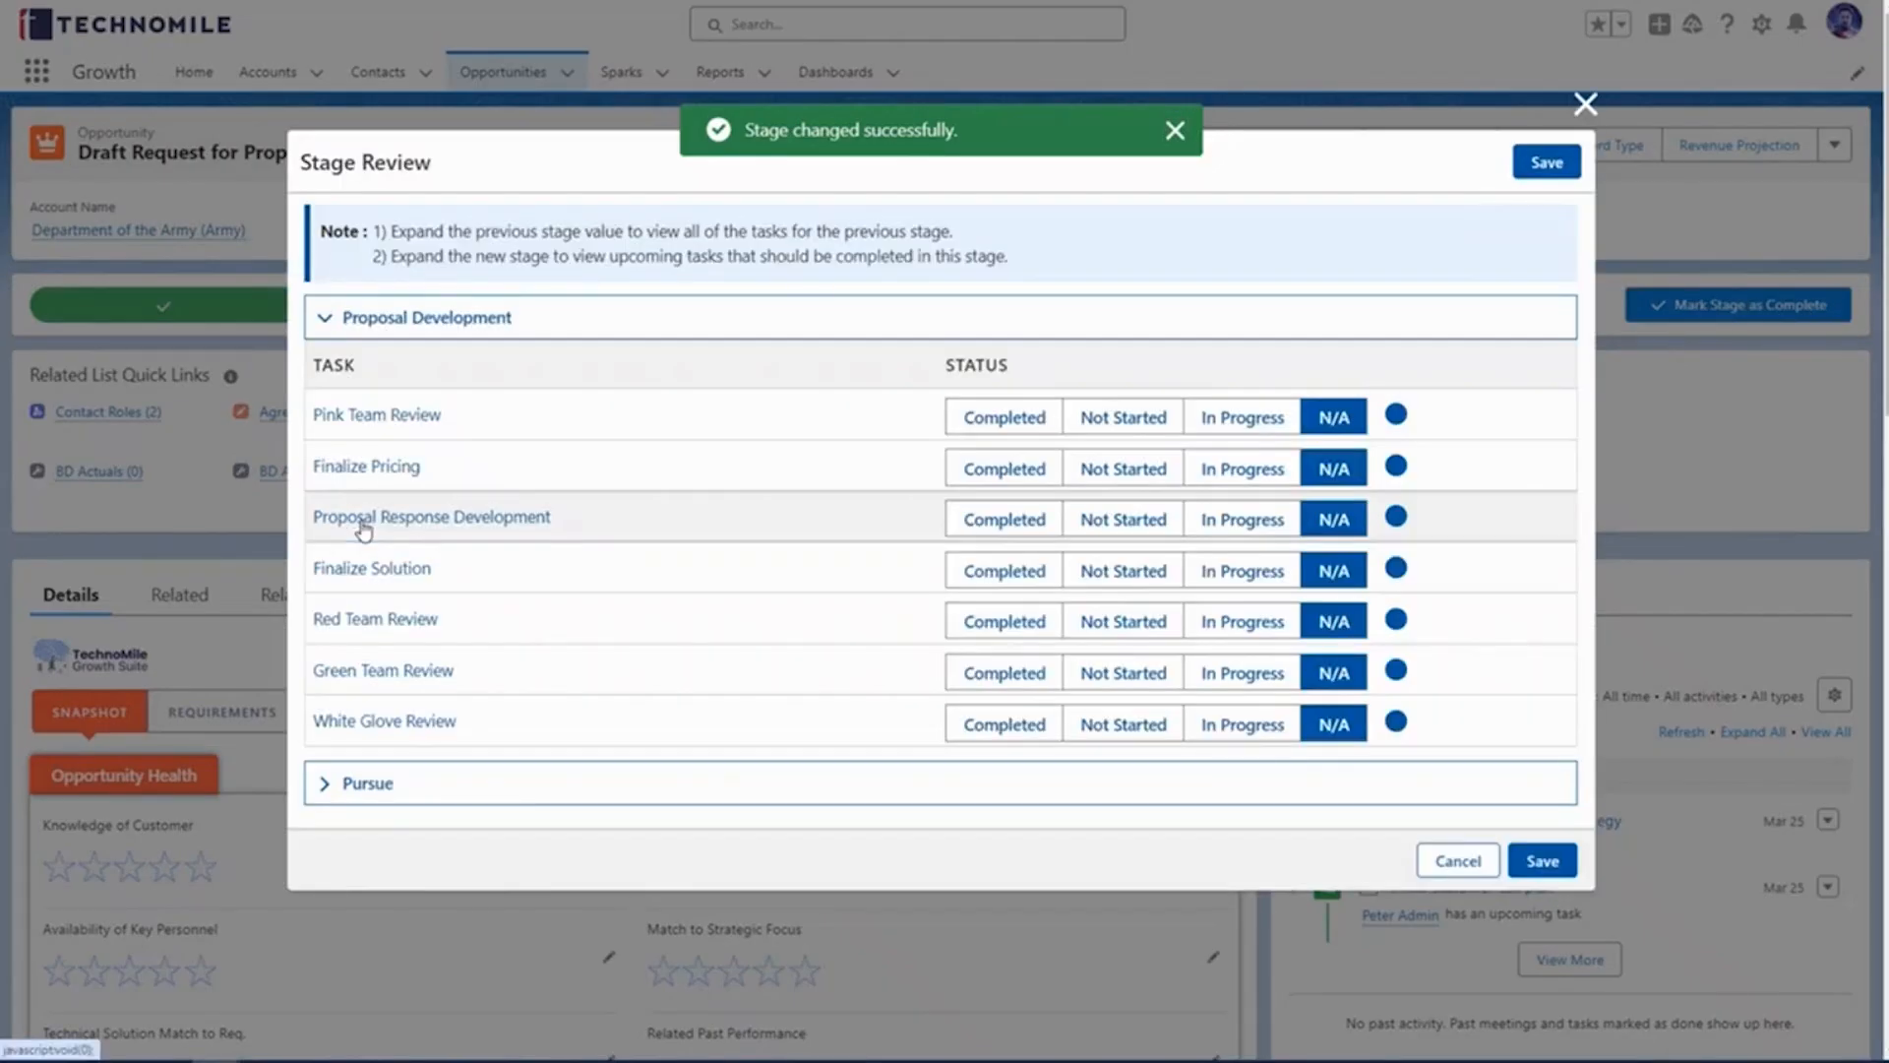
# Step: Expand the Pursue tasks and mark Organize Capture Team, Solution Development, Finalize teaming and sub-k relationships, and Establish PTW as Completed
pyautogui.click(340, 780)
pyautogui.scroll(-2, 1149, 682)
pyautogui.scroll(-1, 1150, 682)
pyautogui.click(994, 598)
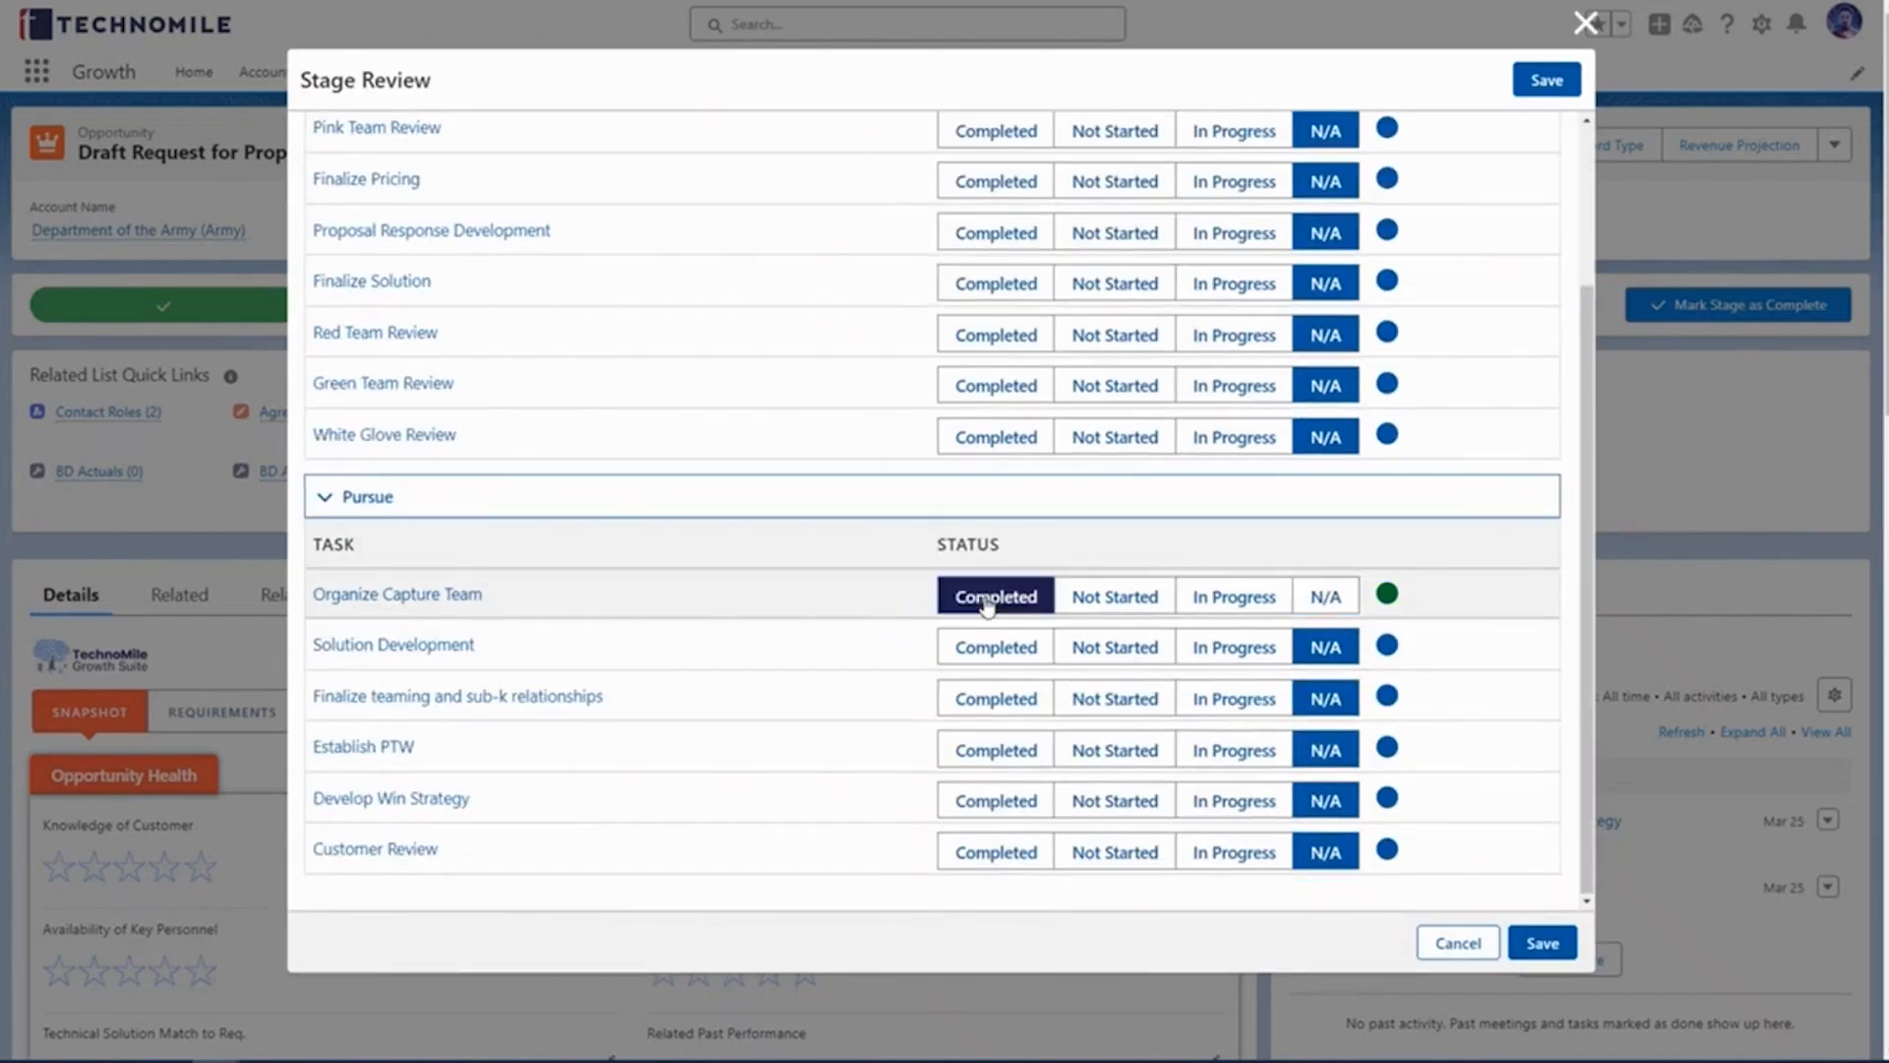
pyautogui.click(1002, 651)
pyautogui.click(997, 699)
pyautogui.click(997, 750)
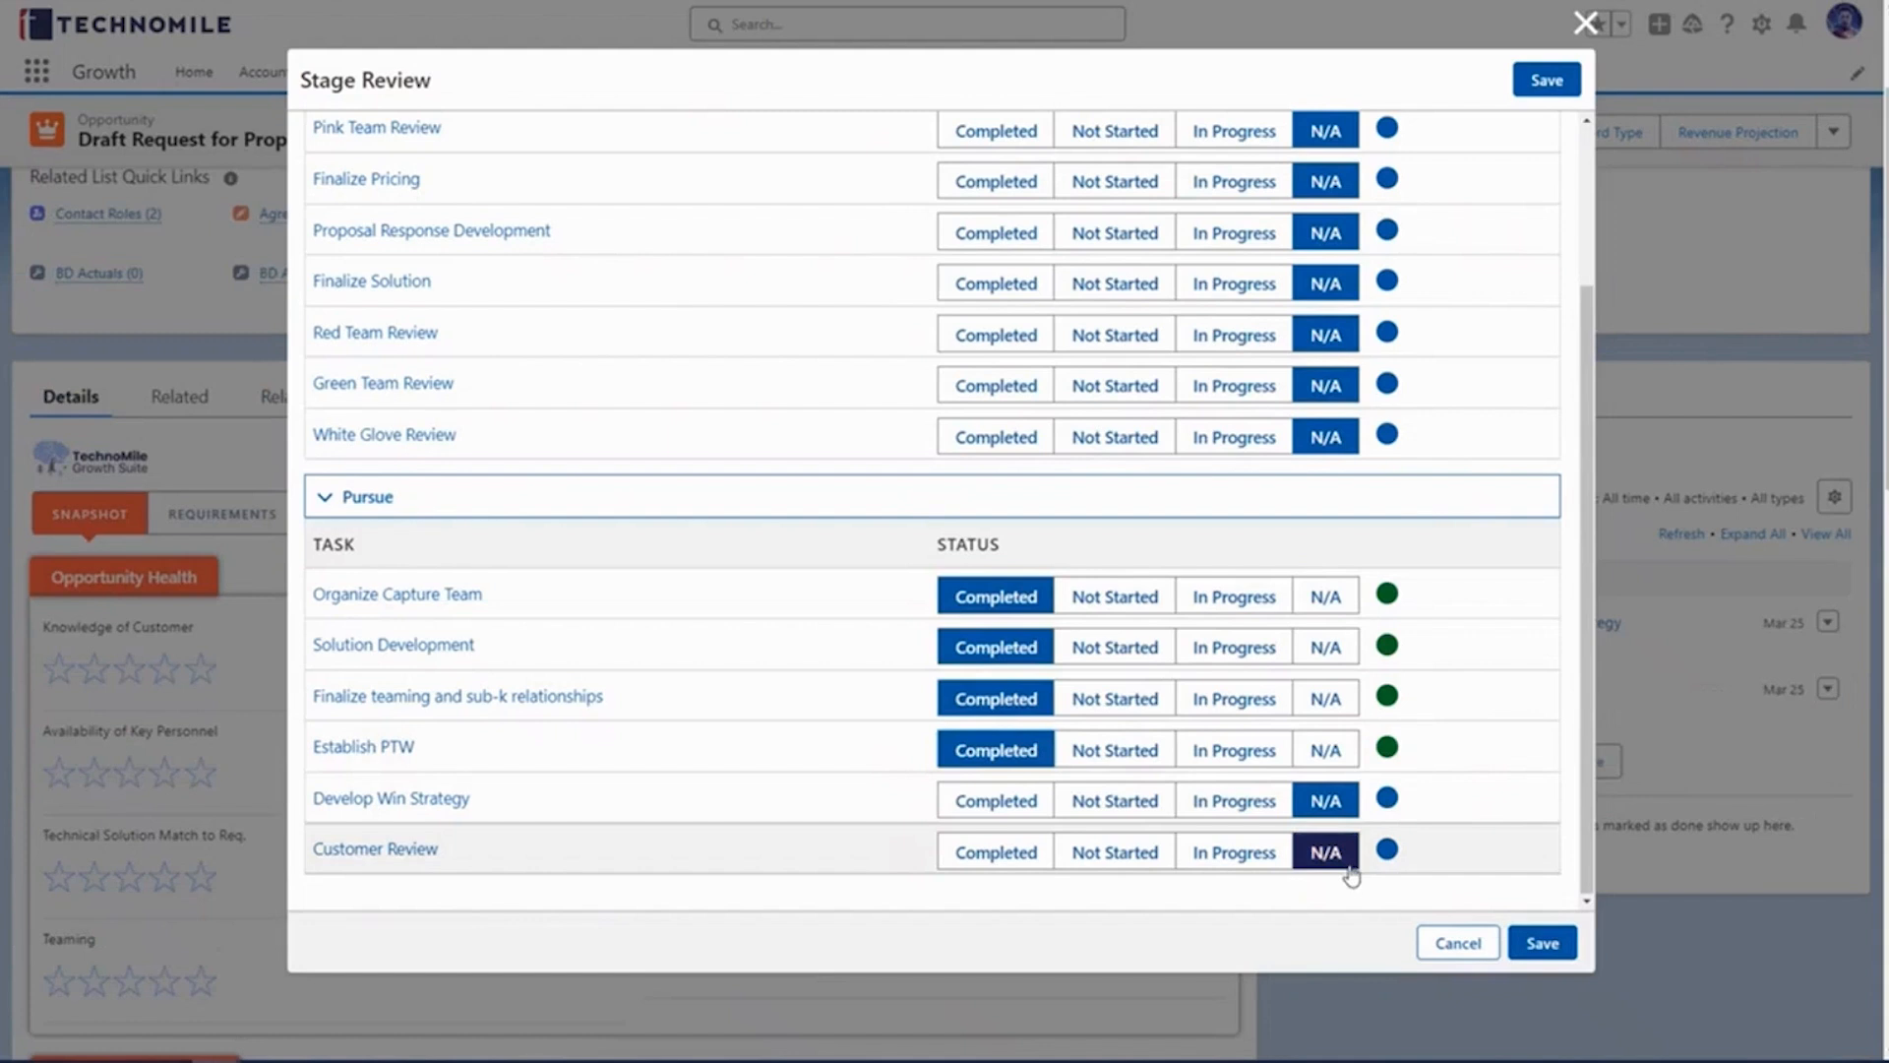
# Step: Set the Proposal Development tasks Finalize Solution and Red Team Review to Not Started, and the other five tasks to In Progress
pyautogui.scroll(4, 1338, 836)
pyautogui.click(1234, 329)
pyautogui.click(1225, 380)
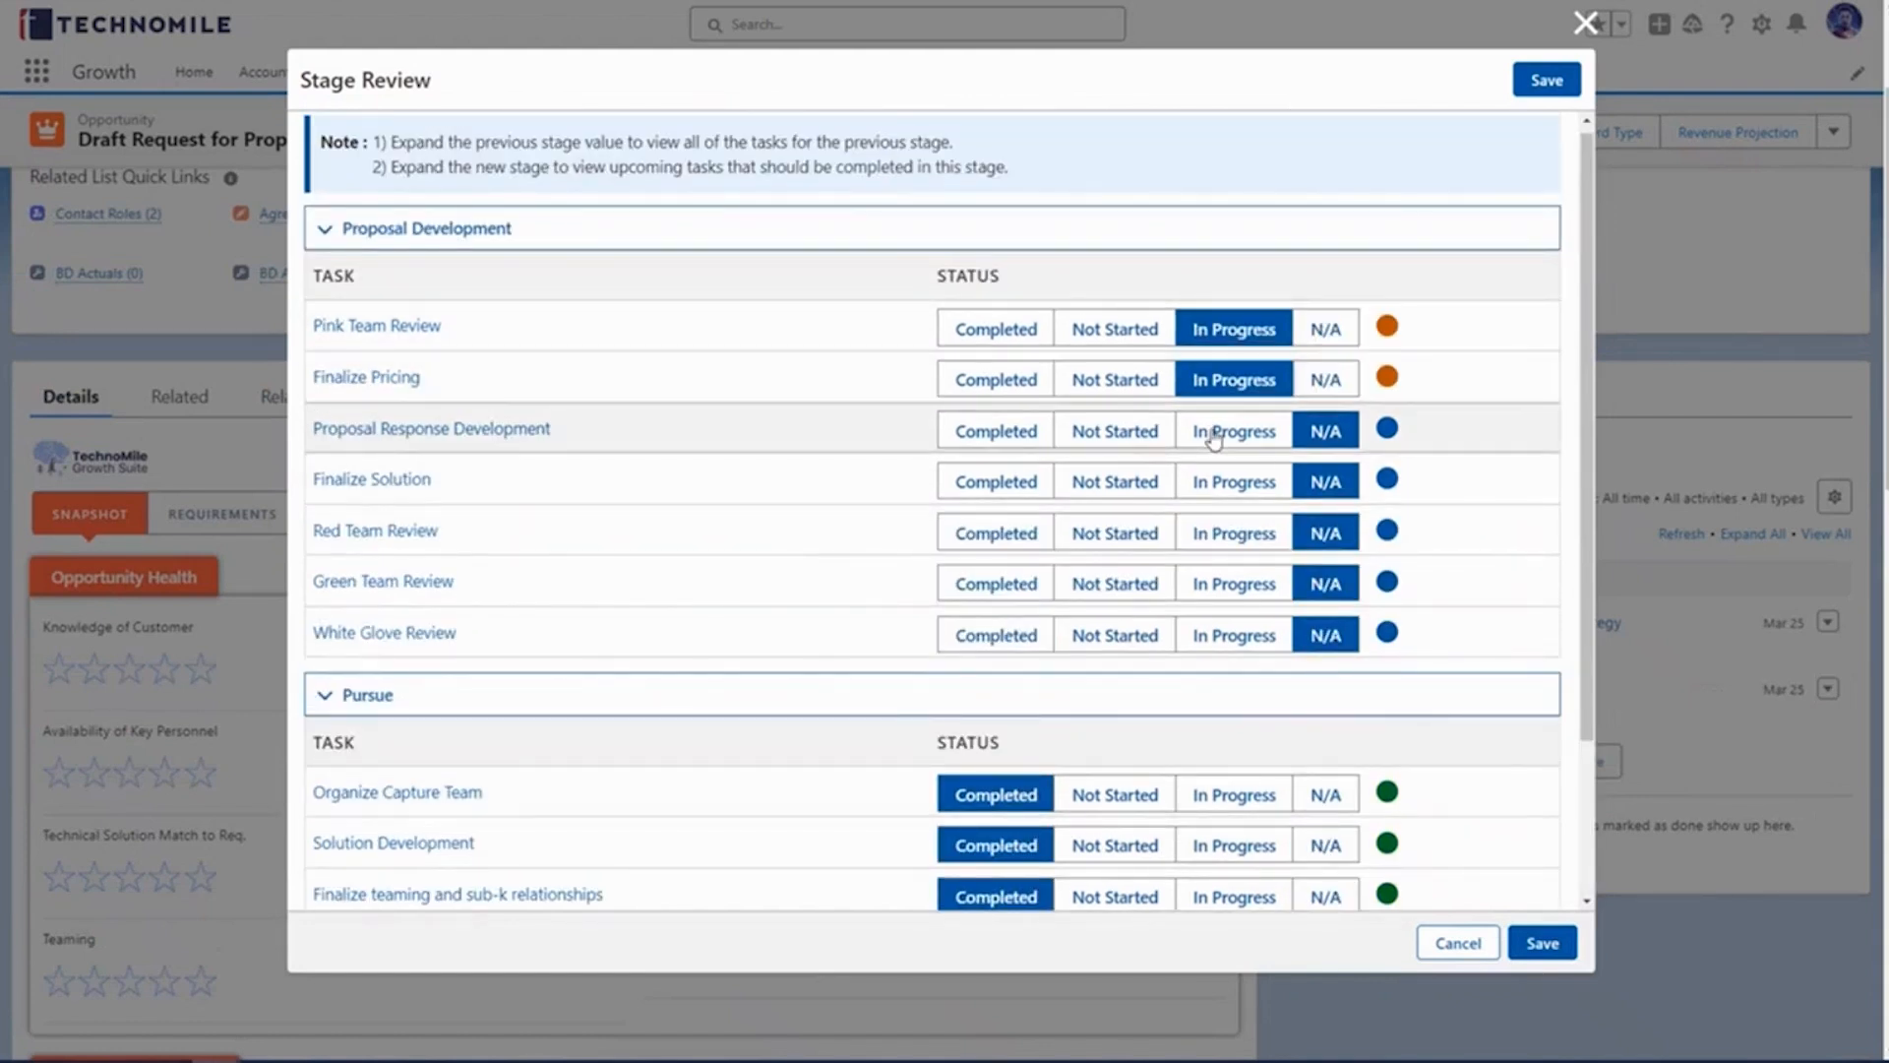
pyautogui.click(1215, 433)
pyautogui.click(1122, 481)
pyautogui.click(1122, 533)
pyautogui.click(1223, 584)
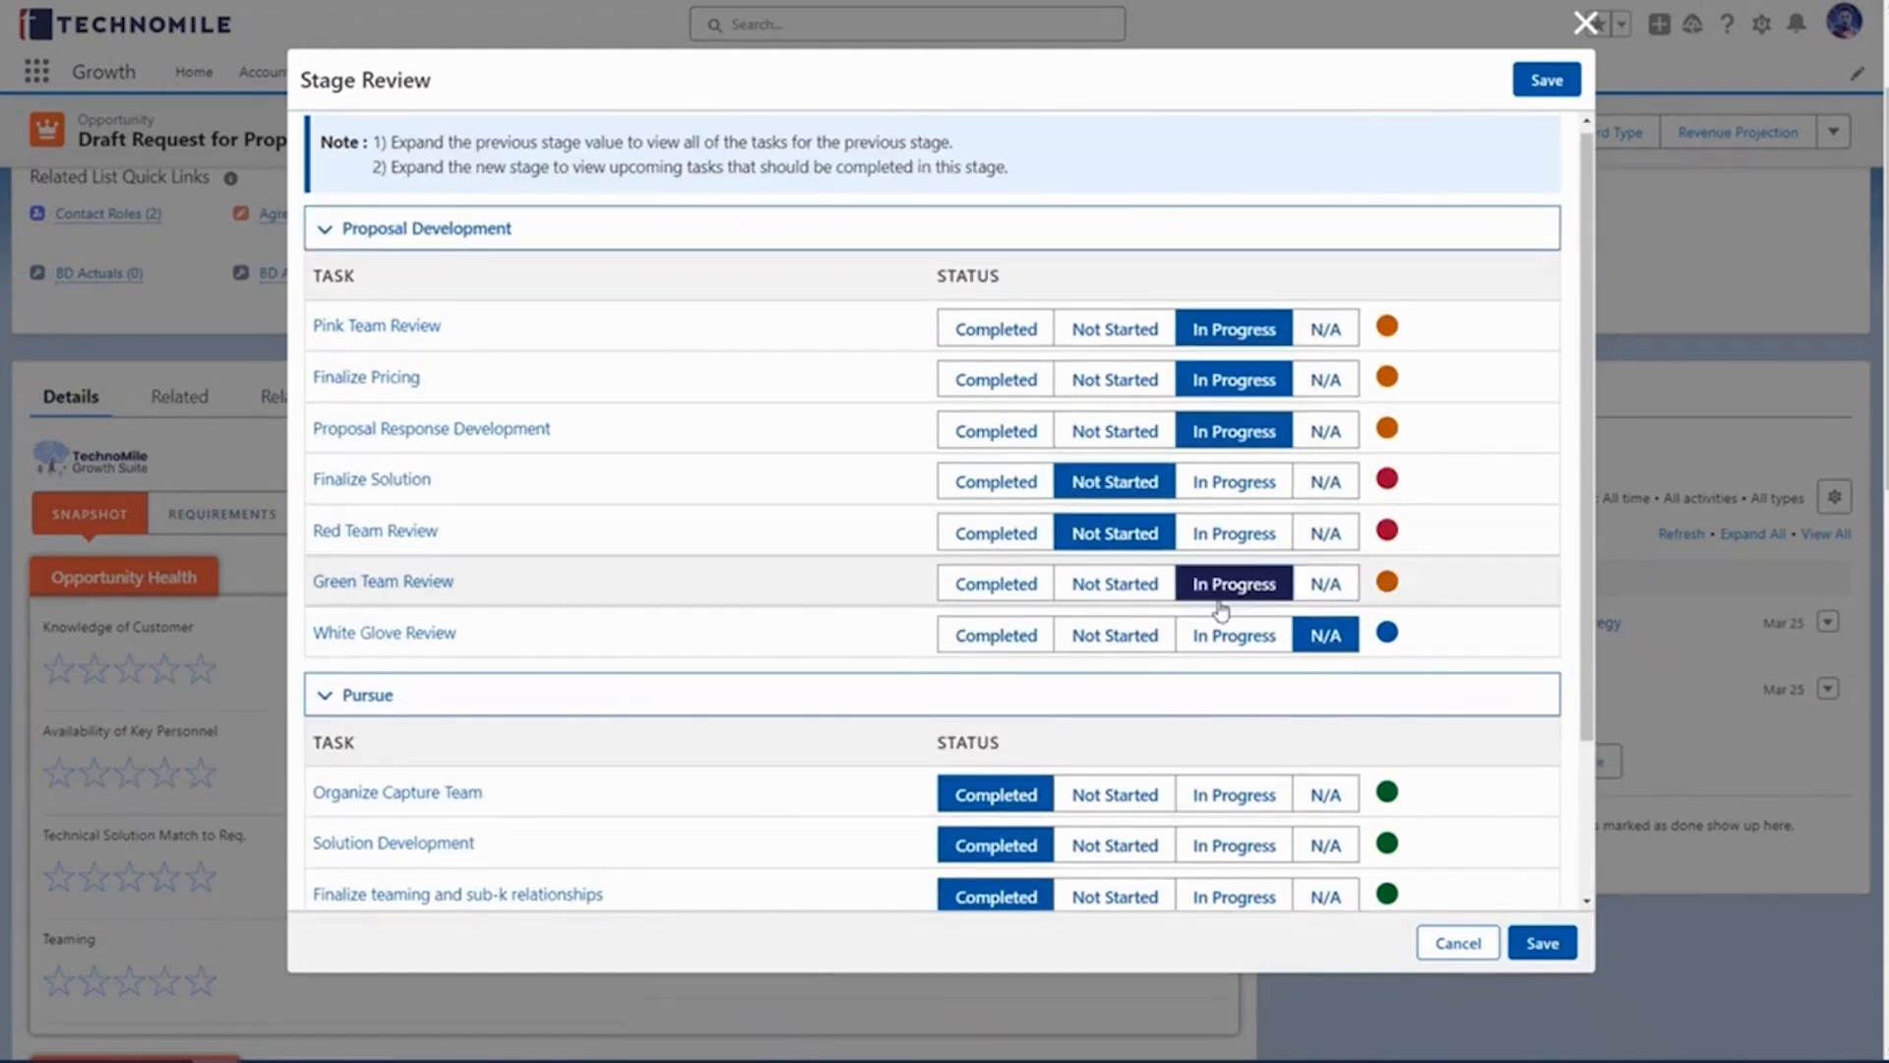
pyautogui.click(1225, 635)
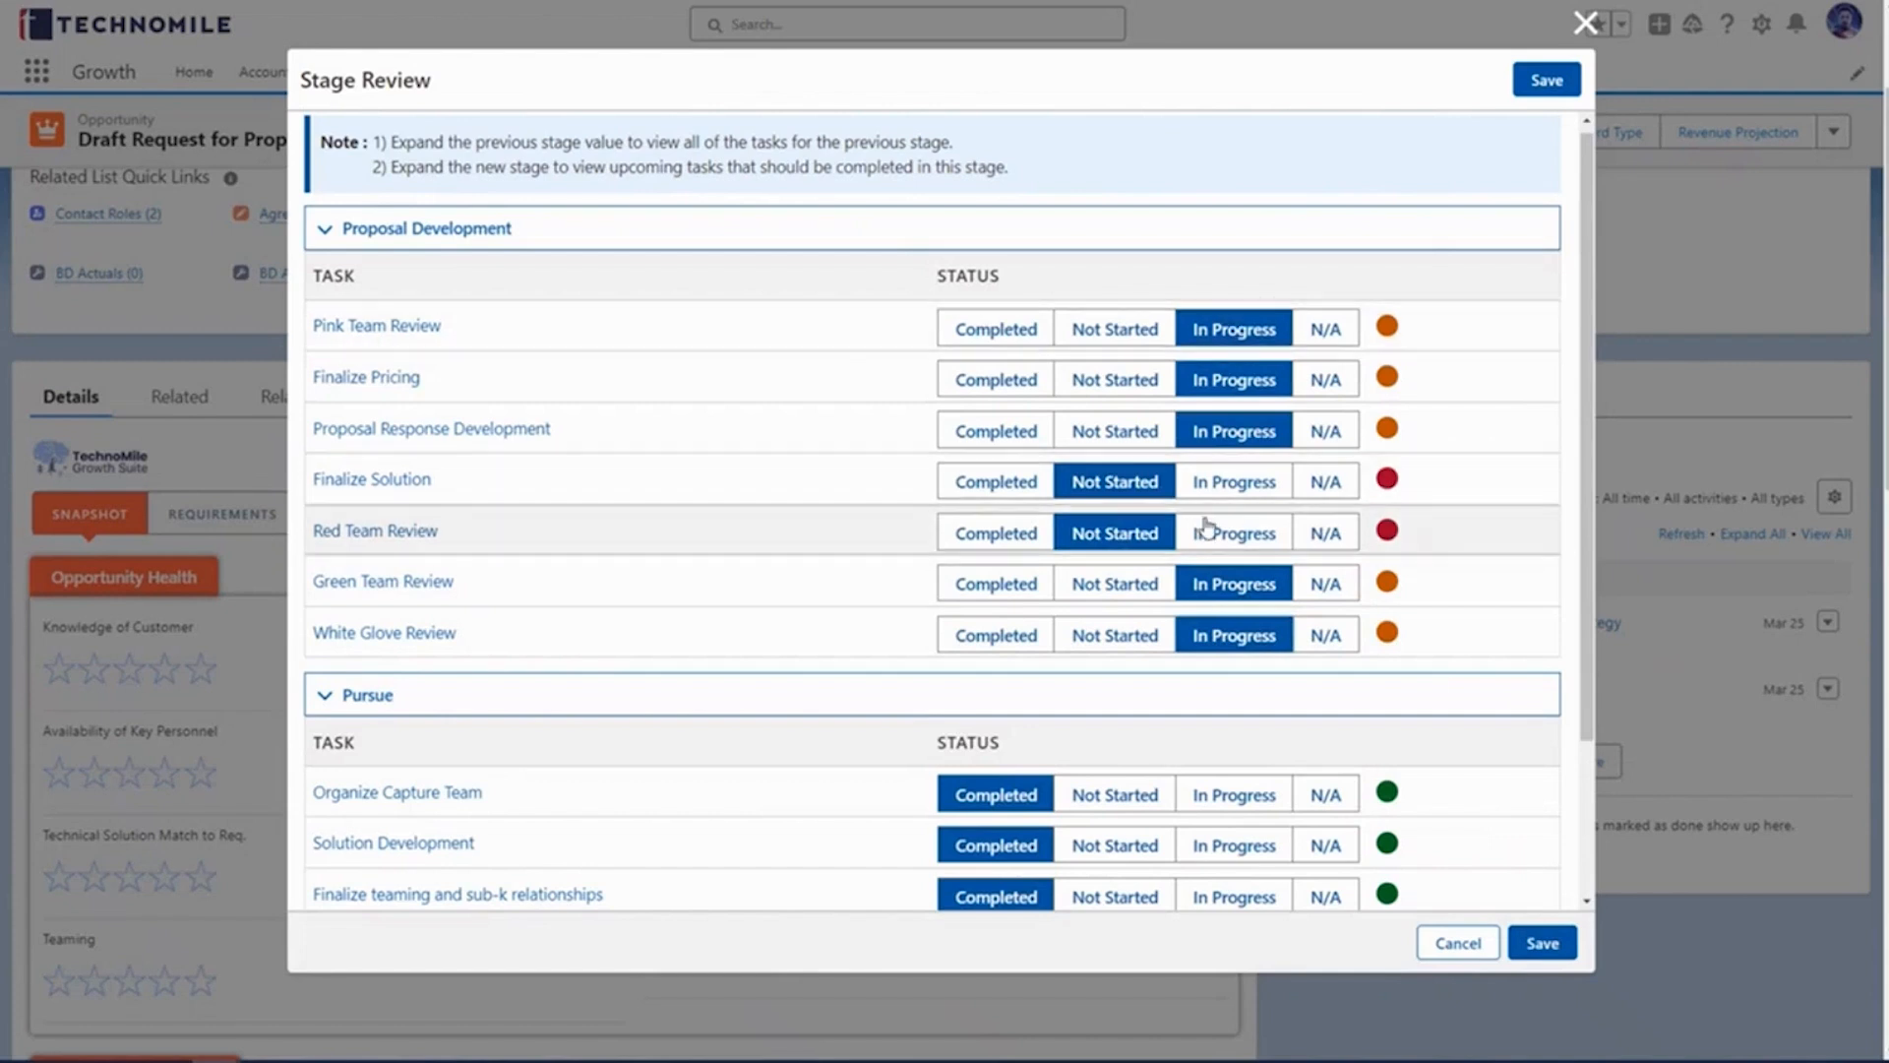
# Step: Save the Stage Review task statuses and dismiss the confirmation message
pyautogui.scroll(-1, 1207, 560)
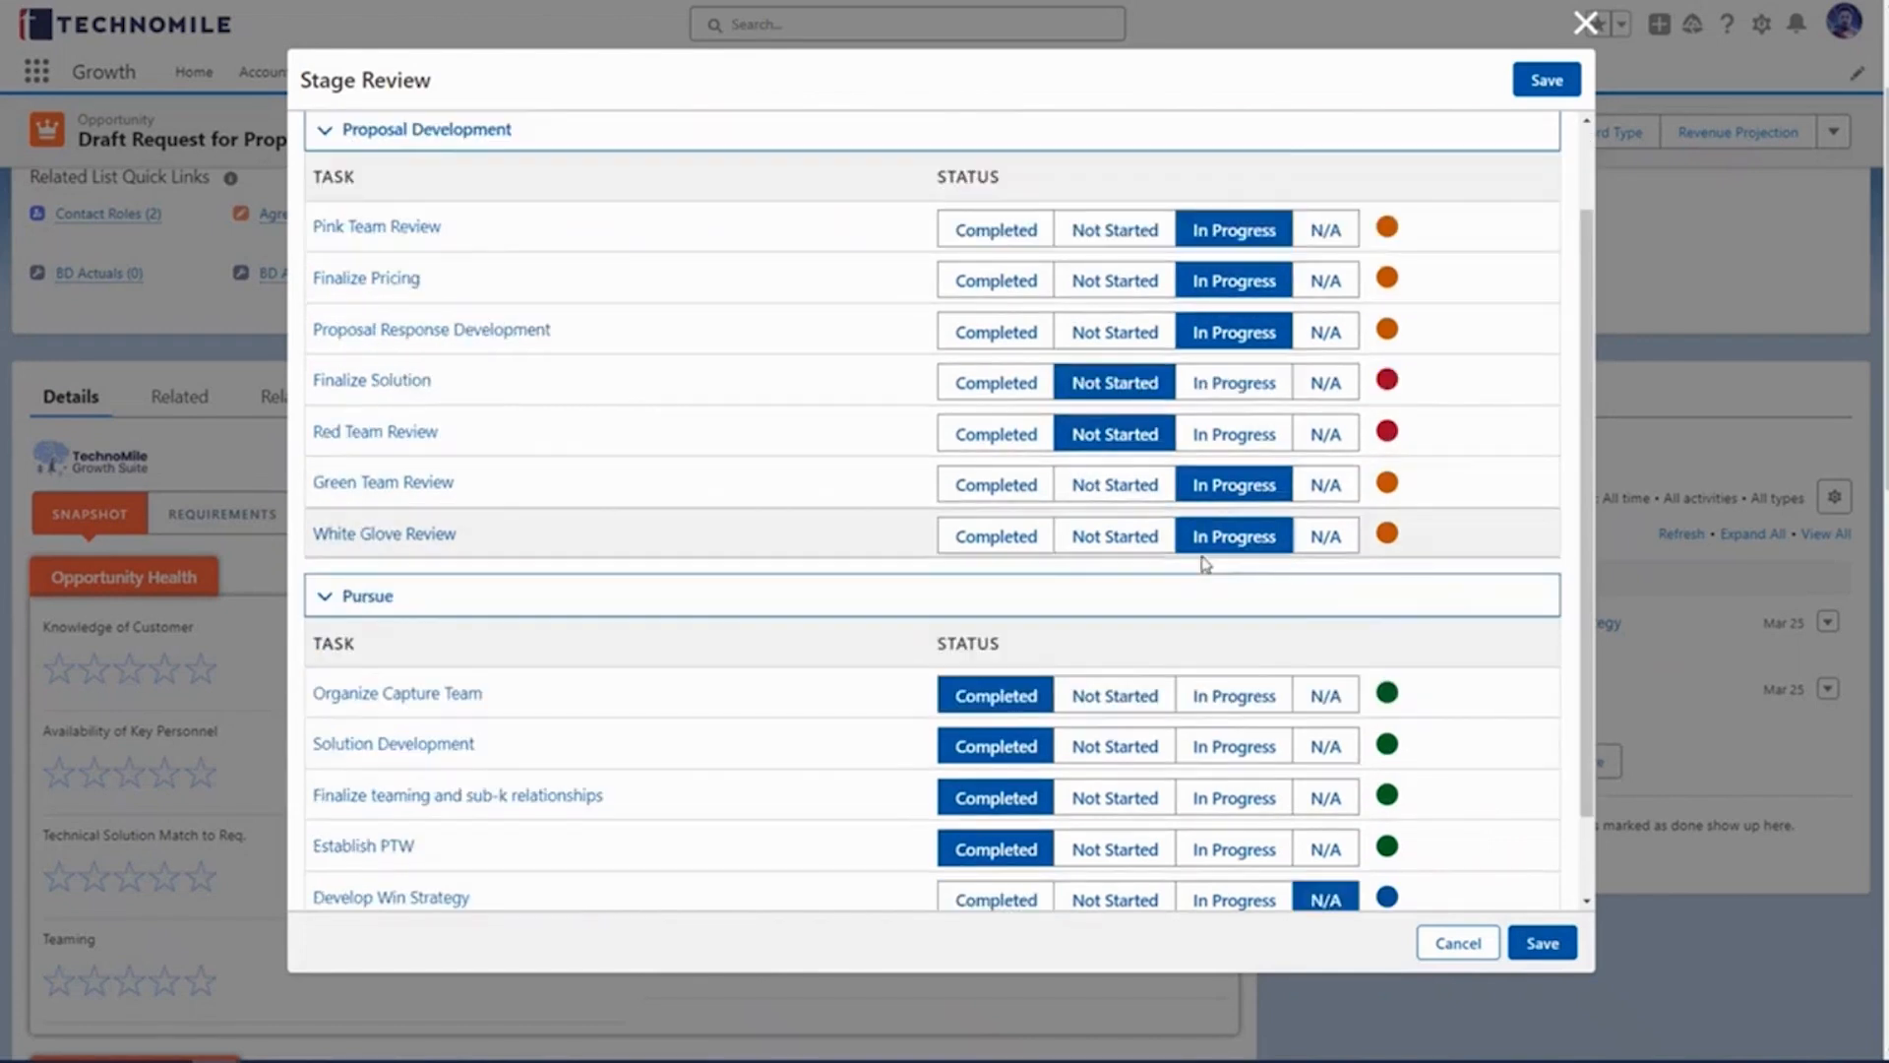
pyautogui.scroll(-1, 1206, 563)
pyautogui.click(1541, 940)
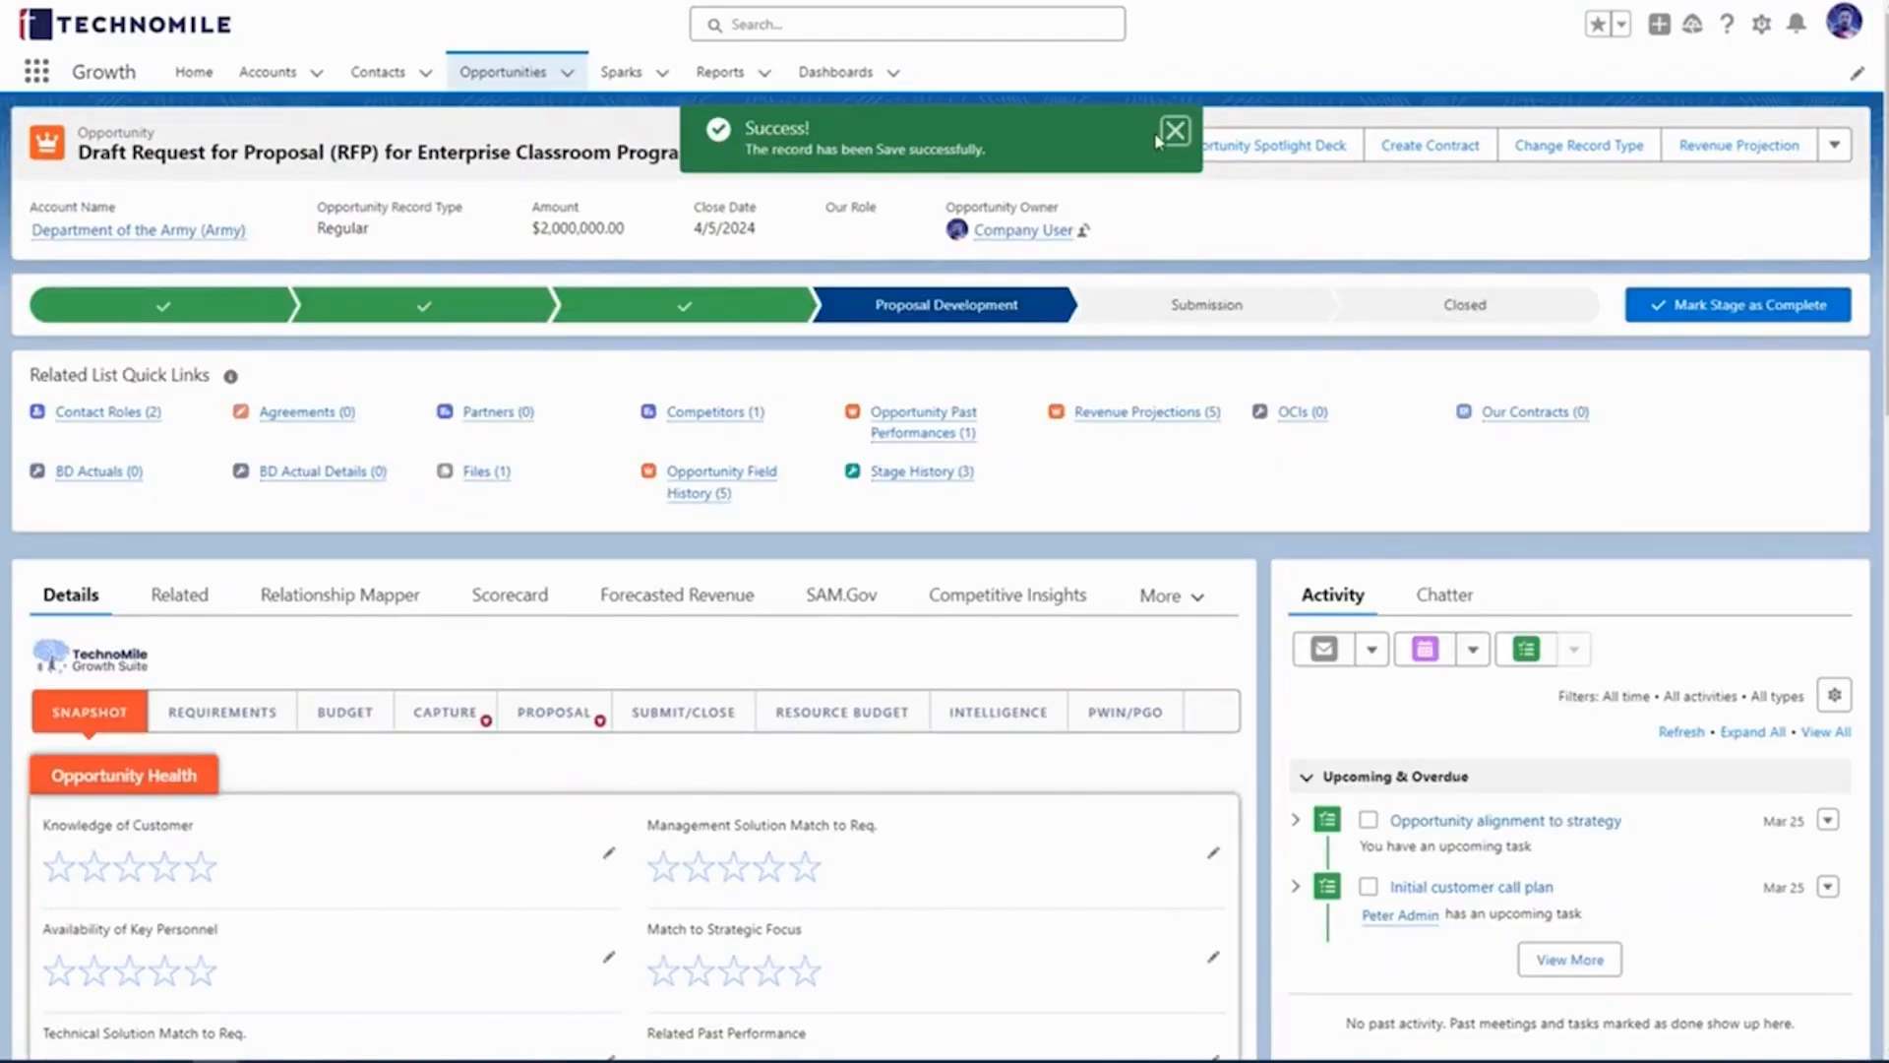
pyautogui.click(1175, 131)
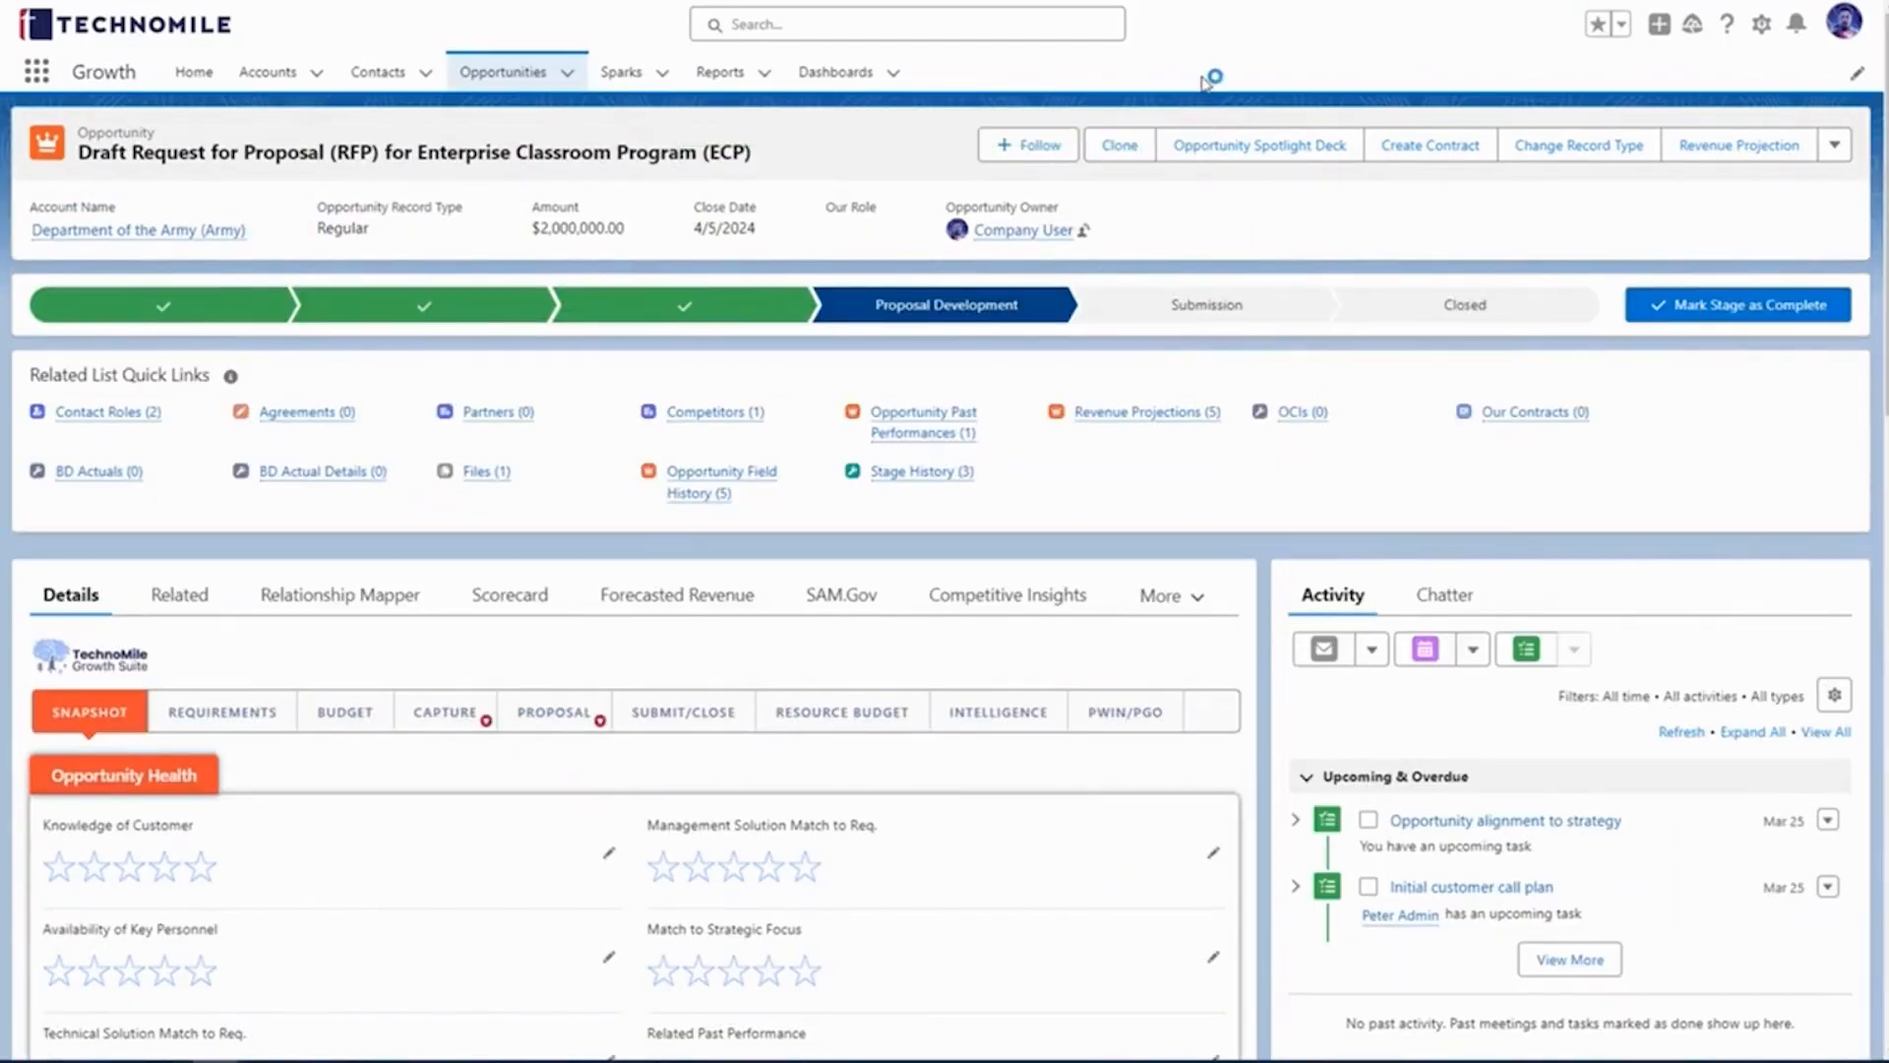